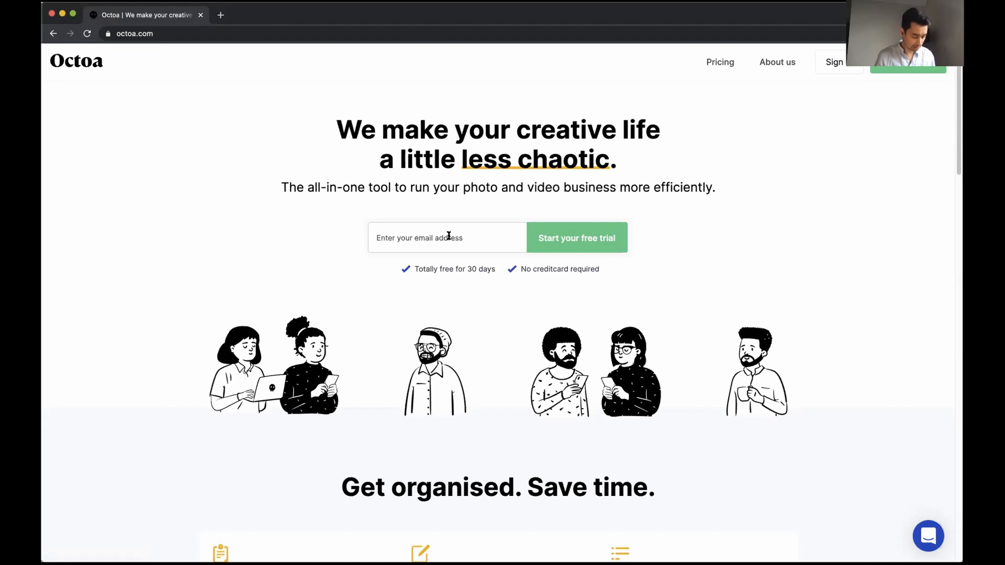
Enter the e-mail address on octoa.com and start the free trial
{"action": "left_click", "coordinate": [449, 236]}
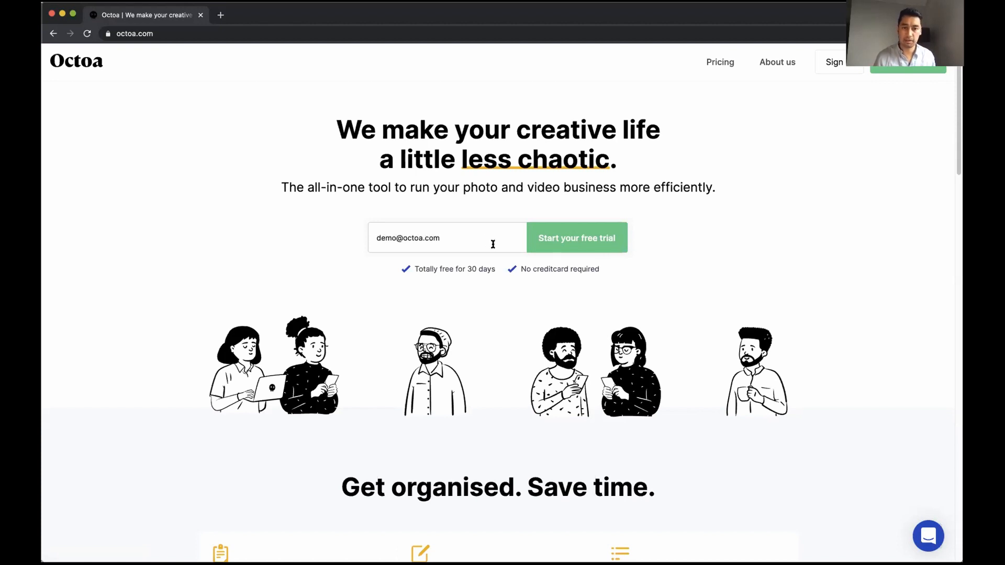
{"action": "left_click", "coordinate": [564, 243]}
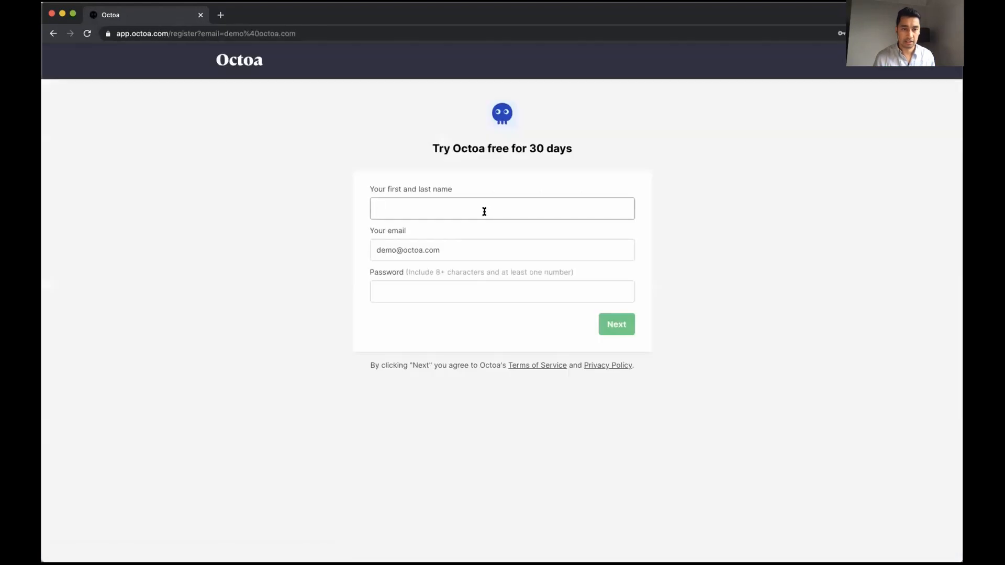
Fill in the full name and account password, then submit the registration
{"action": "type", "text": "Demo "}
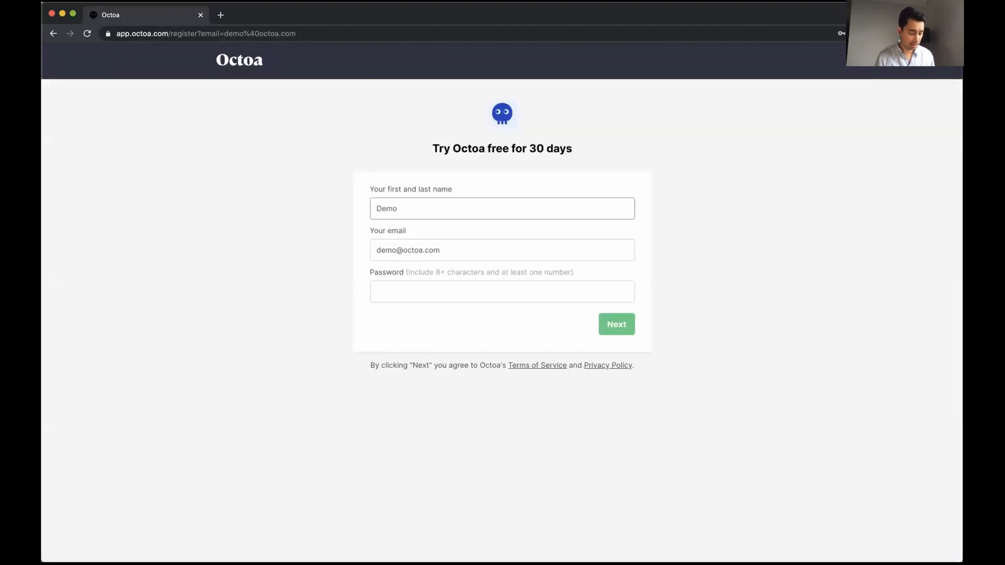
{"action": "type", "text": "Demo"}
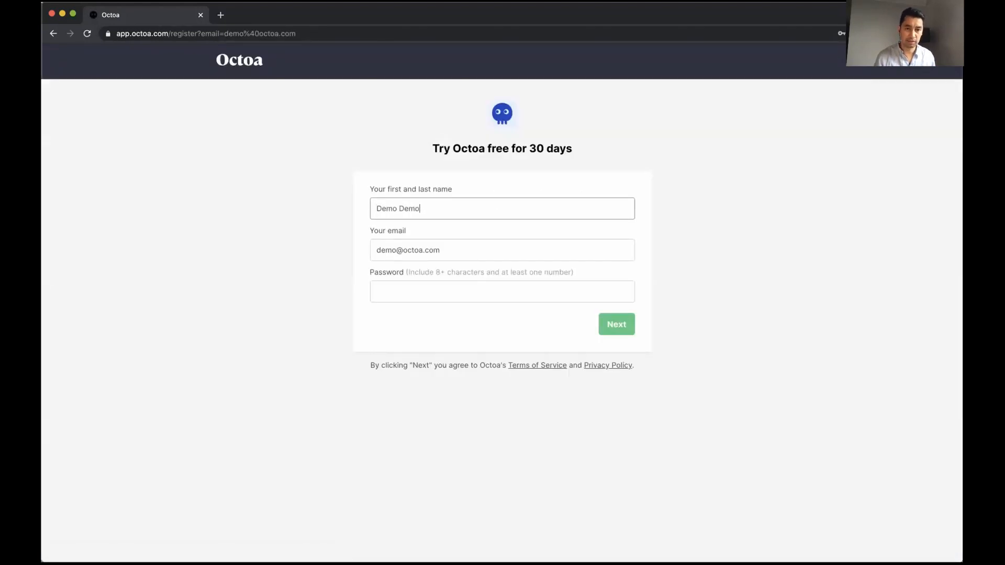
{"action": "left_click", "coordinate": [431, 298]}
{"action": "type", "text": "demo"}
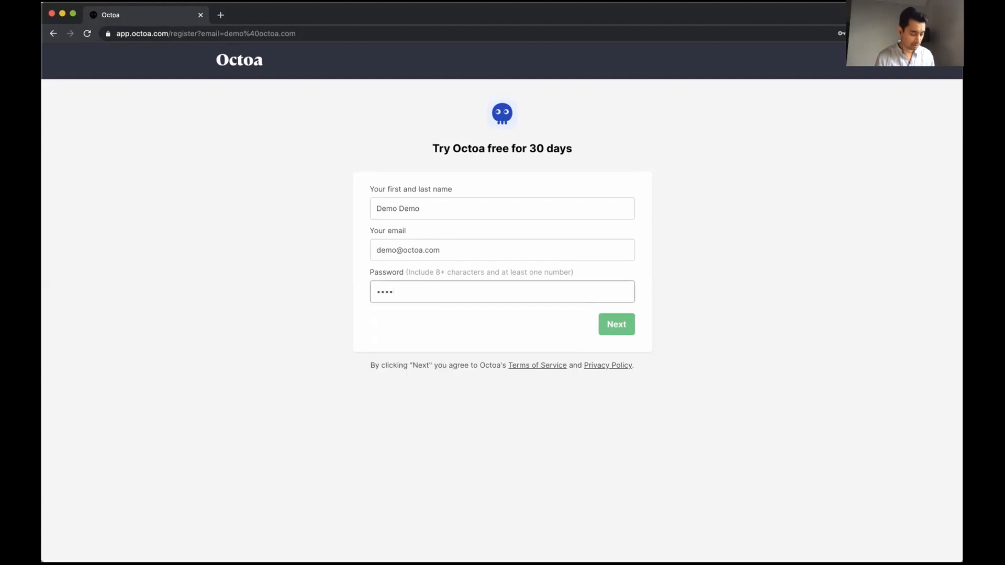
{"action": "type", "text": "1234"}
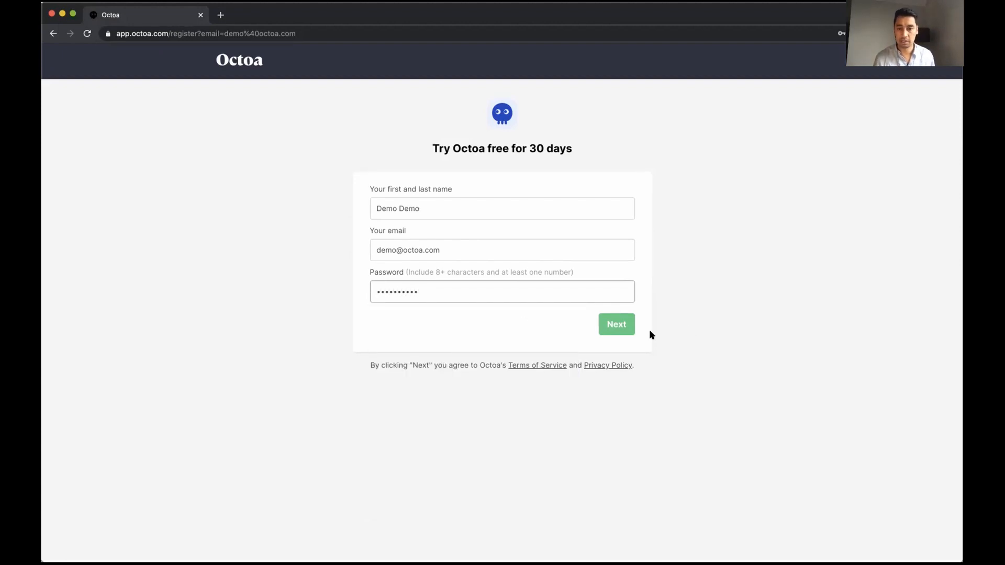
{"action": "left_click", "coordinate": [622, 328]}
Enter 'Team Octoa' as the company name
{"action": "left_click", "coordinate": [467, 246]}
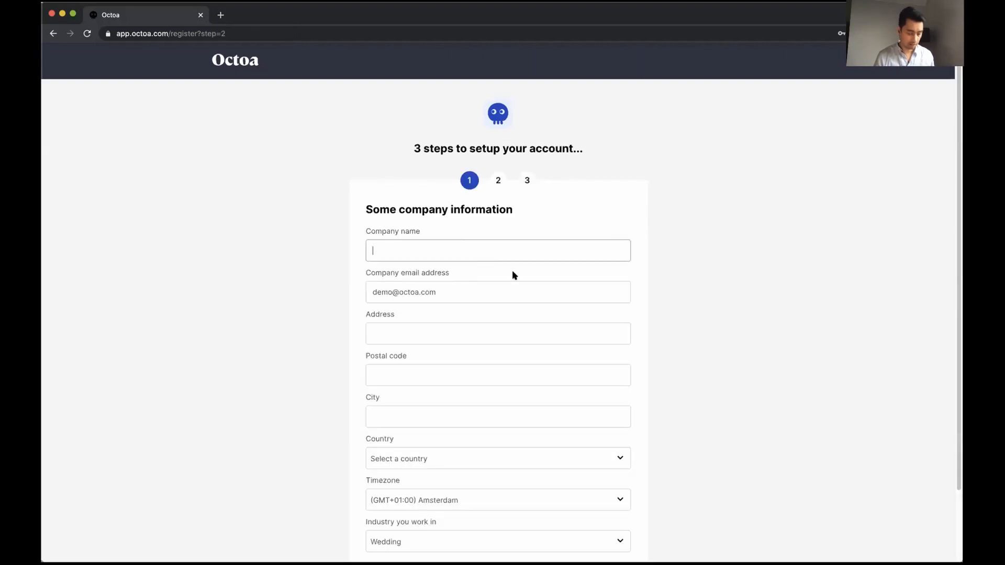
{"action": "scroll", "coordinate": [526, 293], "scroll_direction": "down", "scroll_amount": 1}
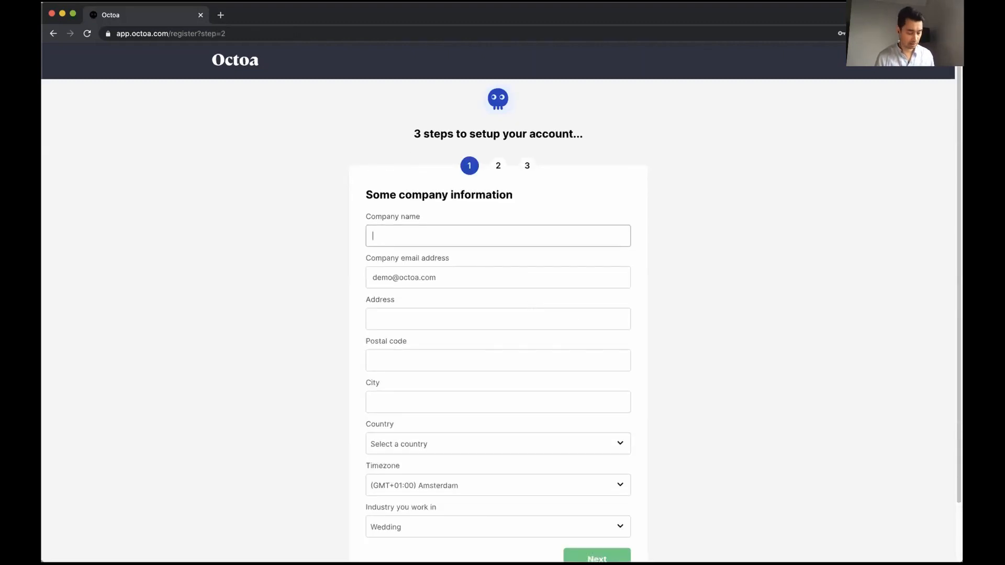
{"action": "type", "text": "D"}
{"action": "key", "text": "BackSpace"}
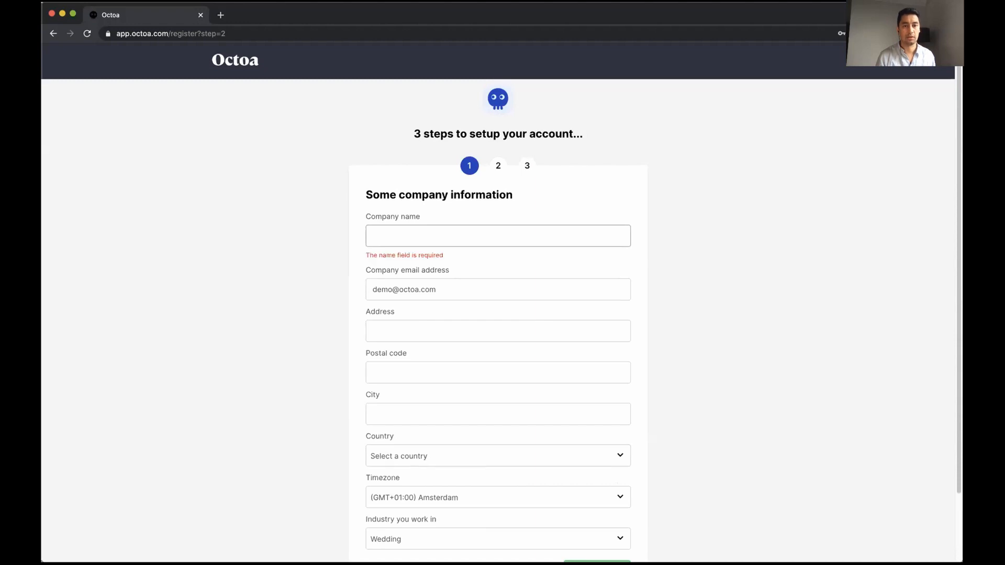
{"action": "type", "text": "Oc"}
{"action": "key", "text": "BackSpace"}
{"action": "key", "text": "BackSpace"}
{"action": "type", "text": "Team Octoa"}
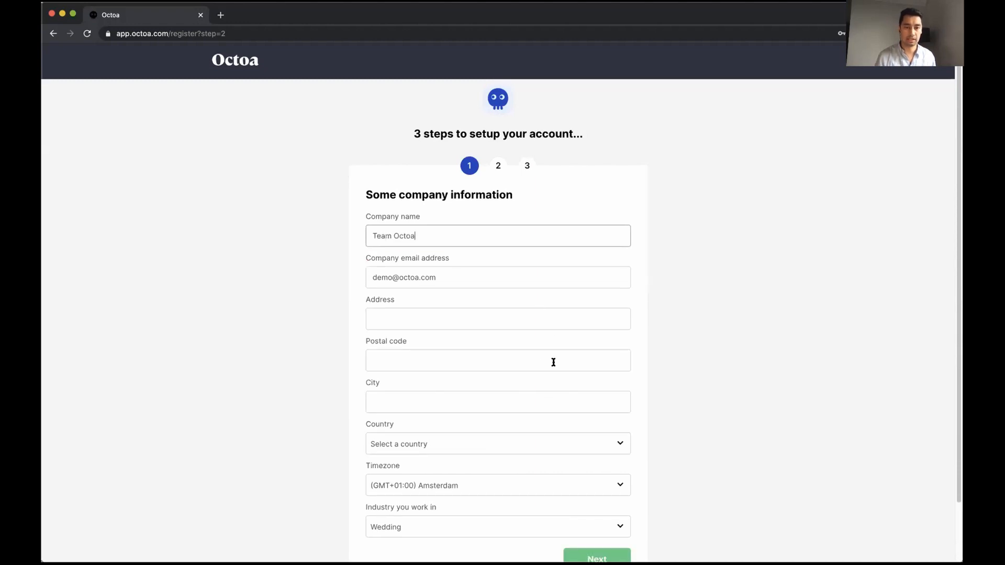
Fill in the company's street address, postal code and city
{"action": "left_click", "coordinate": [504, 322]}
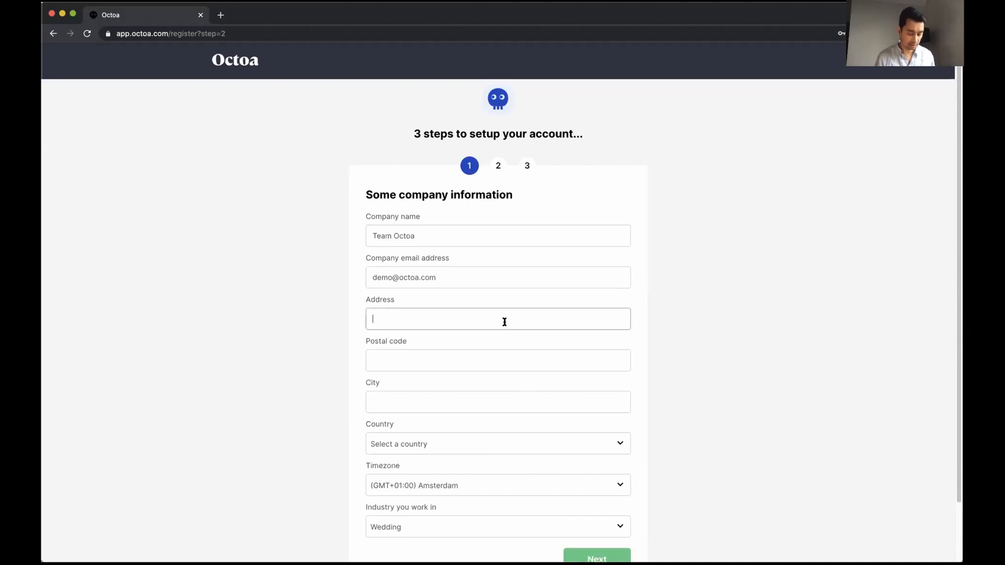
{"action": "type", "text": "octoas"}
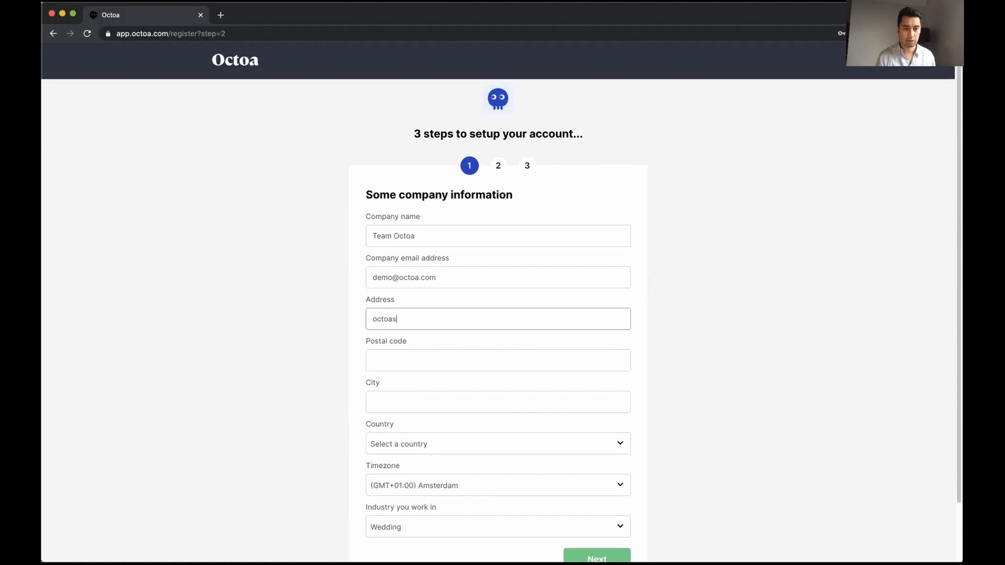
{"action": "type", "text": "treet"}
{"action": "key", "text": "Tab"}
{"action": "type", "text": "100"}
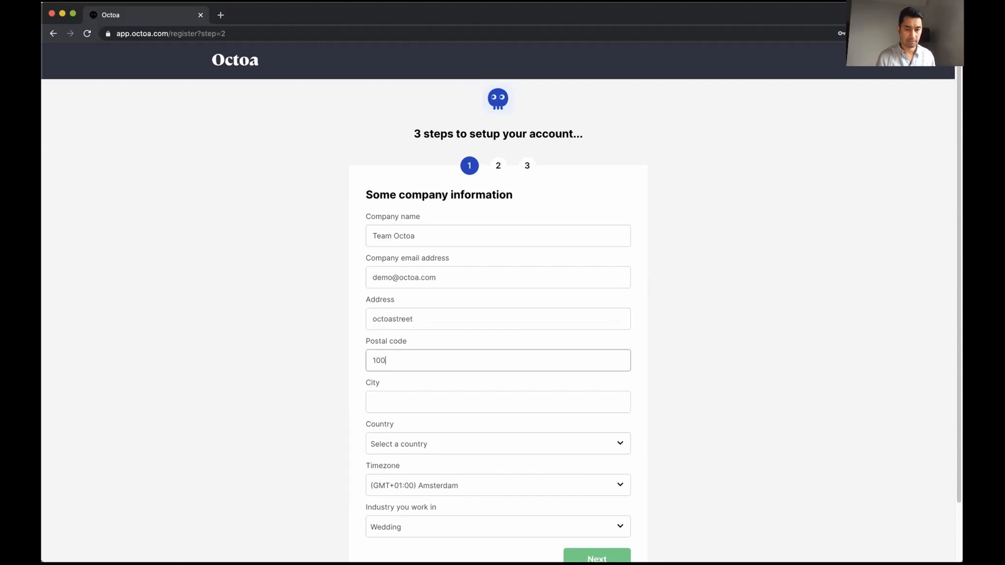
{"action": "type", "text": "0AA"}
{"action": "key", "text": "Tab"}
{"action": "type", "text": "Amsterdam"}
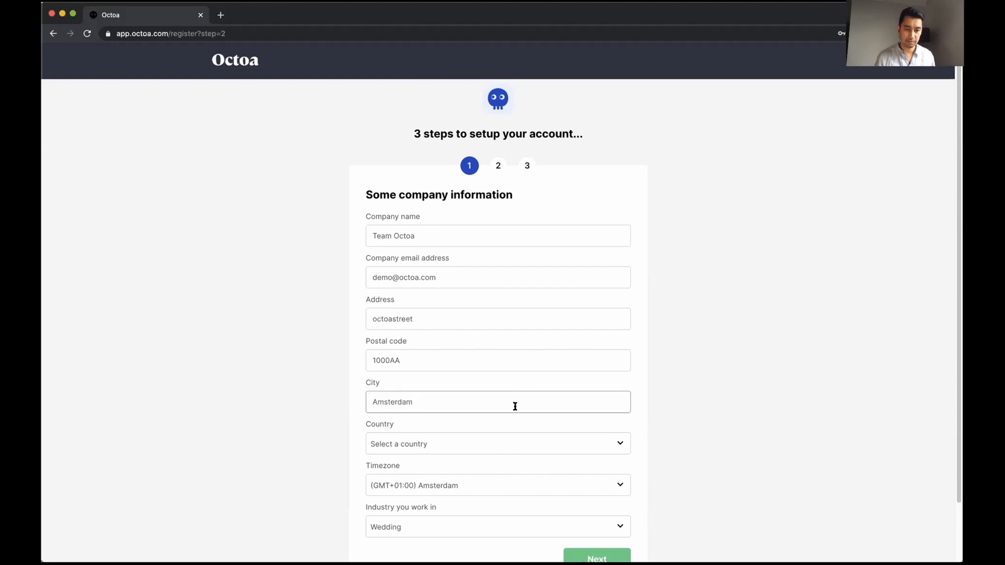
Set the country to Netherlands and submit the company details
{"action": "left_click", "coordinate": [518, 450]}
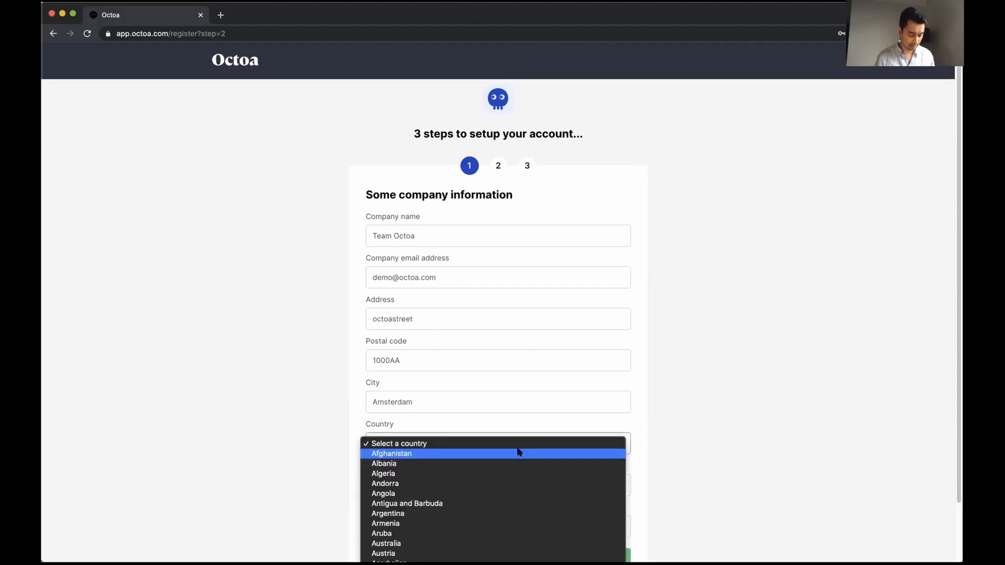
{"action": "scroll", "coordinate": [518, 452], "scroll_direction": "down", "scroll_amount": 10}
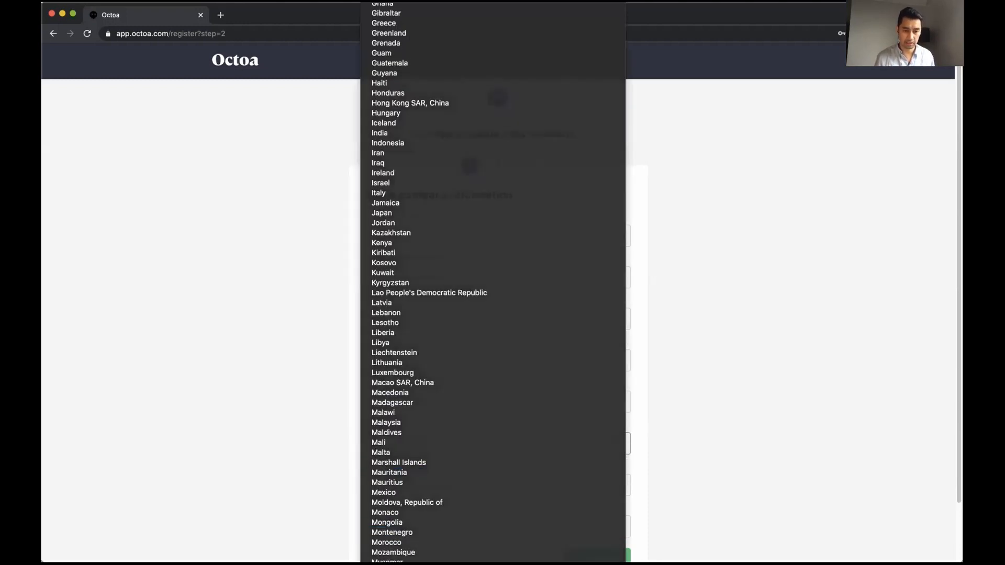
{"action": "scroll", "coordinate": [518, 451], "scroll_direction": "down", "scroll_amount": 3}
{"action": "left_click", "coordinate": [518, 452]}
{"action": "scroll", "coordinate": [672, 463], "scroll_direction": "down", "scroll_amount": 2}
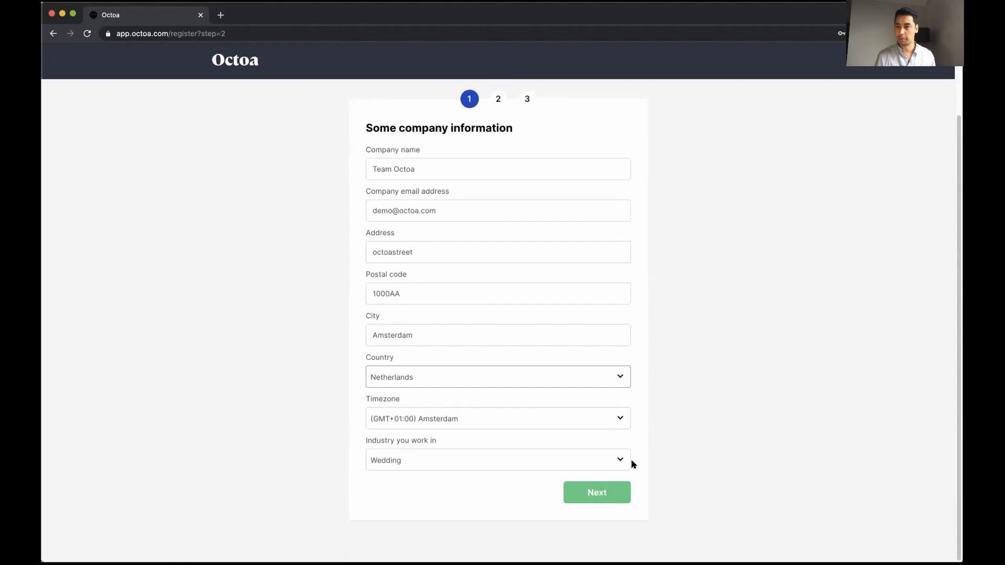
{"action": "left_click", "coordinate": [676, 462]}
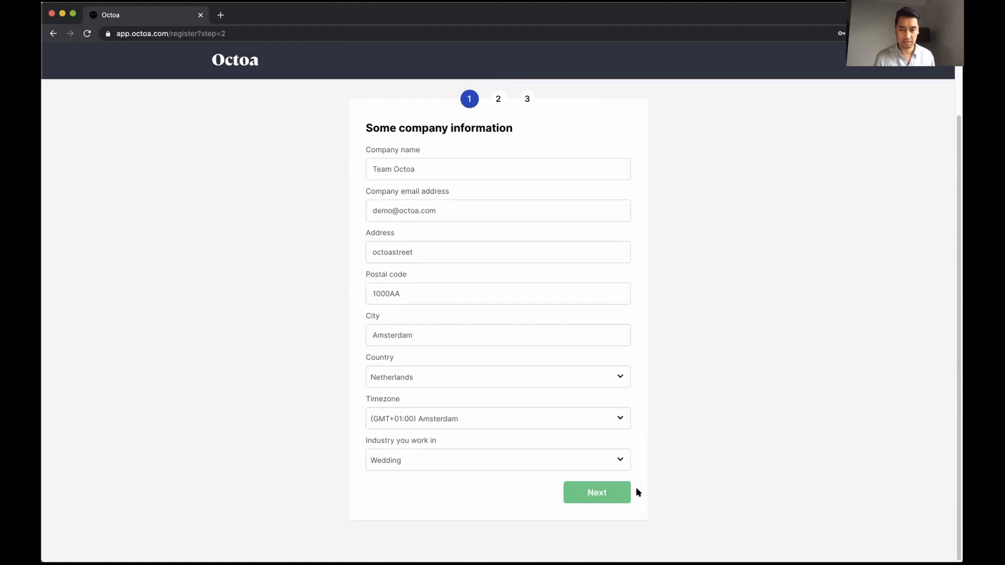
{"action": "left_click", "coordinate": [610, 494]}
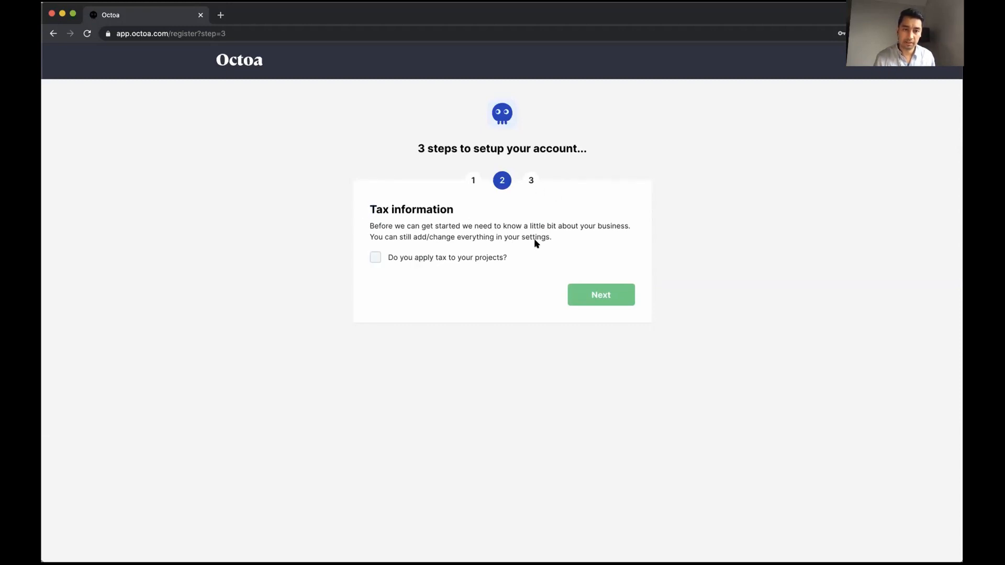
Mark tax as applied to projects with a 21% VAT rate and continue
{"action": "left_click", "coordinate": [420, 257]}
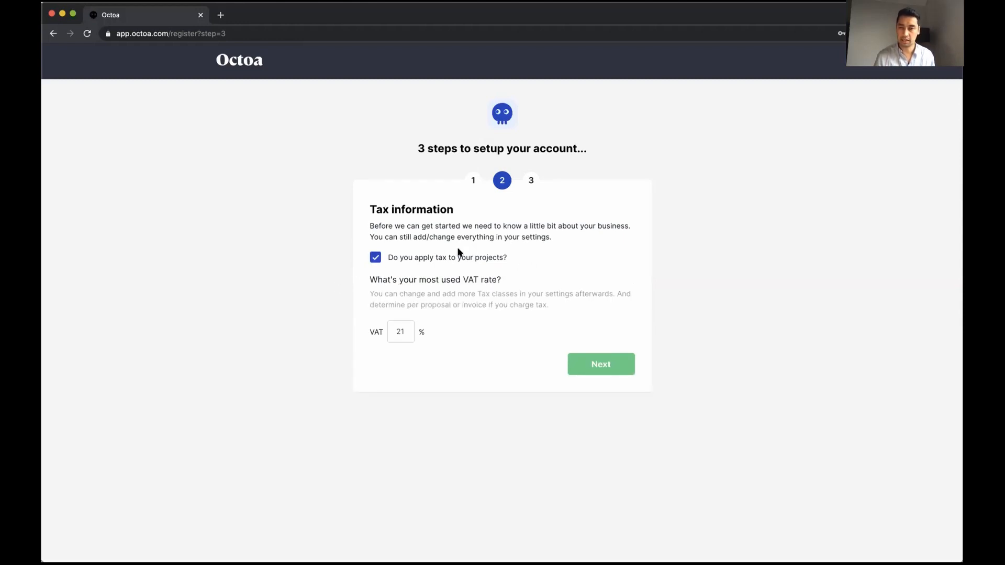
{"action": "double_click", "coordinate": [408, 333]}
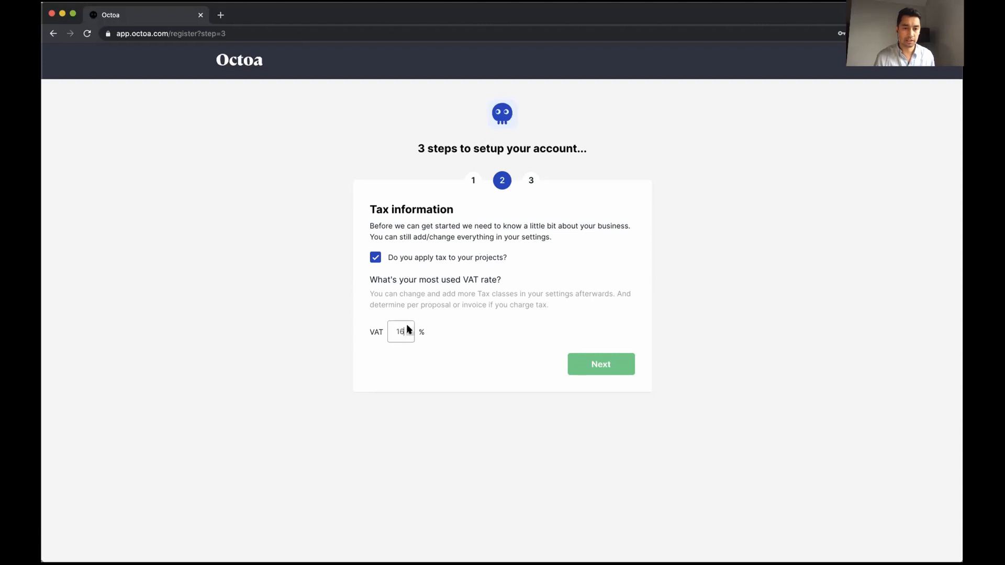
{"action": "left_click", "coordinate": [410, 329]}
{"action": "left_click", "coordinate": [597, 366]}
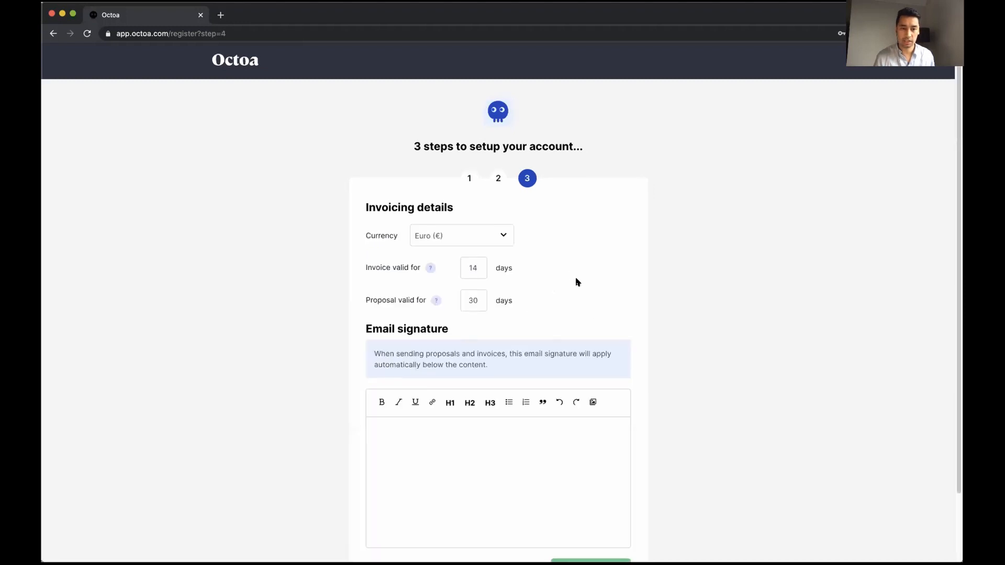
Set the invoicing currency to Euro
{"action": "scroll", "coordinate": [500, 421], "scroll_direction": "down", "scroll_amount": 1}
{"action": "left_click", "coordinate": [500, 223]}
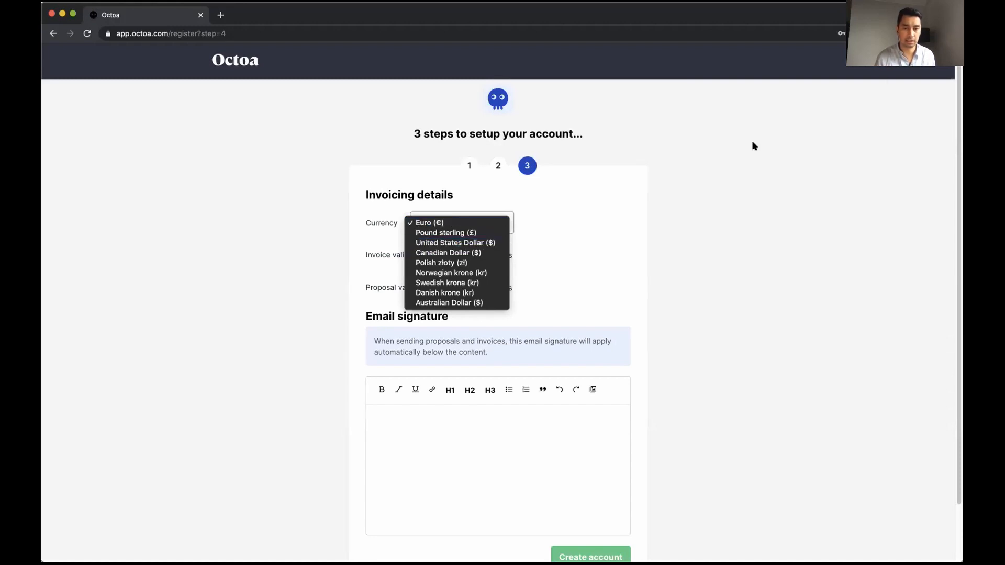
{"action": "left_click", "coordinate": [603, 58]}
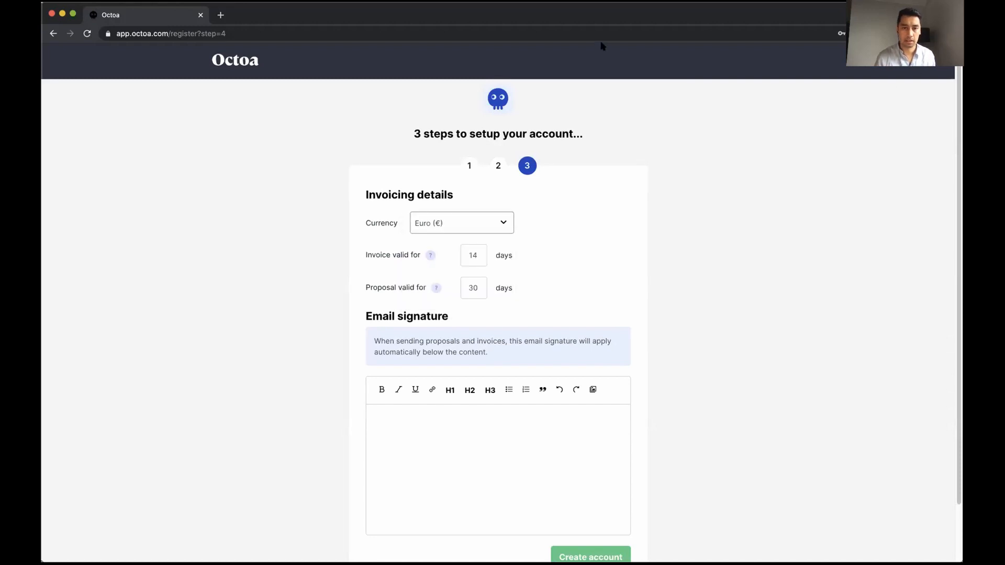
{"action": "left_click", "coordinate": [502, 225]}
{"action": "left_click", "coordinate": [553, 231]}
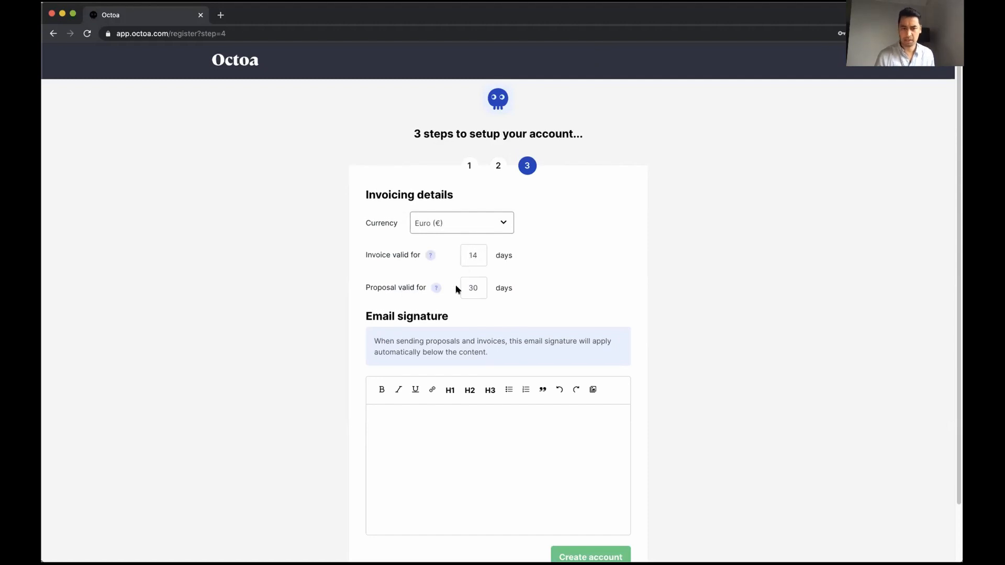
Write the 'Kind regards, Team Octoa' signature, keep 14/30-day terms, and create the account
{"action": "scroll", "coordinate": [457, 290], "scroll_direction": "down", "scroll_amount": 1}
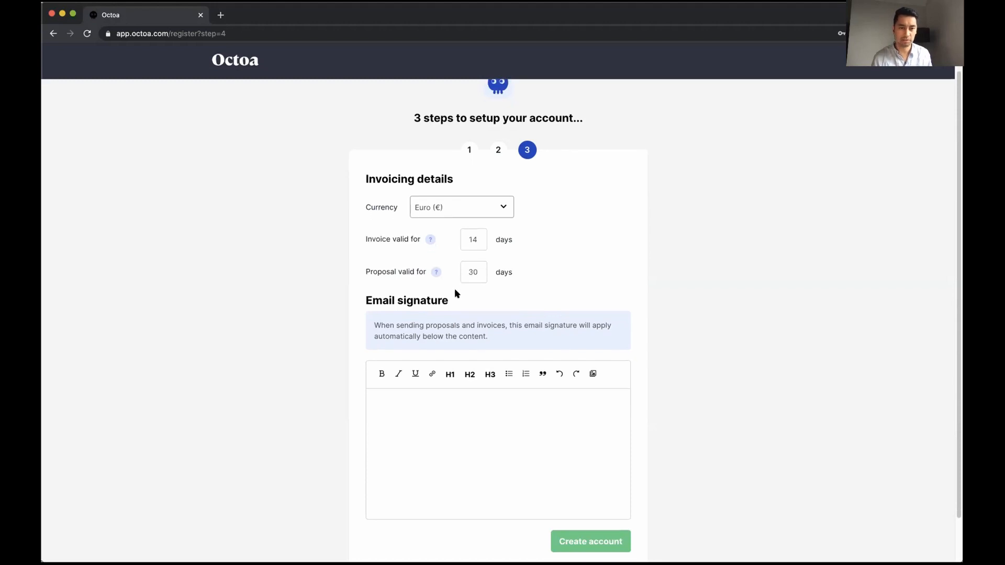
{"action": "scroll", "coordinate": [460, 295], "scroll_direction": "down", "scroll_amount": 3}
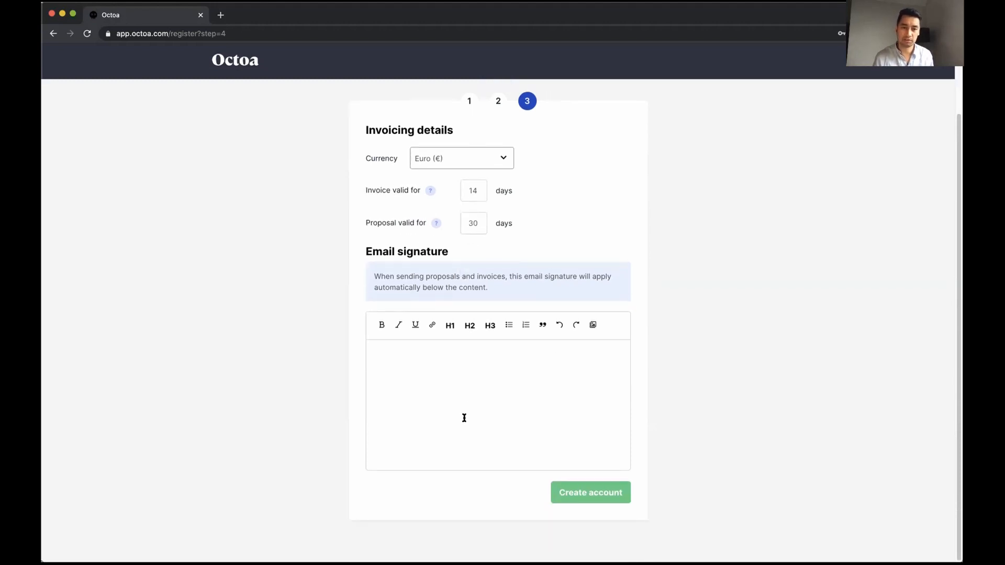
{"action": "left_click", "coordinate": [471, 380]}
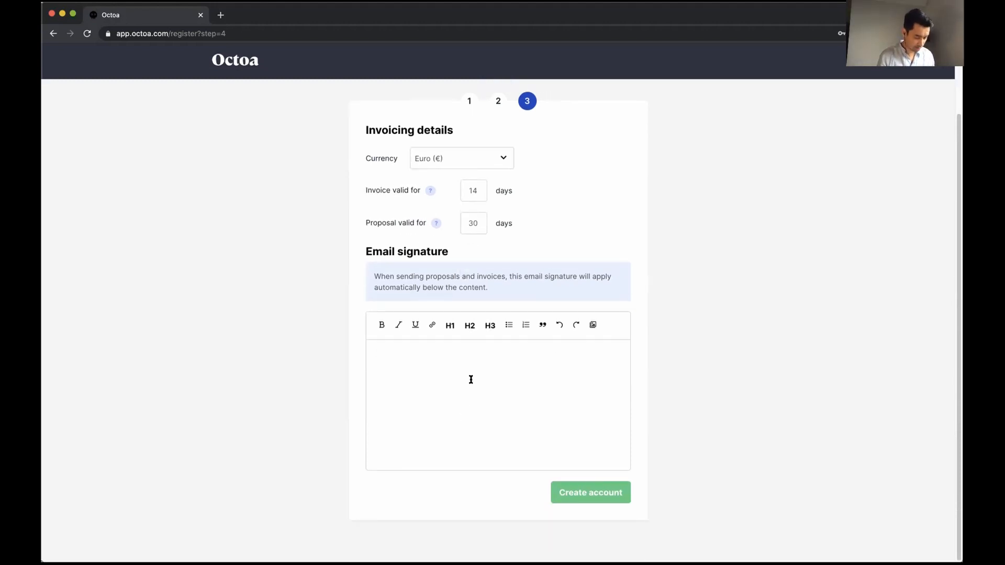
{"action": "type", "text": "Kind r"}
{"action": "type", "text": "ega"}
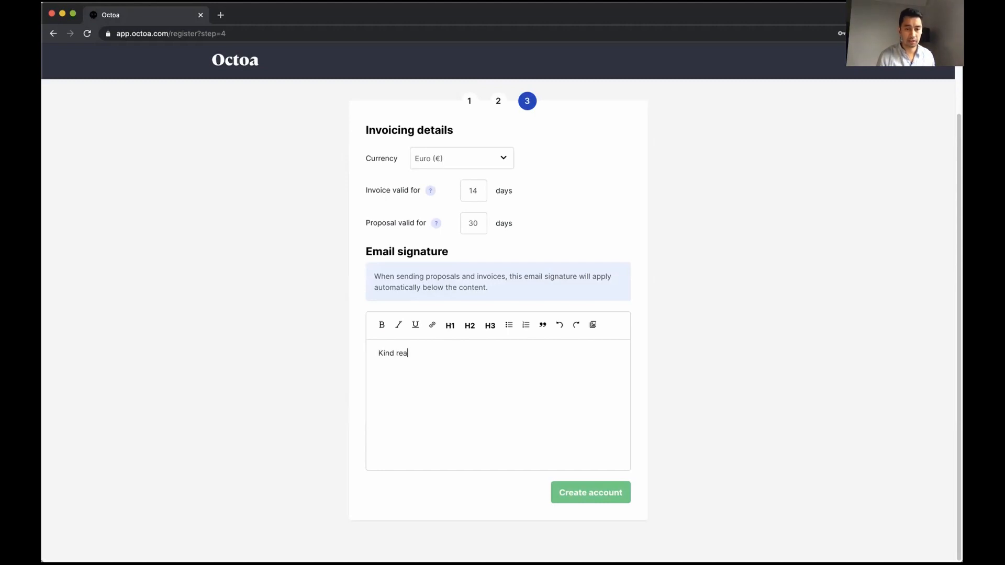
{"action": "key", "text": "BackSpace"}
{"action": "type", "text": "ga"}
{"action": "type", "text": "Team c"}
{"action": "type", "text": "Octoa"}
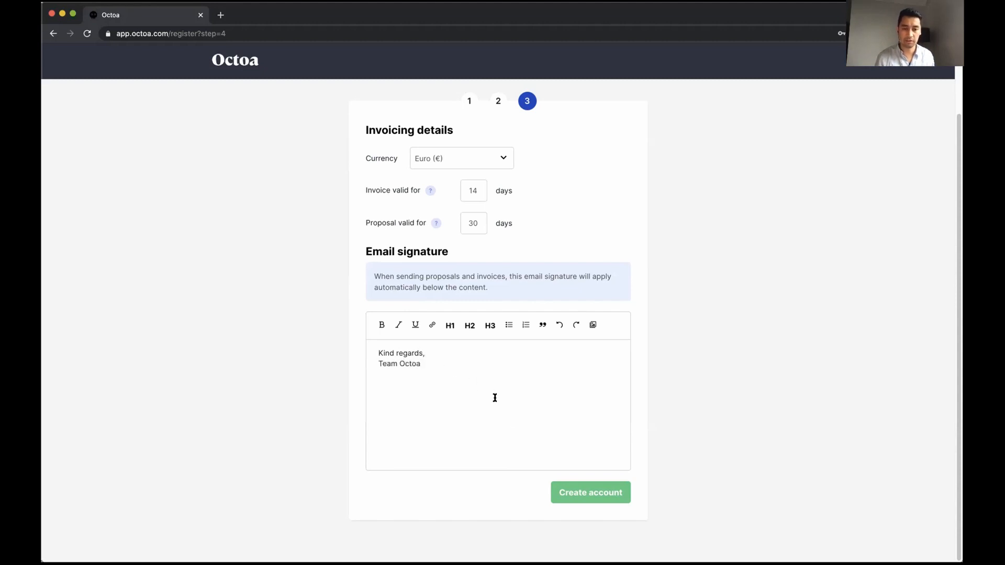
{"action": "left_click", "coordinate": [579, 493]}
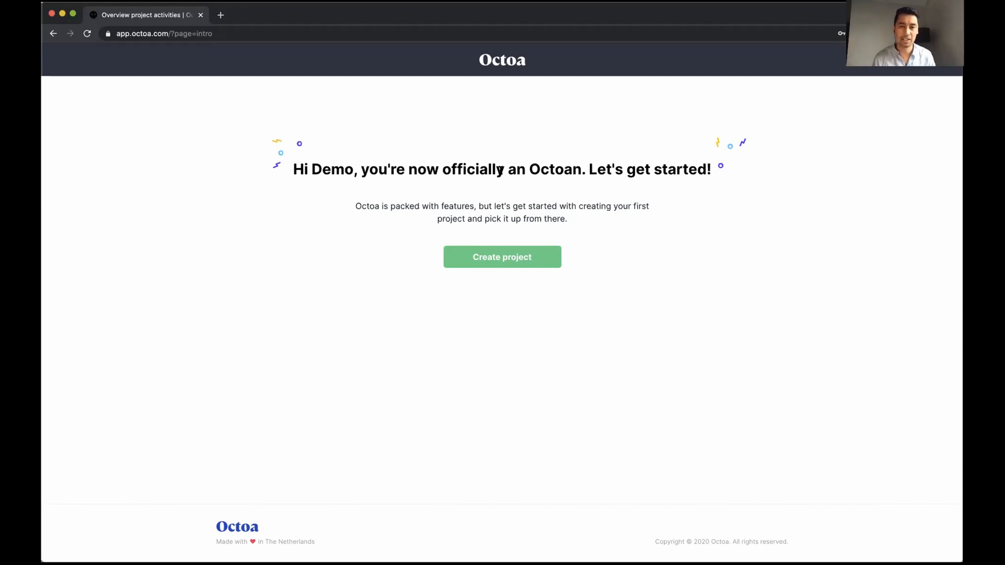
Choose Create project on the welcome page
{"action": "left_click", "coordinate": [510, 258]}
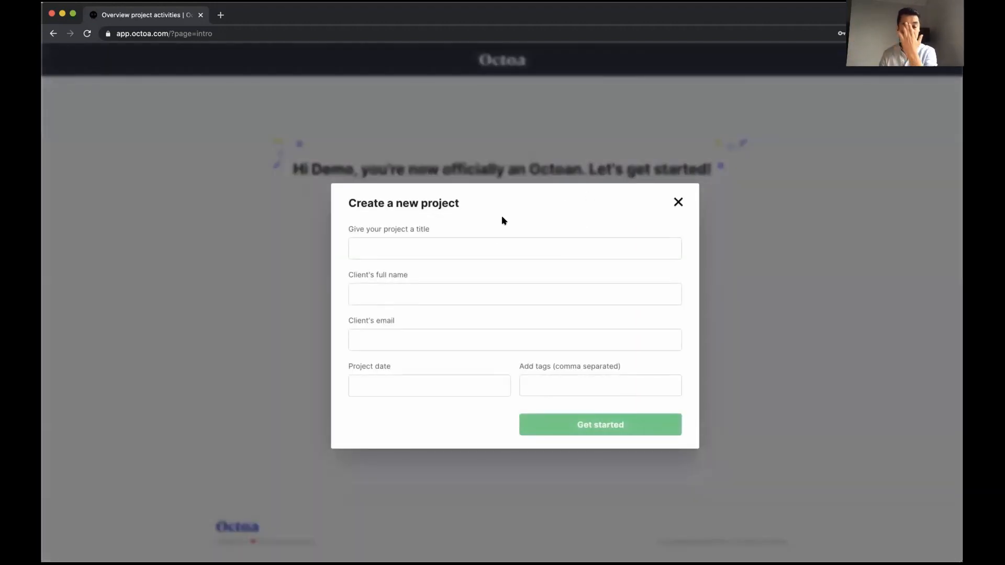
Title the project 'Demo Wedding' and fill in the client's name and e-mail
{"action": "left_click", "coordinate": [479, 247]}
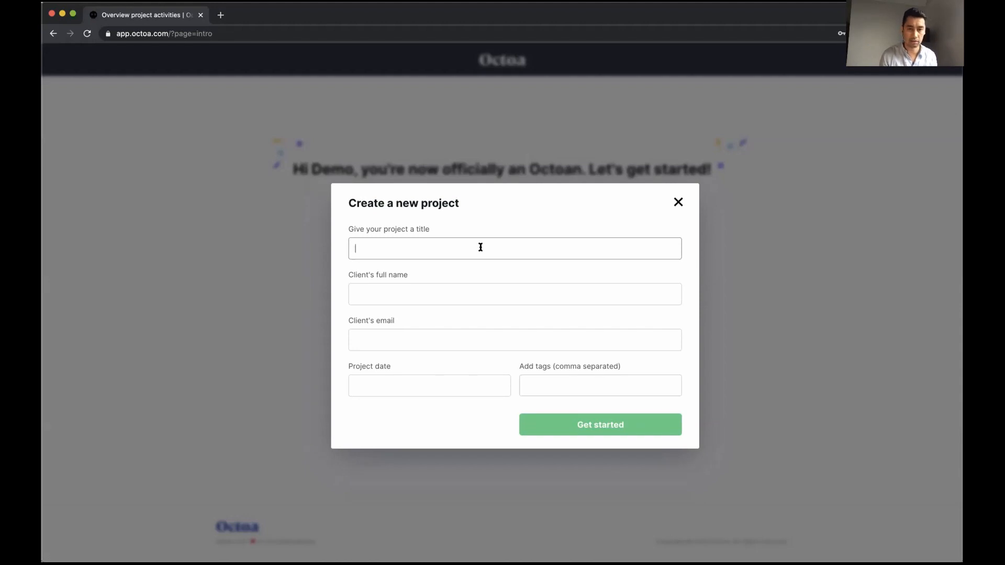
{"action": "type", "text": "emo Wedding"}
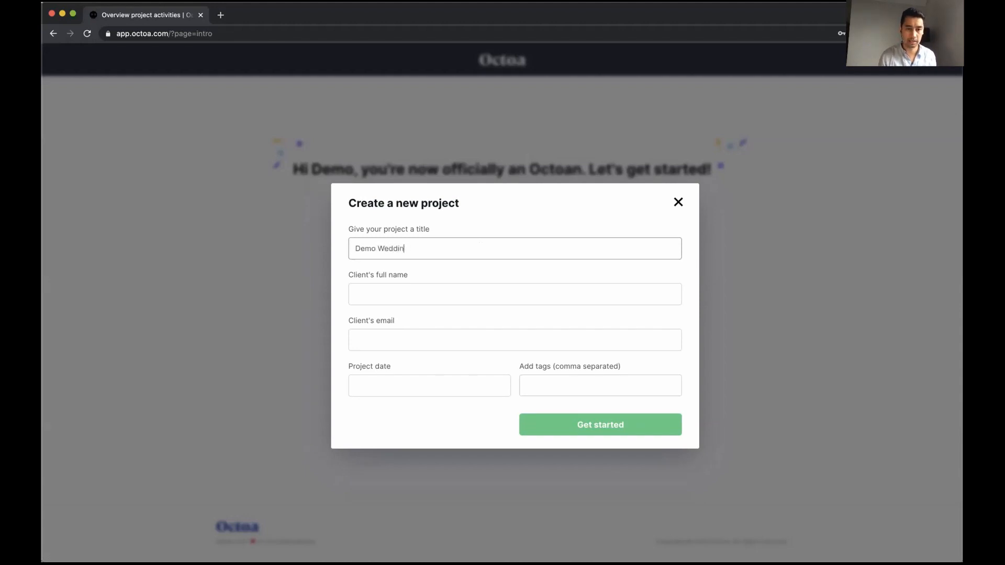
{"action": "key", "text": "Tab"}
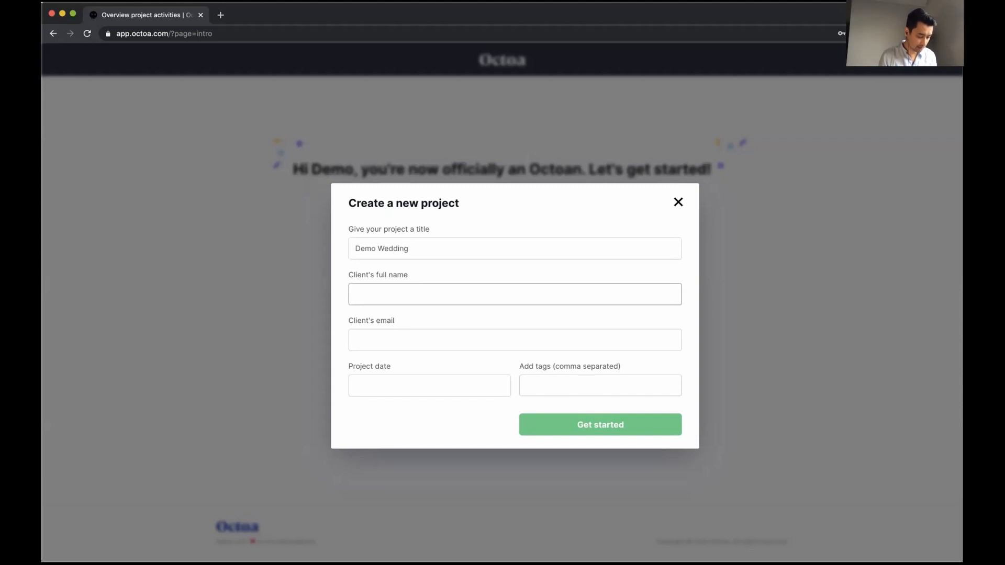
{"action": "type", "text": "JC"}
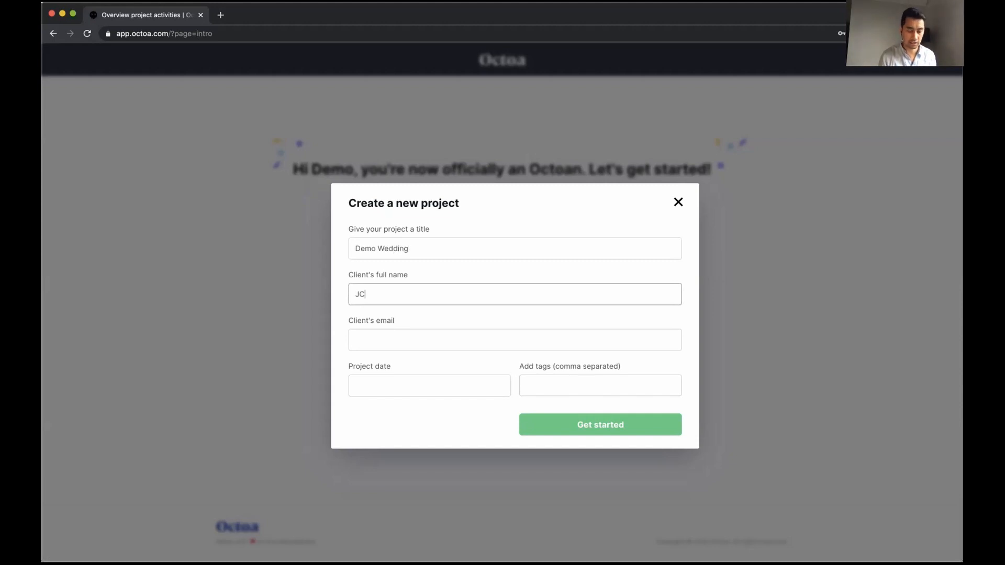
{"action": "left_click", "coordinate": [403, 343]}
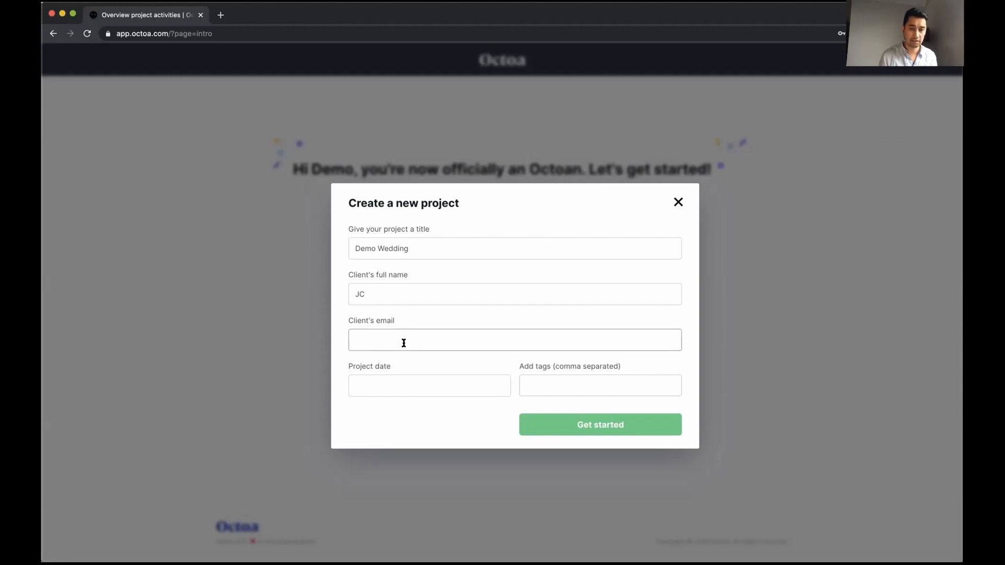
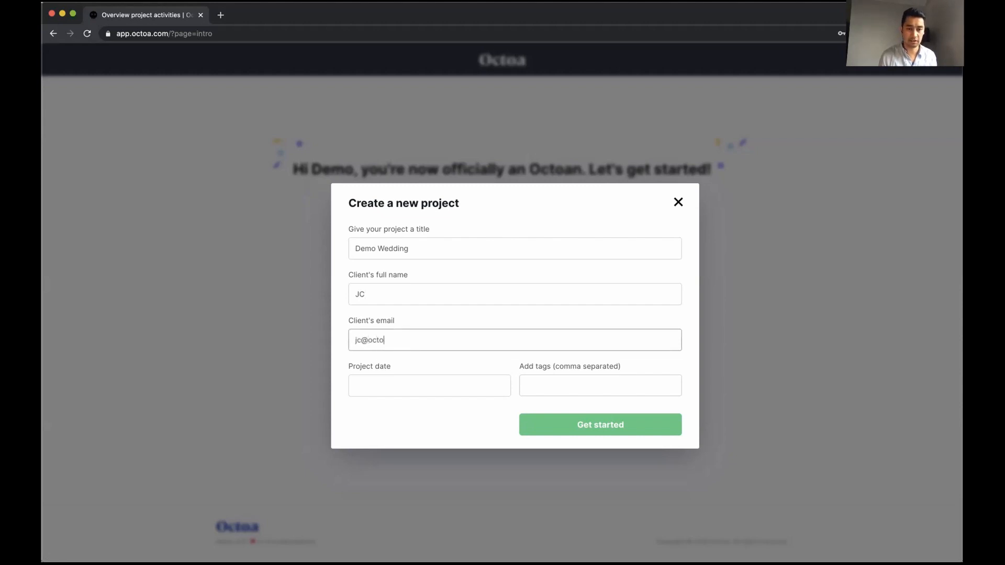
{"action": "left_click", "coordinate": [364, 341]}
{"action": "key", "text": "BackSpace"}
{"action": "key", "text": "BackSpace"}
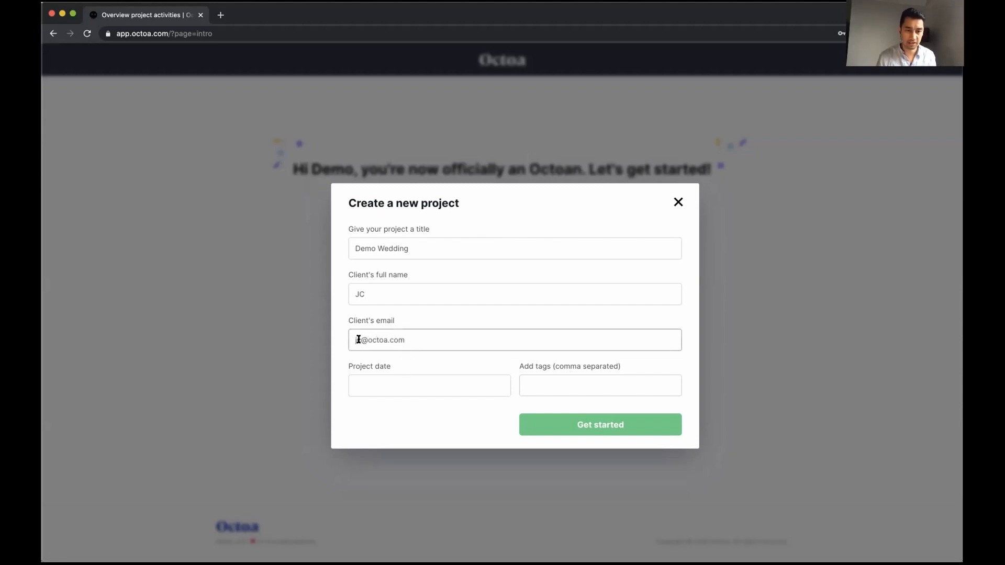
{"action": "type", "text": "demo"}
Date the project Dec 1, 2020, tag it 'wedding', and create it
{"action": "left_click", "coordinate": [369, 386]}
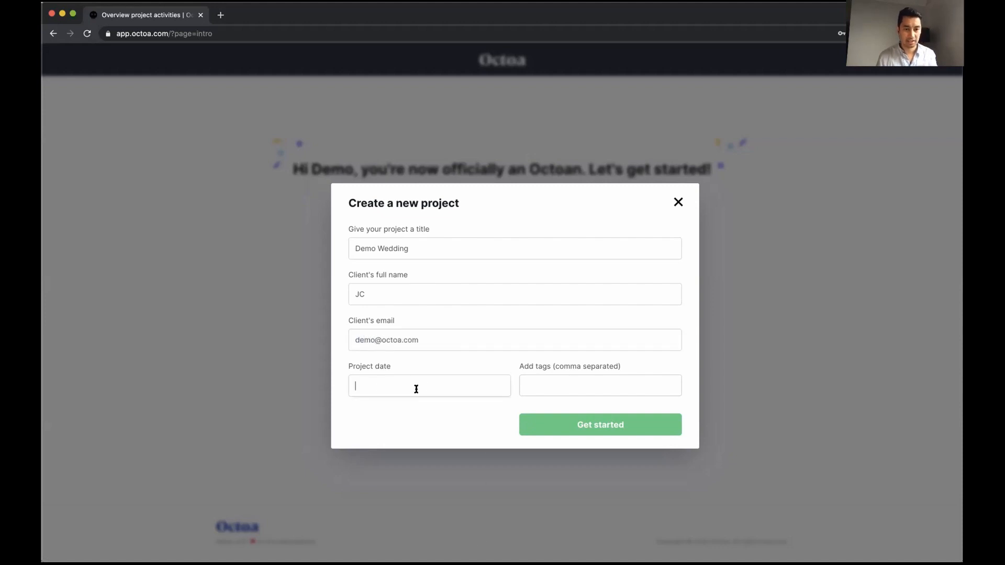
{"action": "left_click", "coordinate": [470, 416]}
{"action": "left_click", "coordinate": [470, 416]}
{"action": "left_click", "coordinate": [469, 416]}
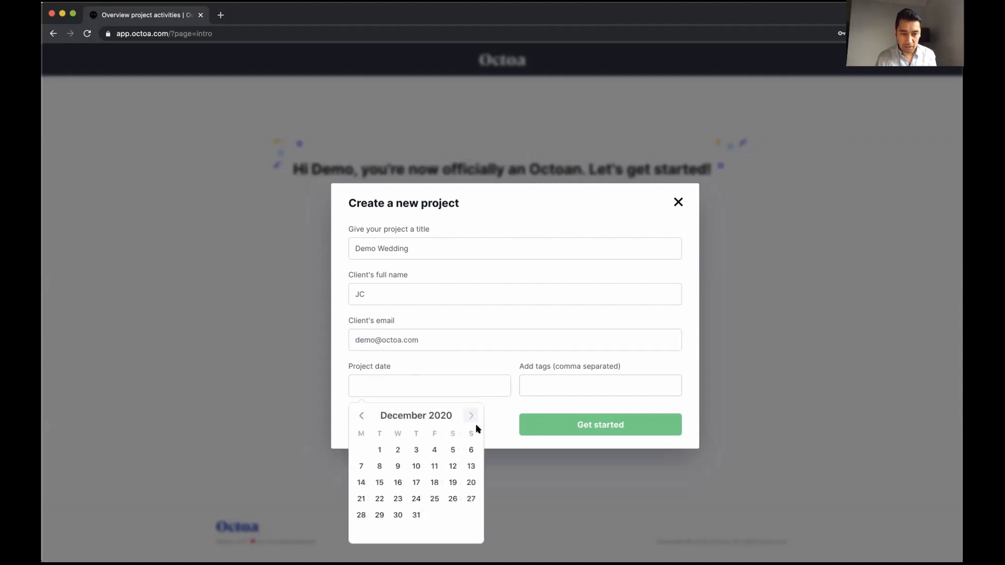
{"action": "left_click", "coordinate": [379, 449]}
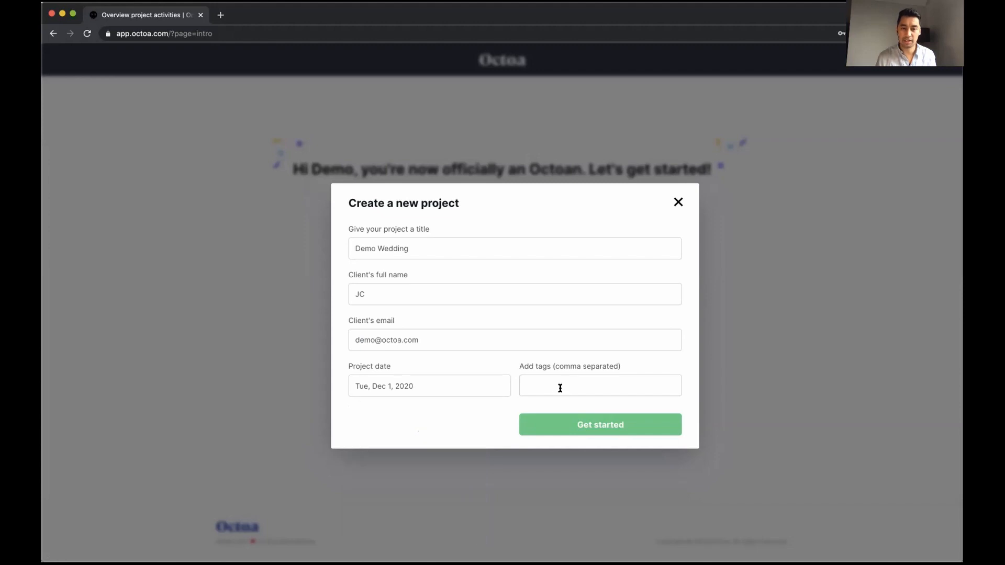
{"action": "type", "text": "wedding,"}
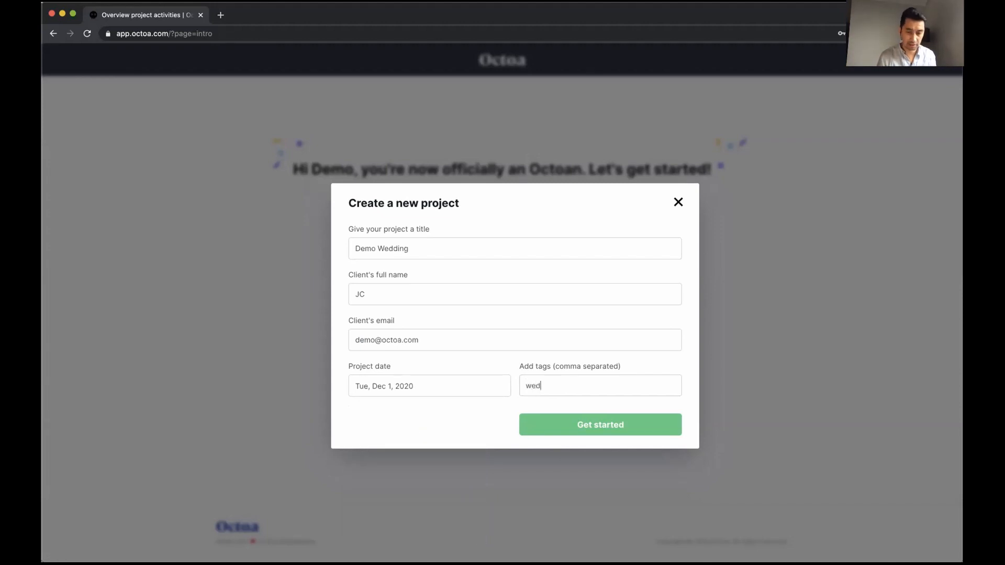
{"action": "left_click", "coordinate": [583, 427]}
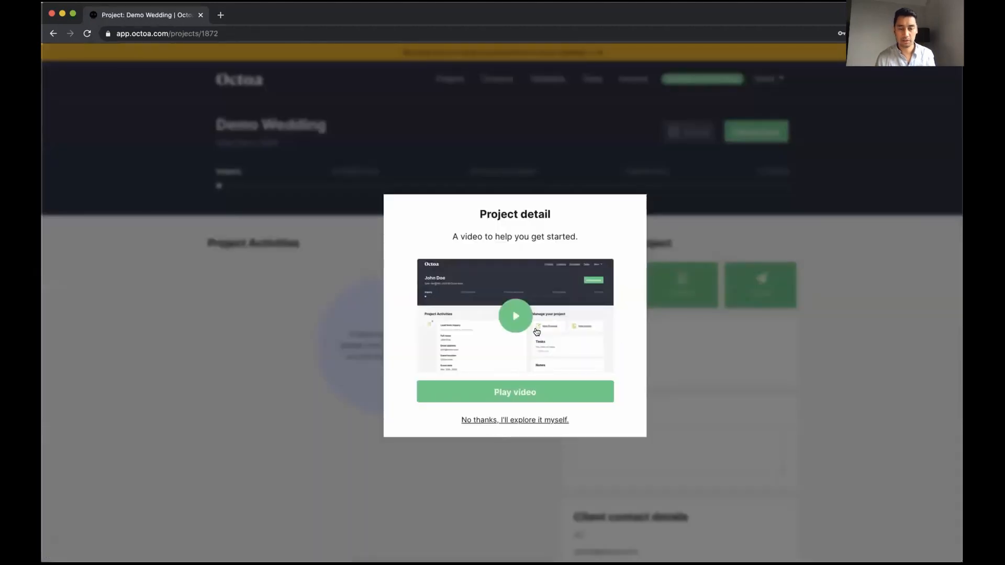
Play and pause the project intro video, then close it
{"action": "left_click", "coordinate": [510, 394]}
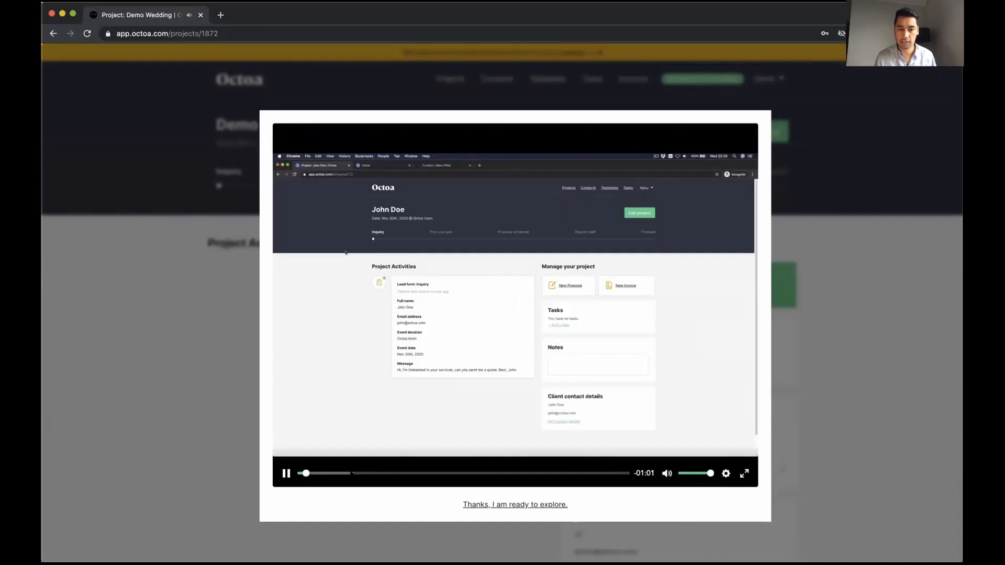
{"action": "left_click", "coordinate": [285, 473]}
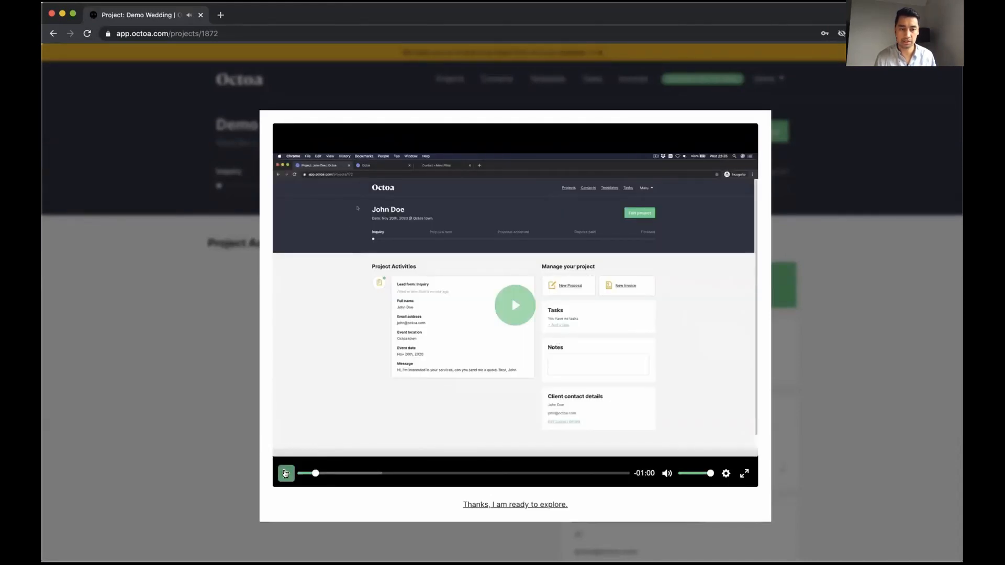
{"action": "left_click", "coordinate": [507, 505]}
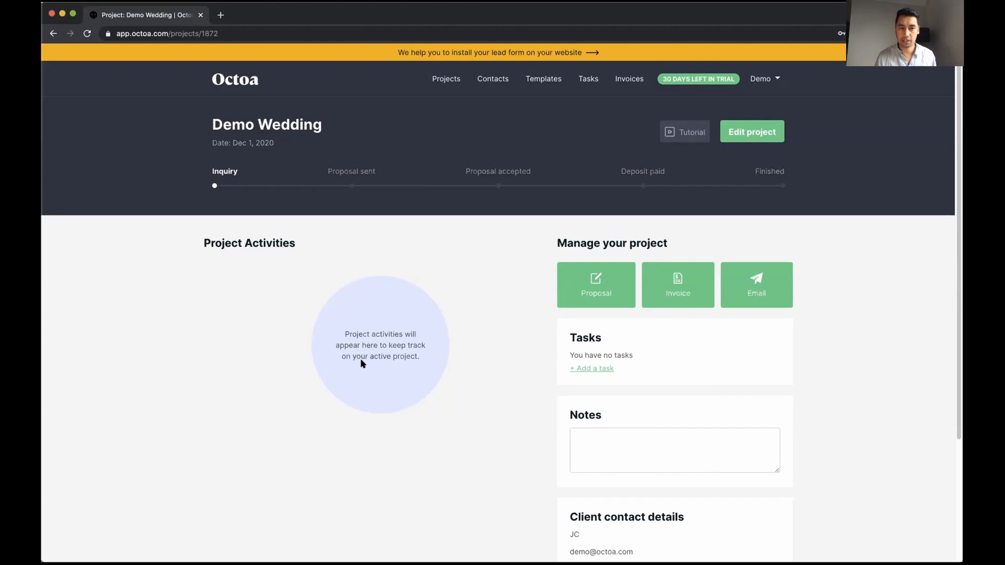
Clear an accidental text selection and scroll down the Demo Wedding overview
{"action": "left_click_drag", "start_coordinate": [211, 119], "coordinate": [281, 146]}
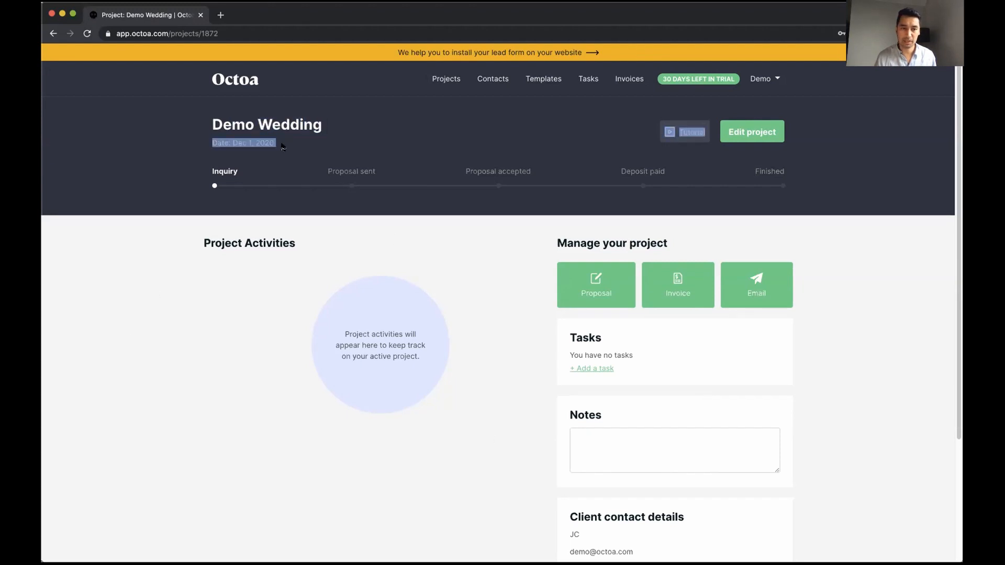
{"action": "left_click", "coordinate": [239, 143]}
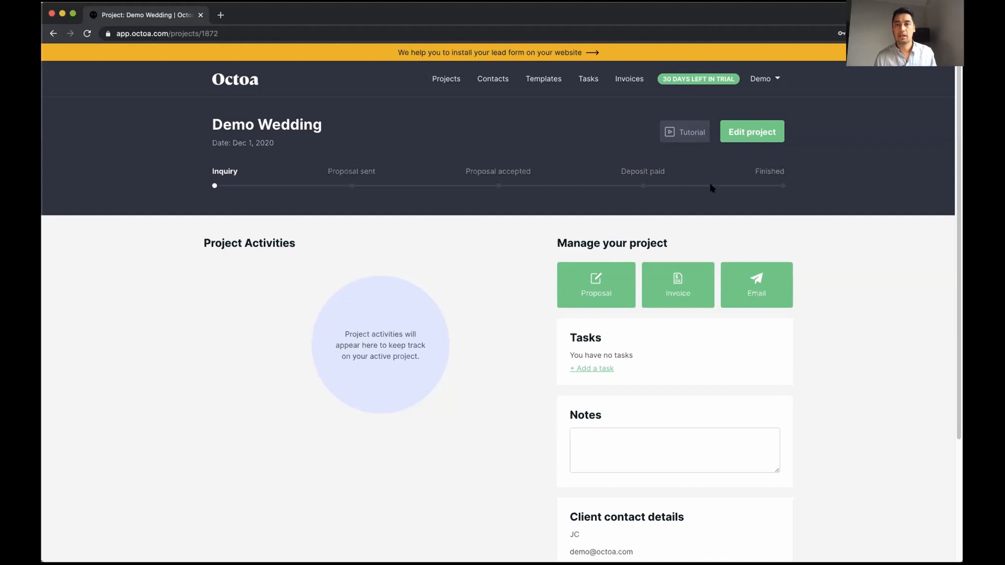
{"action": "scroll", "coordinate": [474, 414], "scroll_direction": "down", "scroll_amount": 1}
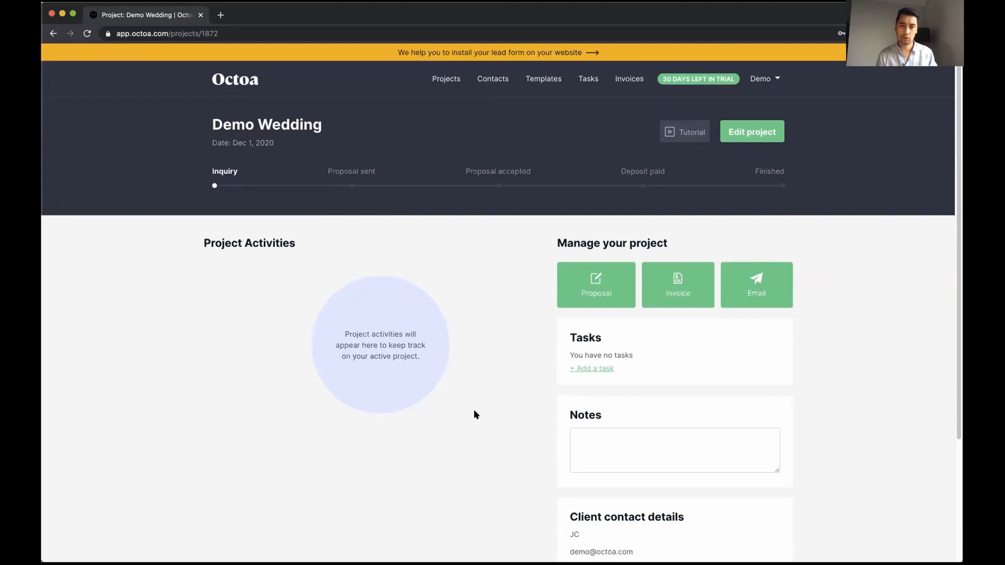
Start a proposal, skip its intro video, and pick the Example - Wedding Videography template
{"action": "left_click", "coordinate": [594, 286]}
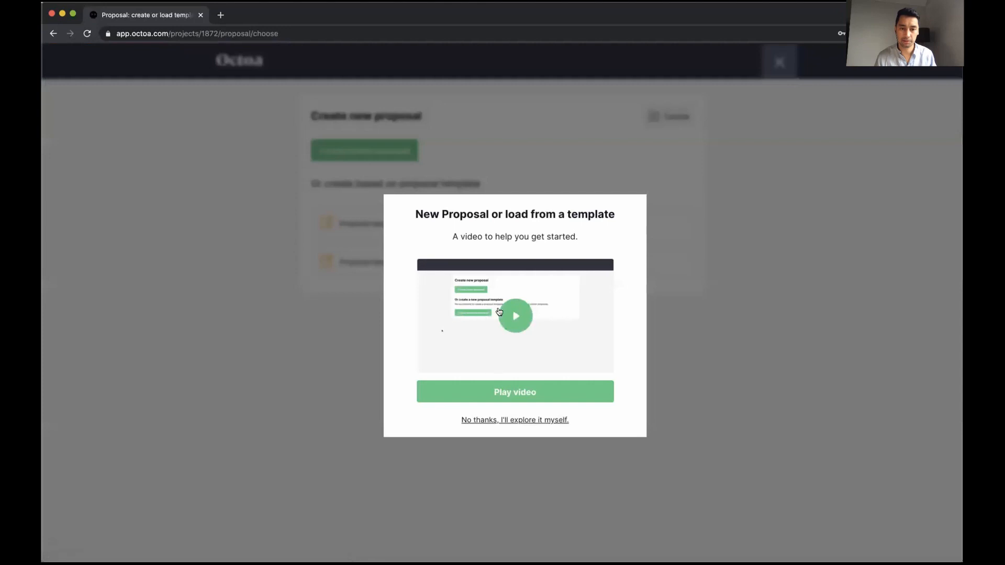
{"action": "left_click", "coordinate": [558, 420]}
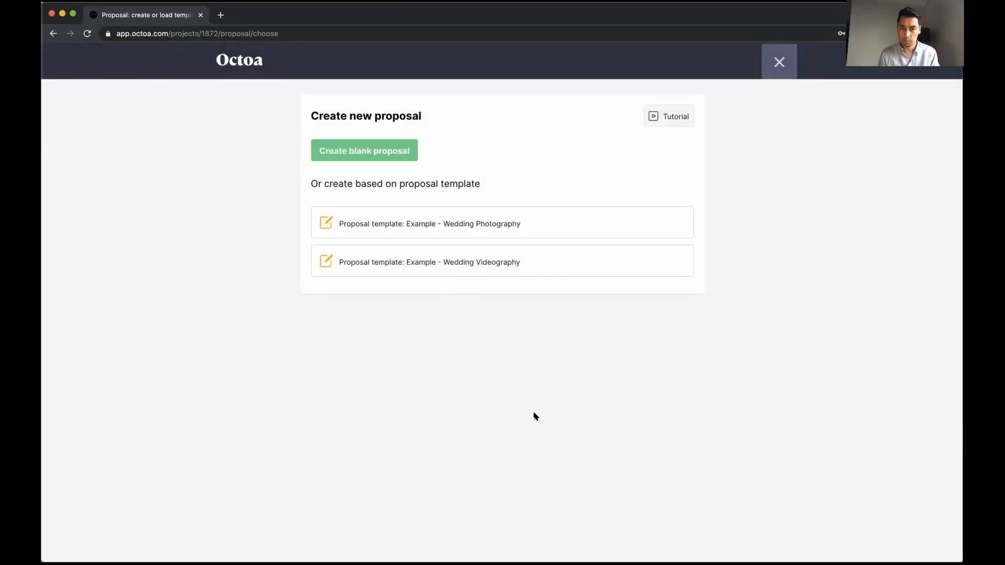
{"action": "left_click", "coordinate": [448, 262]}
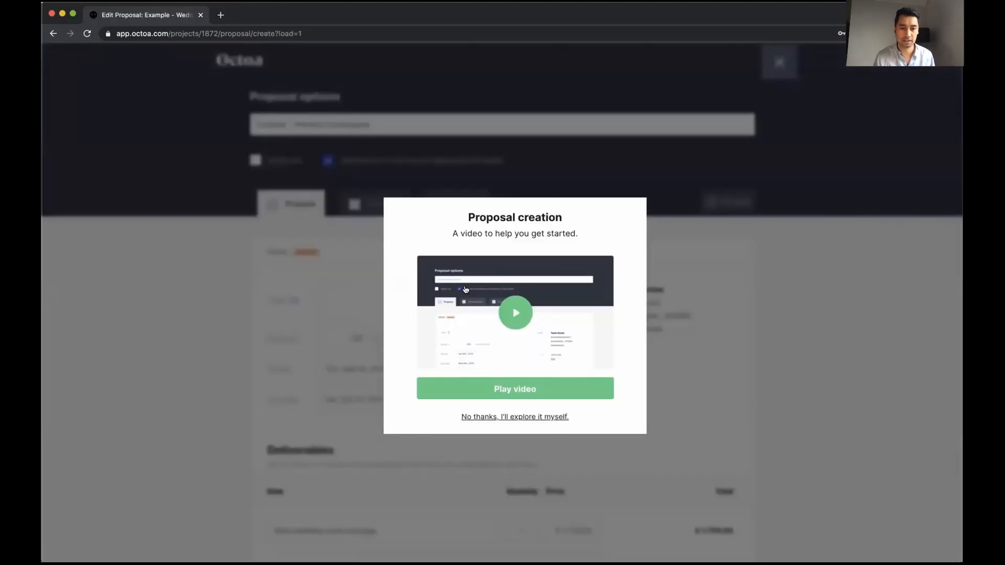
Skip the creation video and retitle the proposal as the client's name plus 'wedding videography'
{"action": "left_click", "coordinate": [511, 417]}
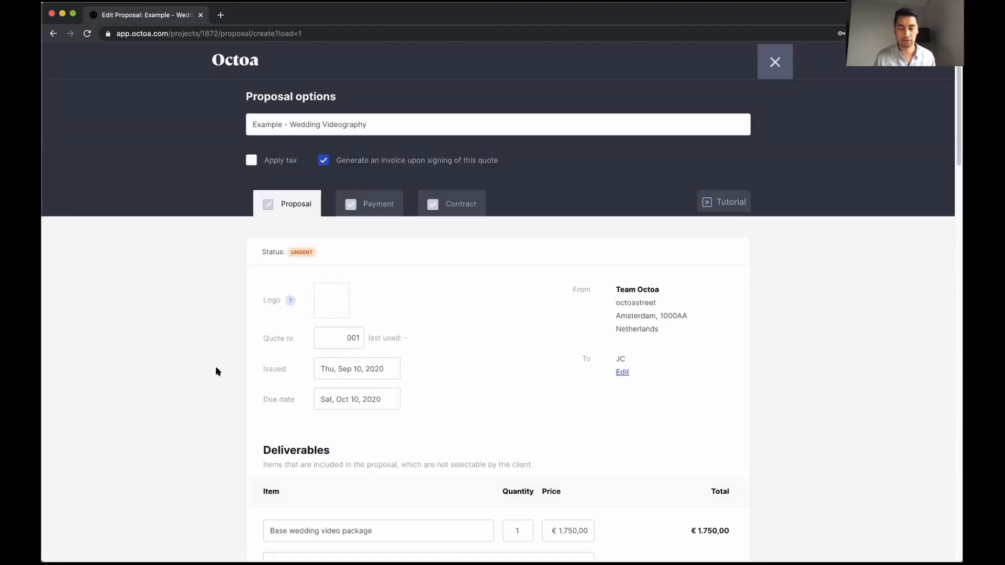
{"action": "mouse_move", "coordinate": [244, 541]}
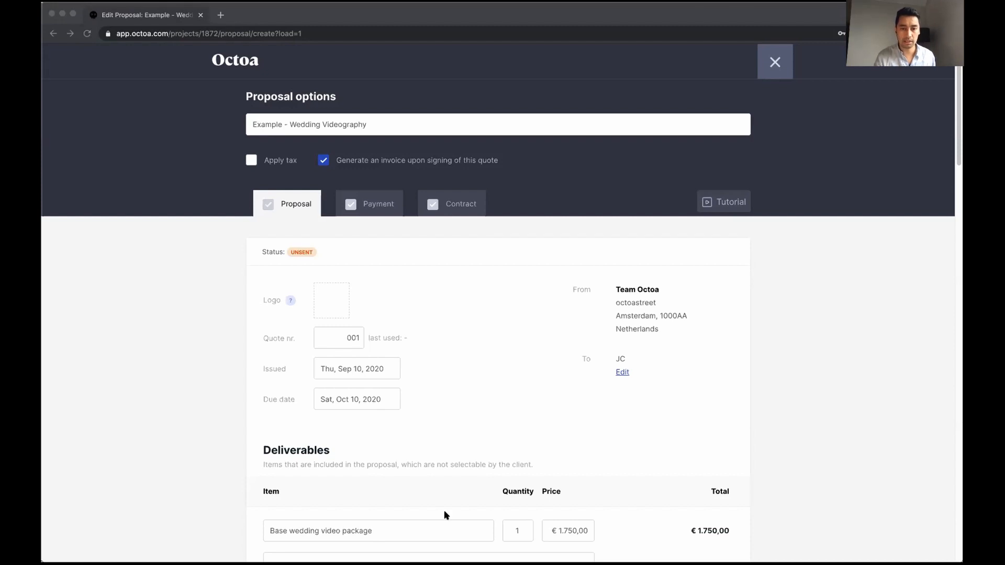
{"action": "left_click", "coordinate": [396, 379]}
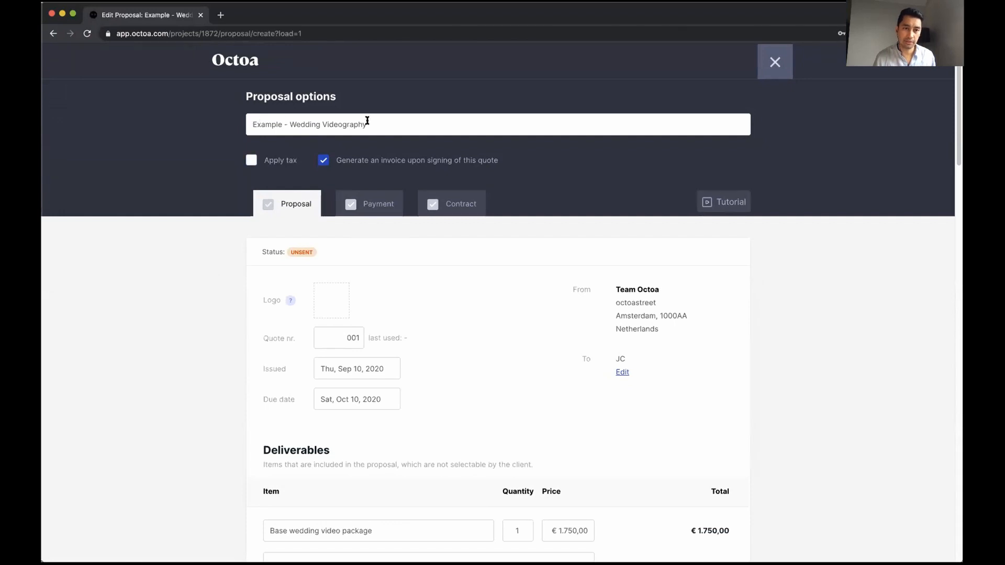
{"action": "left_click_drag", "start_coordinate": [372, 118], "coordinate": [198, 118]}
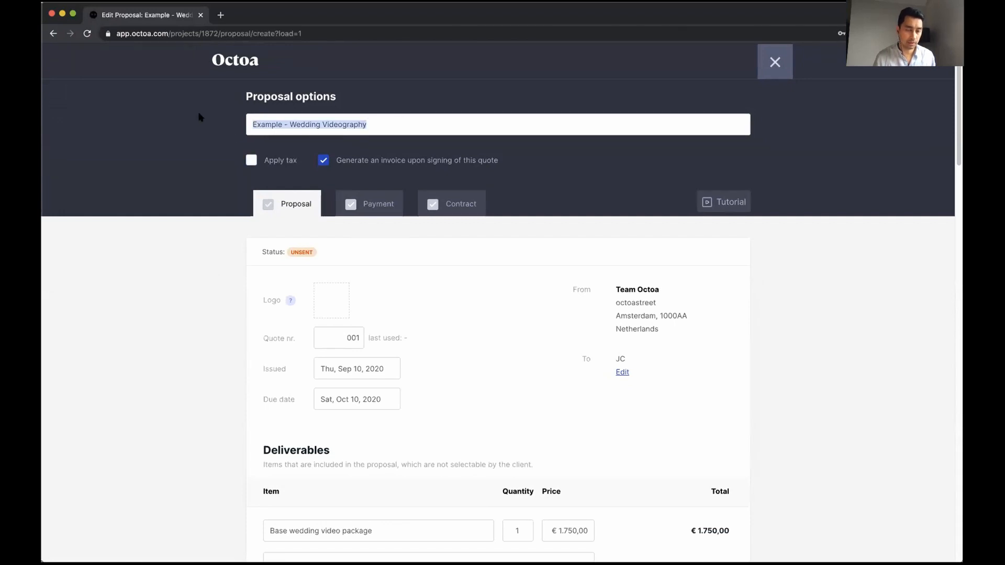
{"action": "type", "text": "JC's"}
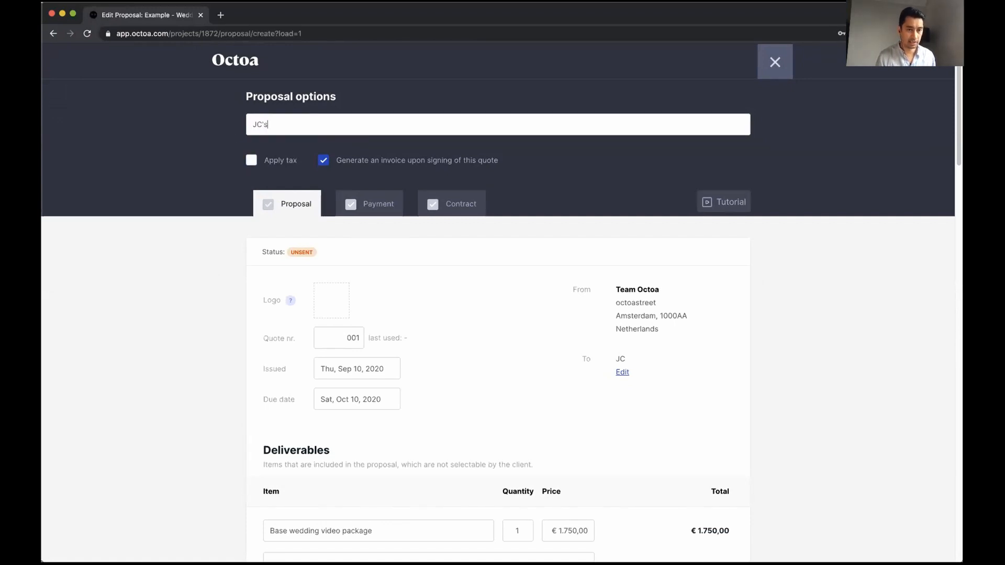
{"action": "type", "text": " wedding videog"}
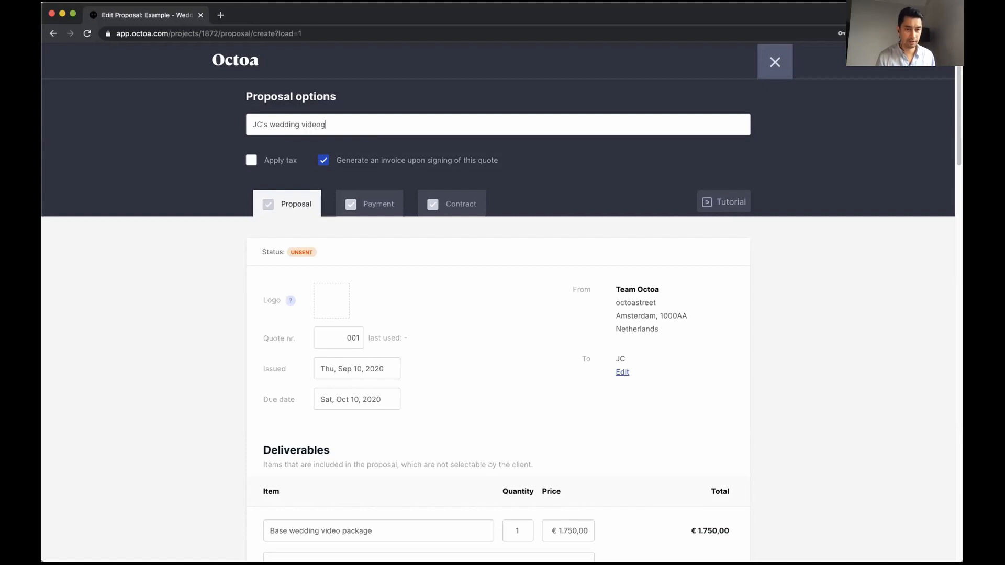
{"action": "type", "text": "raphy"}
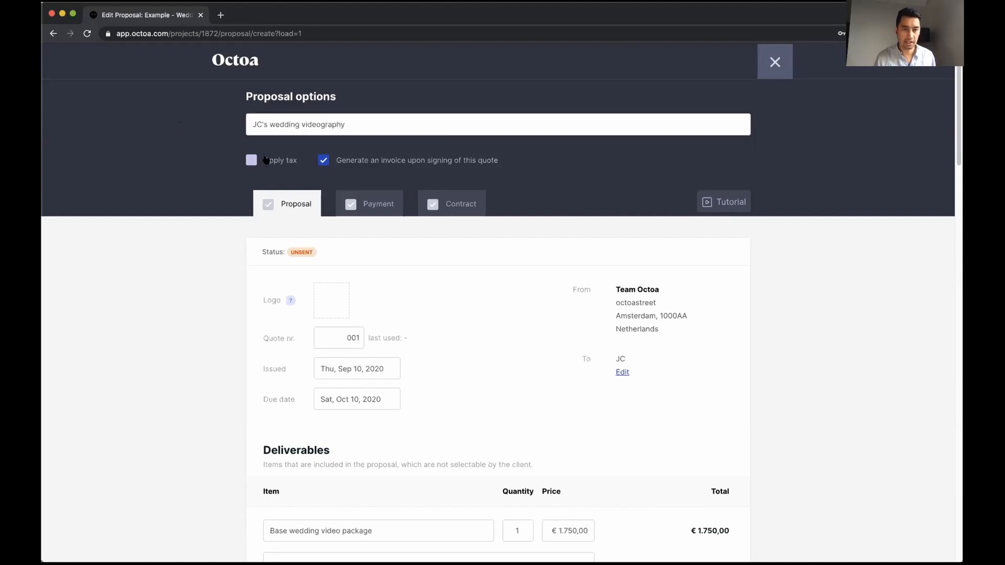
Enable Apply tax on the proposal with the Tax included mode
{"action": "left_click", "coordinate": [266, 160]}
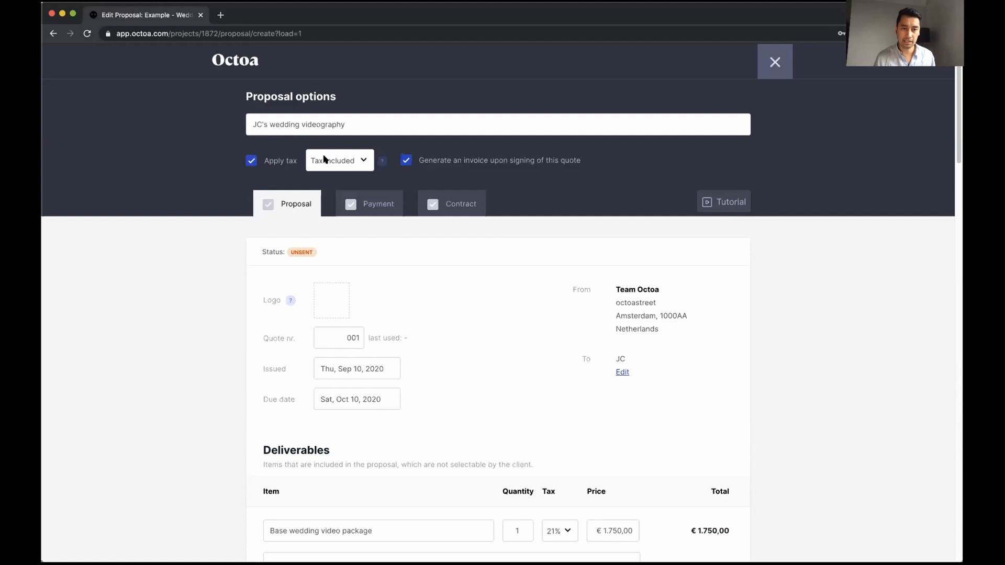
{"action": "left_click", "coordinate": [324, 159]}
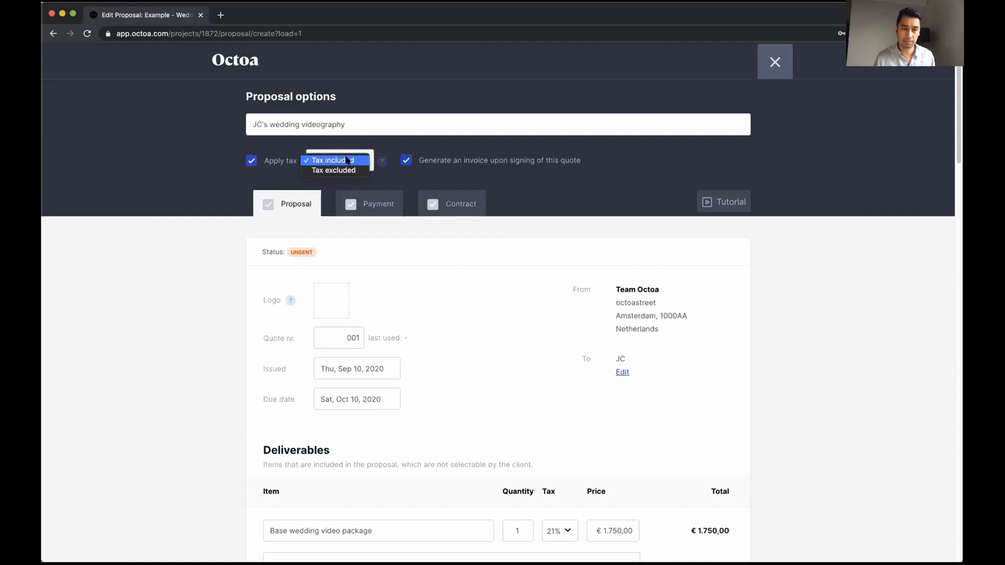
{"action": "left_click", "coordinate": [346, 160]}
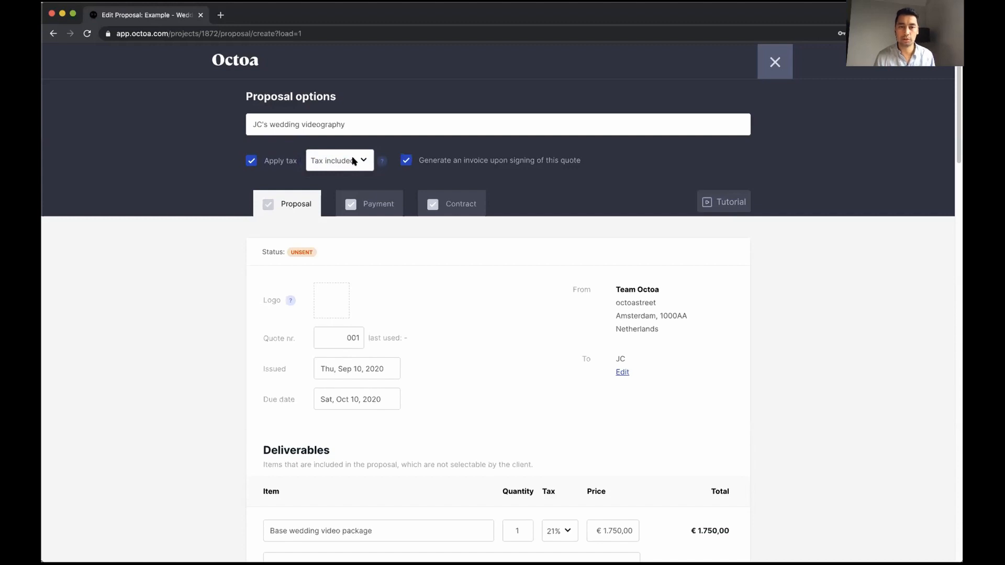
{"action": "left_click", "coordinate": [354, 162]}
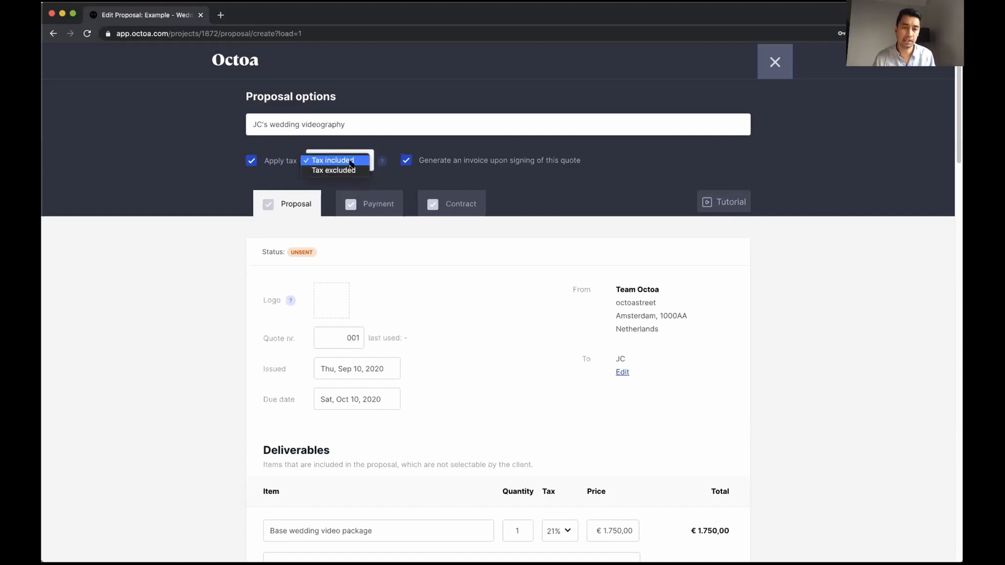
{"action": "left_click", "coordinate": [335, 160]}
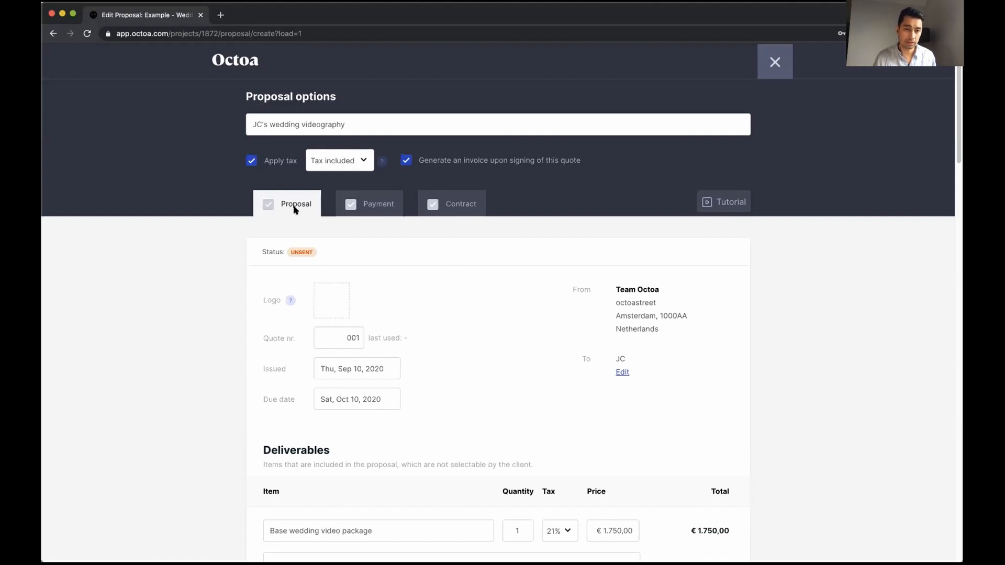
{"action": "scroll", "coordinate": [235, 261], "scroll_direction": "down", "scroll_amount": 1}
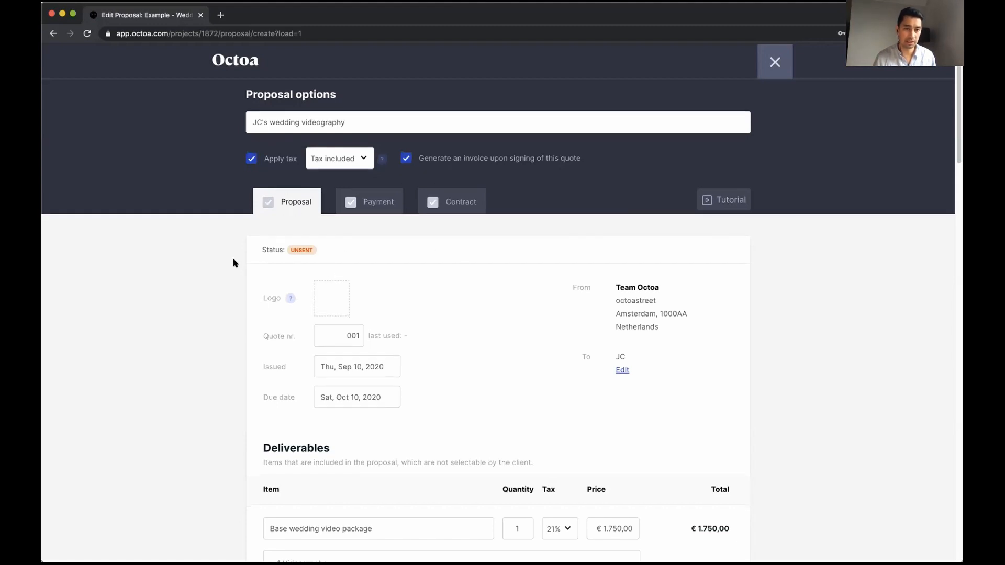
After glancing at the Contract tab, upload the blue Octoa logo image into the proposal's Logo box
{"action": "left_click", "coordinate": [431, 191]}
{"action": "left_click", "coordinate": [294, 189]}
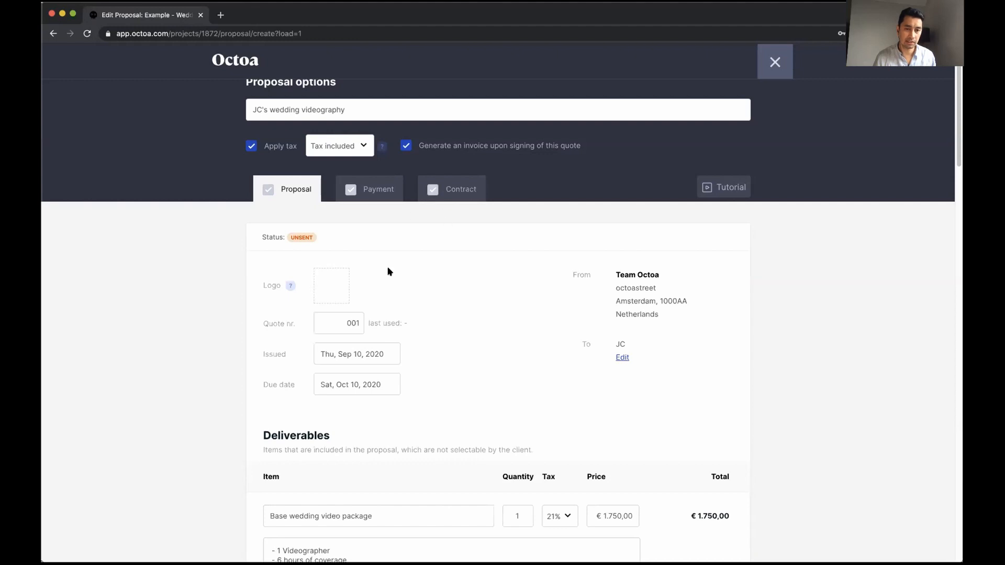
{"action": "left_click", "coordinate": [340, 295]}
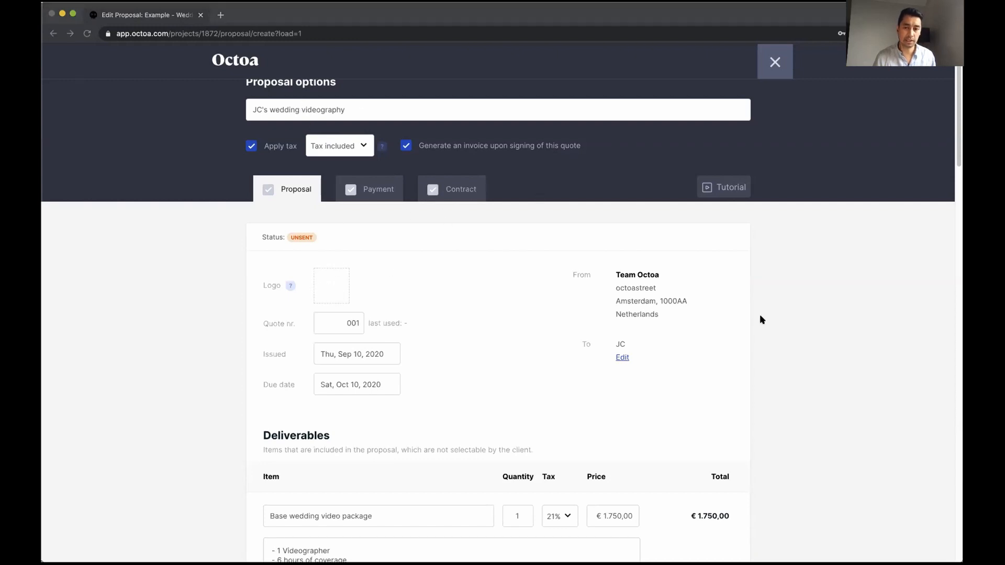
{"action": "left_click", "coordinate": [830, 352]}
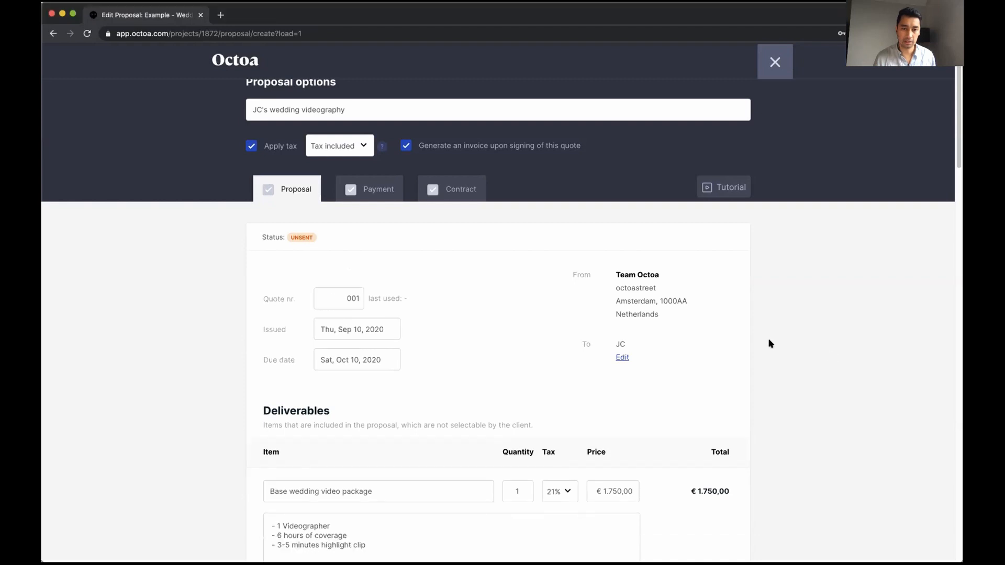
Open the client's contact details and close them without making changes
{"action": "scroll", "coordinate": [385, 321], "scroll_direction": "down", "scroll_amount": 1}
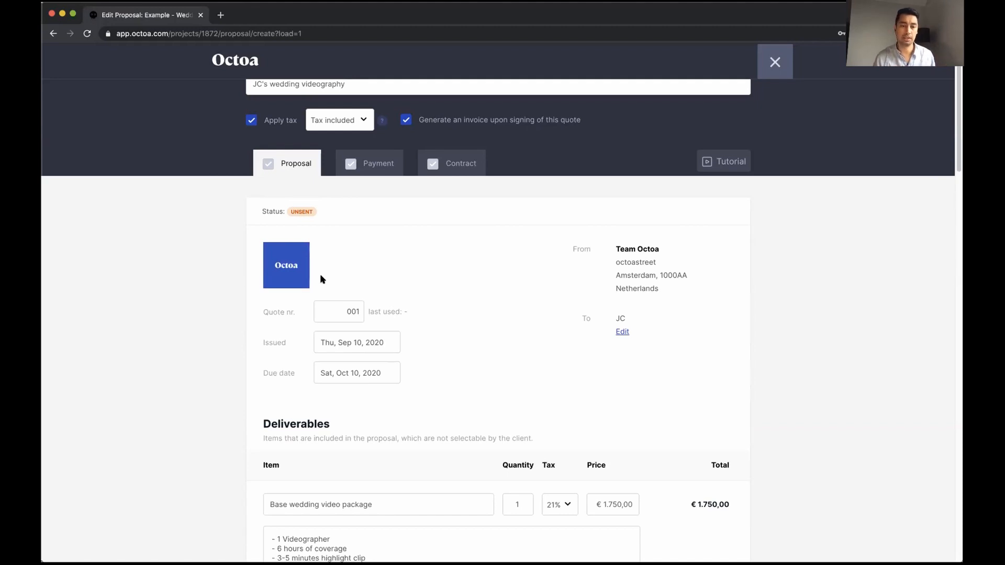
{"action": "scroll", "coordinate": [453, 310], "scroll_direction": "down", "scroll_amount": 3}
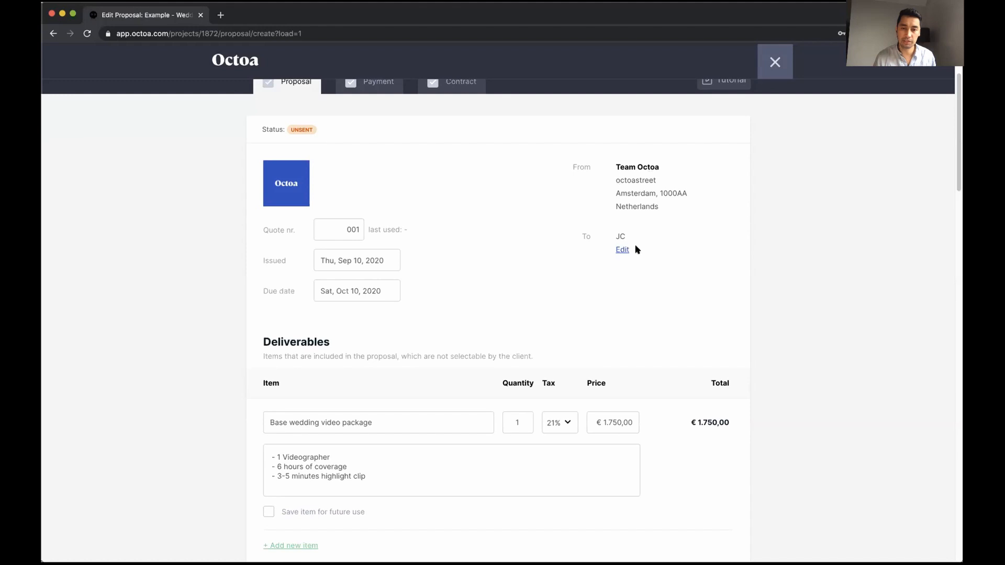
{"action": "left_click", "coordinate": [622, 250]}
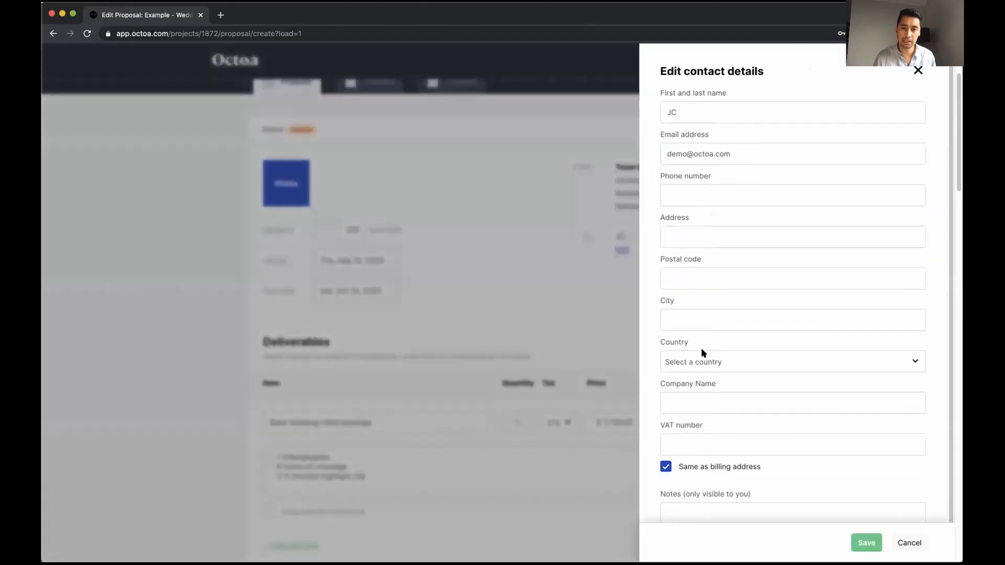
{"action": "left_click", "coordinate": [917, 74]}
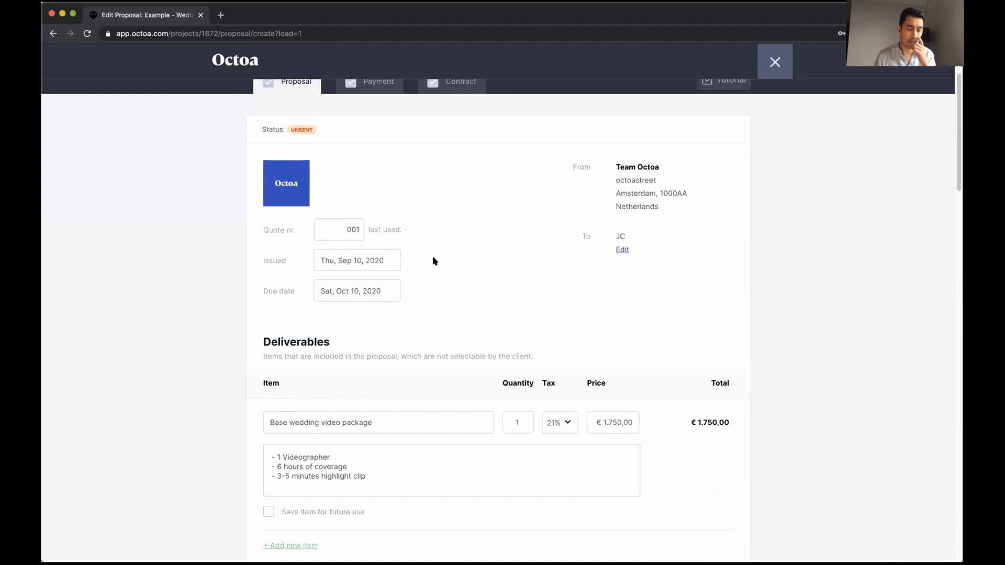
{"action": "scroll", "coordinate": [434, 259], "scroll_direction": "down", "scroll_amount": 1}
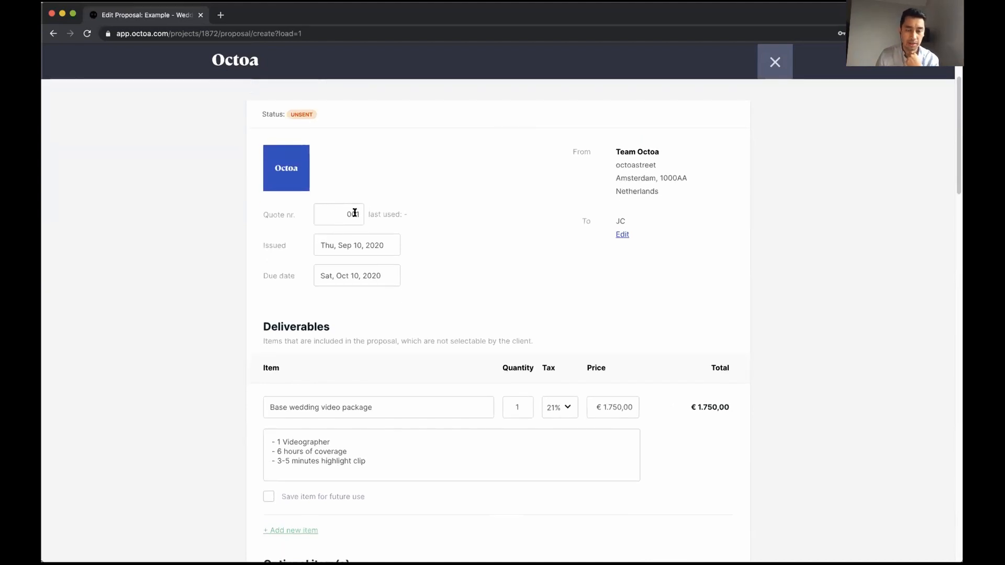
{"action": "scroll", "coordinate": [426, 247], "scroll_direction": "down", "scroll_amount": 1}
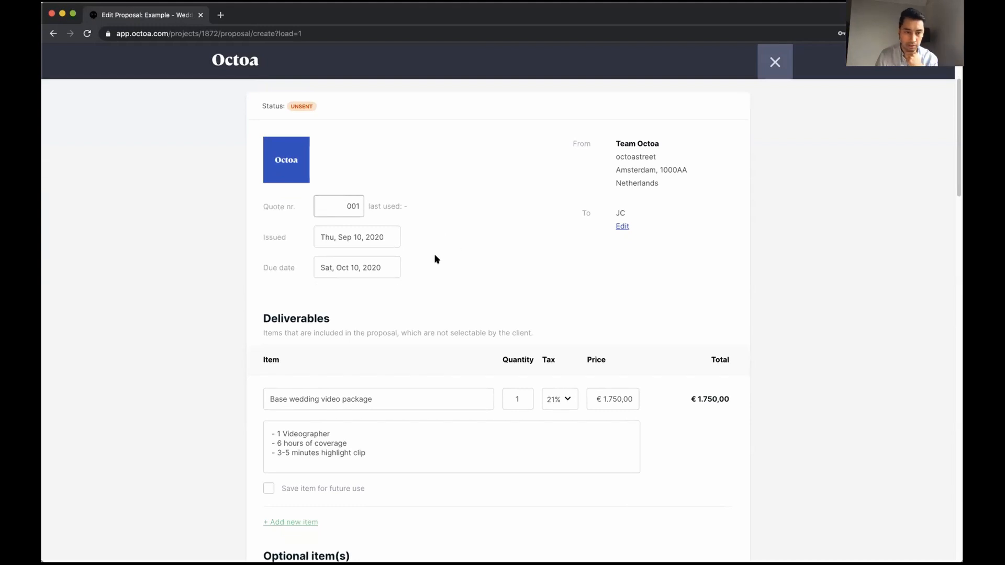
{"action": "scroll", "coordinate": [414, 235], "scroll_direction": "down", "scroll_amount": 1}
{"action": "left_click", "coordinate": [384, 237]}
{"action": "left_click", "coordinate": [489, 253]}
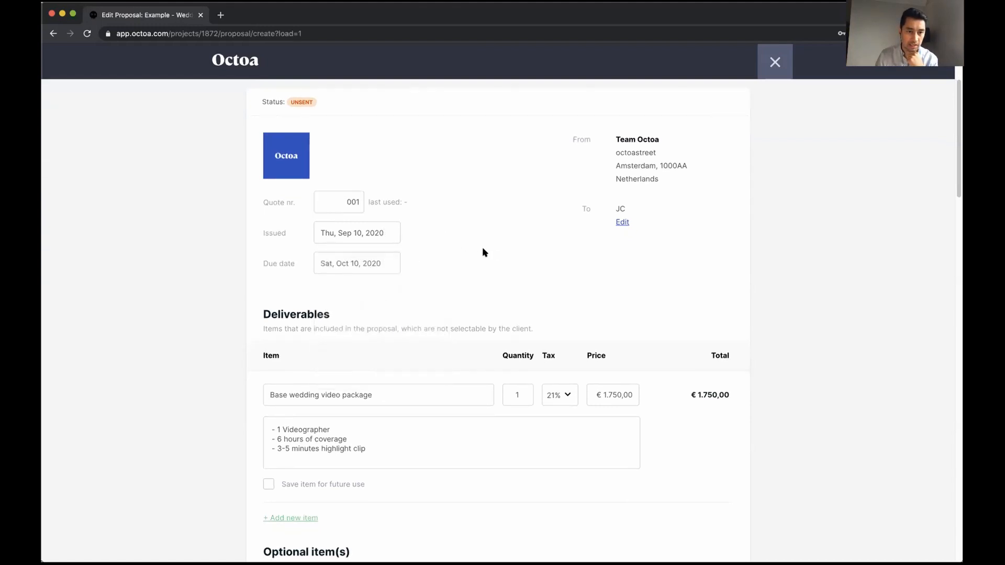
{"action": "scroll", "coordinate": [395, 270], "scroll_direction": "down", "scroll_amount": 2}
{"action": "scroll", "coordinate": [378, 270], "scroll_direction": "down", "scroll_amount": 5}
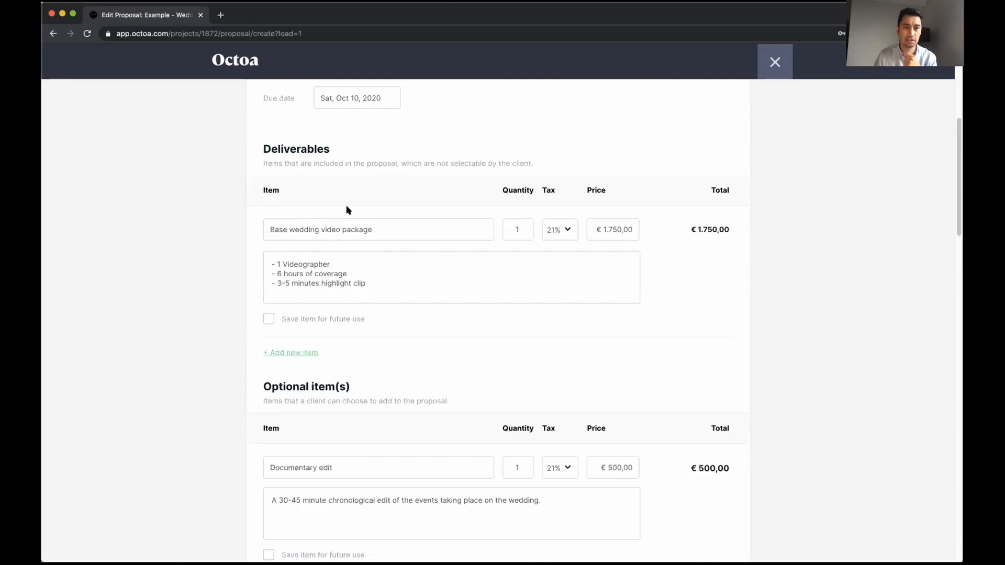
{"action": "scroll", "coordinate": [346, 209], "scroll_direction": "up", "scroll_amount": 3}
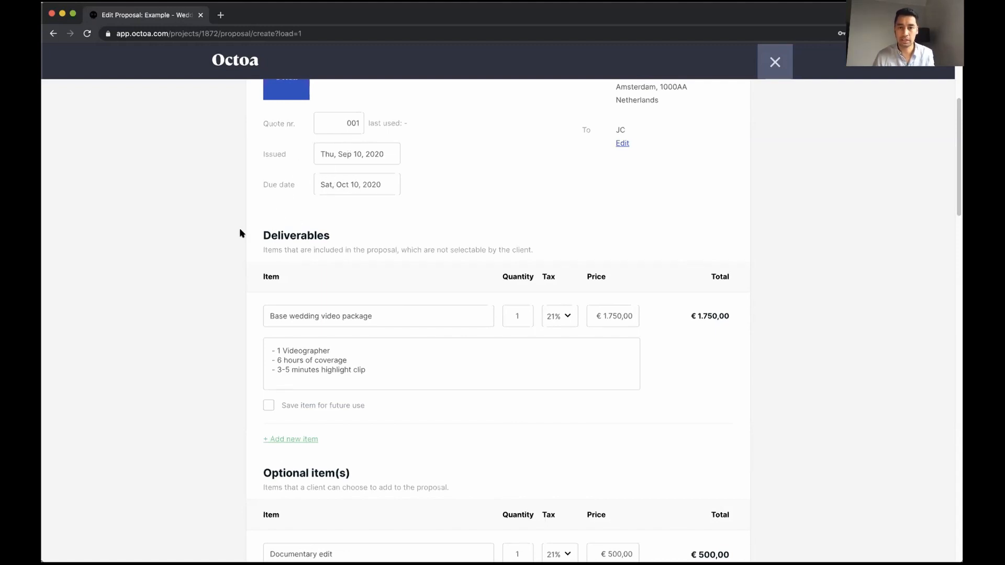
{"action": "scroll", "coordinate": [240, 229], "scroll_direction": "down", "scroll_amount": 3}
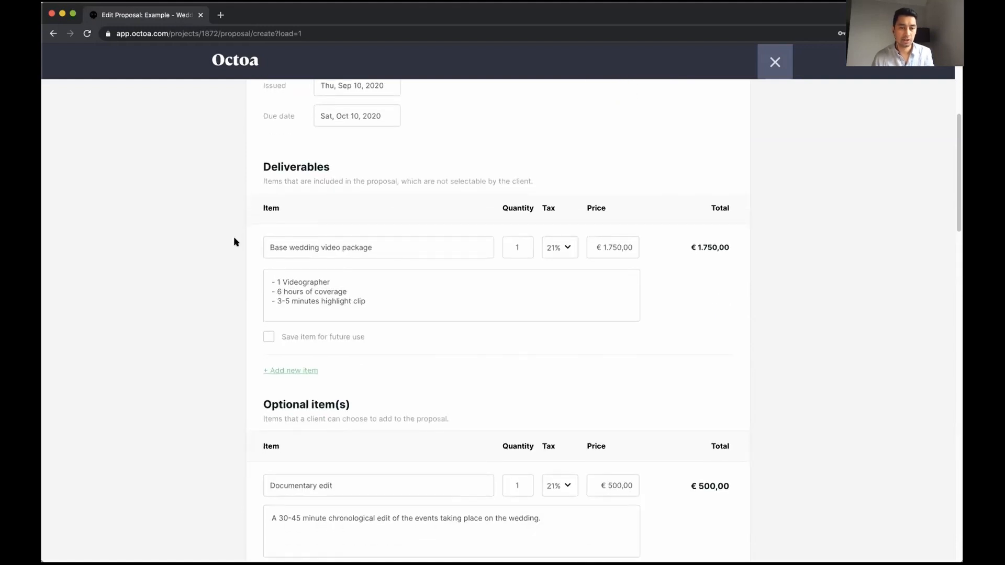
{"action": "scroll", "coordinate": [234, 242], "scroll_direction": "down", "scroll_amount": 1}
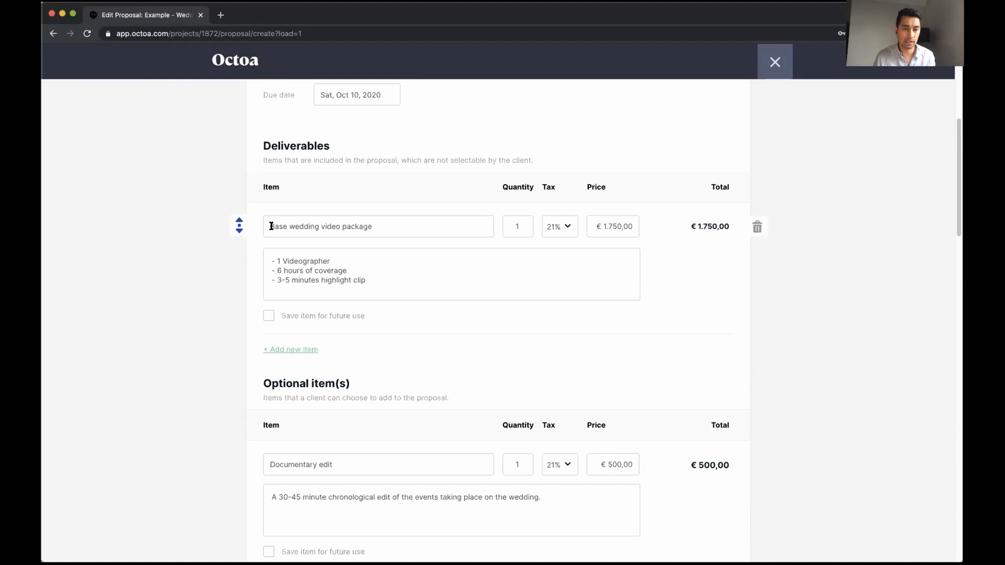
Name the item Base wedding video package and set its price to €1.750,00
{"action": "left_click", "coordinate": [372, 227]}
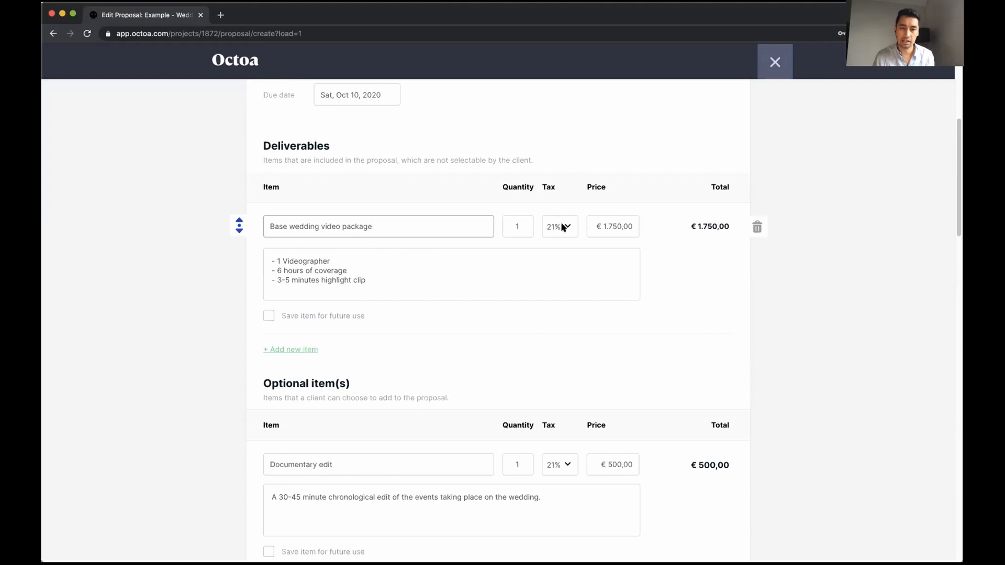
{"action": "left_click", "coordinate": [597, 226]}
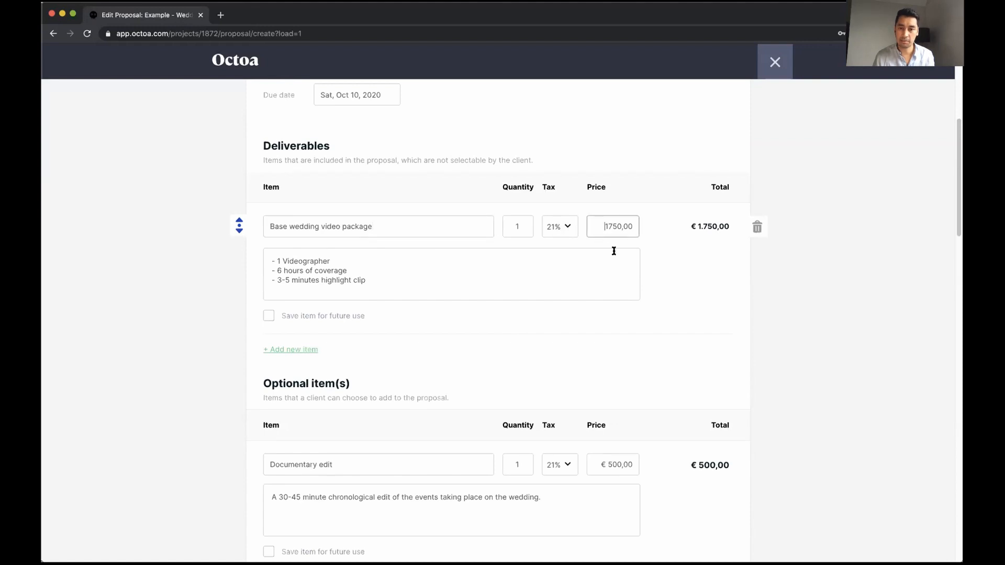
{"action": "left_click", "coordinate": [673, 272]}
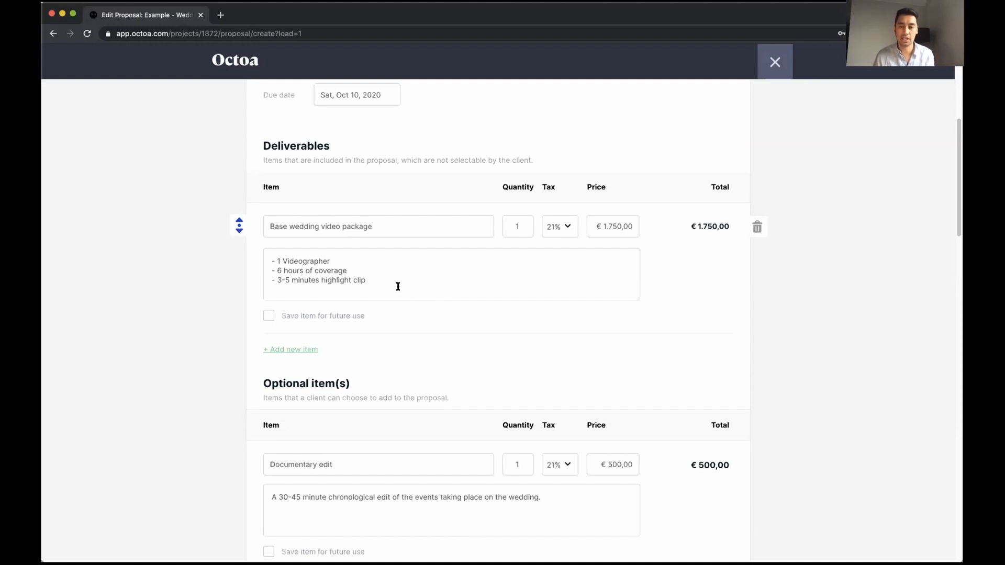
{"action": "scroll", "coordinate": [398, 286], "scroll_direction": "down", "scroll_amount": 1}
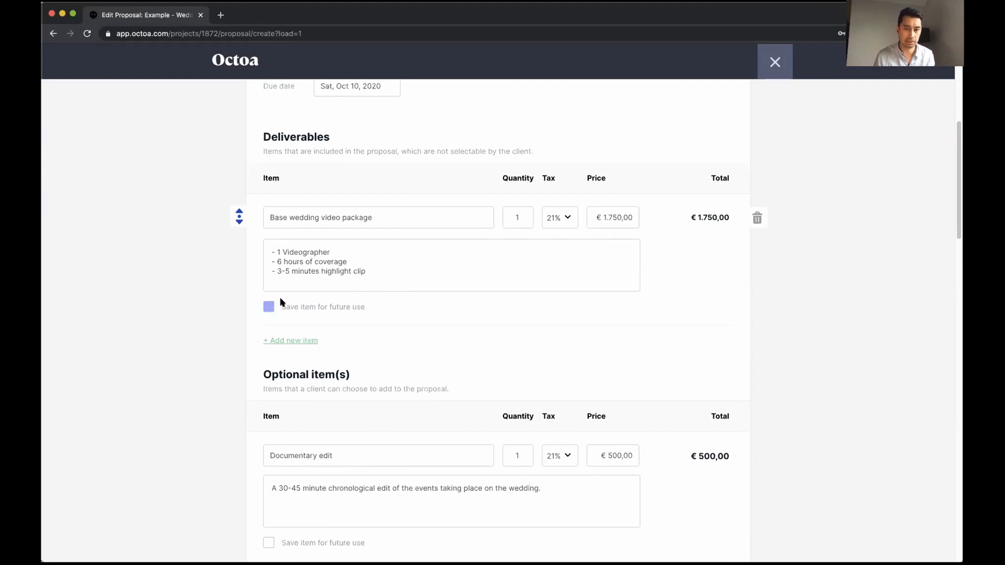
{"action": "scroll", "coordinate": [241, 310], "scroll_direction": "down", "scroll_amount": 5}
{"action": "scroll", "coordinate": [240, 310], "scroll_direction": "up", "scroll_amount": 6}
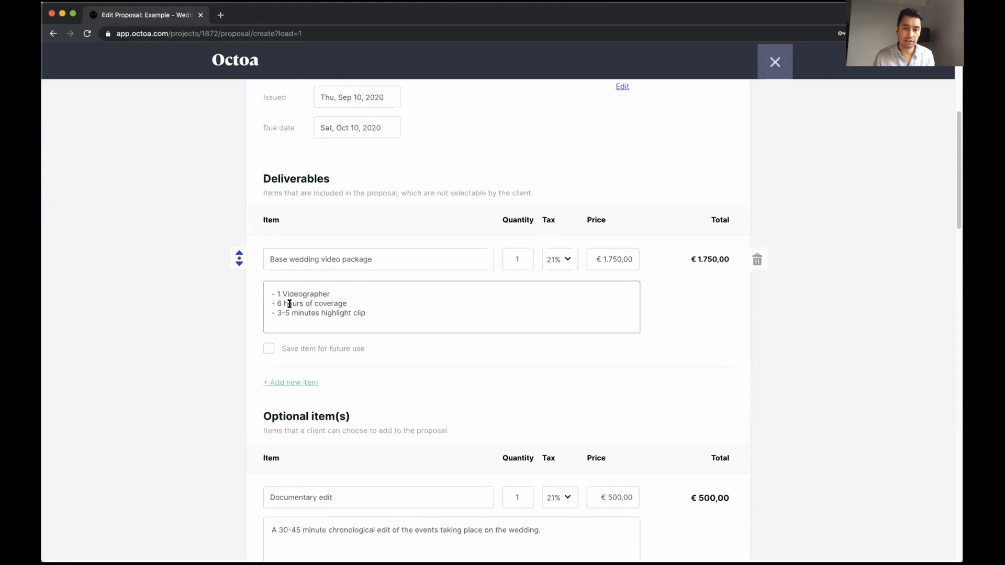
Add a '- Delivery on USB' line to the package description and save the item for future use
{"action": "left_click", "coordinate": [368, 313]}
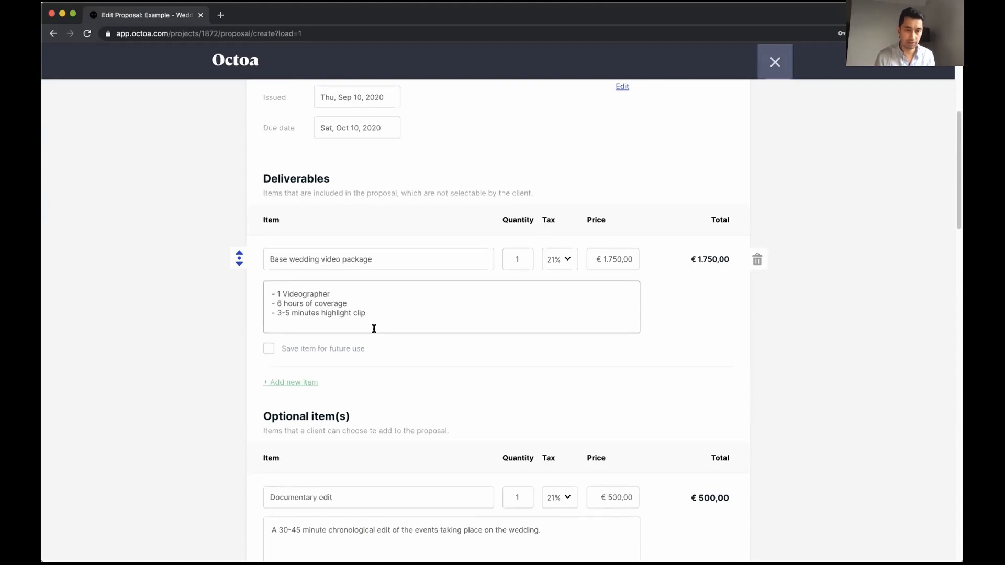
{"action": "key", "text": "Return"}
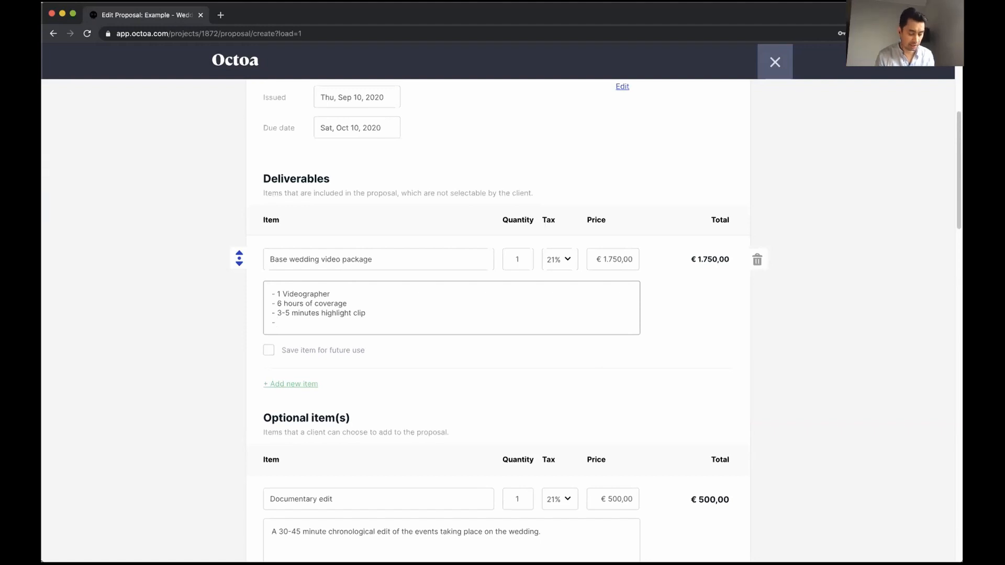
{"action": "type", "text": "- de"}
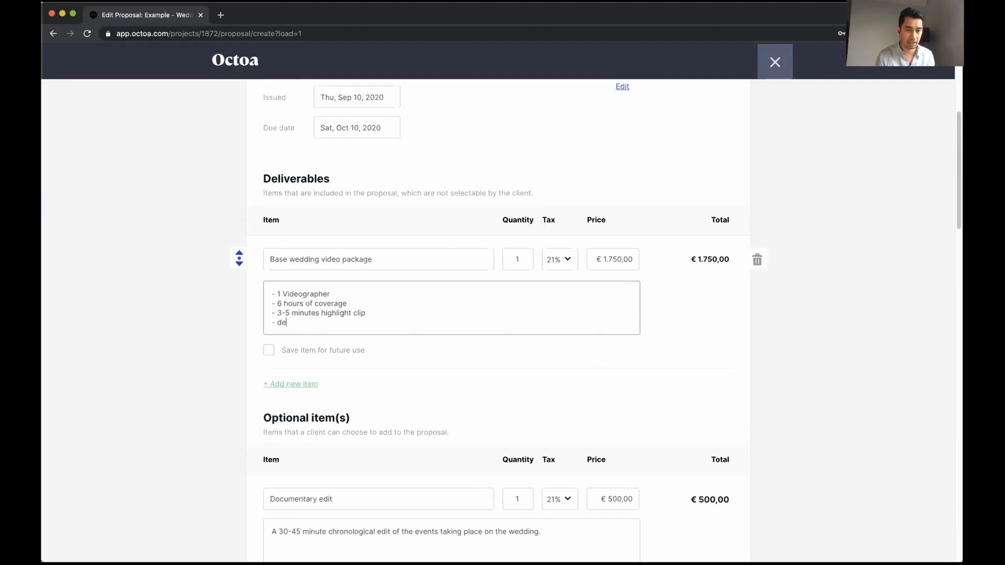
{"action": "key", "text": "BackSpace"}
{"action": "key", "text": "BackSpace"}
{"action": "type", "text": "Delivery on USB"}
{"action": "left_click", "coordinate": [233, 371]}
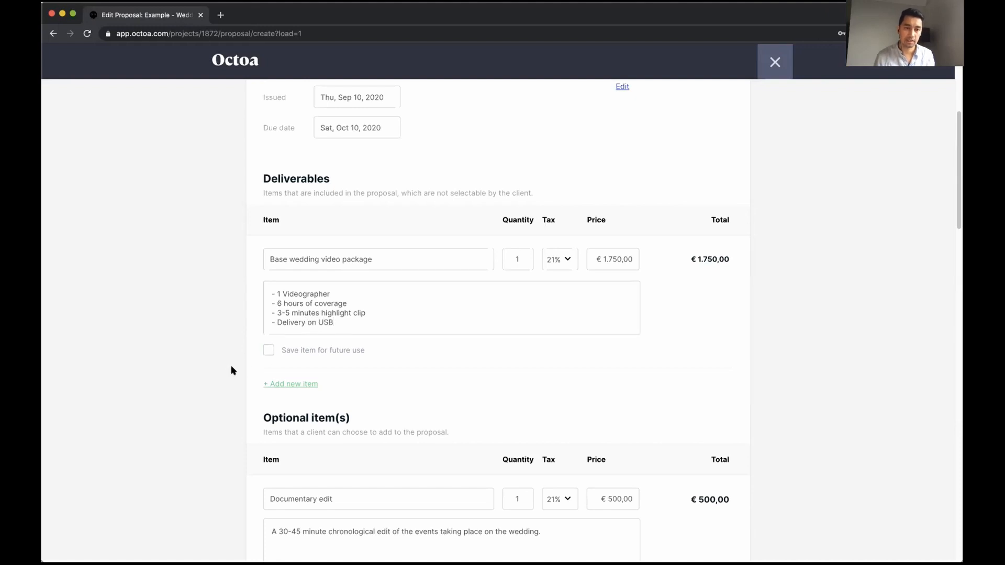
{"action": "scroll", "coordinate": [234, 372], "scroll_direction": "down", "scroll_amount": 1}
{"action": "left_click", "coordinate": [266, 341]}
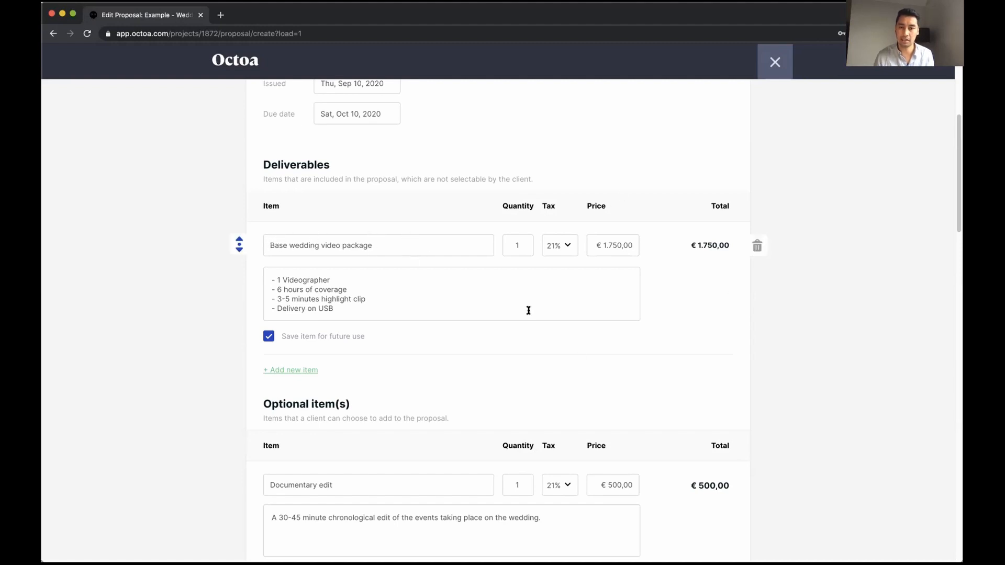
{"action": "scroll", "coordinate": [236, 363], "scroll_direction": "down", "scroll_amount": 3}
Trash the Same day edit and RAW Footage optional rows, leaving Full ceremony as the last item
{"action": "scroll", "coordinate": [227, 361], "scroll_direction": "down", "scroll_amount": 1}
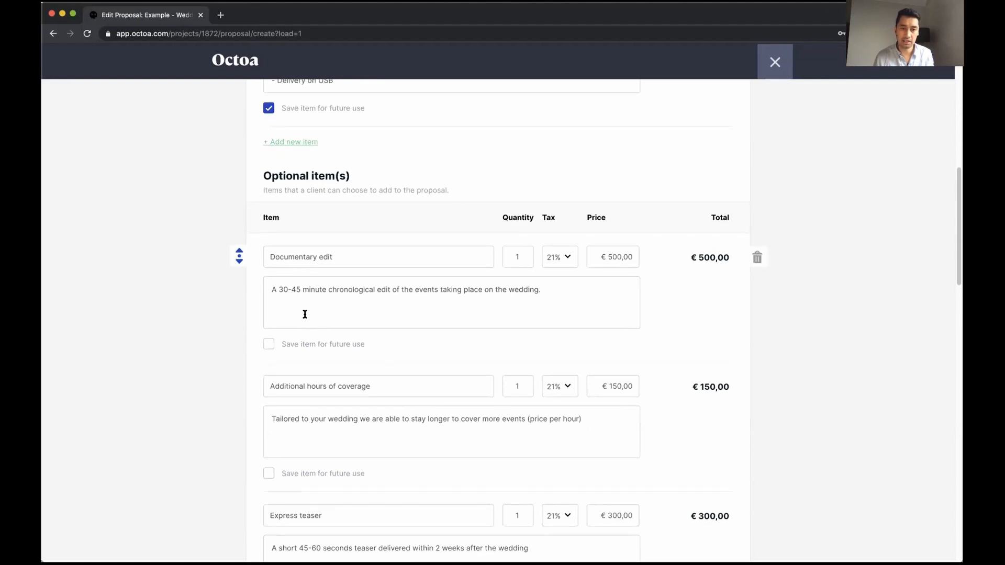
{"action": "scroll", "coordinate": [293, 335], "scroll_direction": "down", "scroll_amount": 1}
{"action": "scroll", "coordinate": [316, 370], "scroll_direction": "down", "scroll_amount": 3}
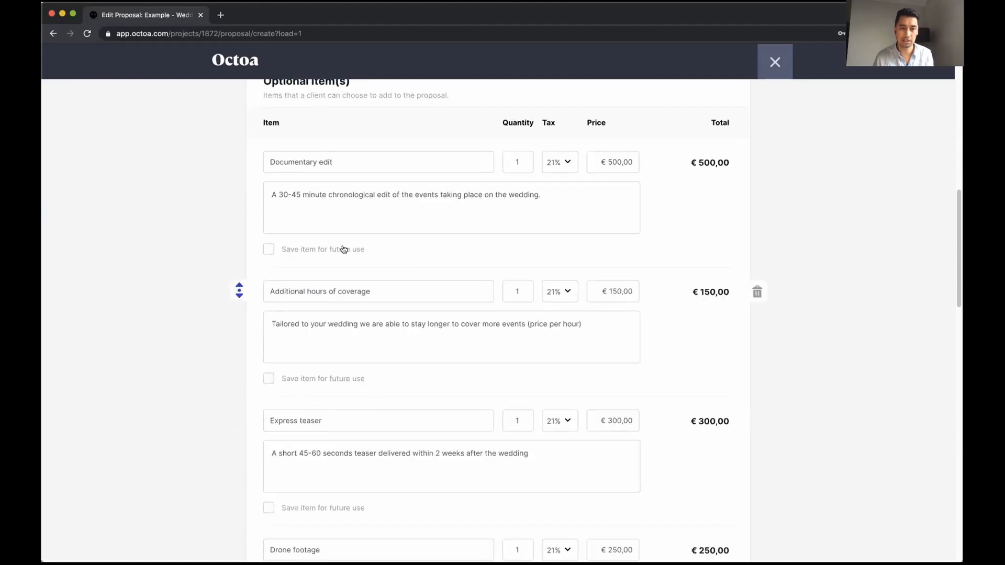
{"action": "left_click", "coordinate": [329, 380]}
{"action": "scroll", "coordinate": [291, 382], "scroll_direction": "down", "scroll_amount": 9}
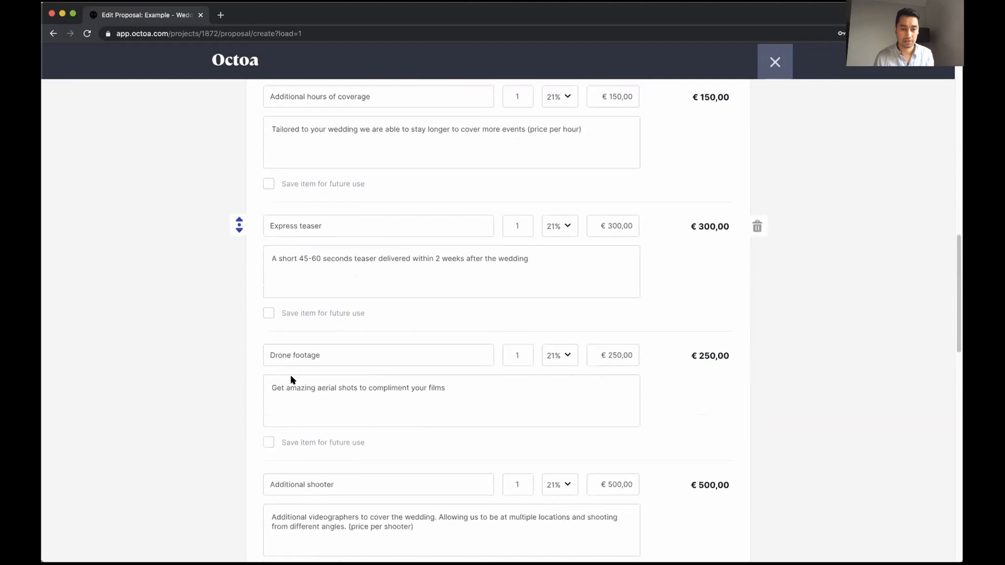
{"action": "scroll", "coordinate": [292, 379], "scroll_direction": "down", "scroll_amount": 7}
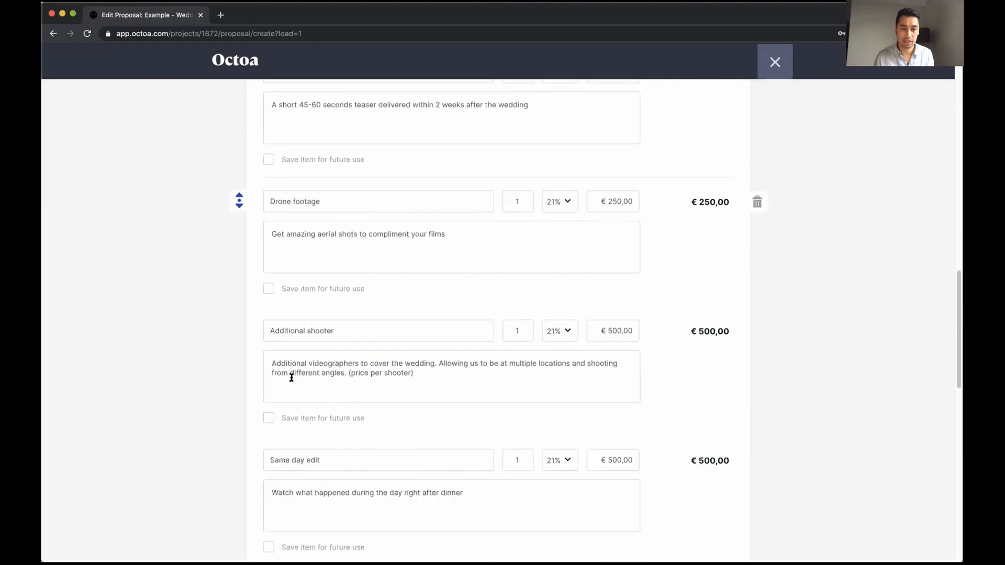
{"action": "scroll", "coordinate": [292, 378], "scroll_direction": "down", "scroll_amount": 9}
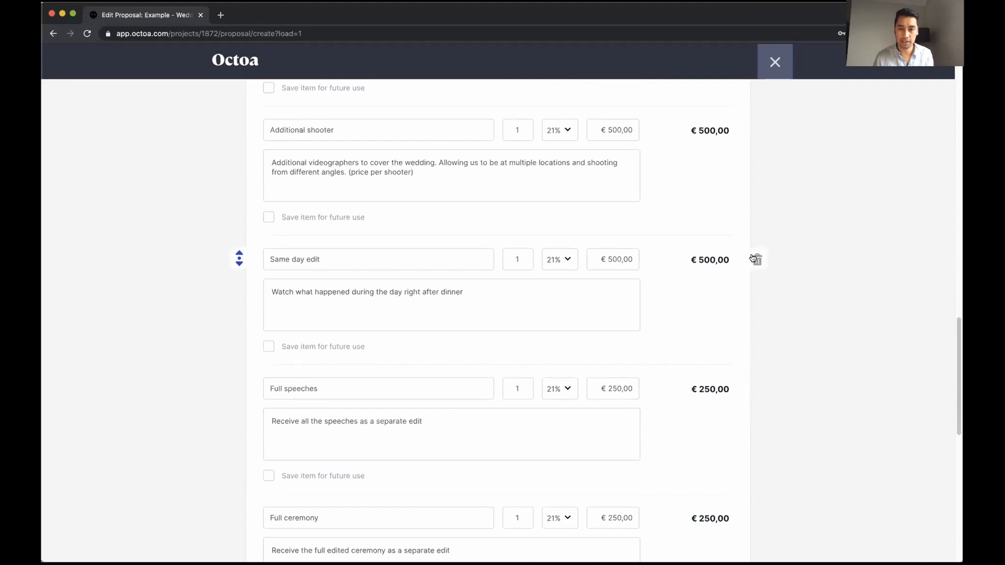
{"action": "left_click", "coordinate": [755, 260]}
{"action": "scroll", "coordinate": [661, 300], "scroll_direction": "down", "scroll_amount": 6}
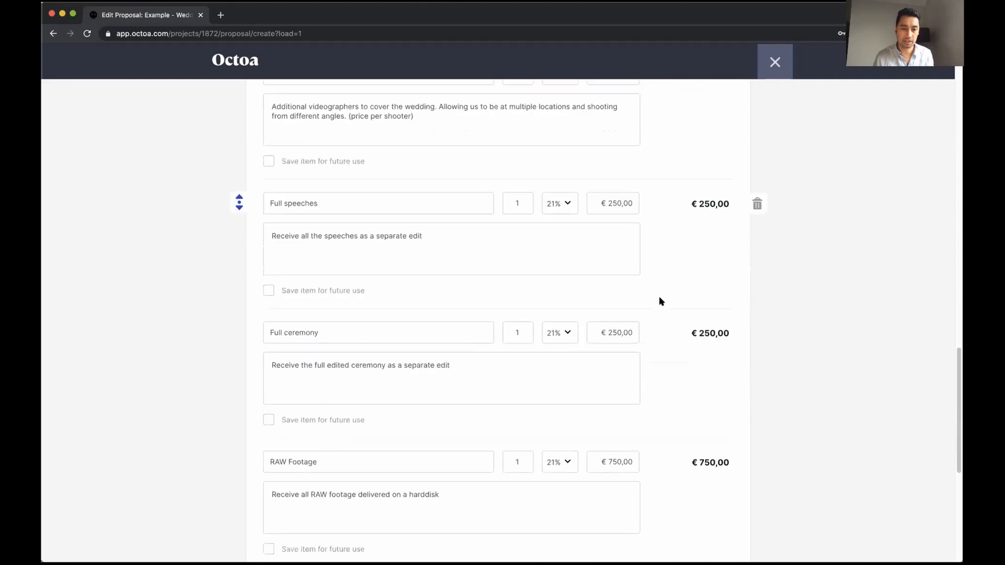
{"action": "mouse_move", "coordinate": [632, 352]}
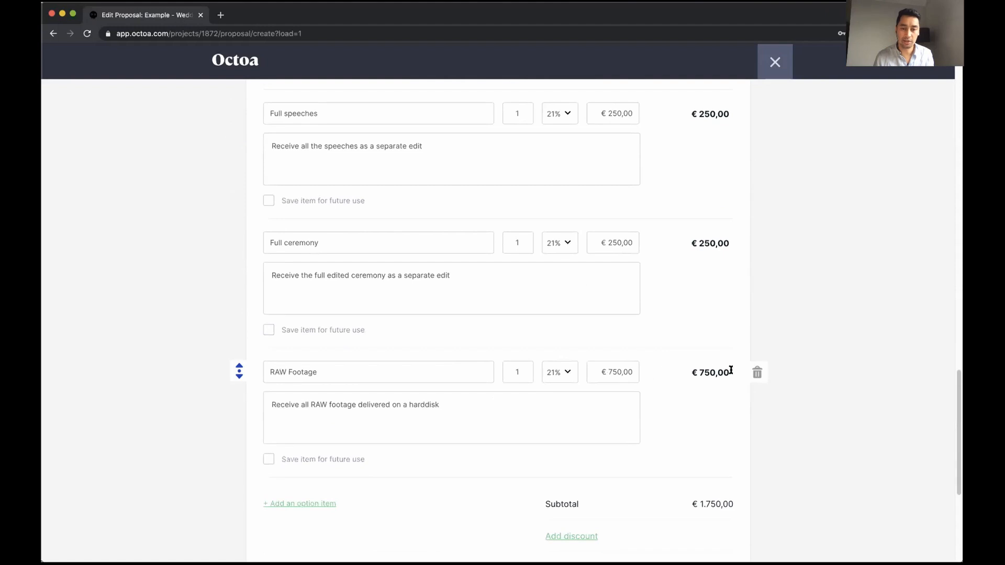
{"action": "left_click", "coordinate": [757, 373]}
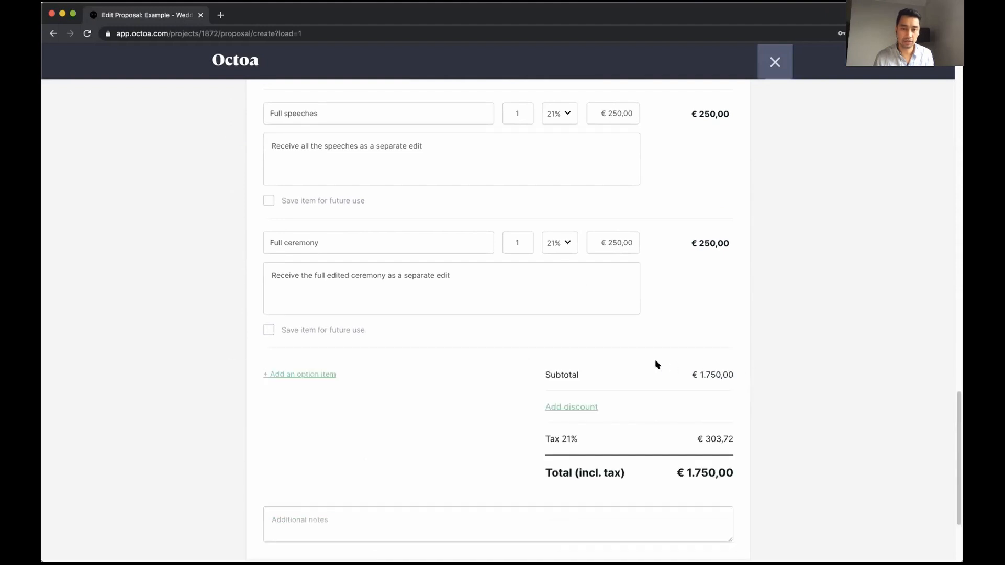
Add a new optional item named Second shooter priced at €500
{"action": "left_click", "coordinate": [318, 375]}
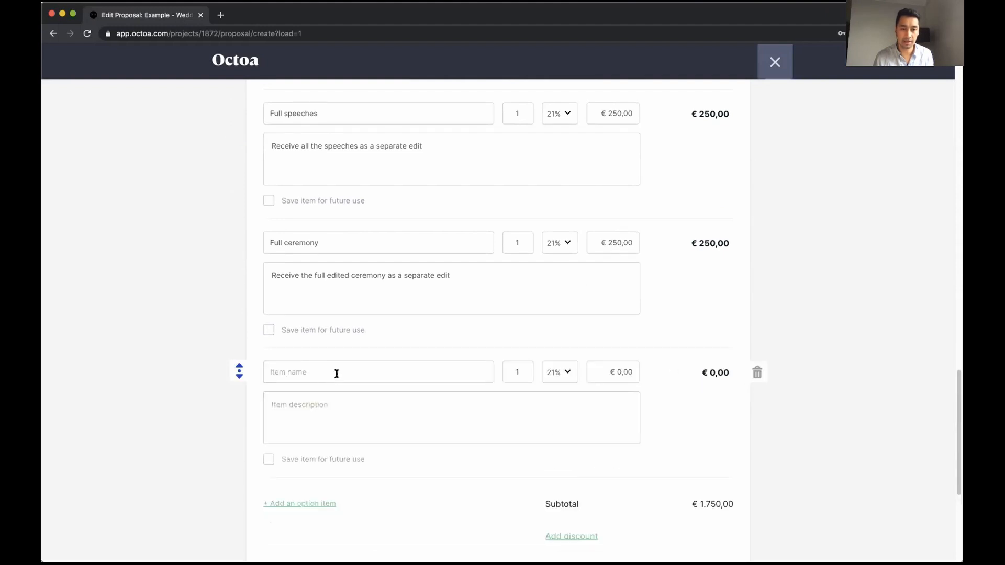
{"action": "left_click", "coordinate": [336, 374]}
{"action": "type", "text": "Second shoot"}
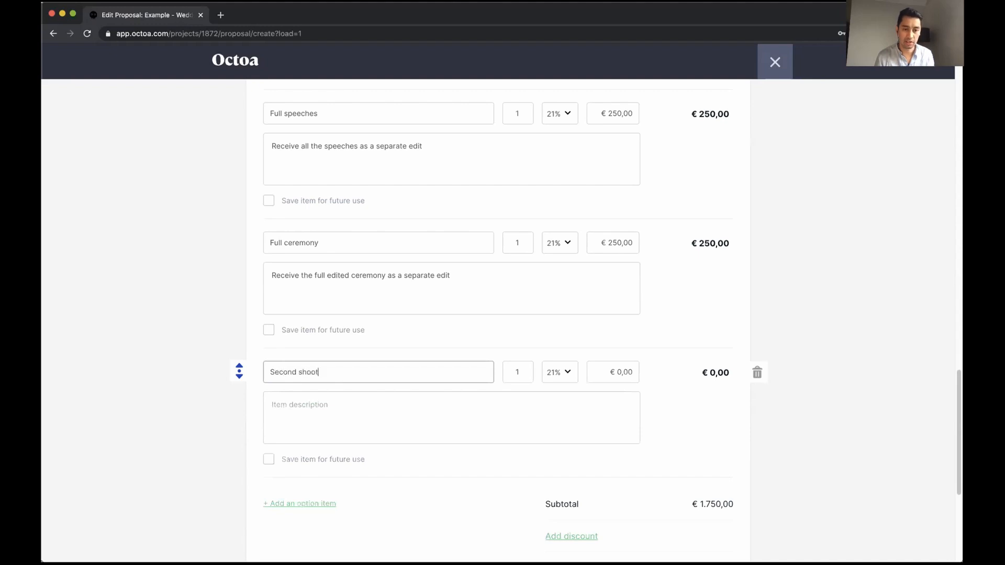
{"action": "type", "text": "er"}
{"action": "scroll", "coordinate": [494, 385], "scroll_direction": "up", "scroll_amount": 10}
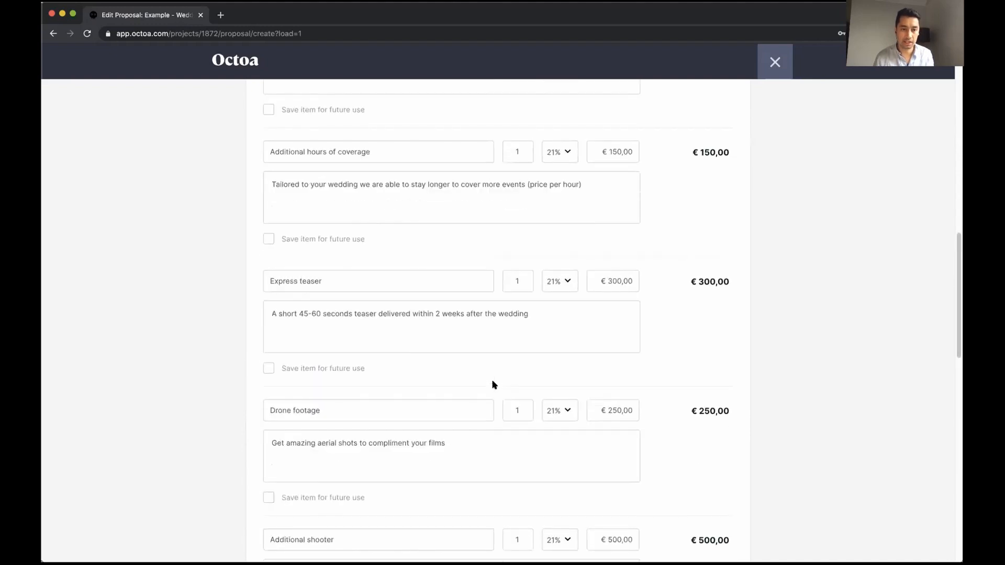
{"action": "scroll", "coordinate": [495, 385], "scroll_direction": "up", "scroll_amount": 4}
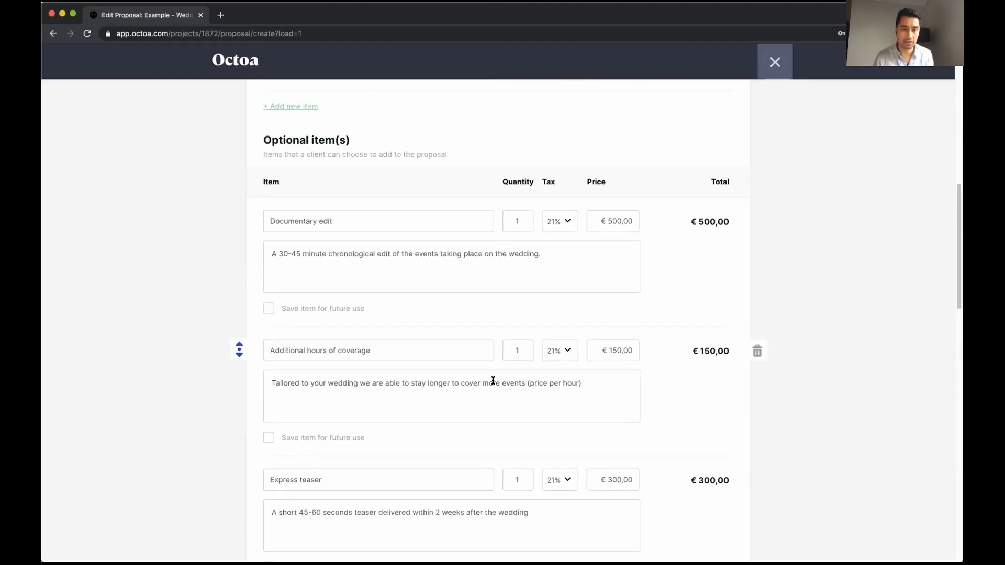
{"action": "scroll", "coordinate": [493, 380], "scroll_direction": "down", "scroll_amount": 8}
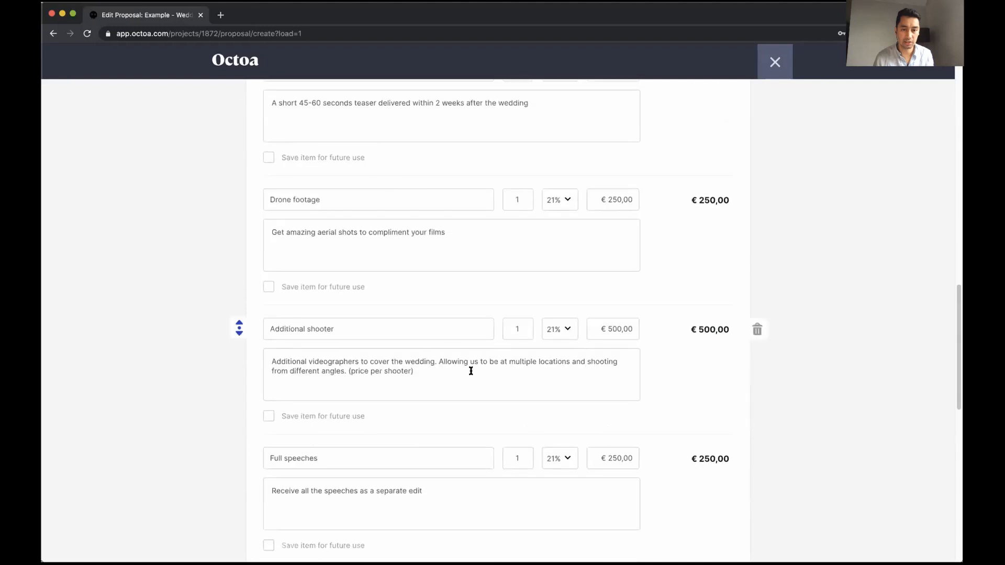
{"action": "scroll", "coordinate": [471, 371], "scroll_direction": "down", "scroll_amount": 9}
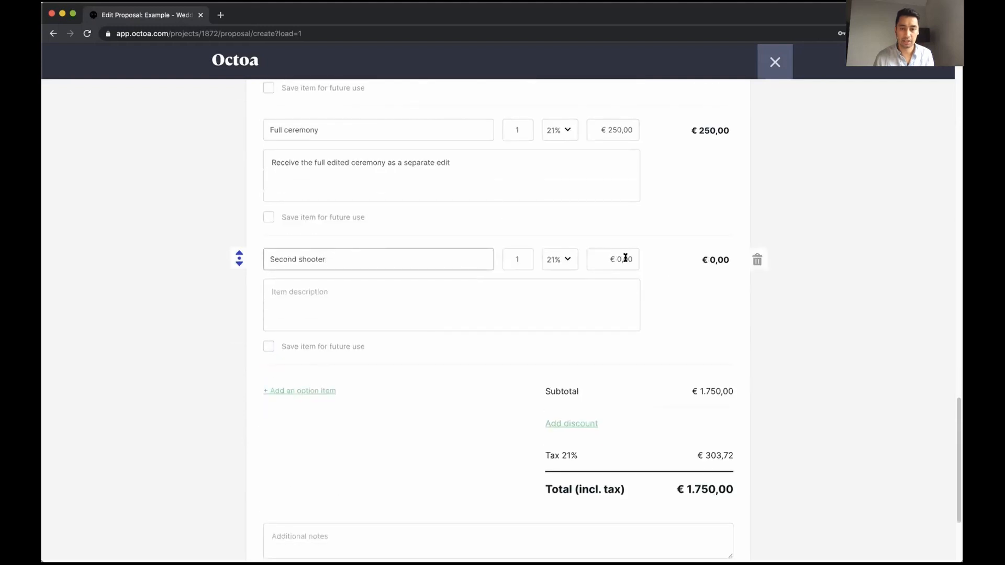
{"action": "left_click", "coordinate": [626, 258]}
{"action": "type", "text": "500"}
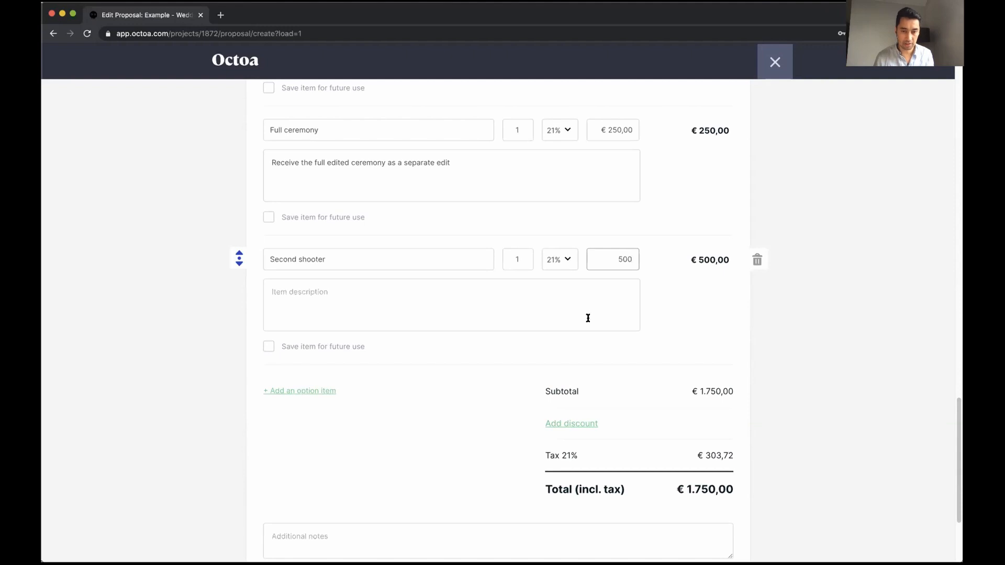
Describe it as 'More people more fun', save it for reuse, and continue to Payment
{"action": "left_click", "coordinate": [583, 307]}
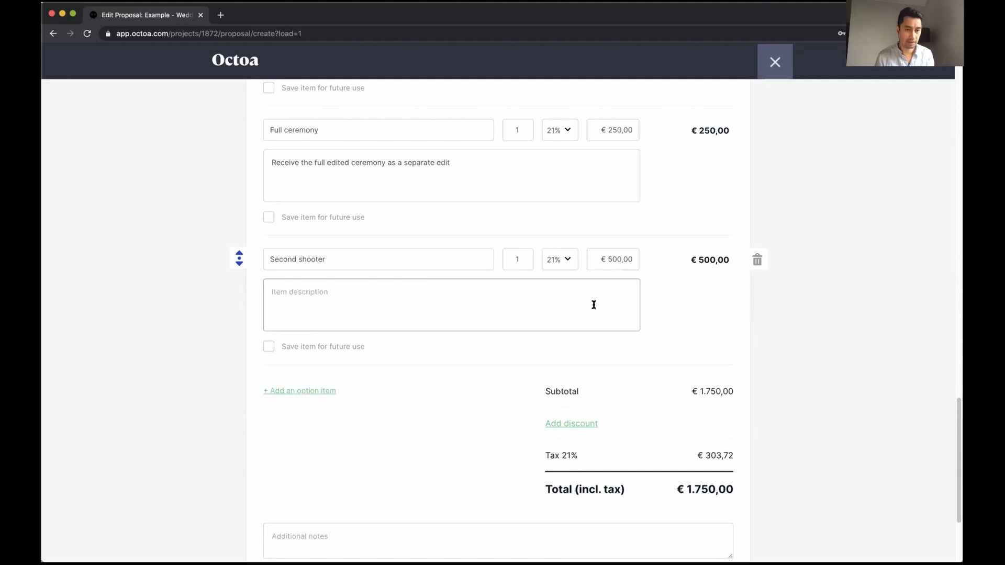
{"action": "type", "text": "More people more fun"}
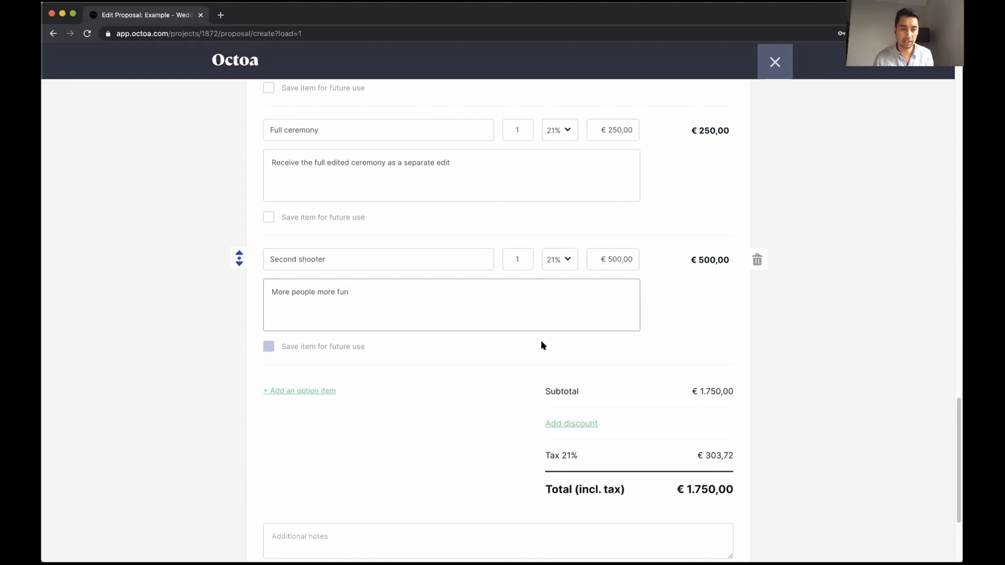
{"action": "left_click", "coordinate": [332, 346]}
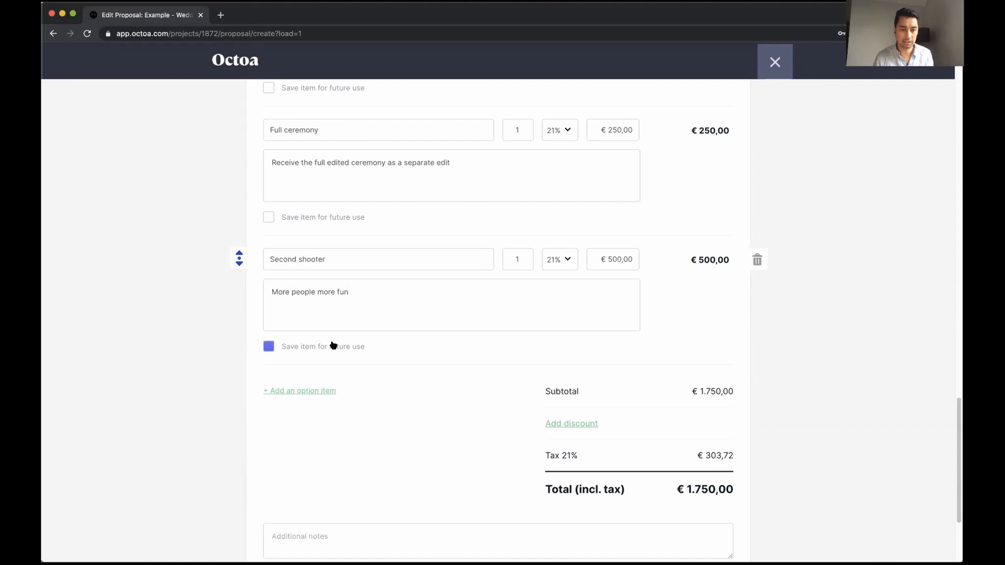
{"action": "scroll", "coordinate": [425, 394], "scroll_direction": "down", "scroll_amount": 1}
{"action": "scroll", "coordinate": [446, 397], "scroll_direction": "down", "scroll_amount": 2}
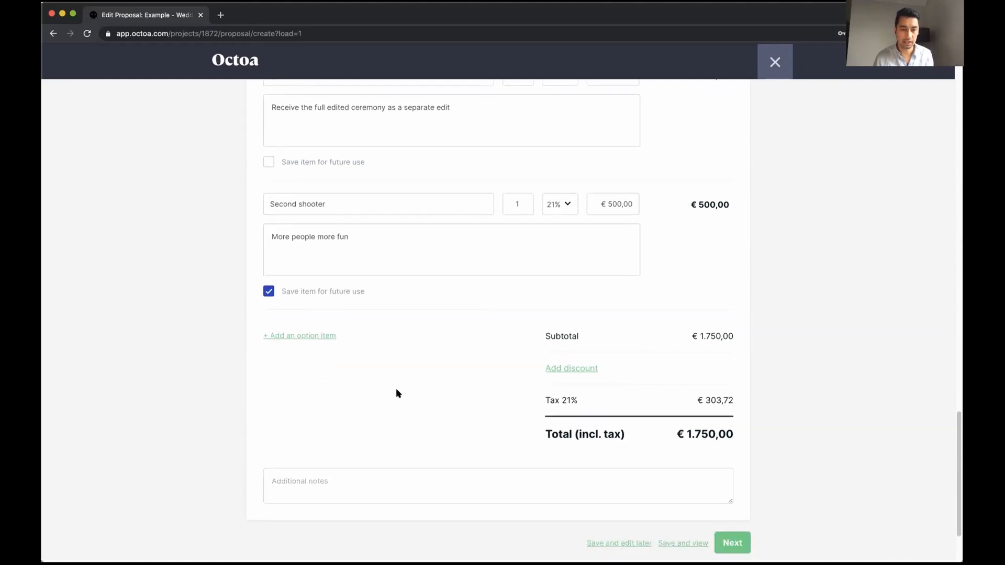
{"action": "scroll", "coordinate": [529, 390], "scroll_direction": "down", "scroll_amount": 2}
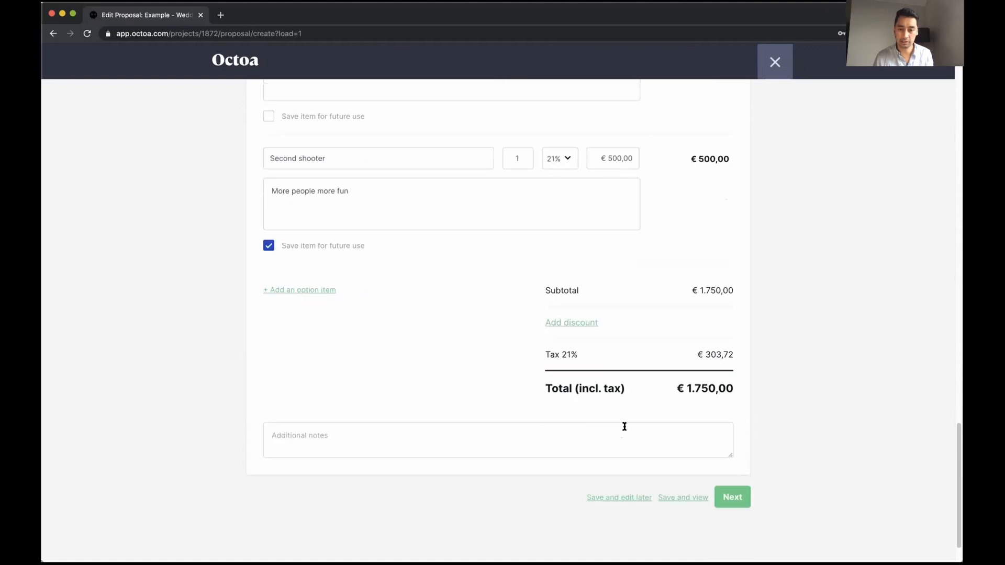
{"action": "left_click", "coordinate": [732, 501]}
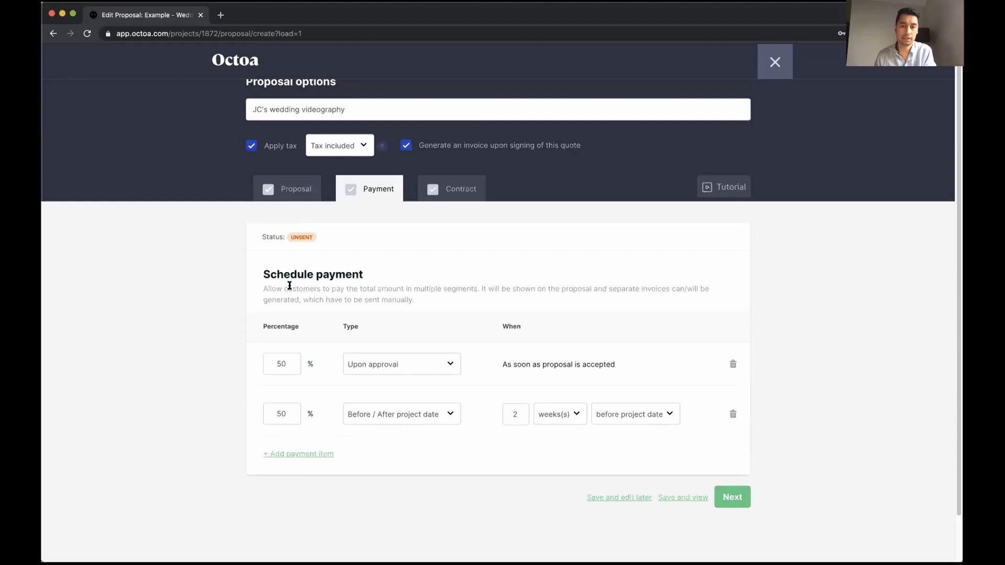
Change the installments to 25% upon approval and 75% two weeks before the project date
{"action": "double_click", "coordinate": [557, 362]}
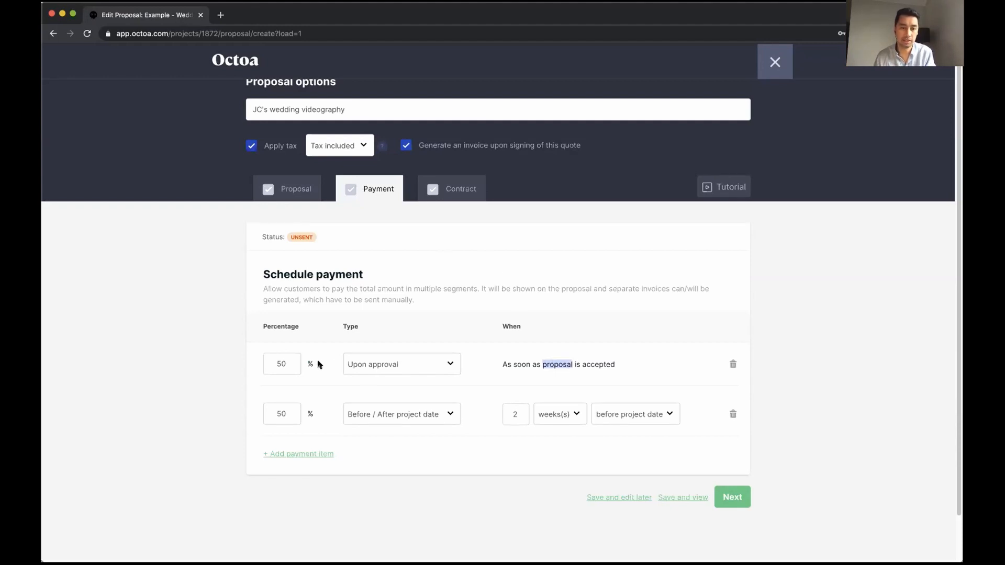
{"action": "left_click", "coordinate": [266, 363]}
{"action": "type", "text": "25"}
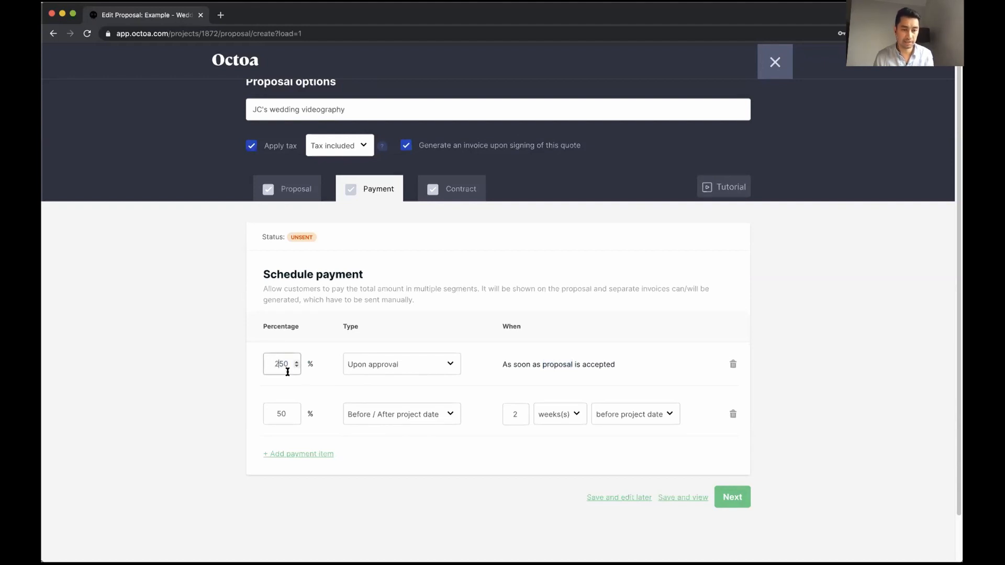
{"action": "key", "text": "Delete"}
{"action": "key", "text": "Delete"}
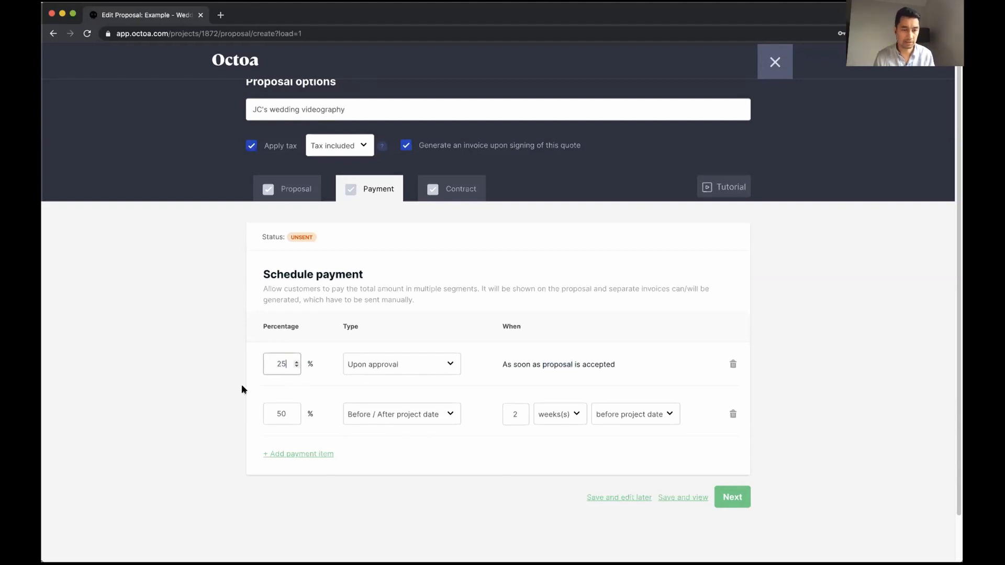
{"action": "left_click", "coordinate": [271, 413]}
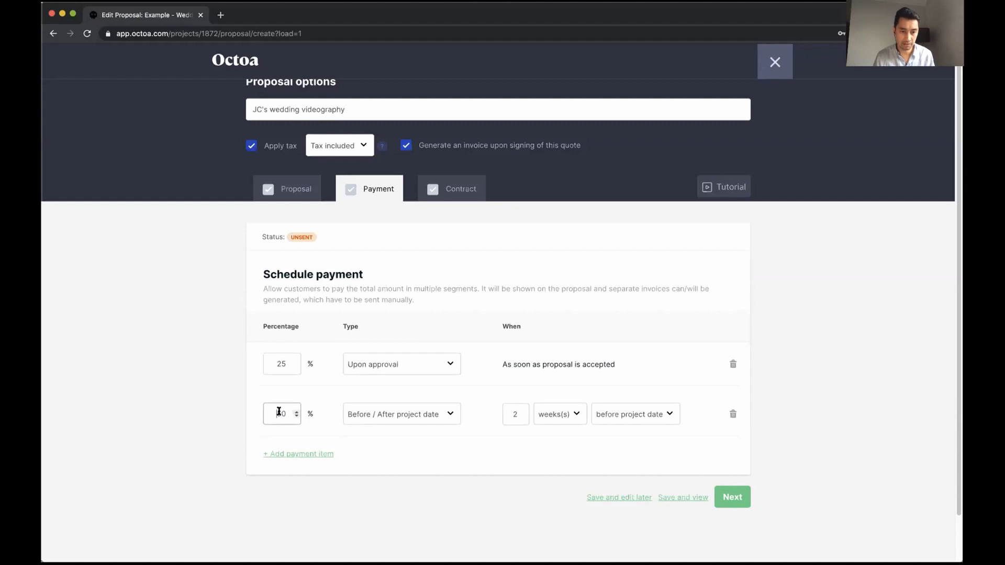
{"action": "double_click", "coordinate": [277, 413]}
{"action": "type", "text": "75"}
{"action": "left_click", "coordinate": [201, 410]}
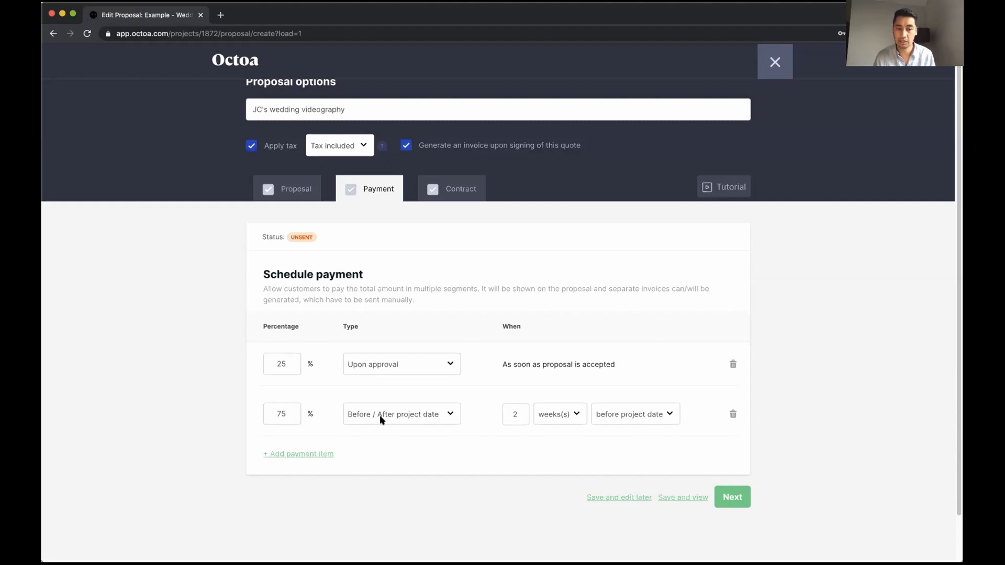
Leave the second installment's payment type unchanged and continue to the Contract step
{"action": "left_click", "coordinate": [451, 414]}
{"action": "left_click", "coordinate": [478, 418]}
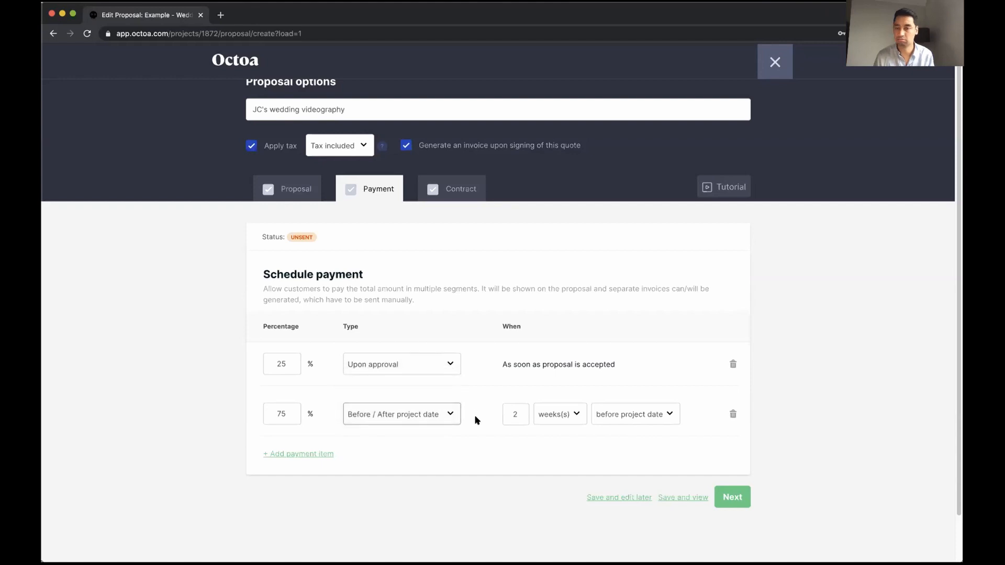
{"action": "scroll", "coordinate": [491, 465], "scroll_direction": "down", "scroll_amount": 1}
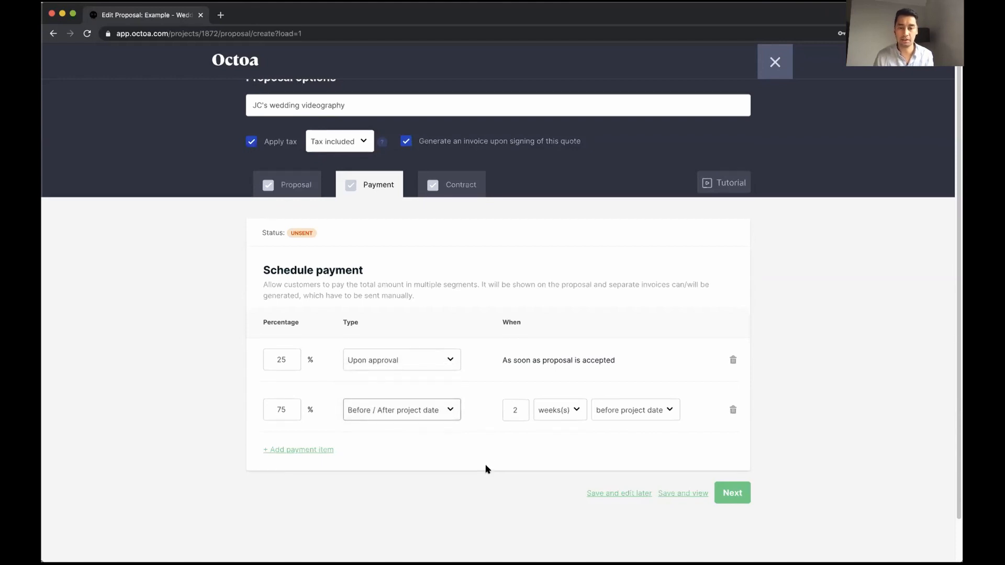
{"action": "left_click", "coordinate": [486, 466]}
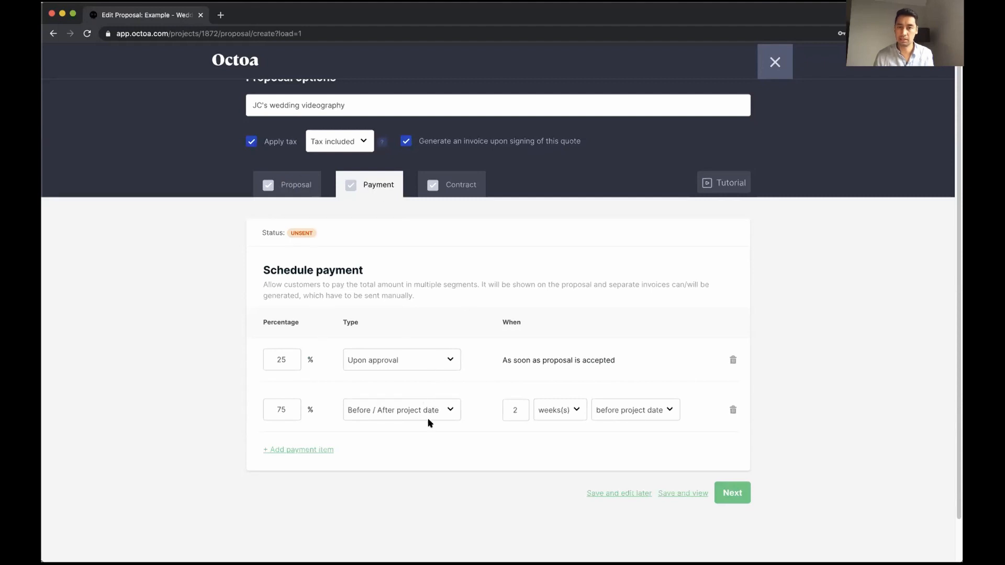
{"action": "scroll", "coordinate": [435, 419], "scroll_direction": "down", "scroll_amount": 2}
{"action": "scroll", "coordinate": [539, 446], "scroll_direction": "up", "scroll_amount": 1}
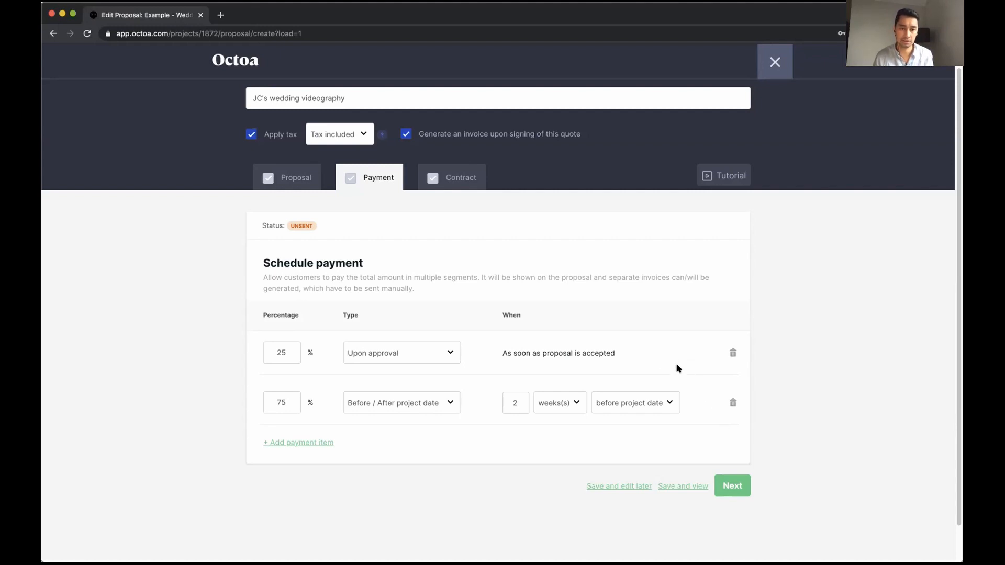
{"action": "left_click", "coordinate": [728, 485]}
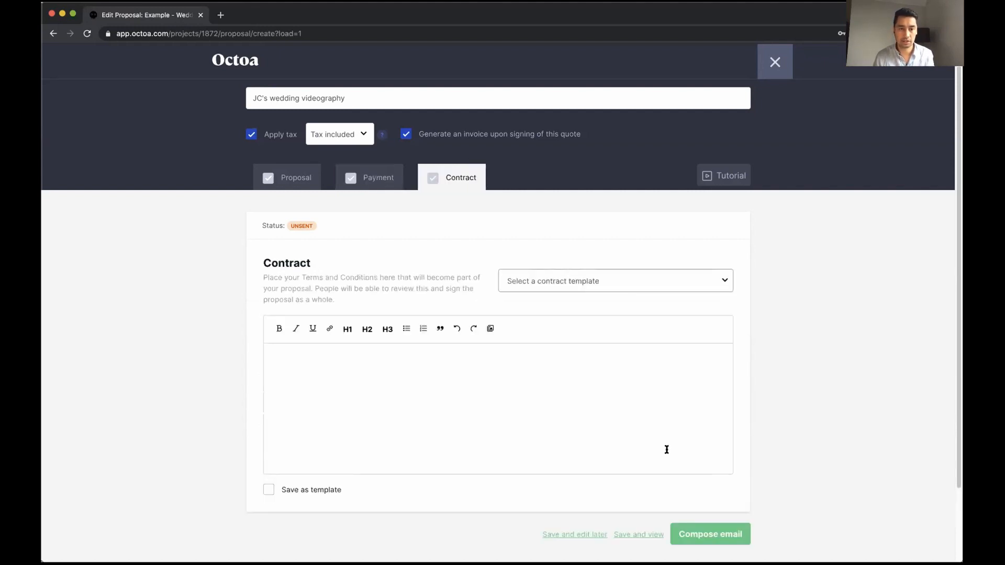
Open lipsum.com in a new browser tab
{"action": "left_click", "coordinate": [221, 15]}
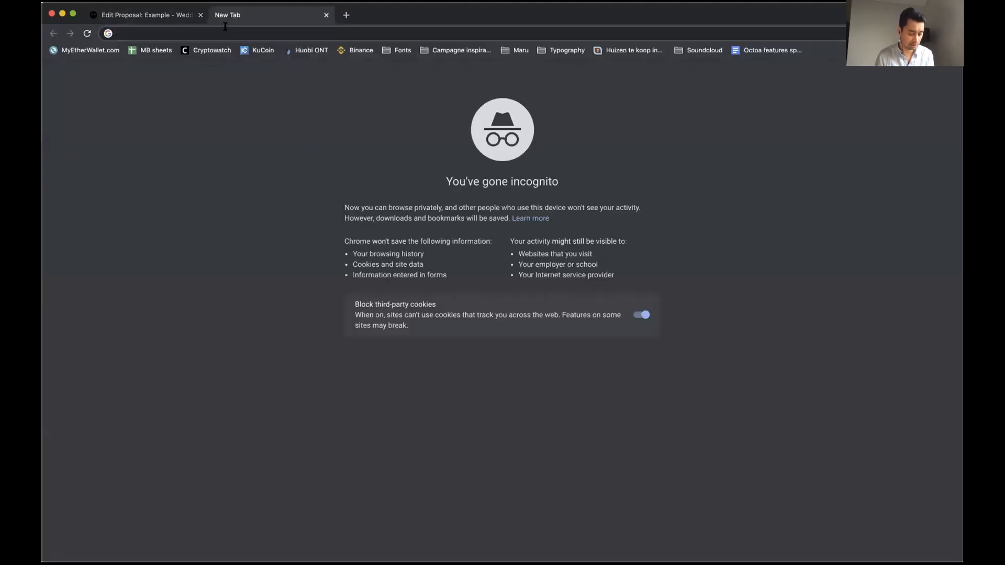
{"action": "type", "text": "lorem"}
{"action": "key", "text": "BackSpace"}
{"action": "key", "text": "BackSpace"}
{"action": "key", "text": "BackSpace"}
{"action": "key", "text": "BackSpace"}
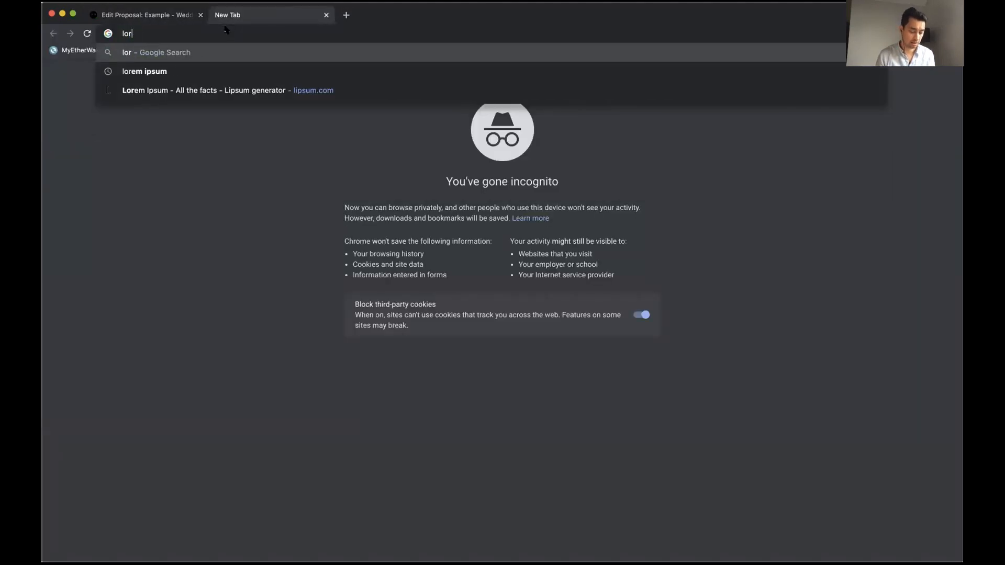
{"action": "type", "text": "ipsum."}
{"action": "key", "text": "Right"}
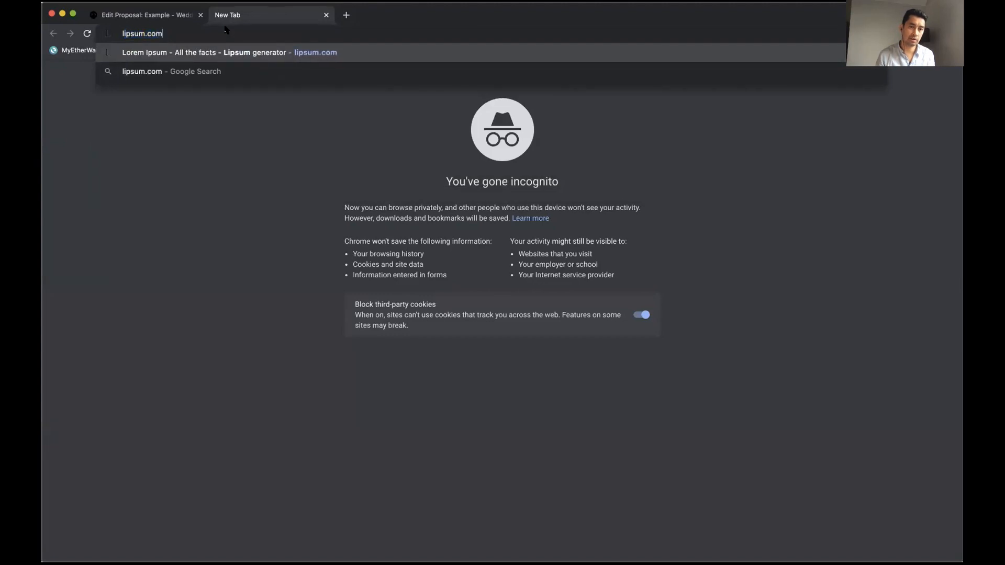
{"action": "key", "text": "Return"}
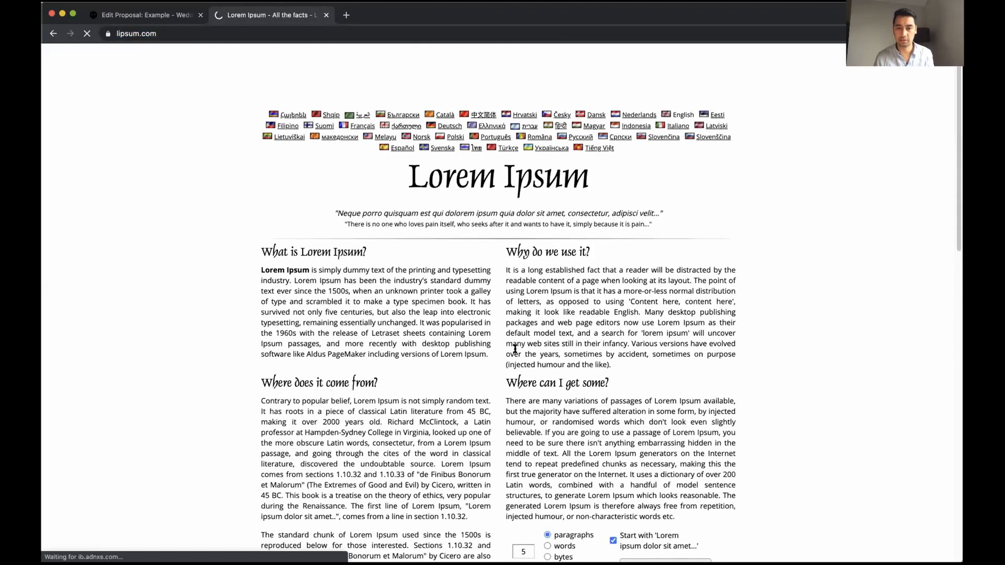
Generate five Lorem Ipsum paragraphs, select the first three, and return to the Octoa tab
{"action": "left_click", "coordinate": [654, 482]}
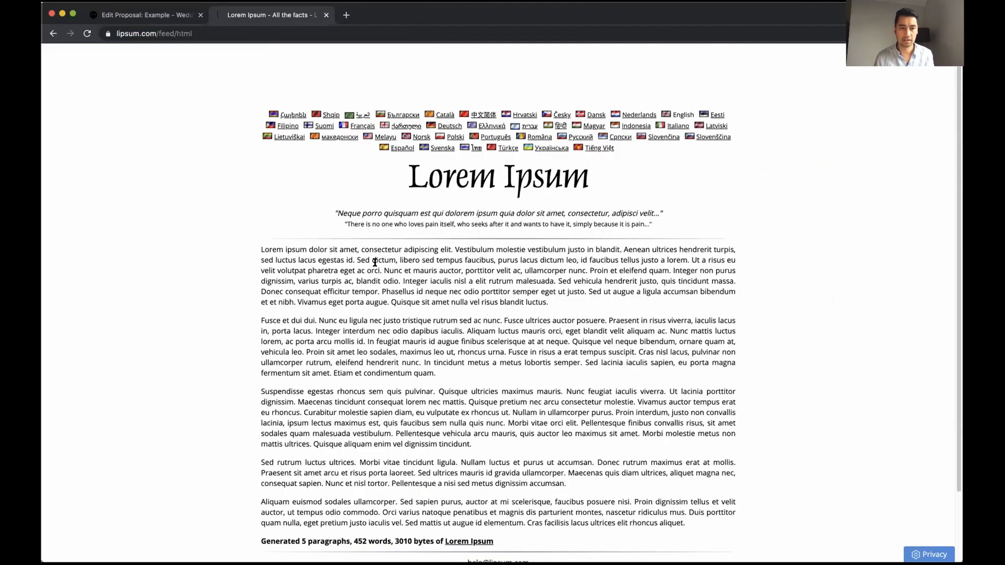
{"action": "left_click_drag", "start_coordinate": [261, 248], "coordinate": [474, 445]}
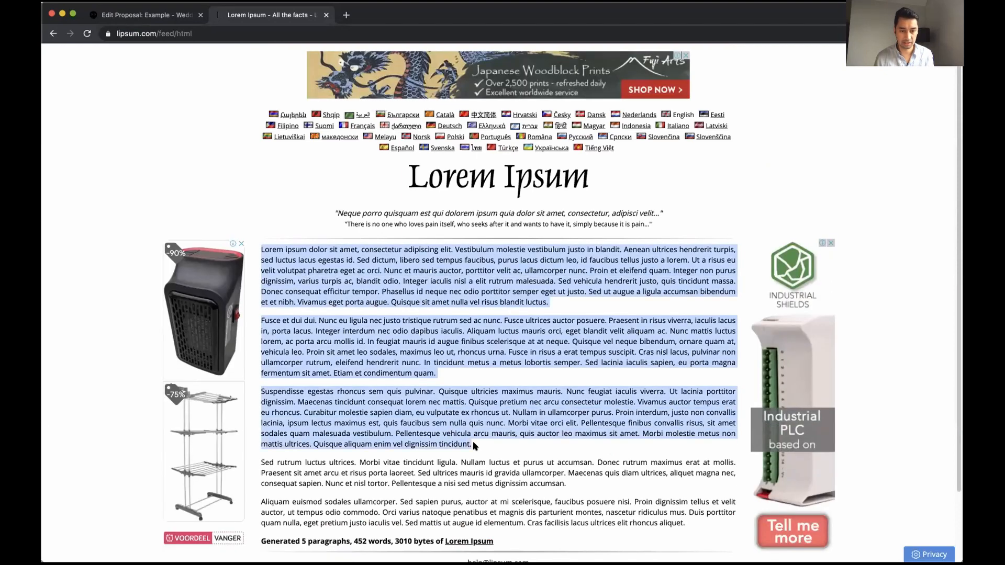
{"action": "key", "text": "ctrl+shift+Tab"}
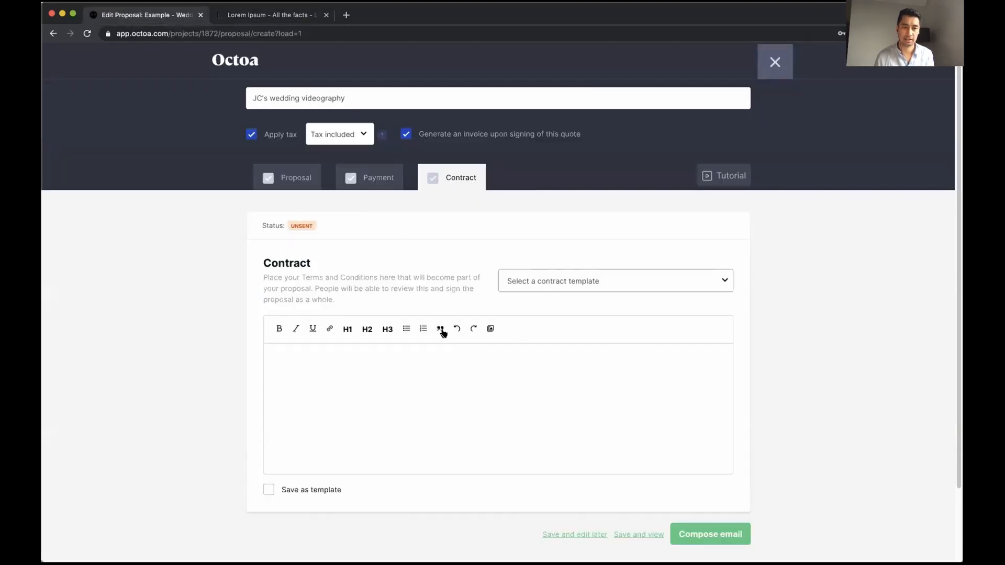
Paste the Lorem Ipsum text into the contract and start a new paragraph at 'Suspendisse'
{"action": "key", "text": "ctrl+v"}
{"action": "scroll", "coordinate": [393, 382], "scroll_direction": "up", "scroll_amount": 5}
{"action": "left_click", "coordinate": [408, 416]}
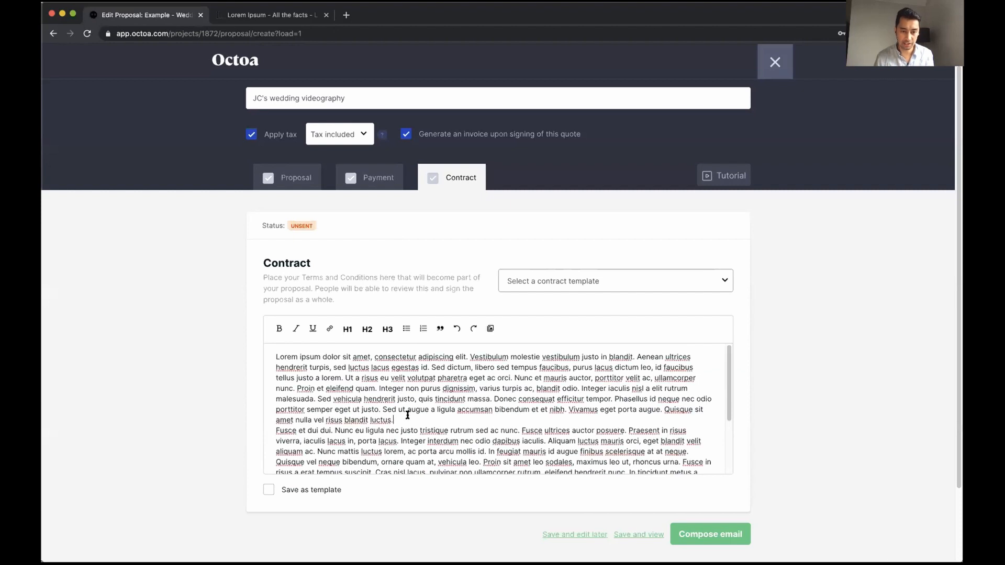
{"action": "scroll", "coordinate": [408, 415], "scroll_direction": "down", "scroll_amount": 3}
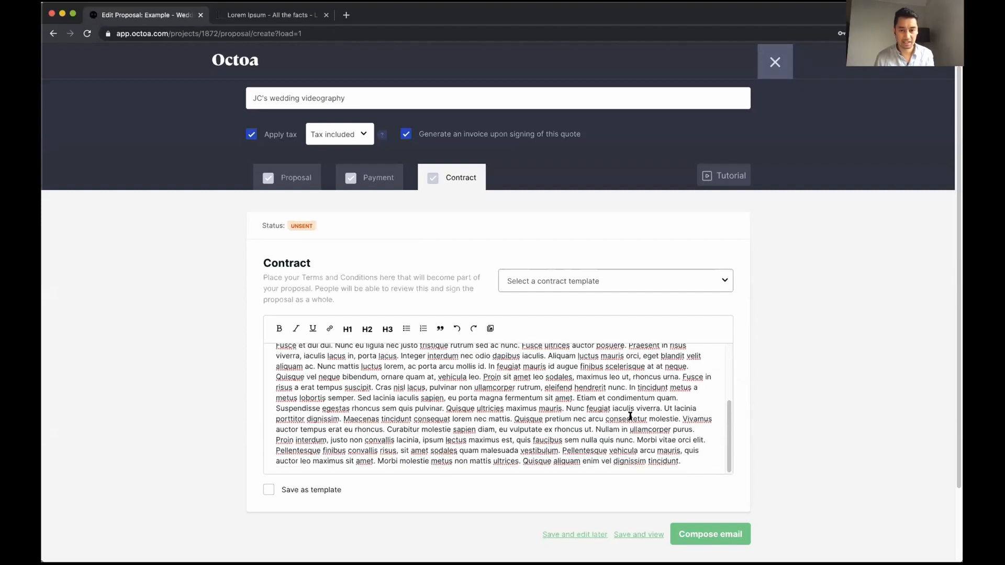
{"action": "left_click", "coordinate": [677, 402]}
{"action": "key", "text": "Return"}
{"action": "scroll", "coordinate": [575, 410], "scroll_direction": "up", "scroll_amount": 5}
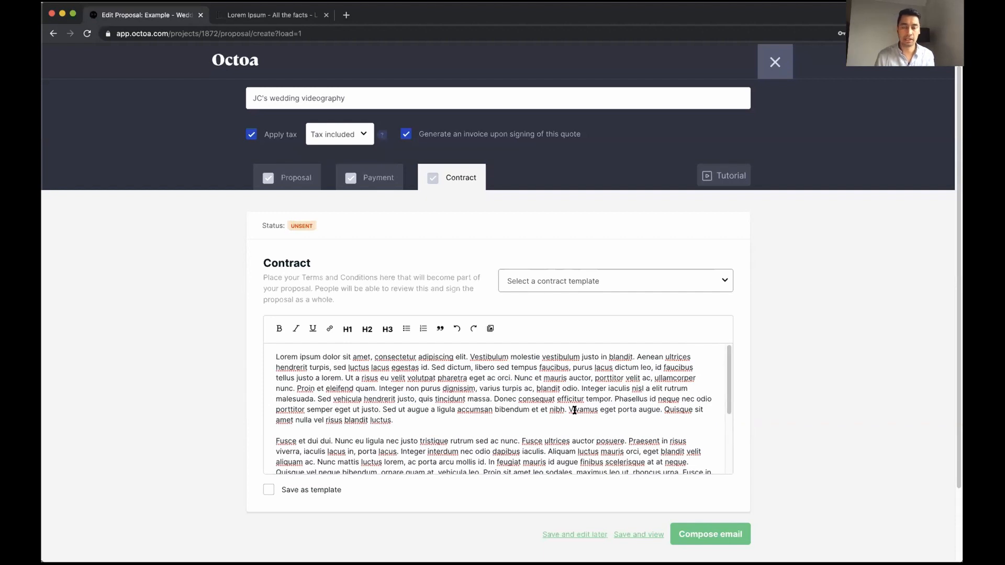
{"action": "scroll", "coordinate": [574, 411], "scroll_direction": "down", "scroll_amount": 5}
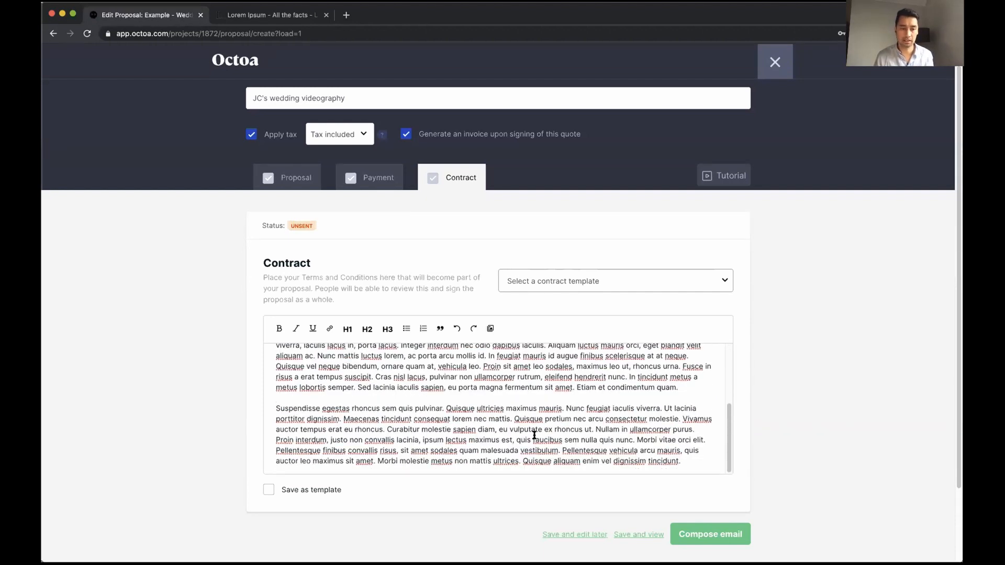
Mark the contract to be saved as a template named 'Lorem ipsum contract'
{"action": "left_click", "coordinate": [316, 490]}
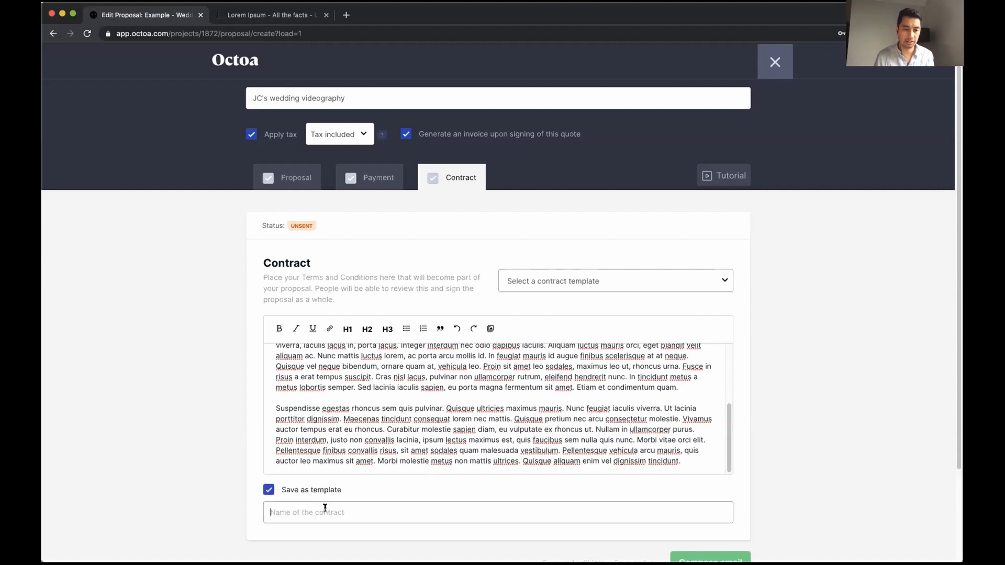
{"action": "type", "text": "Lorem ipsum"}
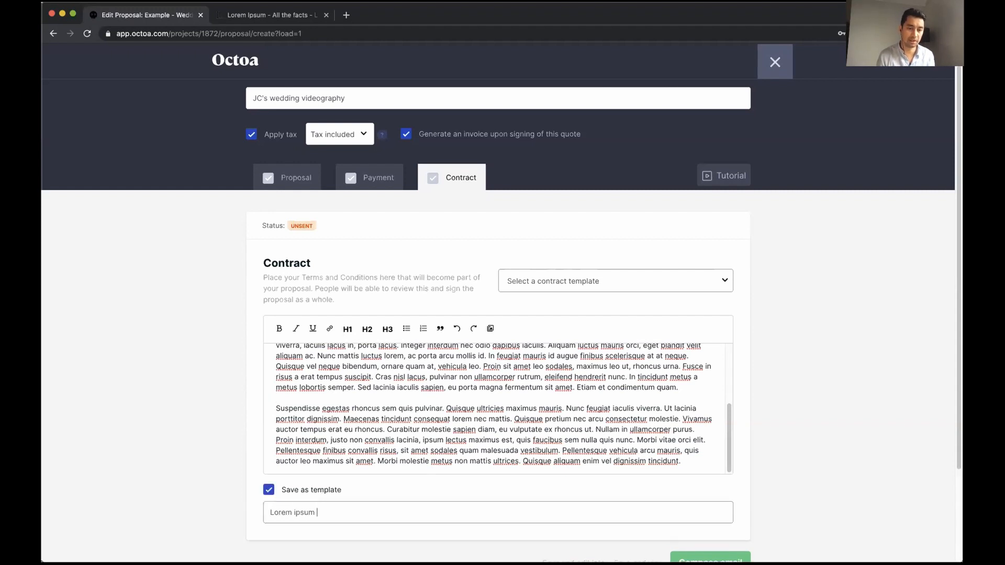
{"action": "type", "text": " contract"}
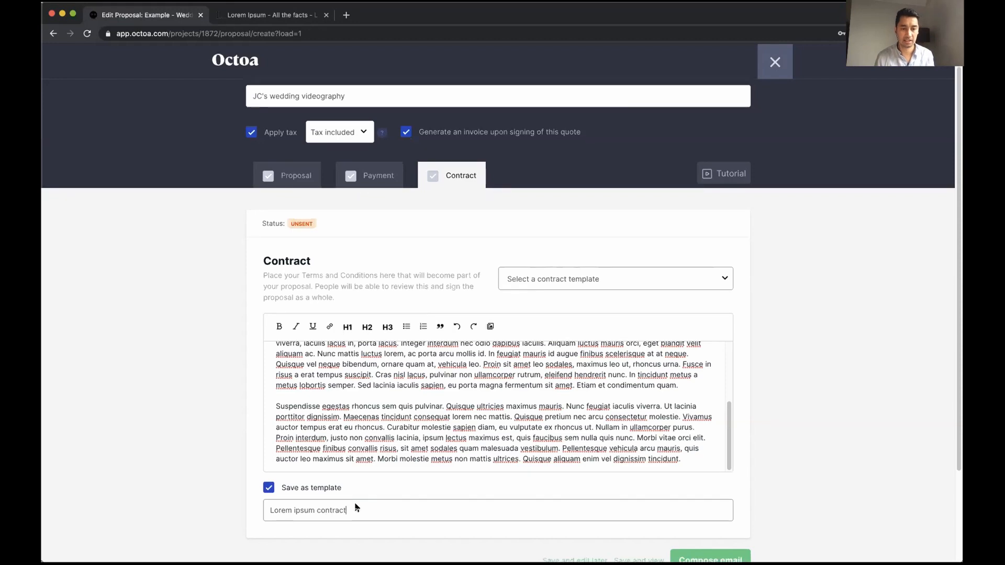
{"action": "scroll", "coordinate": [335, 445], "scroll_direction": "down", "scroll_amount": 3}
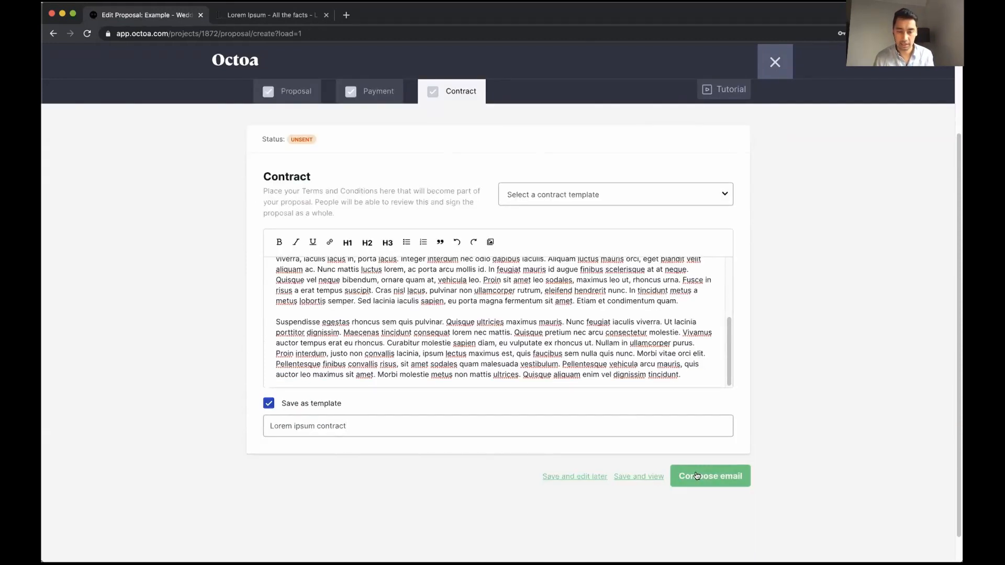
{"action": "scroll", "coordinate": [699, 475], "scroll_direction": "up", "scroll_amount": 2}
{"action": "scroll", "coordinate": [702, 476], "scroll_direction": "down", "scroll_amount": 3}
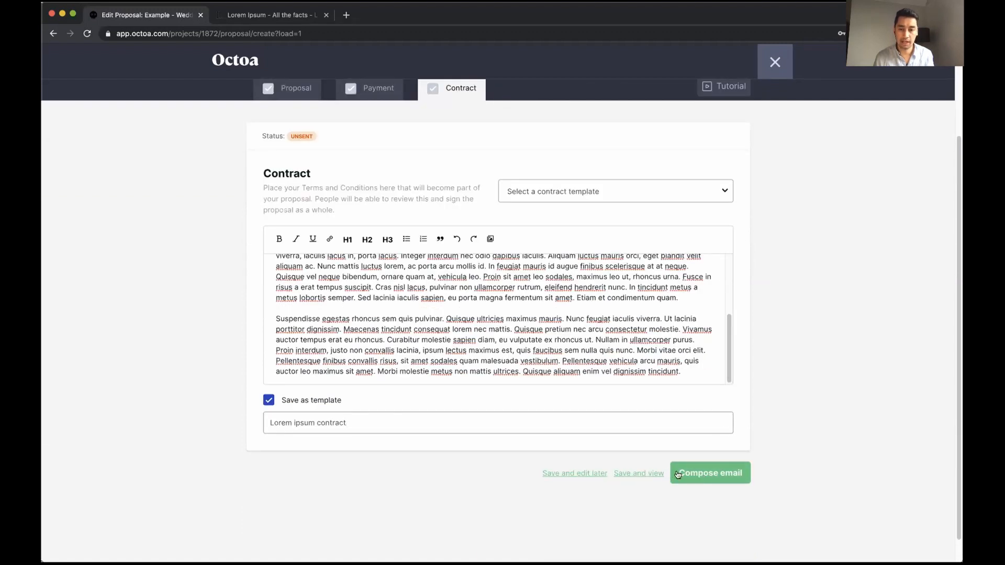
Save the proposal, scroll its preview through Contract and Payment Terms, then close it
{"action": "left_click", "coordinate": [640, 475]}
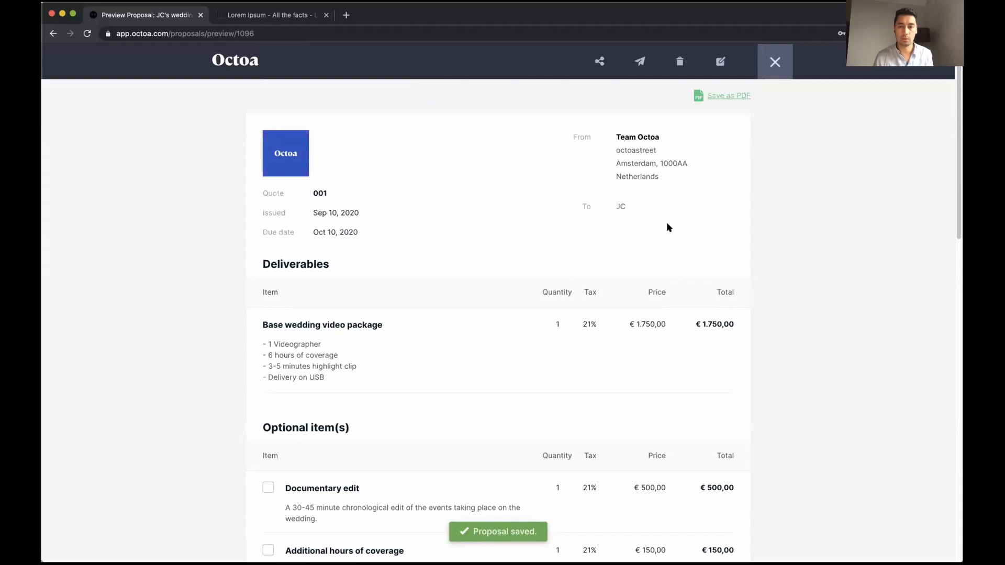
{"action": "scroll", "coordinate": [604, 245], "scroll_direction": "down", "scroll_amount": 1}
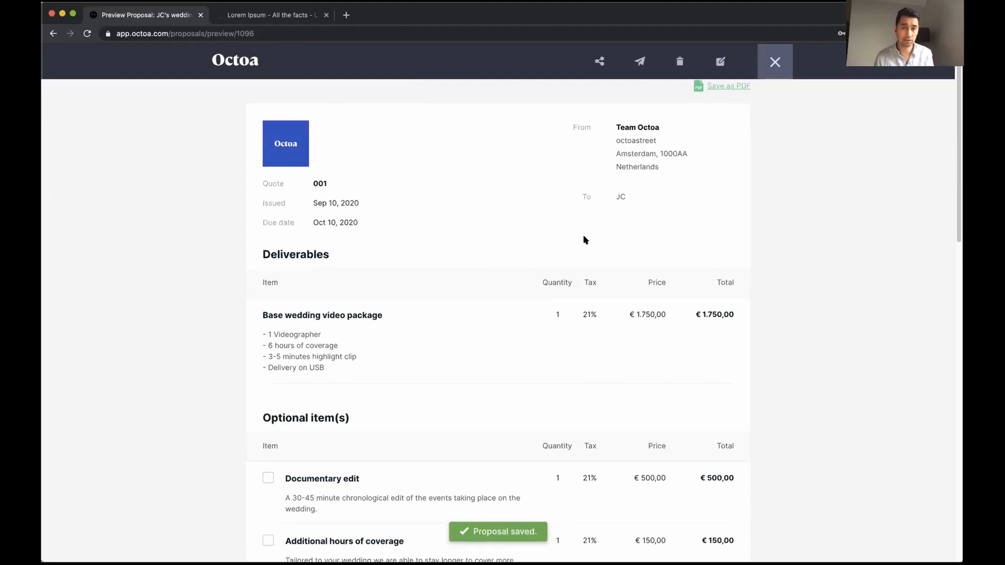
{"action": "scroll", "coordinate": [449, 281], "scroll_direction": "down", "scroll_amount": 2}
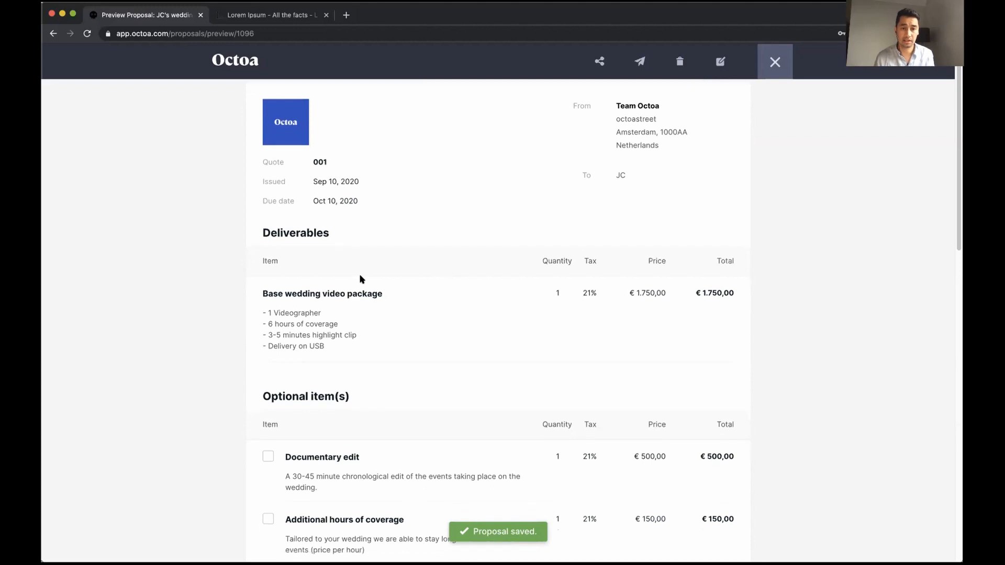
{"action": "scroll", "coordinate": [293, 282], "scroll_direction": "down", "scroll_amount": 1}
{"action": "scroll", "coordinate": [358, 278], "scroll_direction": "down", "scroll_amount": 1}
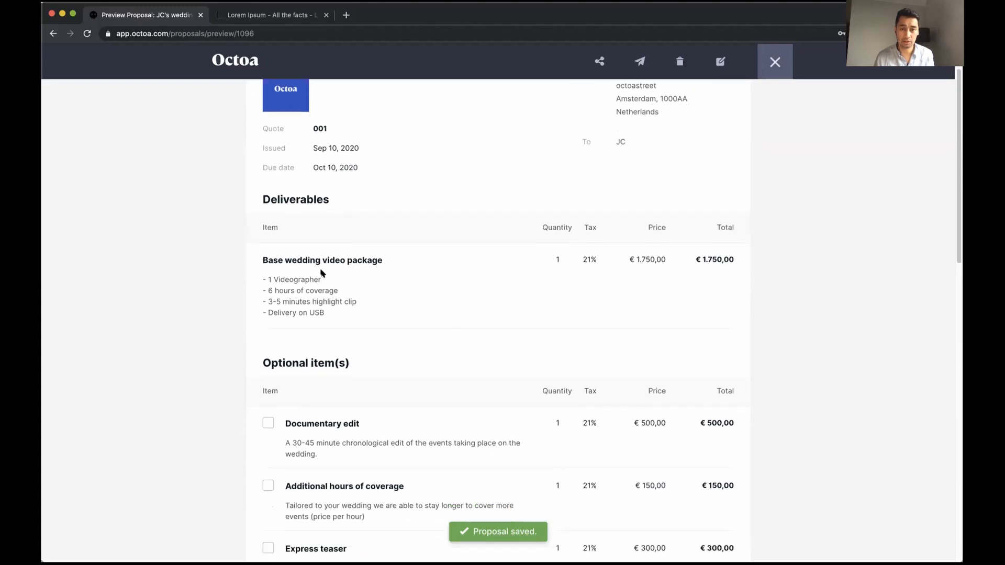
{"action": "left_click_drag", "start_coordinate": [265, 260], "coordinate": [322, 260]}
{"action": "scroll", "coordinate": [483, 312], "scroll_direction": "down", "scroll_amount": 4}
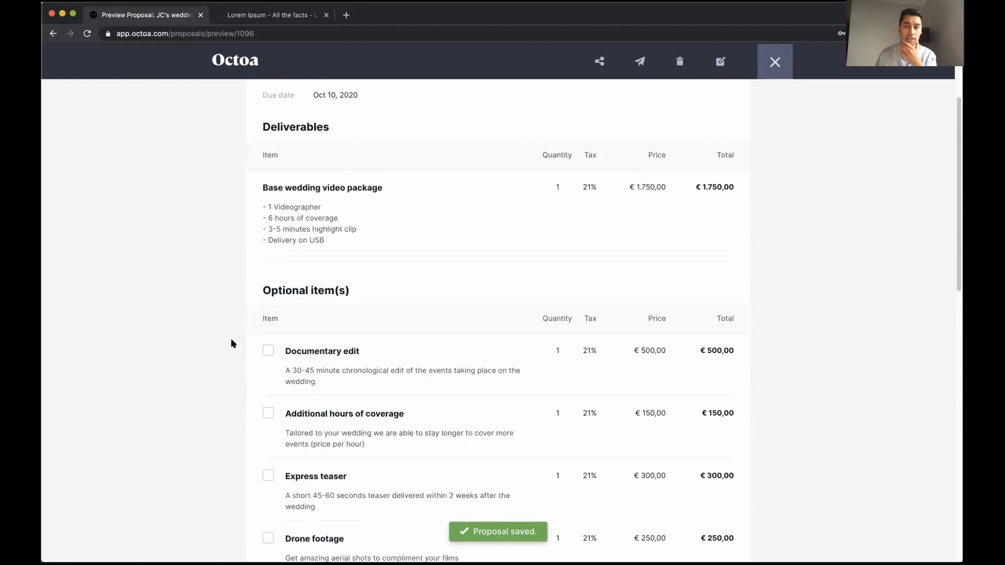
{"action": "scroll", "coordinate": [233, 344], "scroll_direction": "down", "scroll_amount": 10}
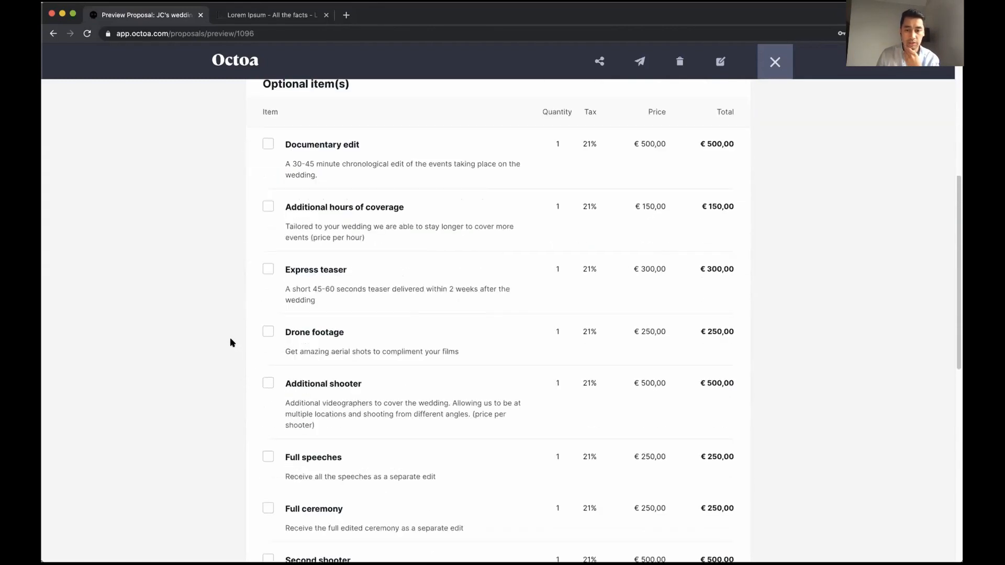
{"action": "scroll", "coordinate": [242, 359], "scroll_direction": "down", "scroll_amount": 20}
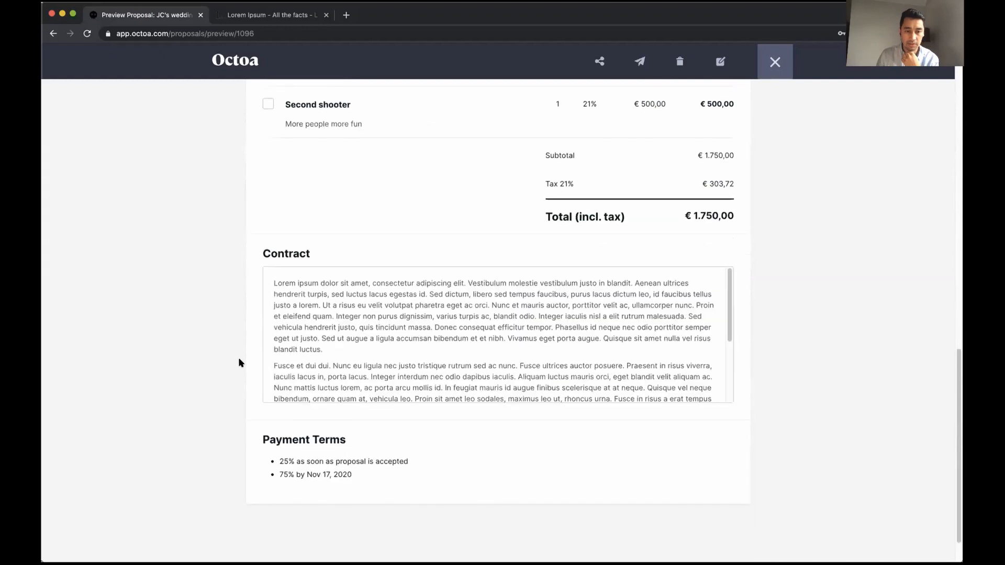
{"action": "scroll", "coordinate": [240, 363], "scroll_direction": "up", "scroll_amount": 20}
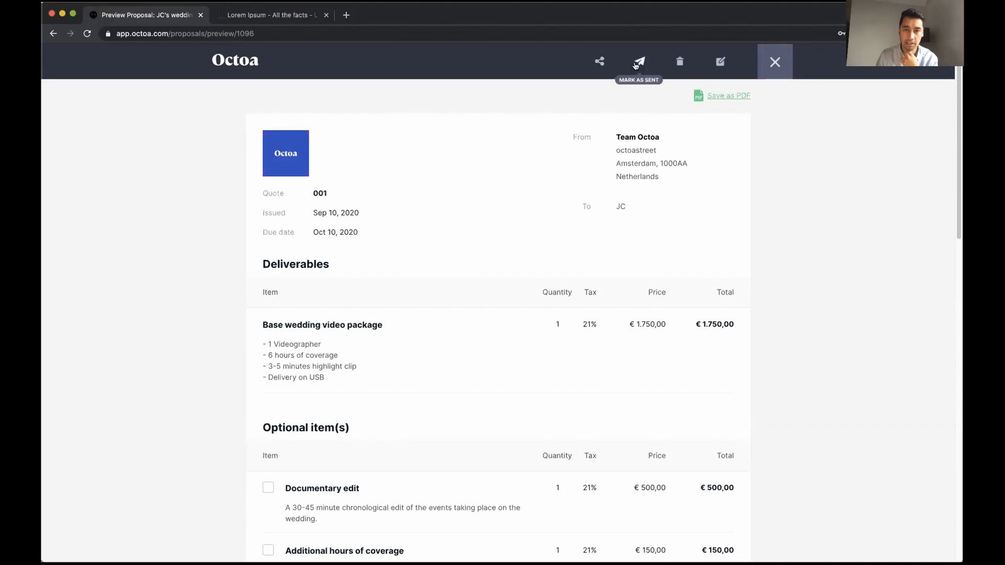
{"action": "left_click", "coordinate": [771, 64]}
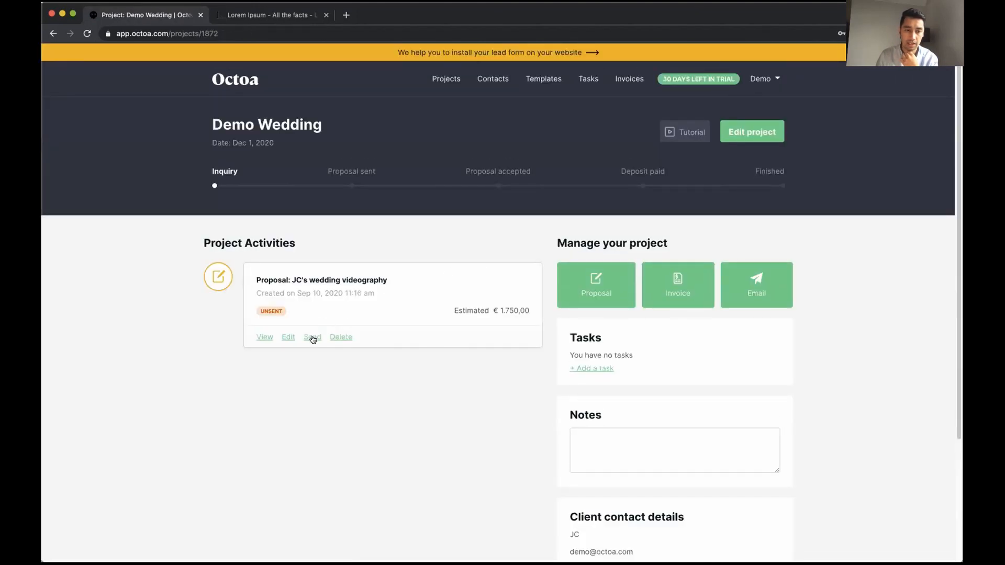
Send the proposal email with subject 'Your wedding film', without choosing a mail template
{"action": "left_click", "coordinate": [313, 338]}
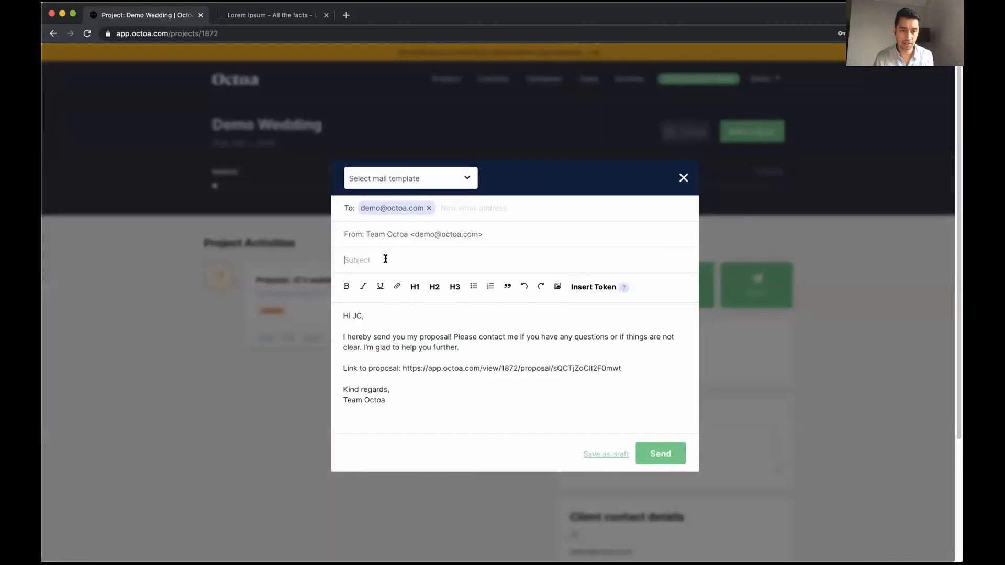
{"action": "left_click", "coordinate": [415, 178]}
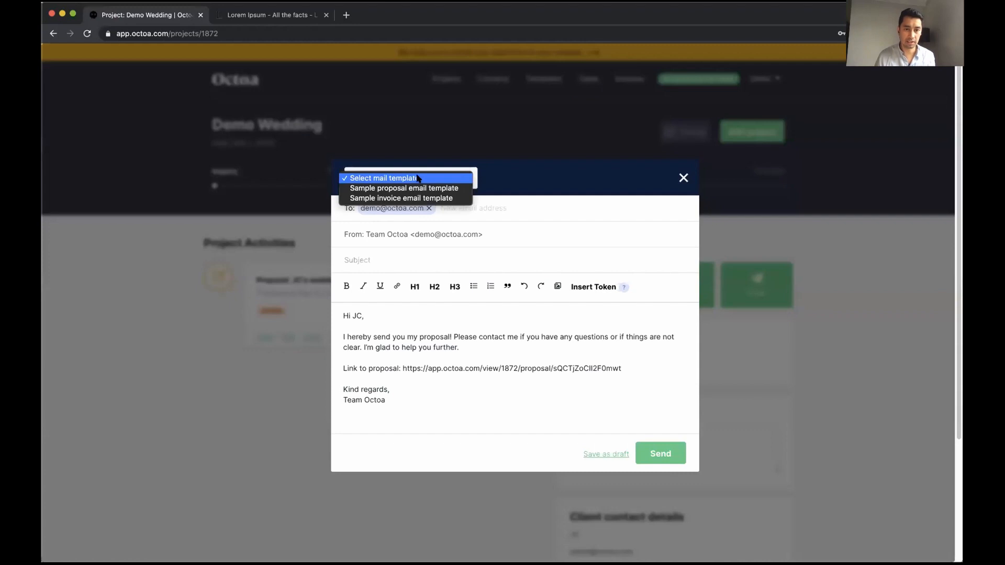
{"action": "left_click", "coordinate": [503, 178]}
{"action": "left_click", "coordinate": [455, 179]}
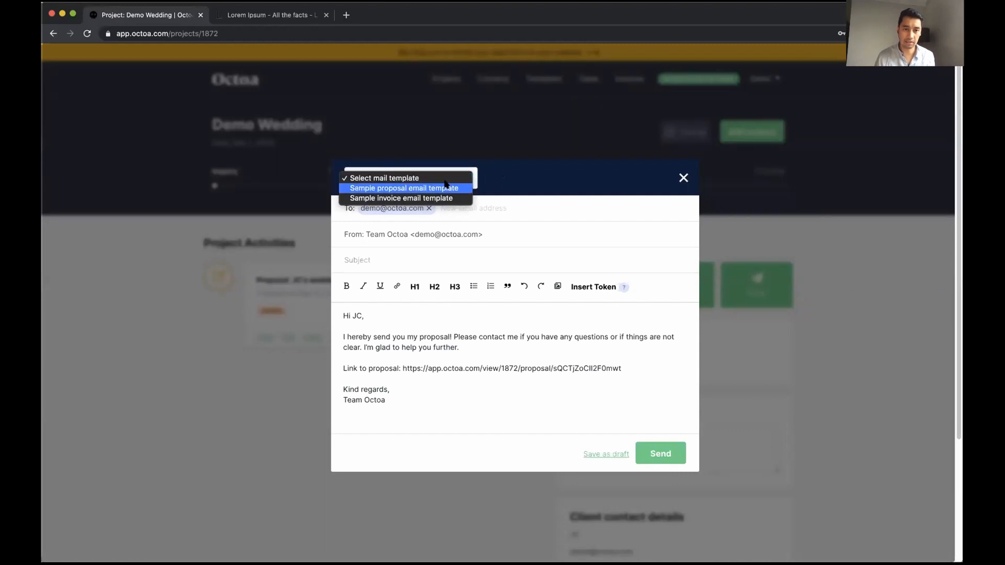
{"action": "left_click", "coordinate": [409, 257]}
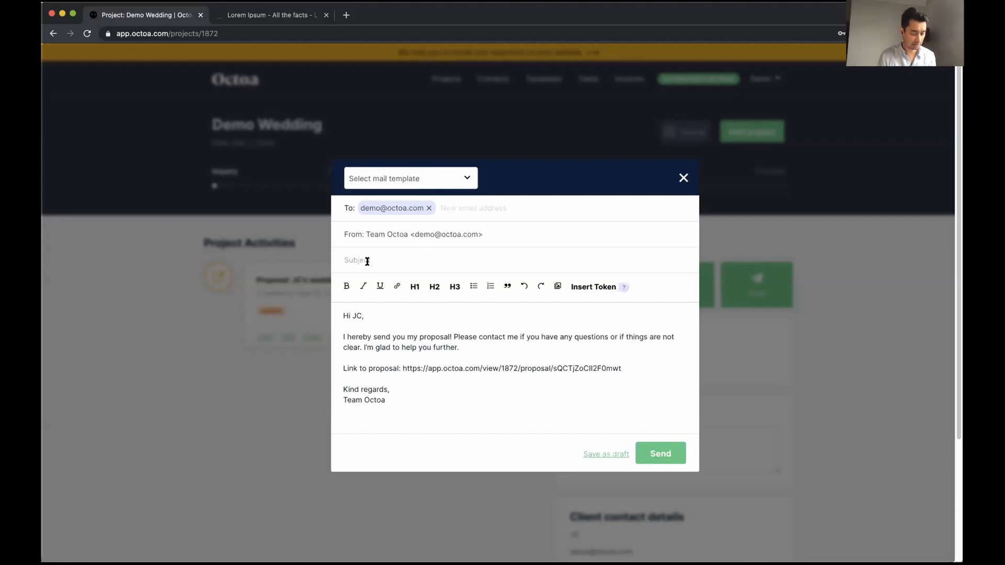
{"action": "type", "text": "Your we"}
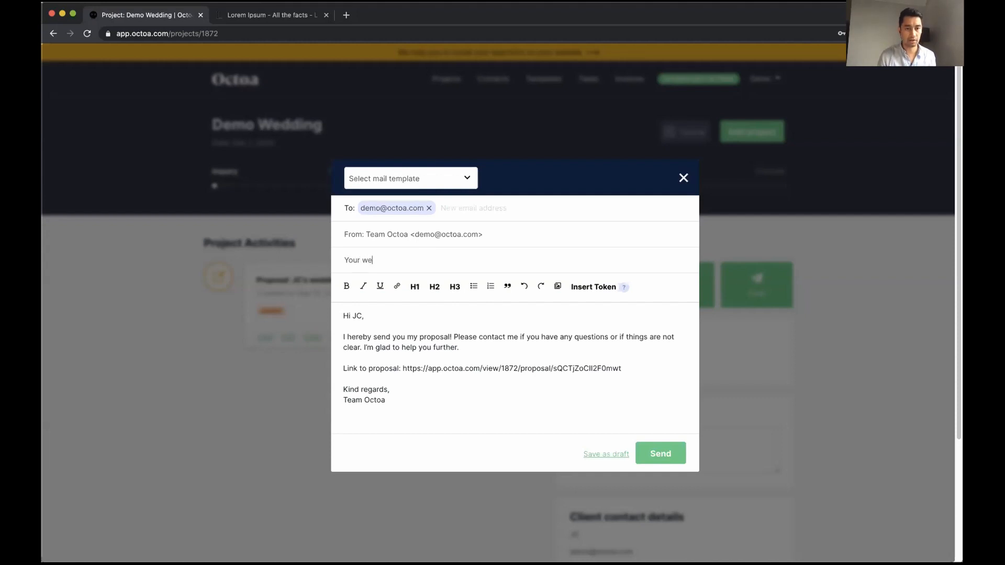
{"action": "type", "text": "dding film"}
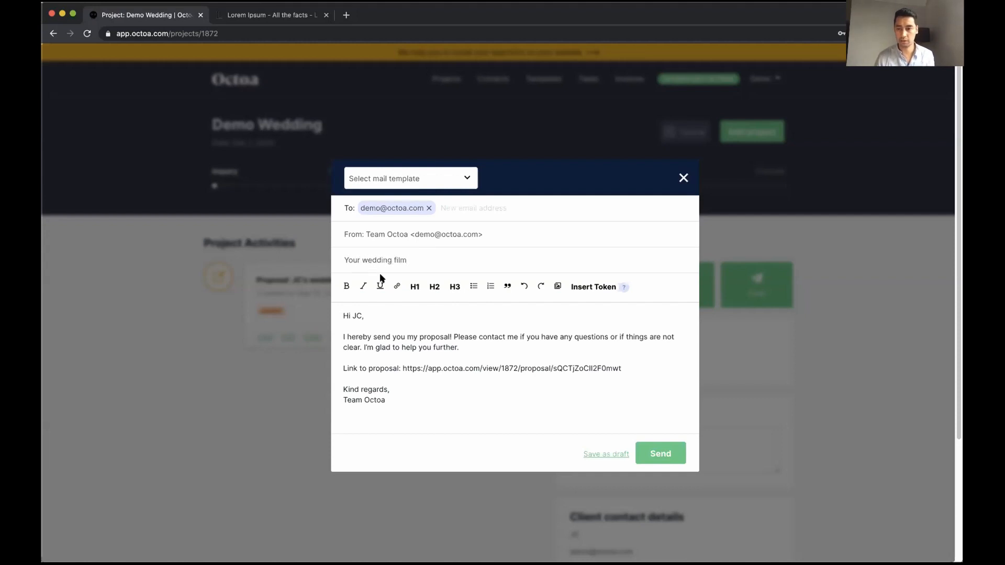
{"action": "left_click", "coordinate": [651, 453]}
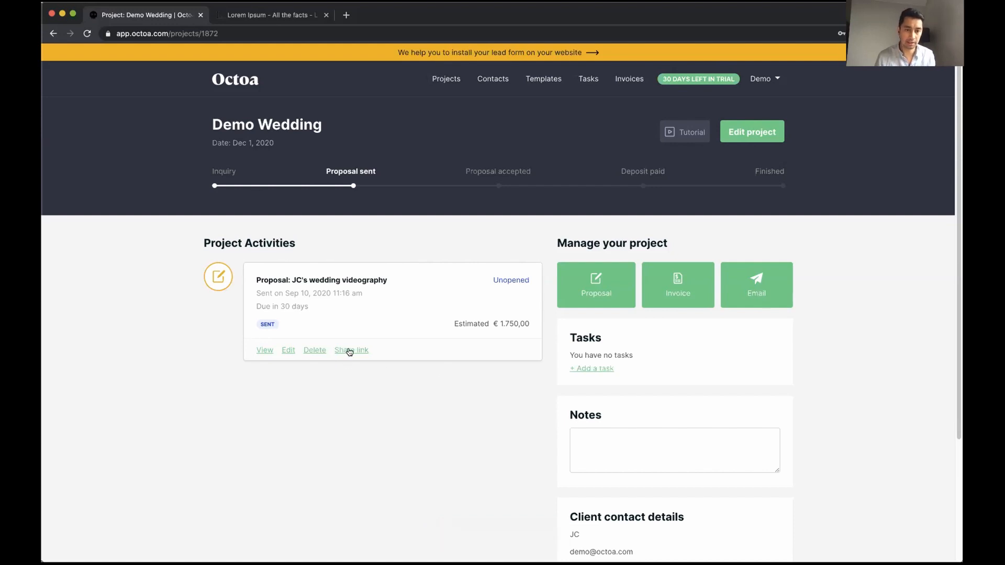
Copy the proposal's share link and load it in the other browser tab
{"action": "scroll", "coordinate": [575, 519], "scroll_direction": "down", "scroll_amount": 1}
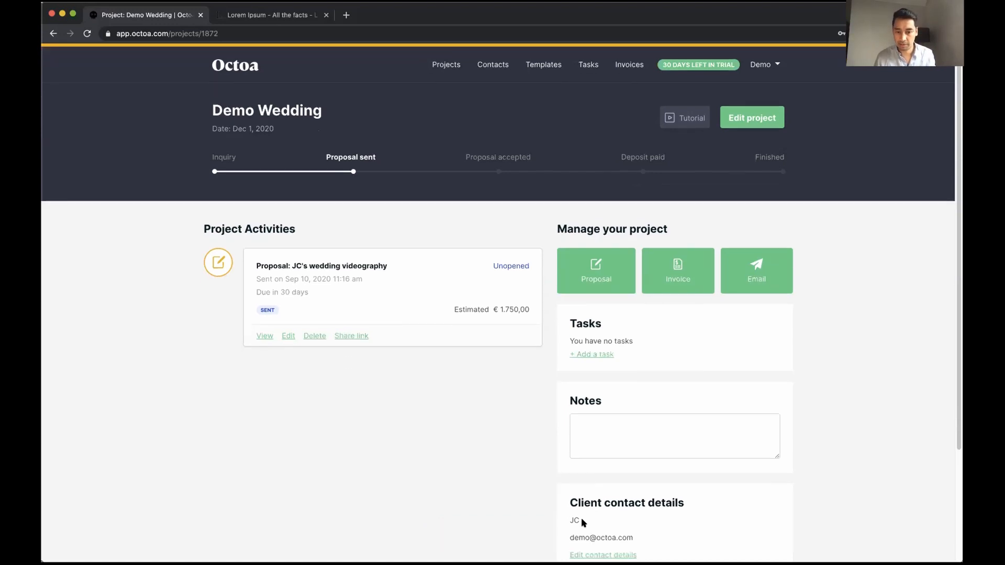
{"action": "scroll", "coordinate": [398, 446], "scroll_direction": "up", "scroll_amount": 1}
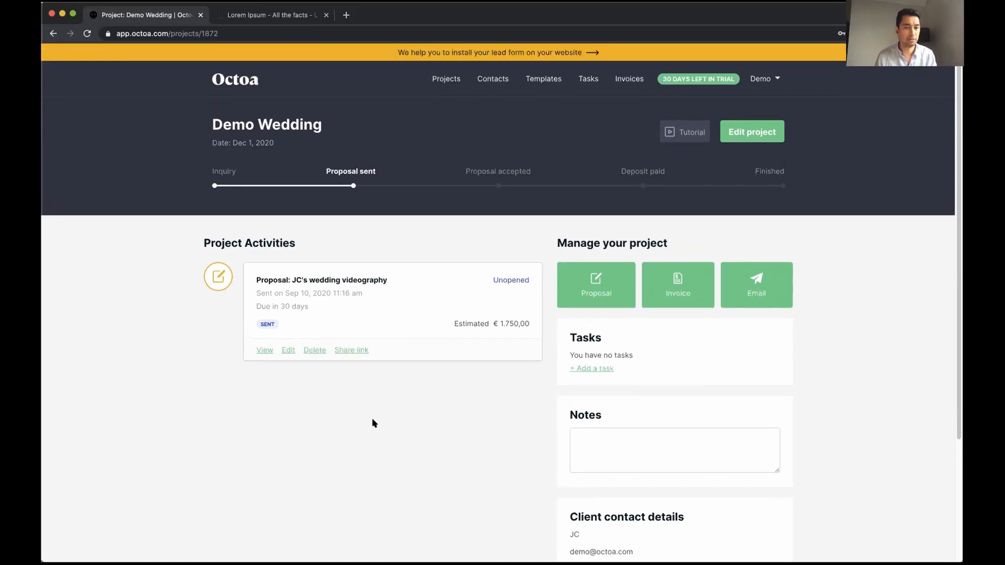
{"action": "left_click", "coordinate": [352, 352]}
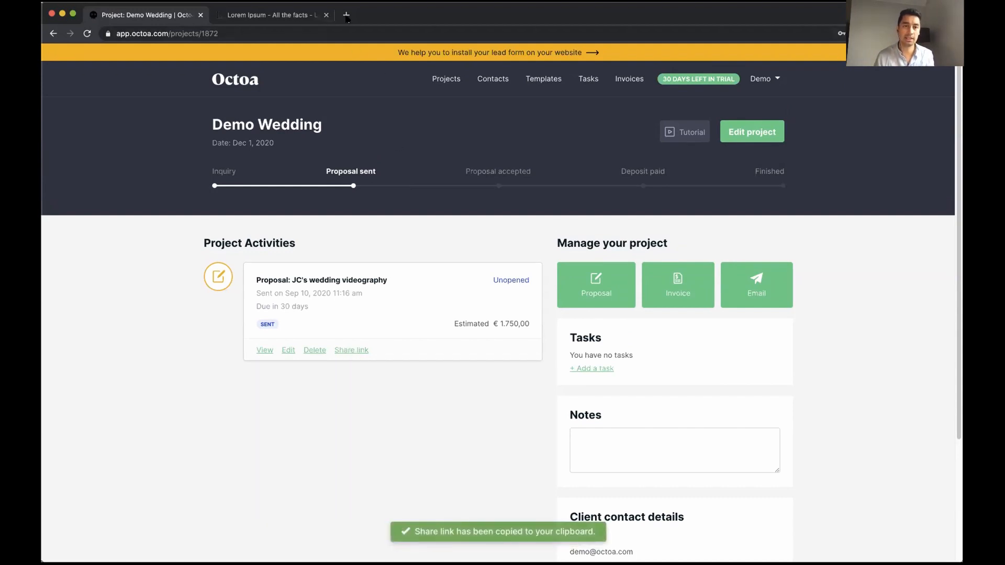
{"action": "left_click", "coordinate": [303, 16]}
{"action": "left_click", "coordinate": [296, 34]}
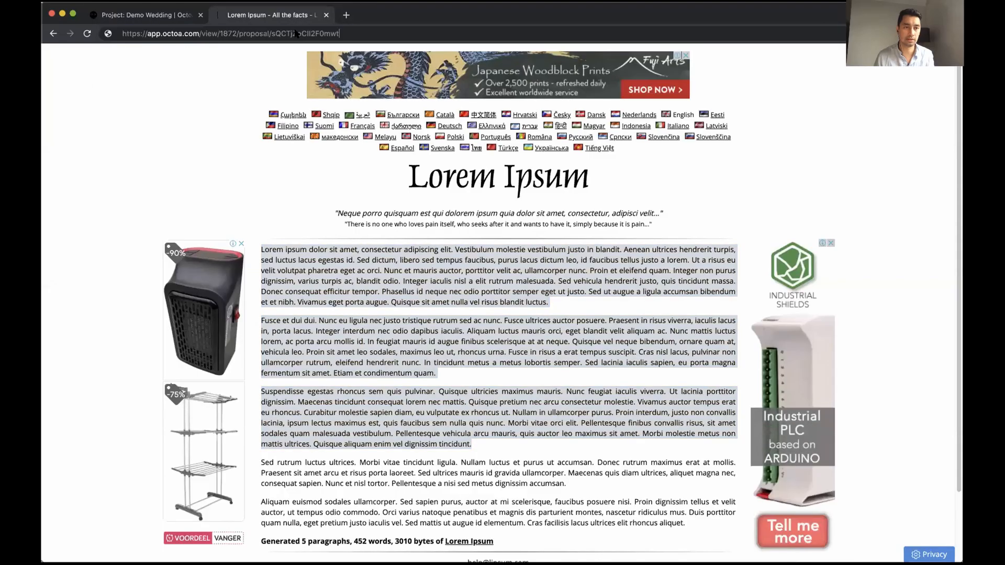
{"action": "key", "text": "Return"}
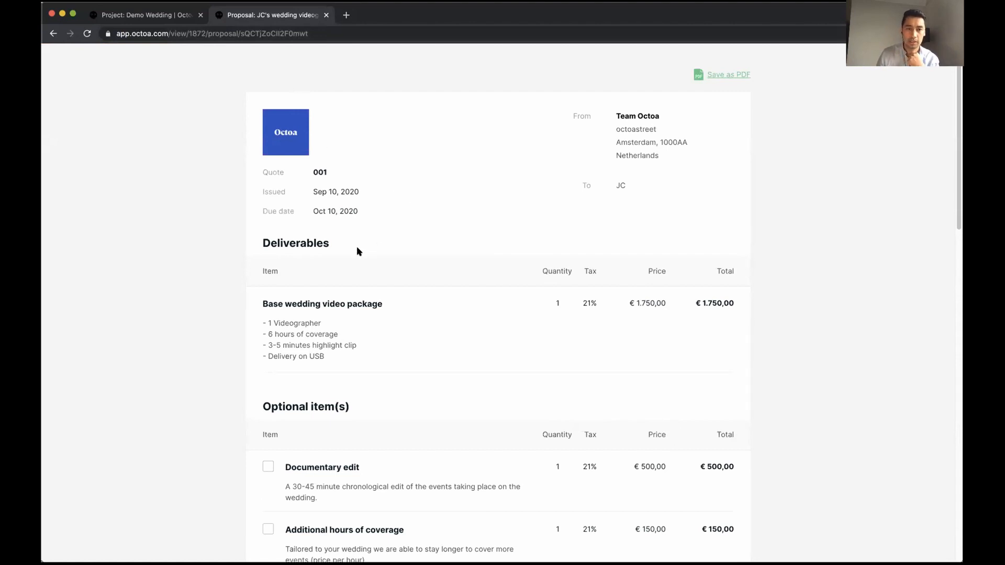
Tick the Documentary edit and Express teaser optional items on the proposal
{"action": "scroll", "coordinate": [325, 240], "scroll_direction": "down", "scroll_amount": 5}
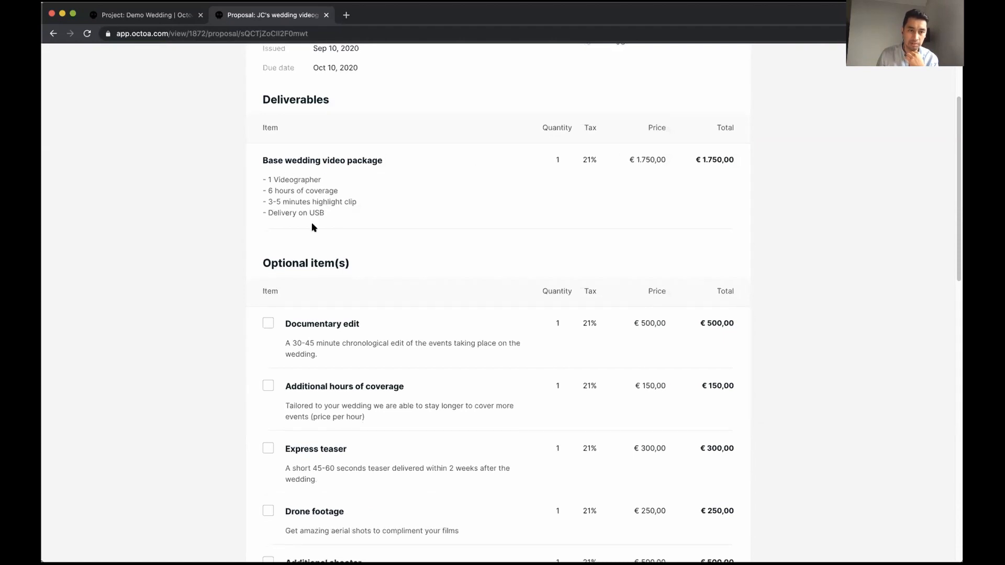
{"action": "scroll", "coordinate": [220, 287], "scroll_direction": "down", "scroll_amount": 1}
{"action": "left_click", "coordinate": [267, 295]}
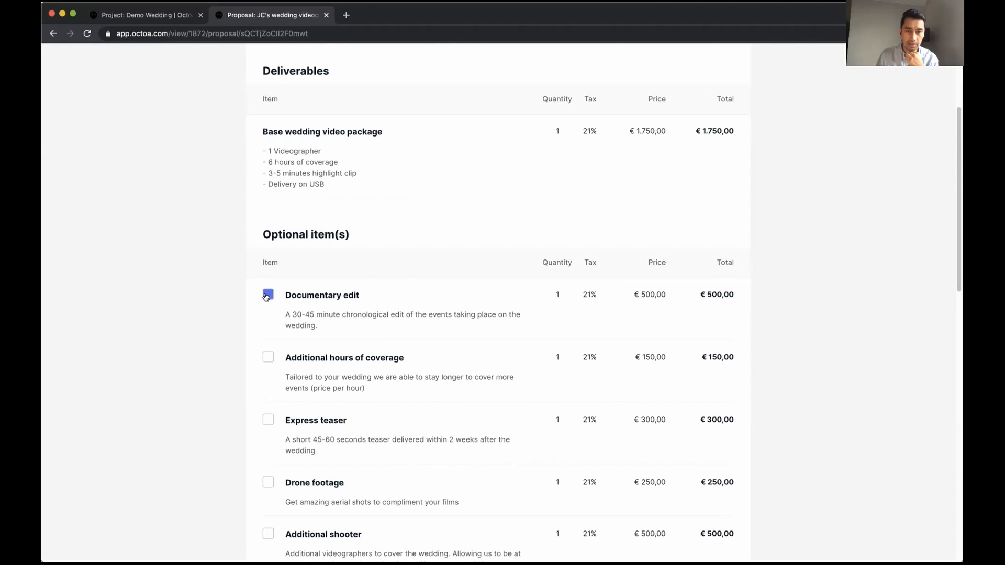
{"action": "scroll", "coordinate": [199, 334], "scroll_direction": "down", "scroll_amount": 1}
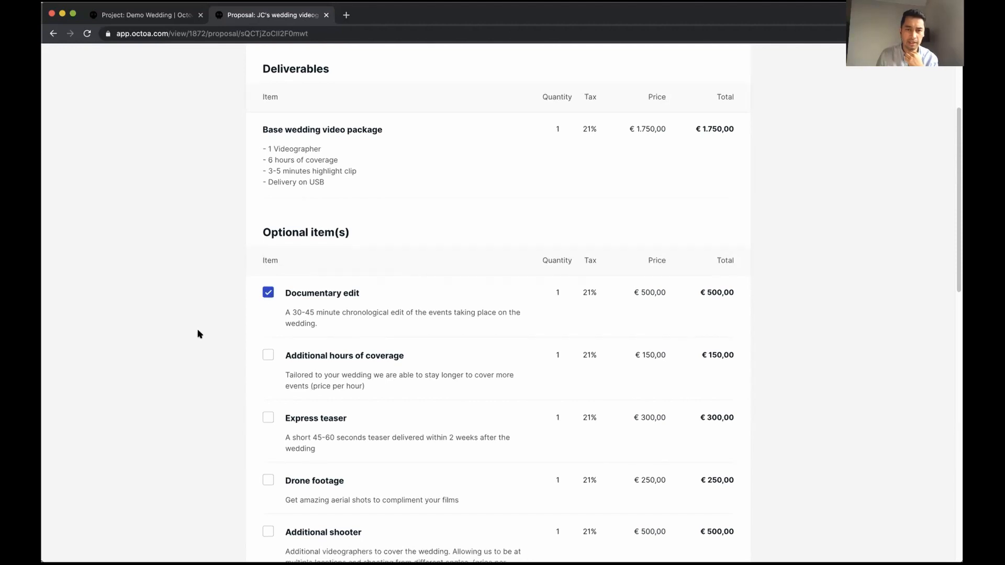
{"action": "scroll", "coordinate": [200, 334], "scroll_direction": "down", "scroll_amount": 4}
{"action": "left_click", "coordinate": [267, 305]}
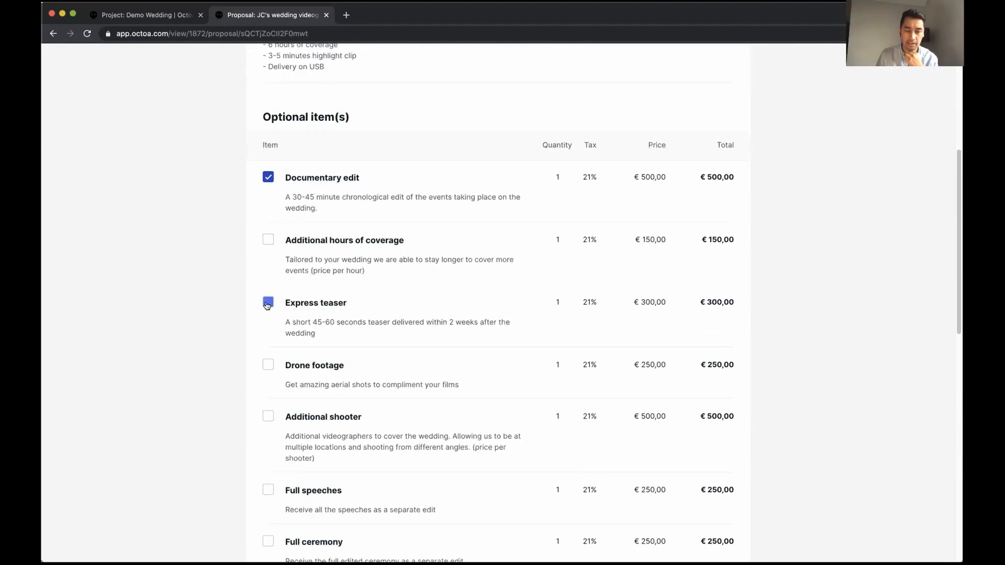
Scroll through the contract and 25%/75% payment terms down to the acceptance section
{"action": "scroll", "coordinate": [196, 332], "scroll_direction": "down", "scroll_amount": 5}
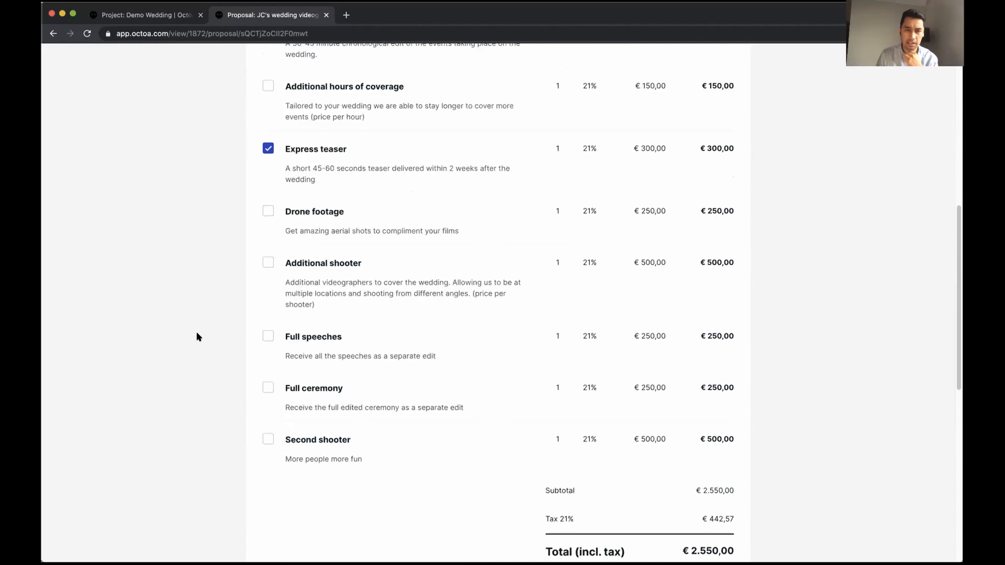
{"action": "scroll", "coordinate": [198, 337], "scroll_direction": "up", "scroll_amount": 6}
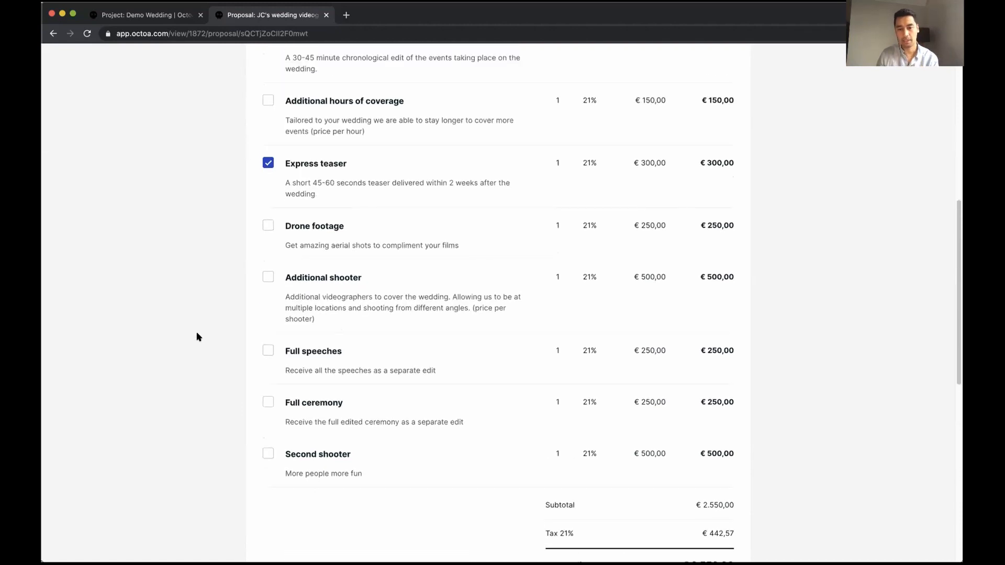
{"action": "scroll", "coordinate": [725, 214], "scroll_direction": "up", "scroll_amount": 5}
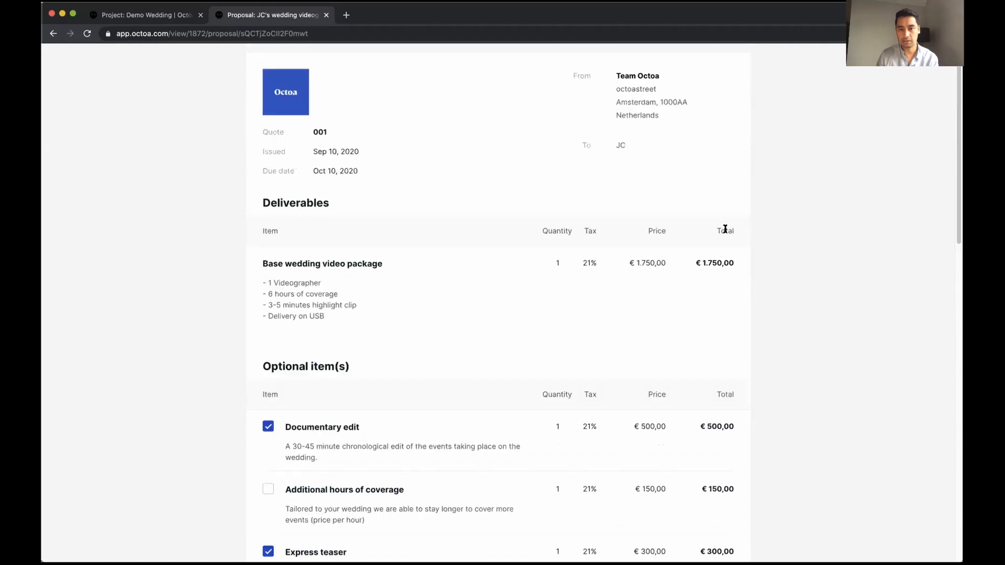
{"action": "scroll", "coordinate": [734, 299], "scroll_direction": "down", "scroll_amount": 10}
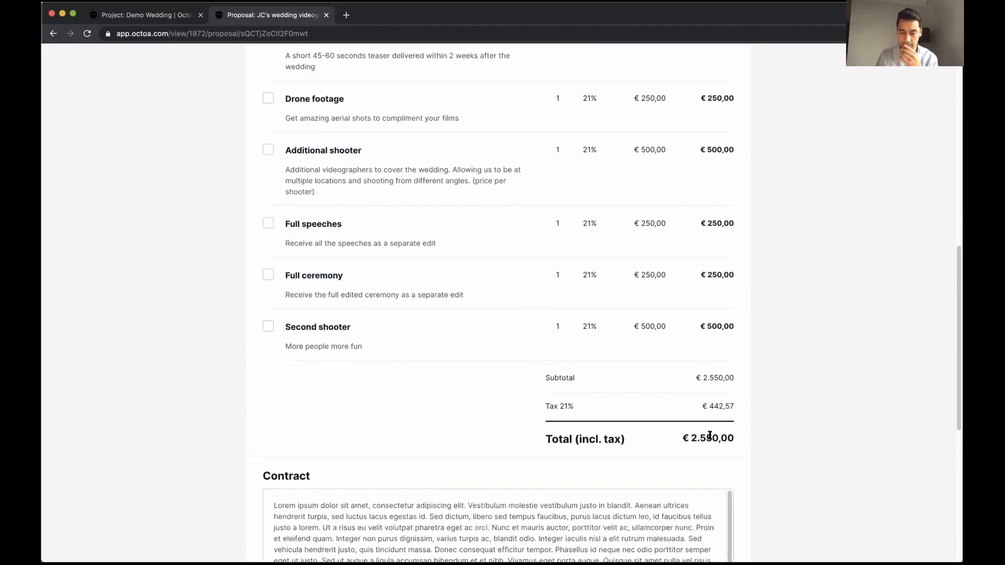
{"action": "scroll", "coordinate": [744, 437], "scroll_direction": "down", "scroll_amount": 3}
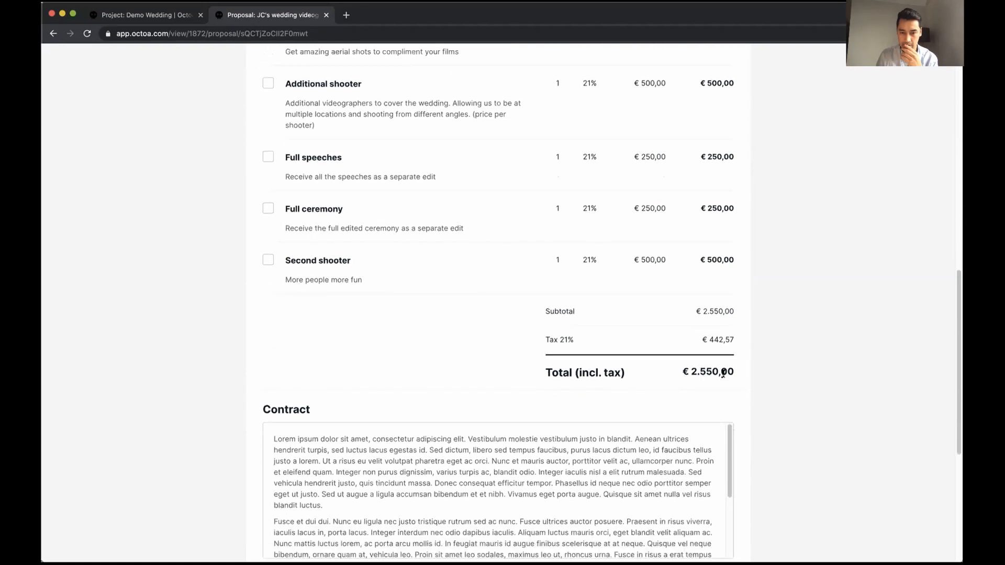
{"action": "scroll", "coordinate": [736, 439], "scroll_direction": "down", "scroll_amount": 4}
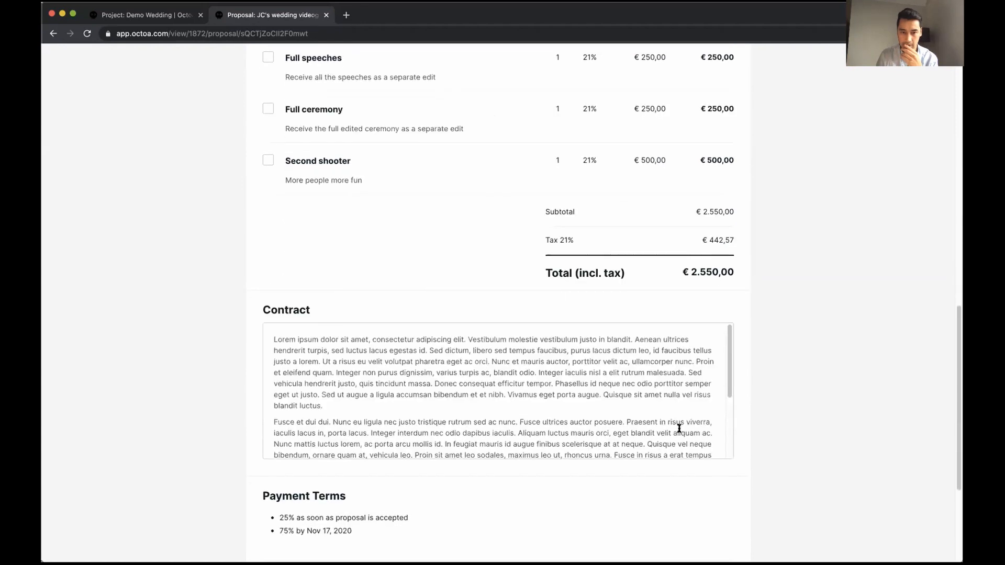
{"action": "scroll", "coordinate": [576, 377], "scroll_direction": "down", "scroll_amount": 4}
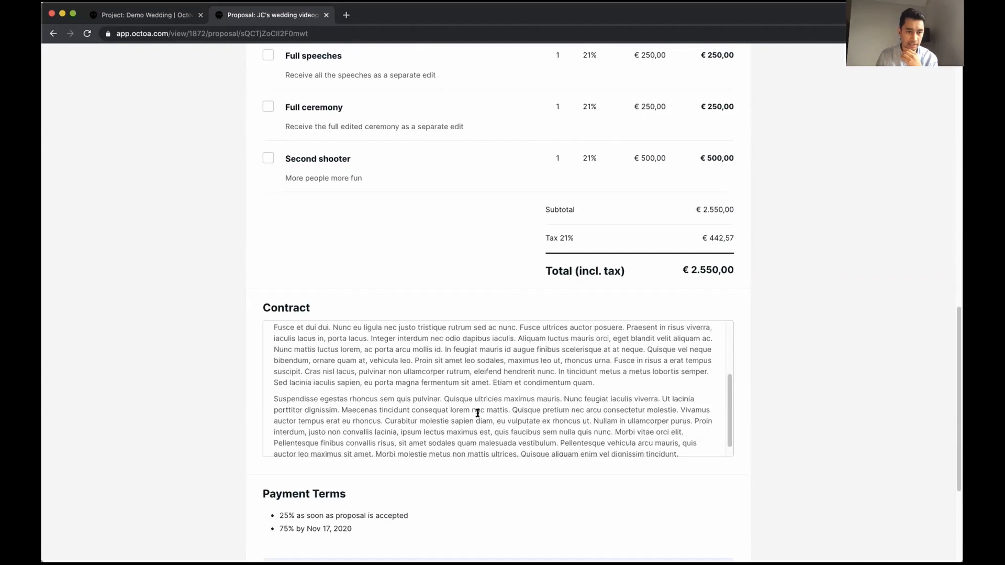
{"action": "scroll", "coordinate": [438, 386], "scroll_direction": "up", "scroll_amount": 5}
{"action": "scroll", "coordinate": [437, 387], "scroll_direction": "down", "scroll_amount": 5}
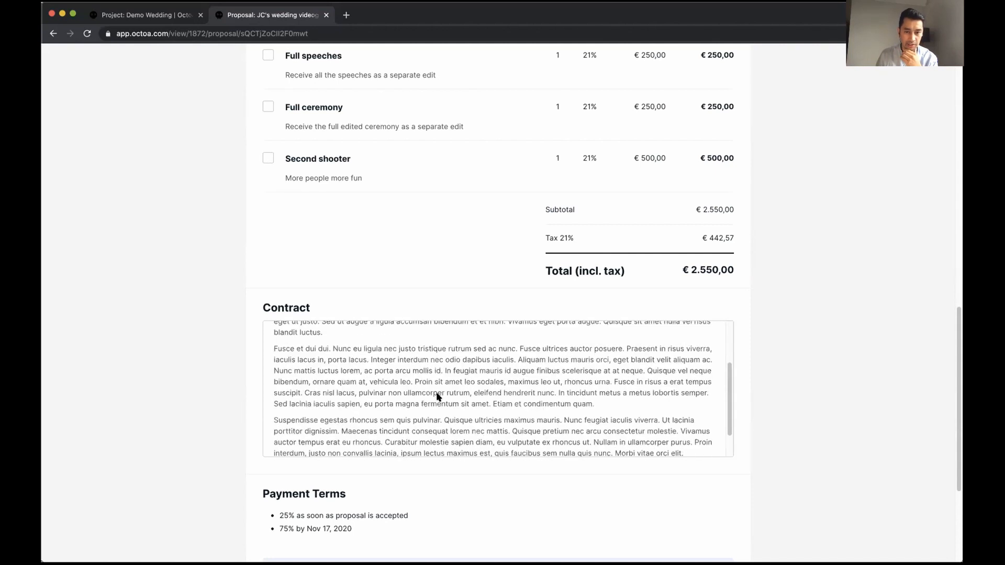
{"action": "scroll", "coordinate": [463, 476], "scroll_direction": "down", "scroll_amount": 6}
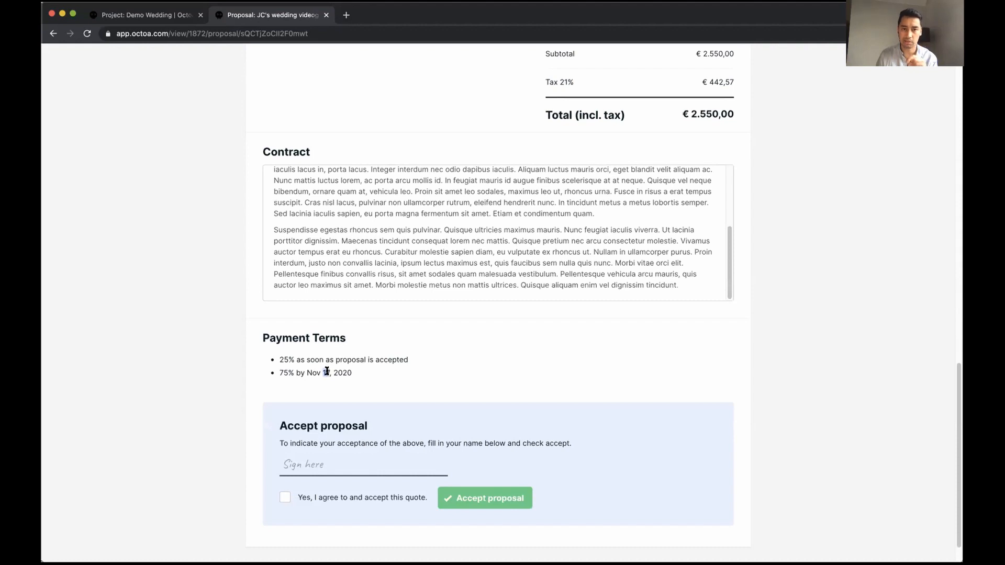
Sign with the client's name, tick 'Yes, I agree', and accept the proposal
{"action": "scroll", "coordinate": [251, 419], "scroll_direction": "down", "scroll_amount": 1}
{"action": "left_click", "coordinate": [287, 449]}
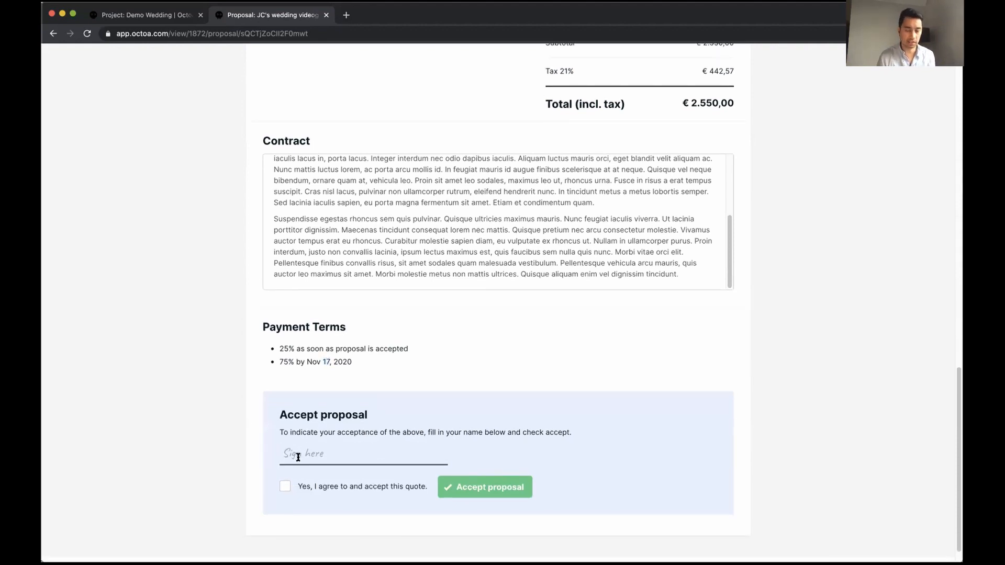
{"action": "type", "text": "Jean"}
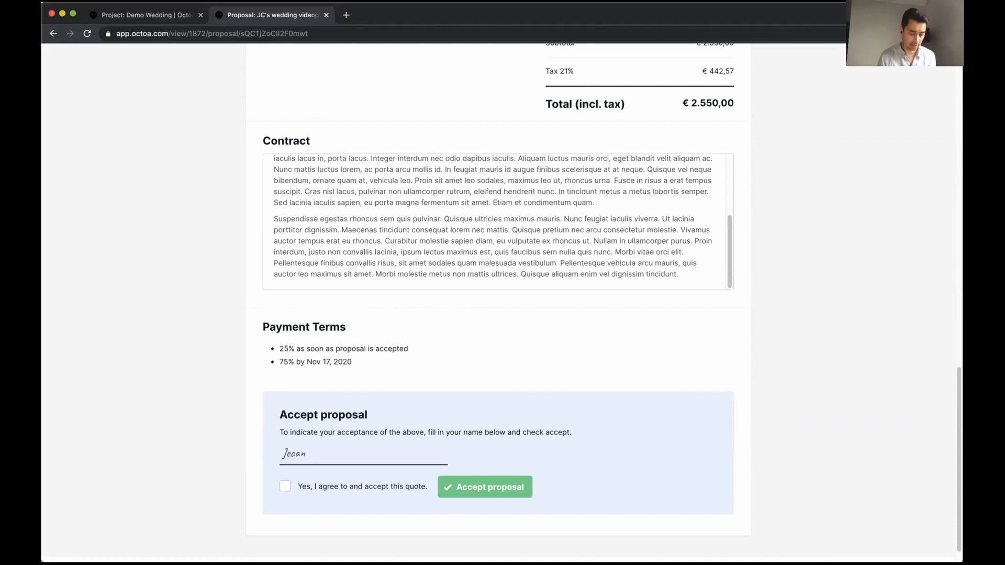
{"action": "left_click", "coordinate": [328, 488]}
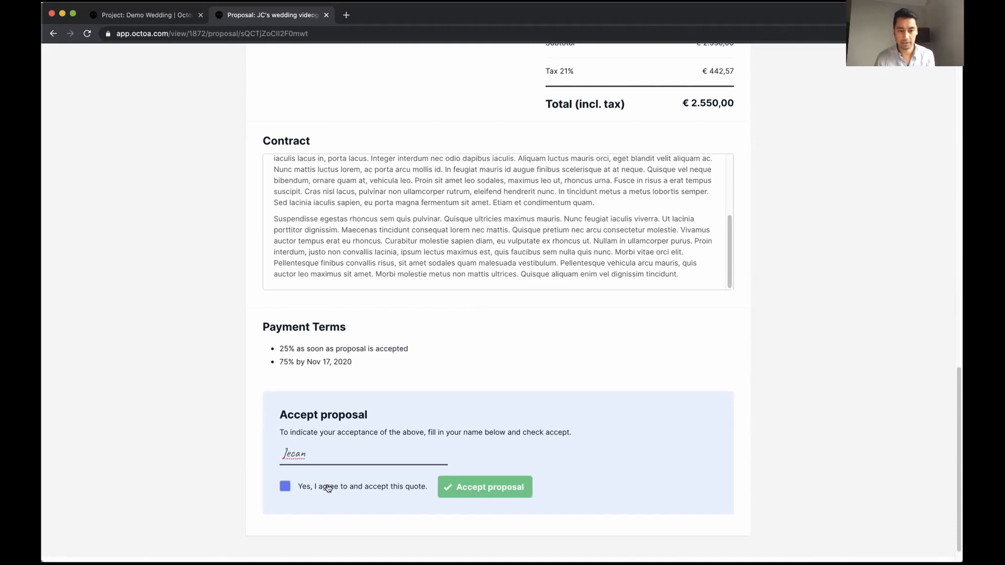
{"action": "left_click", "coordinate": [328, 488]}
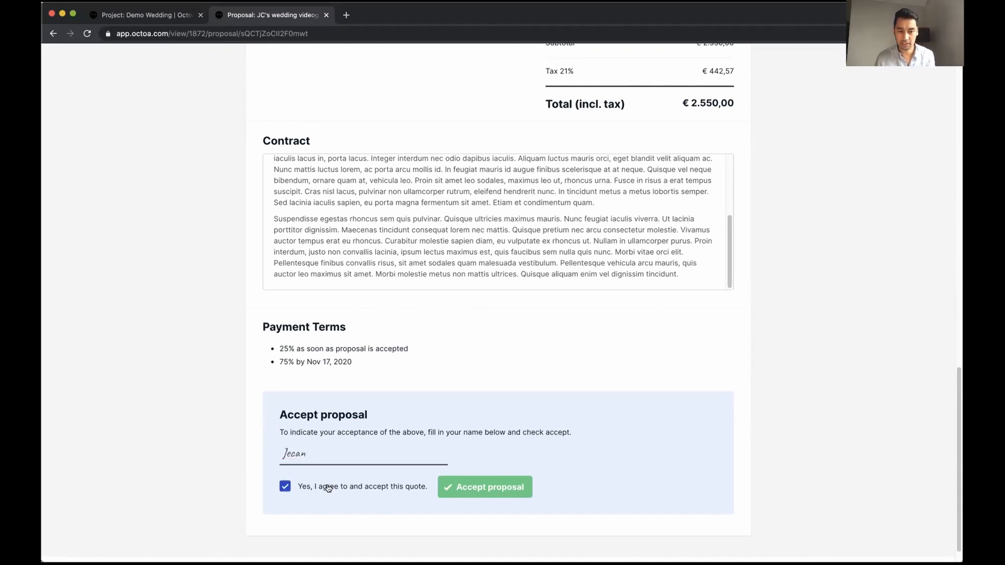
{"action": "left_click", "coordinate": [470, 491]}
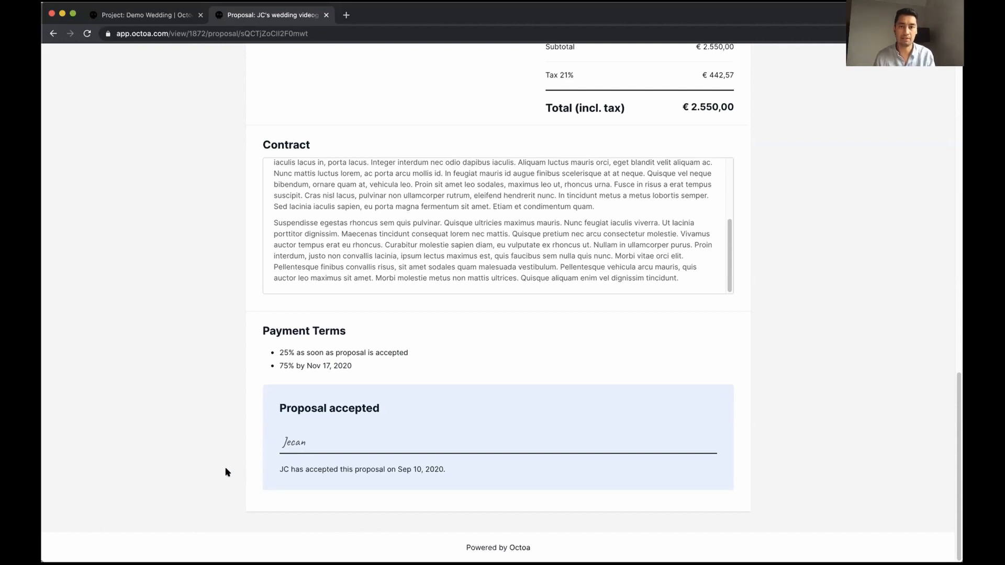
Review the accepted proposal, then close its tab to return to the project
{"action": "scroll", "coordinate": [225, 468], "scroll_direction": "up", "scroll_amount": 20}
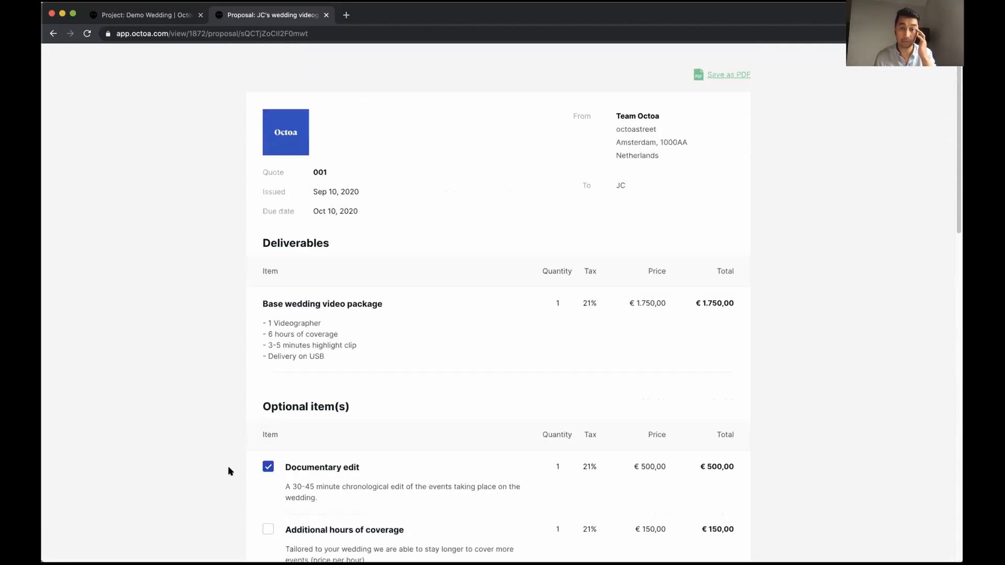
{"action": "scroll", "coordinate": [228, 444], "scroll_direction": "down", "scroll_amount": 20}
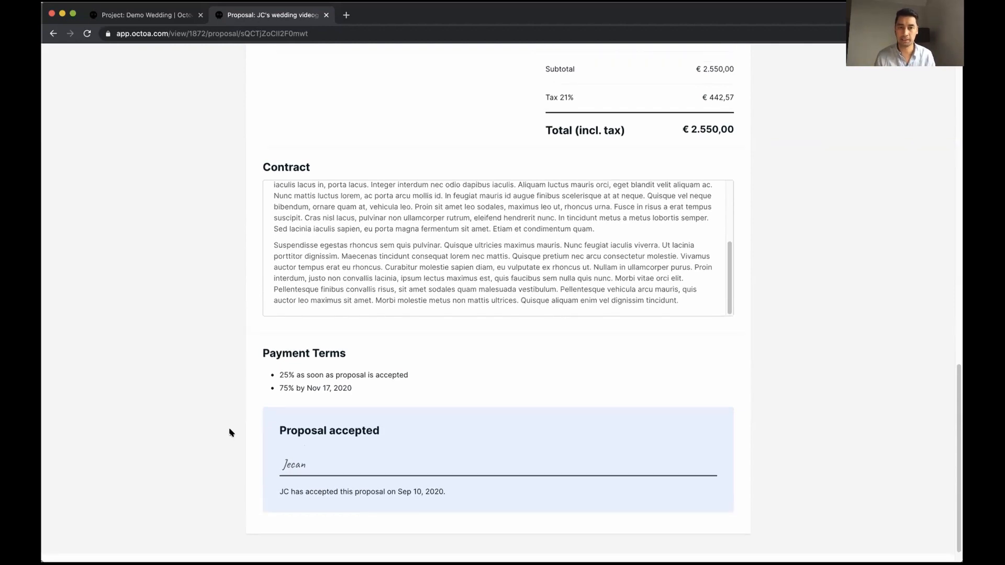
{"action": "scroll", "coordinate": [231, 433], "scroll_direction": "up", "scroll_amount": 20}
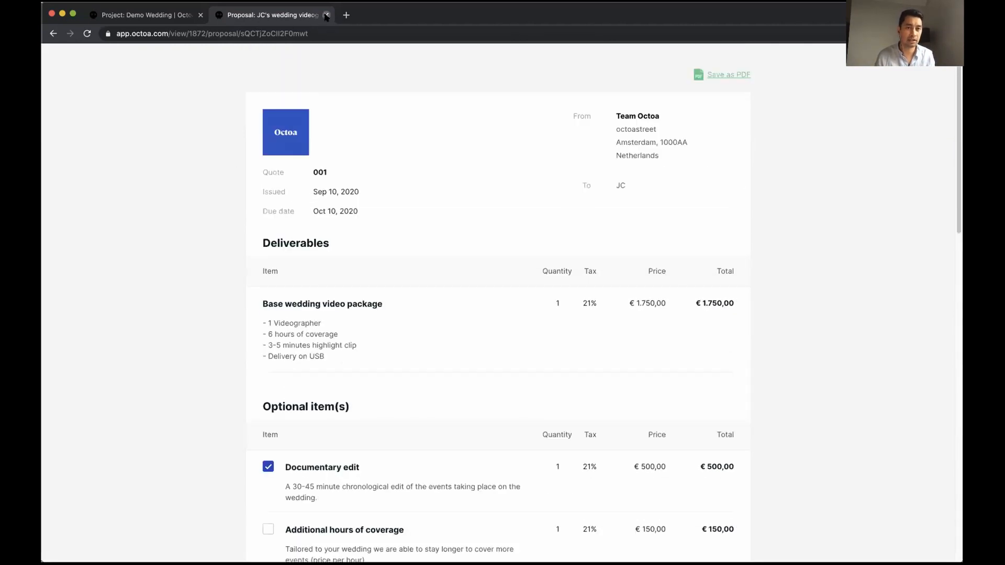
{"action": "left_click", "coordinate": [326, 15]}
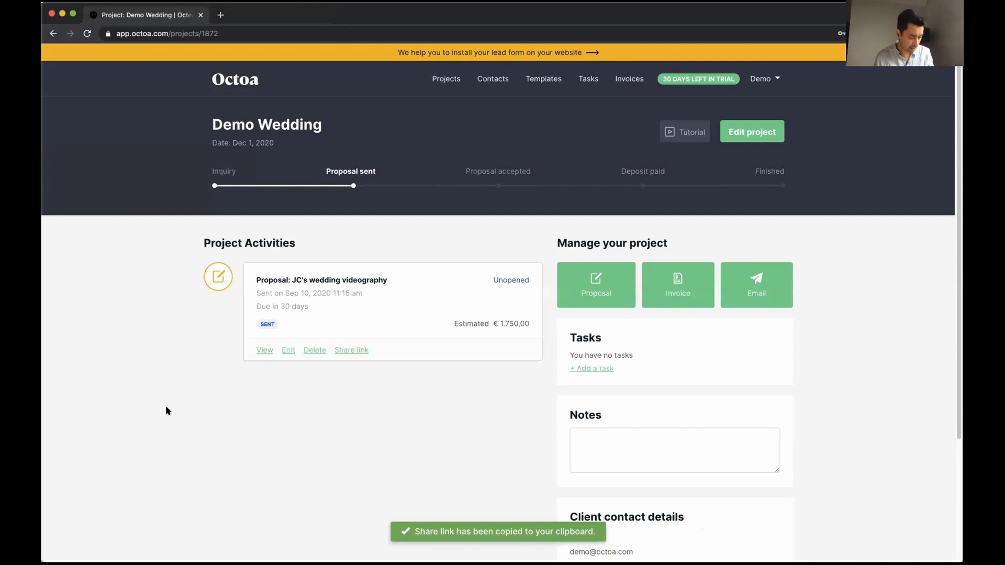
Reload Demo Wedding and check invoice due dates: €637,50 Sep 24, €1.912,50 Dec 1
{"action": "key", "text": "super+r"}
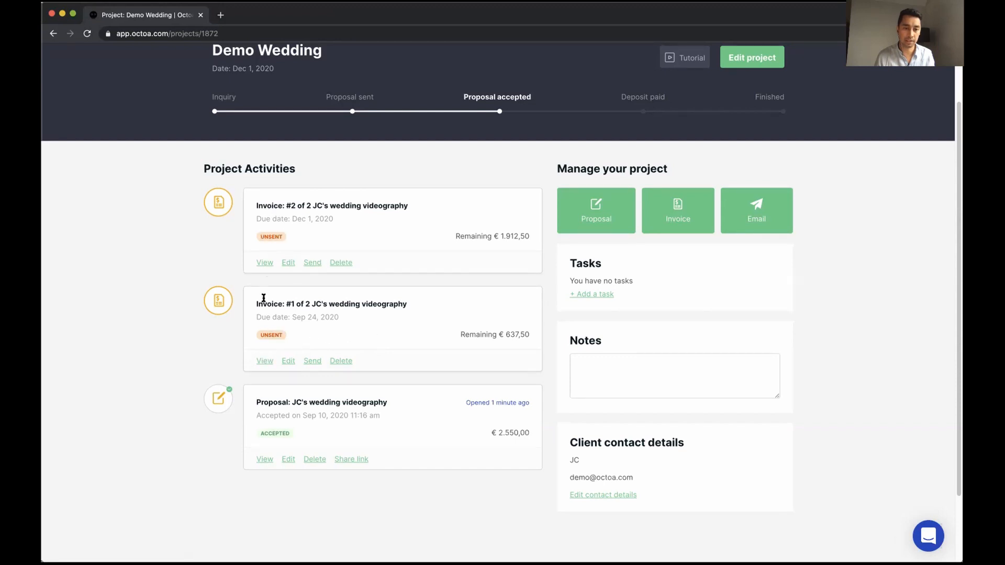
{"action": "left_click_drag", "start_coordinate": [293, 218], "coordinate": [330, 218]}
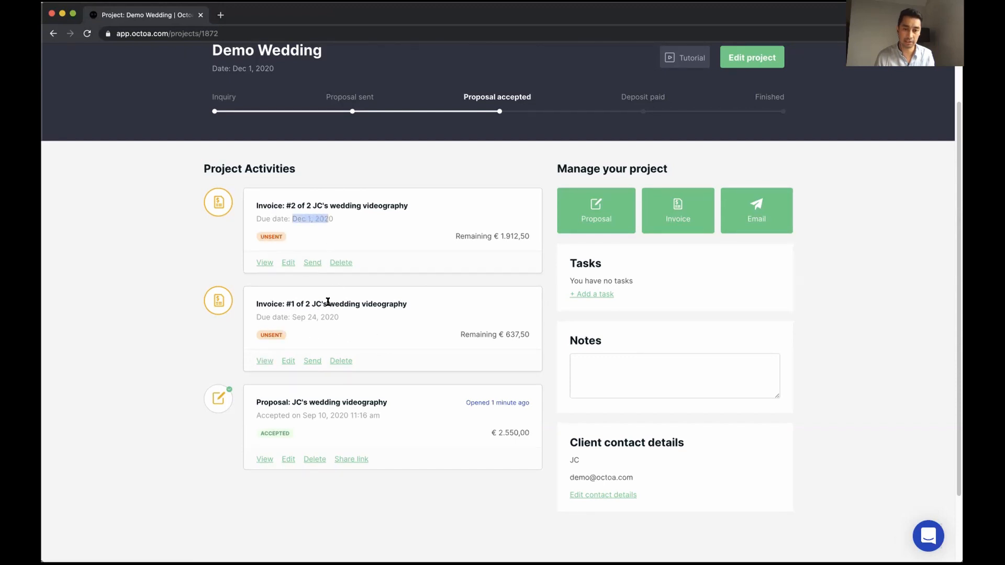
{"action": "left_click_drag", "start_coordinate": [301, 318], "coordinate": [335, 335]}
{"action": "left_click", "coordinate": [336, 336]}
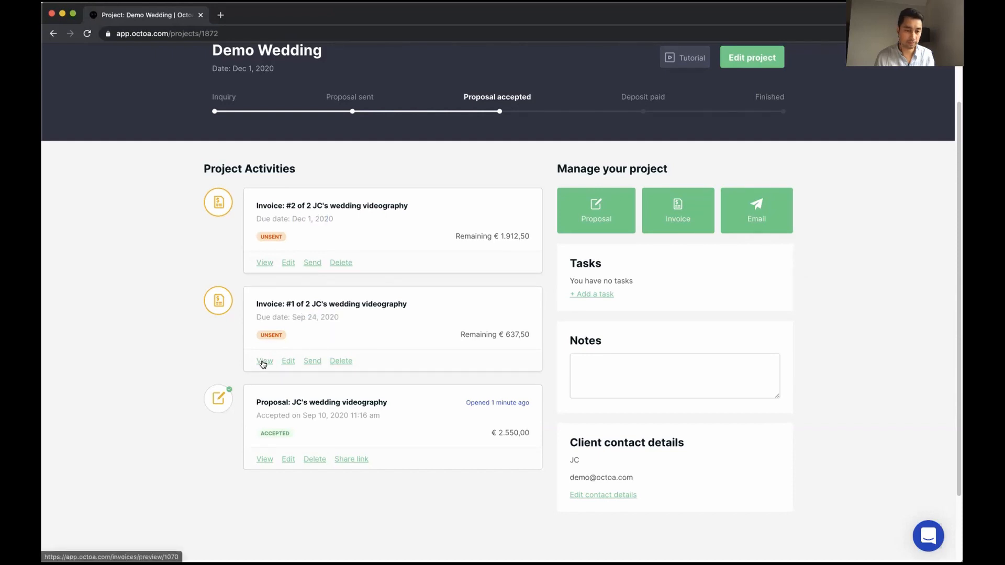
Review invoice #1's preview and payment instructions, then start its email to the client
{"action": "left_click", "coordinate": [263, 362]}
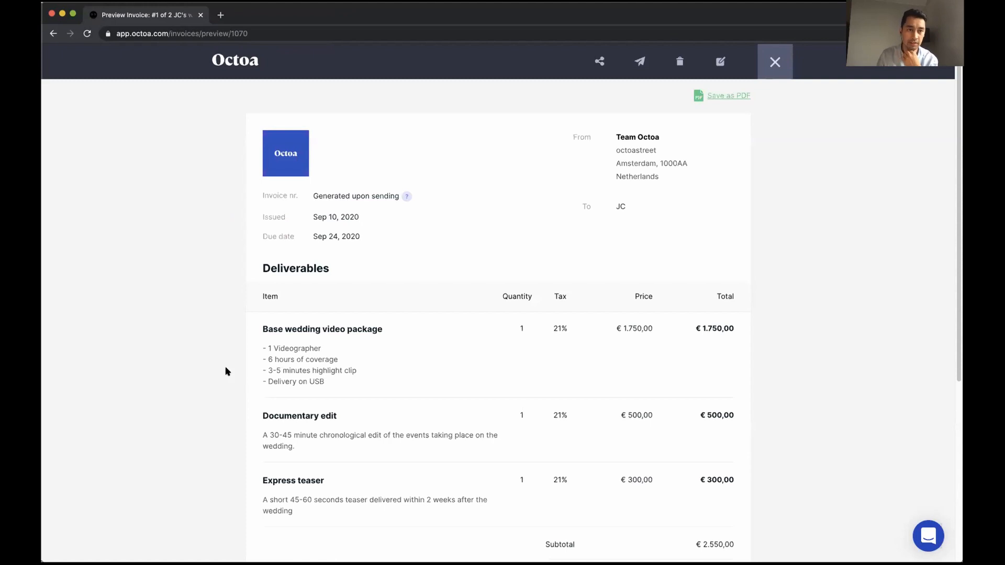
{"action": "scroll", "coordinate": [226, 372], "scroll_direction": "down", "scroll_amount": 1}
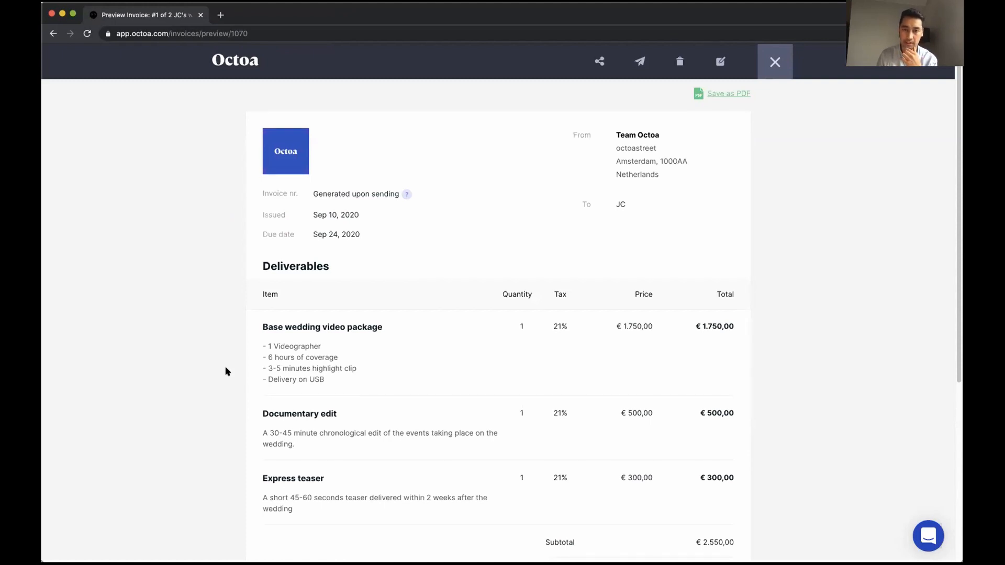
{"action": "scroll", "coordinate": [288, 401], "scroll_direction": "down", "scroll_amount": 5}
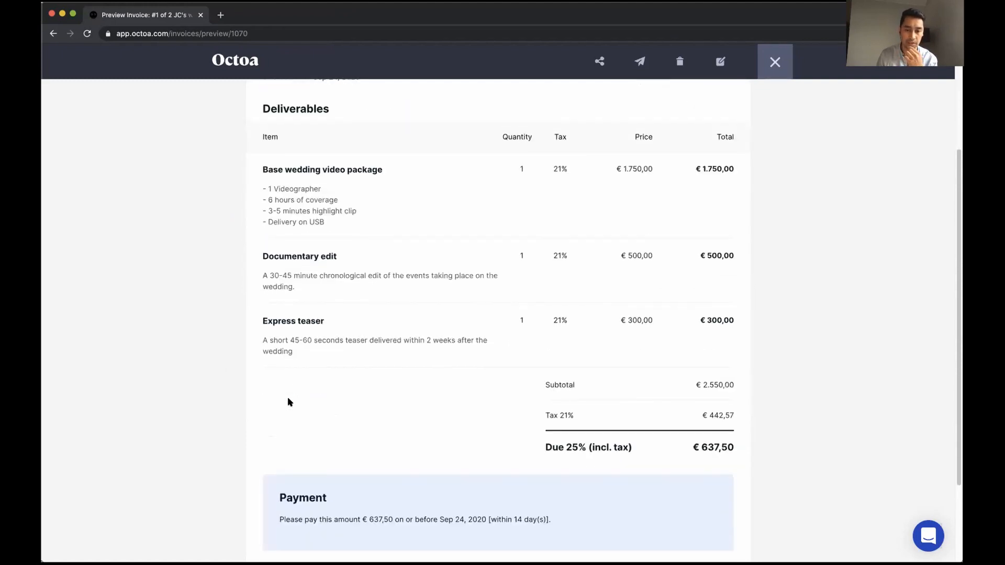
{"action": "scroll", "coordinate": [288, 401], "scroll_direction": "down", "scroll_amount": 2}
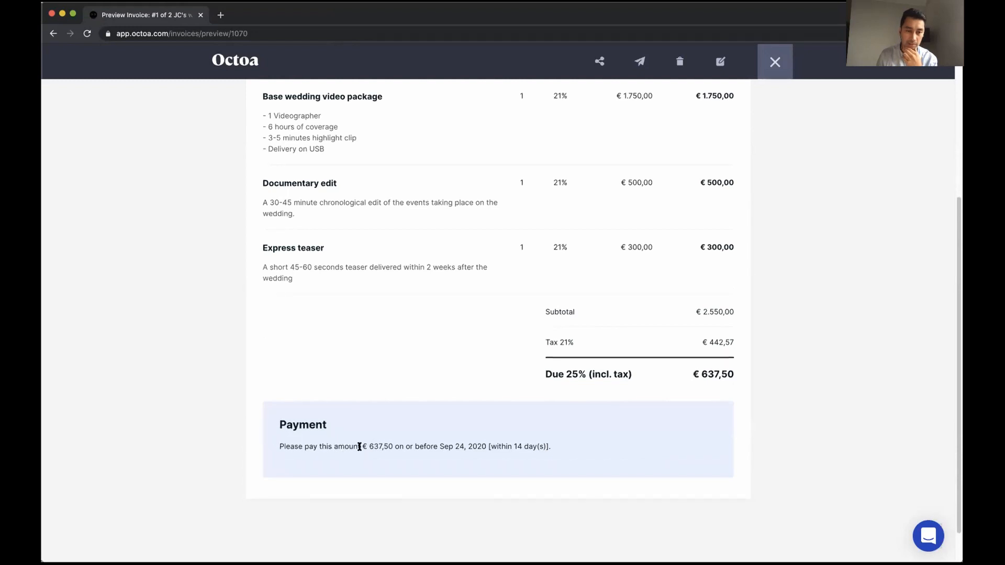
{"action": "left_click_drag", "start_coordinate": [547, 449], "coordinate": [274, 424]}
{"action": "left_click", "coordinate": [269, 480]}
{"action": "scroll", "coordinate": [410, 487], "scroll_direction": "up", "scroll_amount": 5}
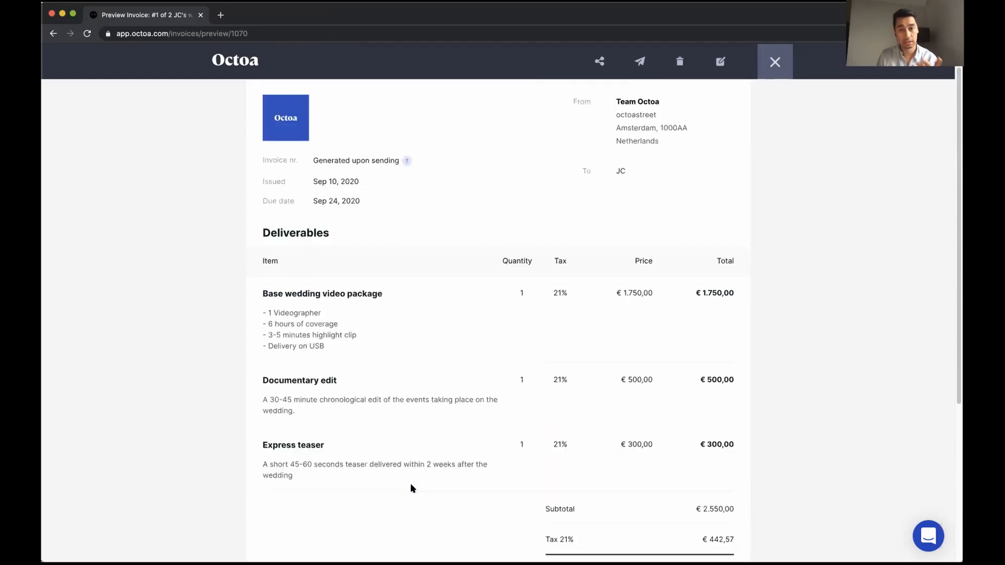
{"action": "left_click", "coordinate": [775, 62]}
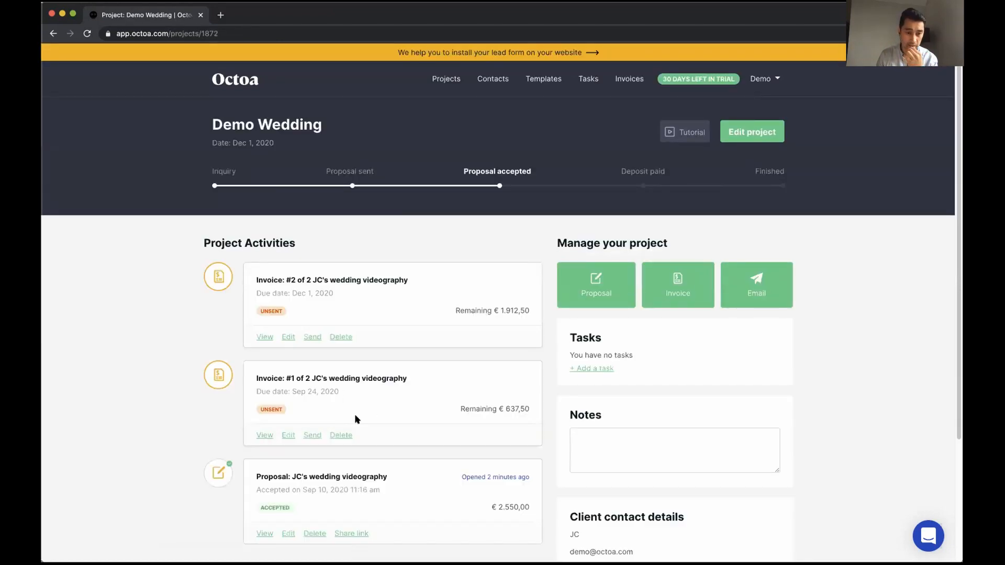
{"action": "left_click", "coordinate": [313, 435]}
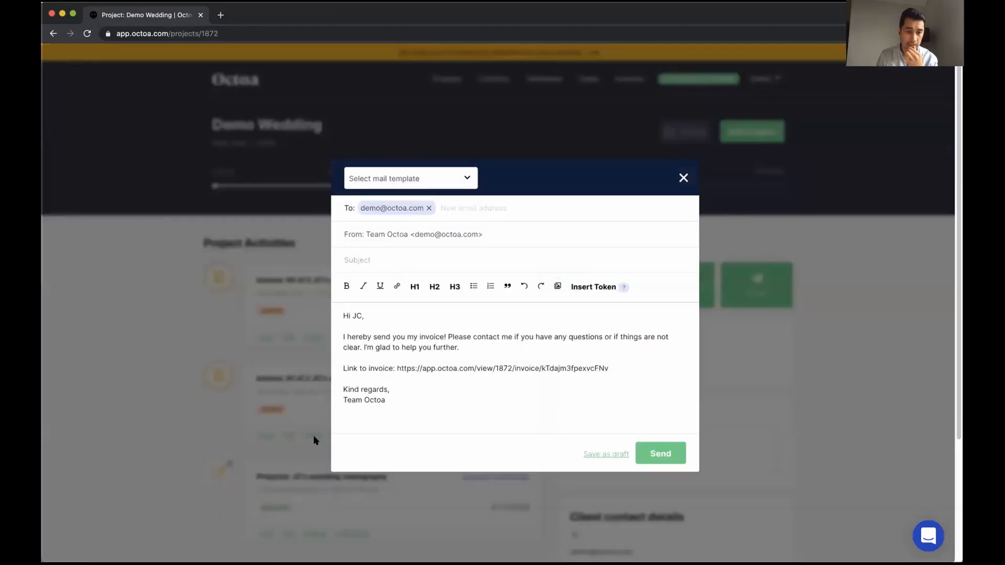
Send the invoice #1 email to the client with the subject 'Invoice'
{"action": "left_click", "coordinate": [386, 255]}
{"action": "type", "text": "Invoice"}
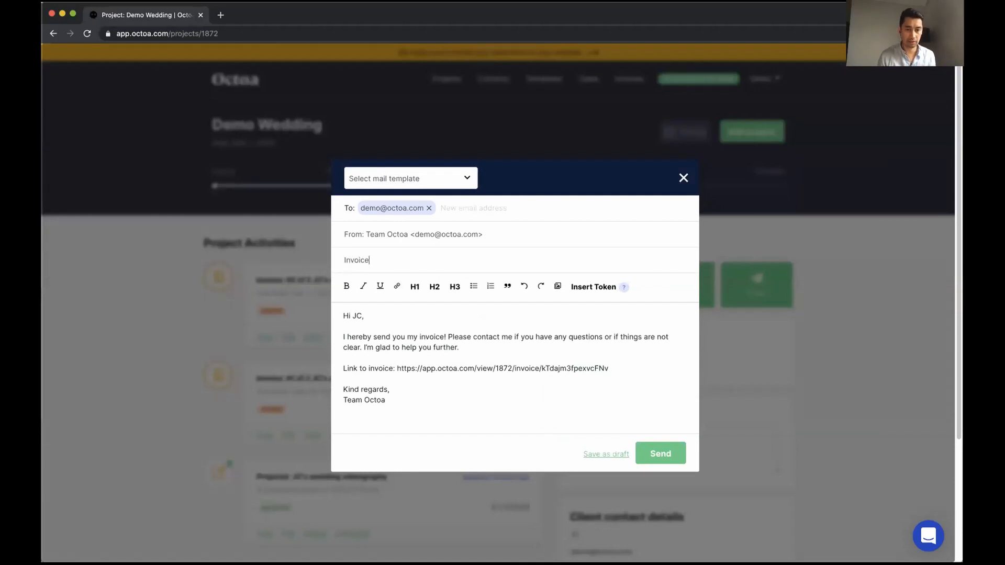
{"action": "left_click", "coordinate": [658, 454]}
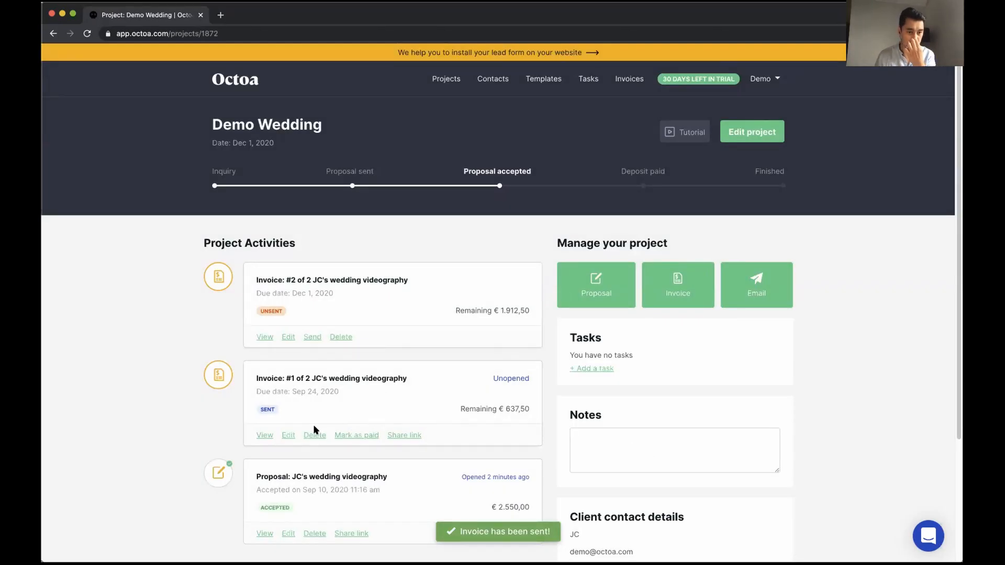
Check the sent invoice #1 in its preview, then close it
{"action": "left_click", "coordinate": [265, 435]}
{"action": "scroll", "coordinate": [234, 423], "scroll_direction": "down", "scroll_amount": 5}
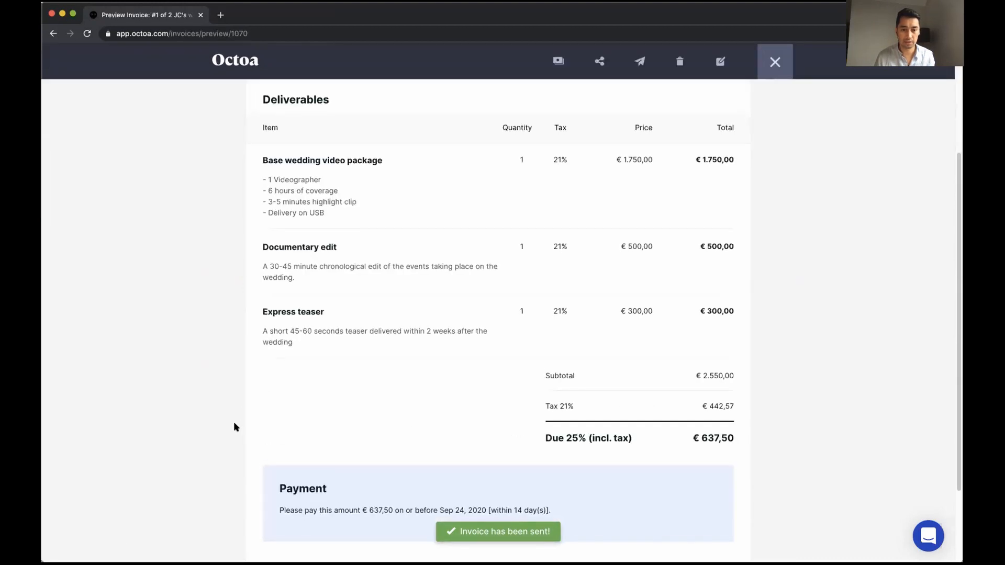
{"action": "left_click_drag", "start_coordinate": [274, 396], "coordinate": [561, 422]}
{"action": "left_click", "coordinate": [555, 424]}
{"action": "scroll", "coordinate": [433, 438], "scroll_direction": "up", "scroll_amount": 1}
{"action": "scroll", "coordinate": [419, 442], "scroll_direction": "up", "scroll_amount": 5}
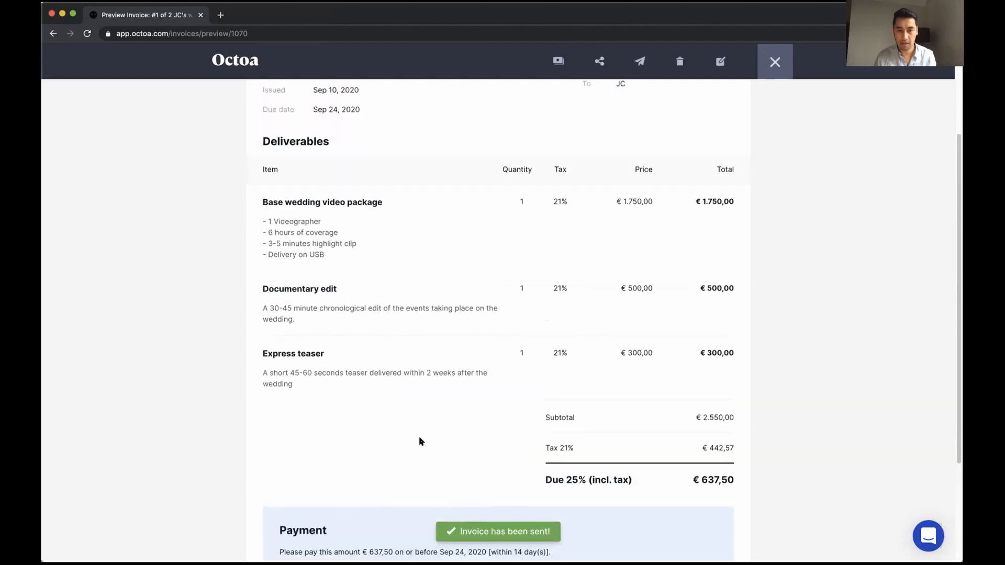
{"action": "scroll", "coordinate": [420, 442], "scroll_direction": "down", "scroll_amount": 6}
{"action": "scroll", "coordinate": [586, 233], "scroll_direction": "up", "scroll_amount": 6}
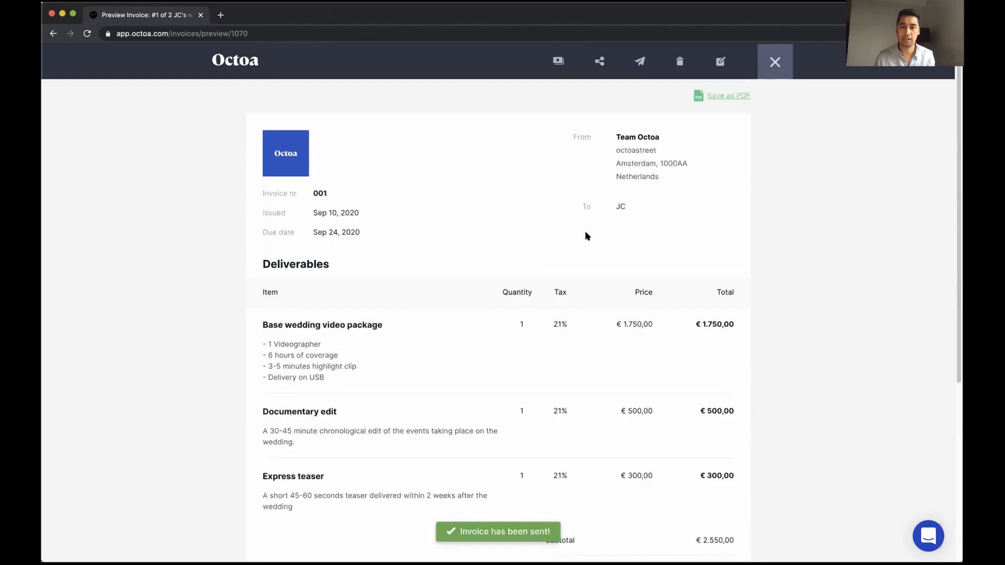
{"action": "left_click", "coordinate": [775, 62]}
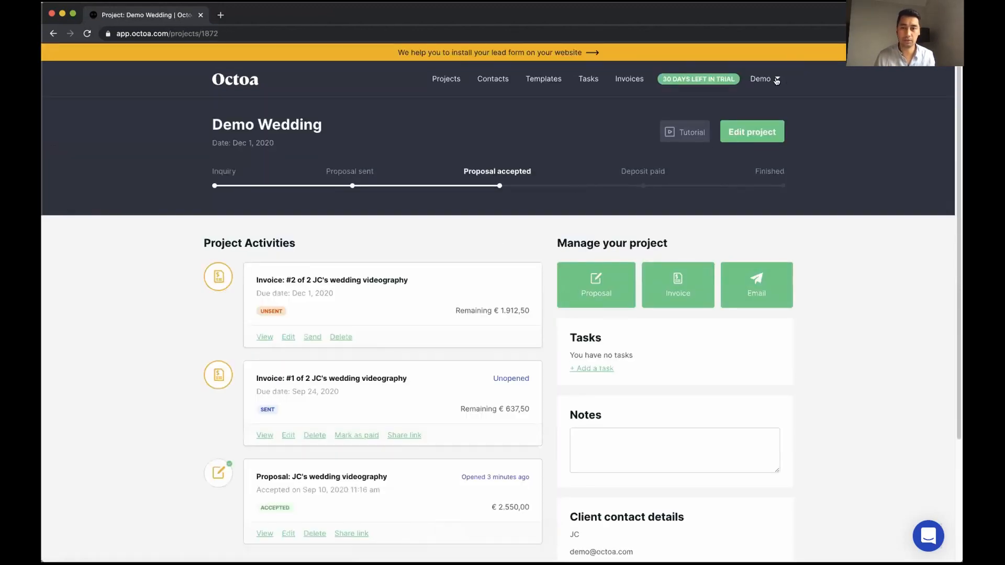
{"action": "left_click", "coordinate": [775, 79]}
In Invoicing settings, add an invoice footer row 'Account name' with value 'Octoa'
{"action": "left_click", "coordinate": [757, 97]}
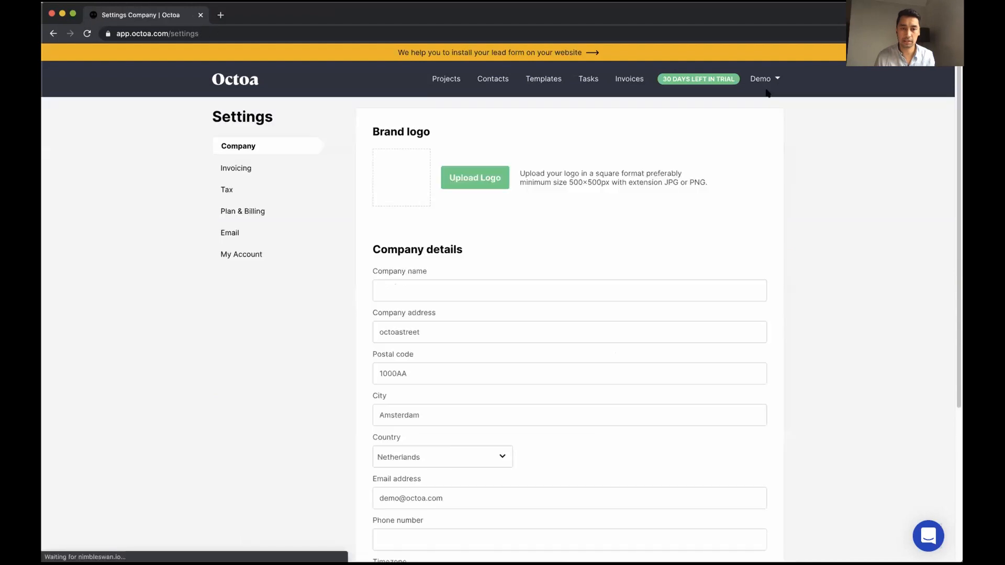
{"action": "left_click", "coordinate": [243, 167]}
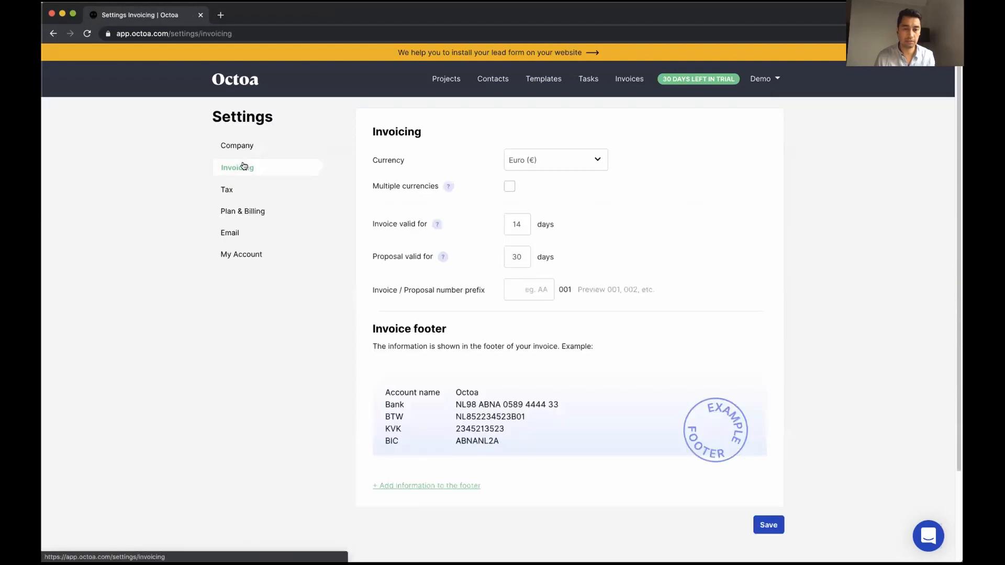
{"action": "double_click", "coordinate": [379, 330]}
{"action": "left_click", "coordinate": [417, 485]}
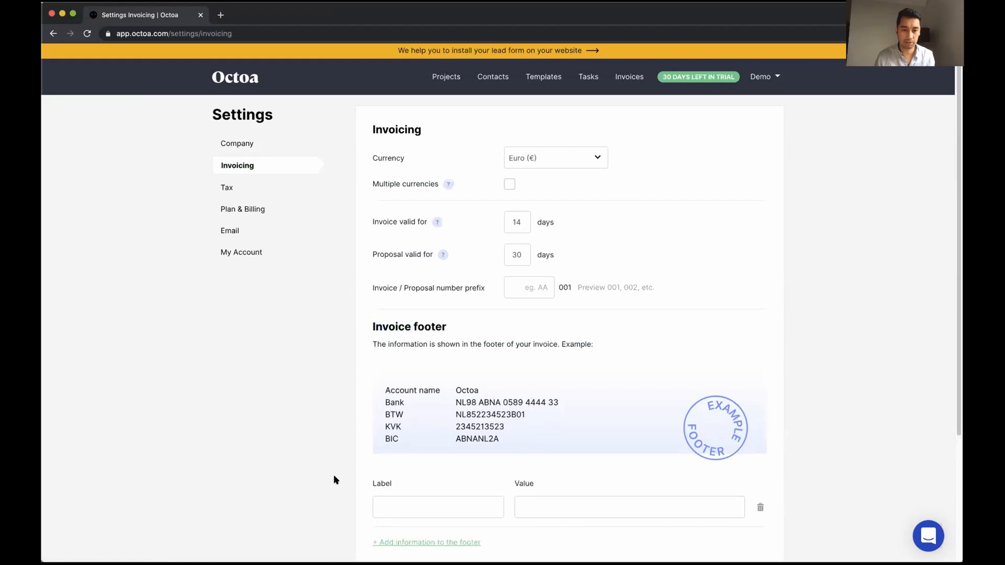
{"action": "scroll", "coordinate": [335, 475], "scroll_direction": "down", "scroll_amount": 3}
{"action": "left_click", "coordinate": [396, 442]}
{"action": "type", "text": "Account"}
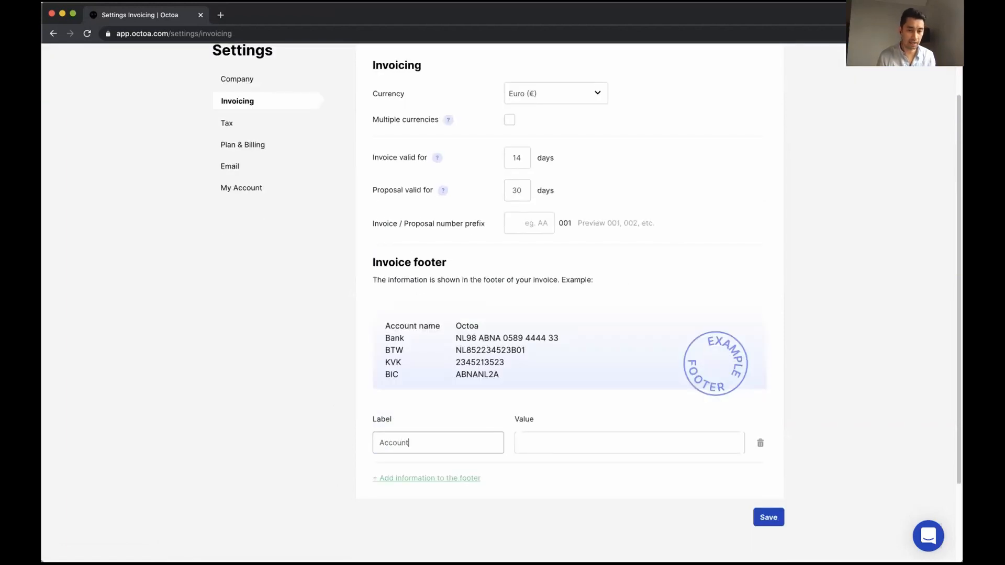
{"action": "type", "text": " name"}
{"action": "key", "text": "Tab"}
{"action": "type", "text": "Oc"}
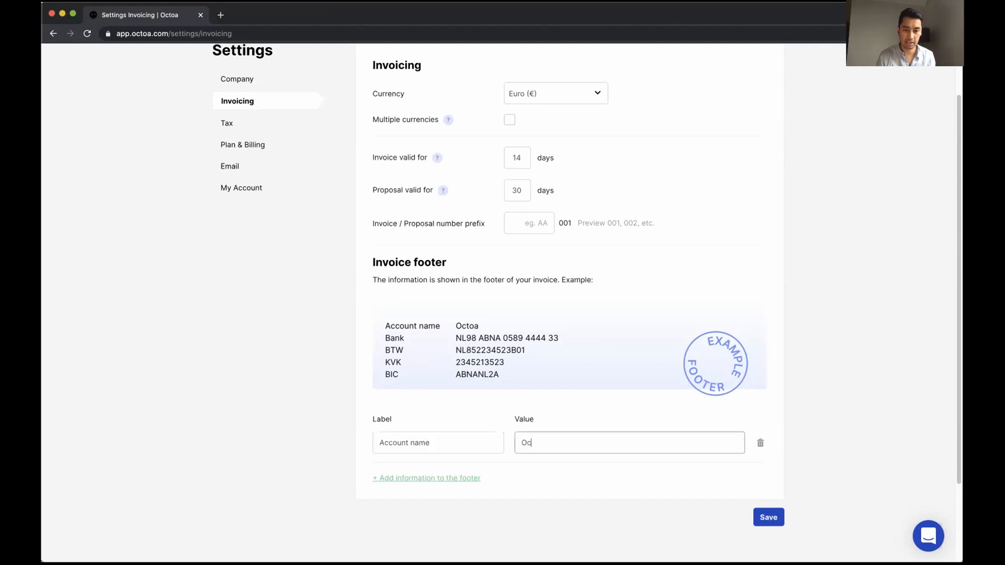
{"action": "type", "text": "toa"}
{"action": "left_click", "coordinate": [486, 470]}
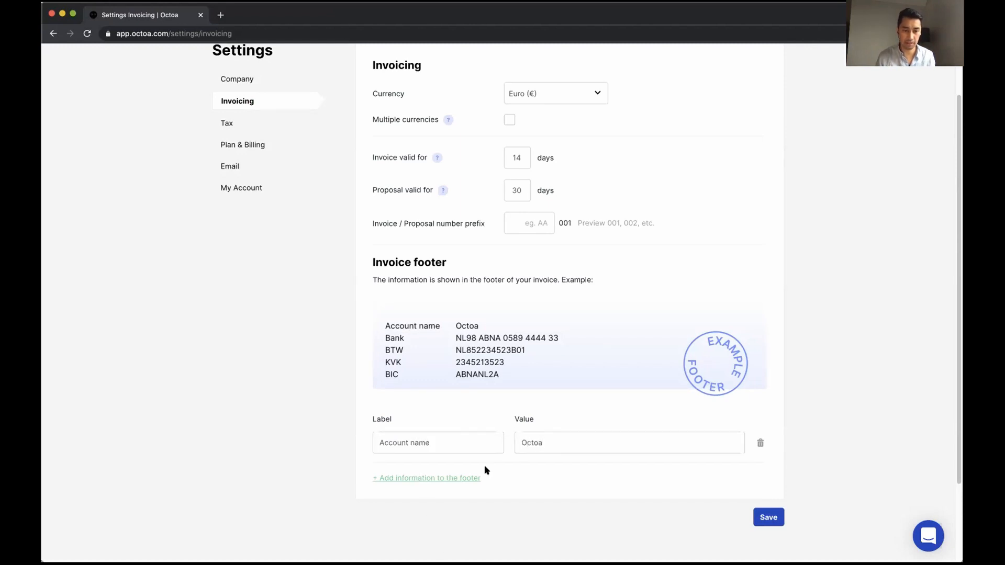
Add a 'Bank' footer row holding the bank account number and save the settings
{"action": "left_click", "coordinate": [409, 482]}
{"action": "type", "text": "B"}
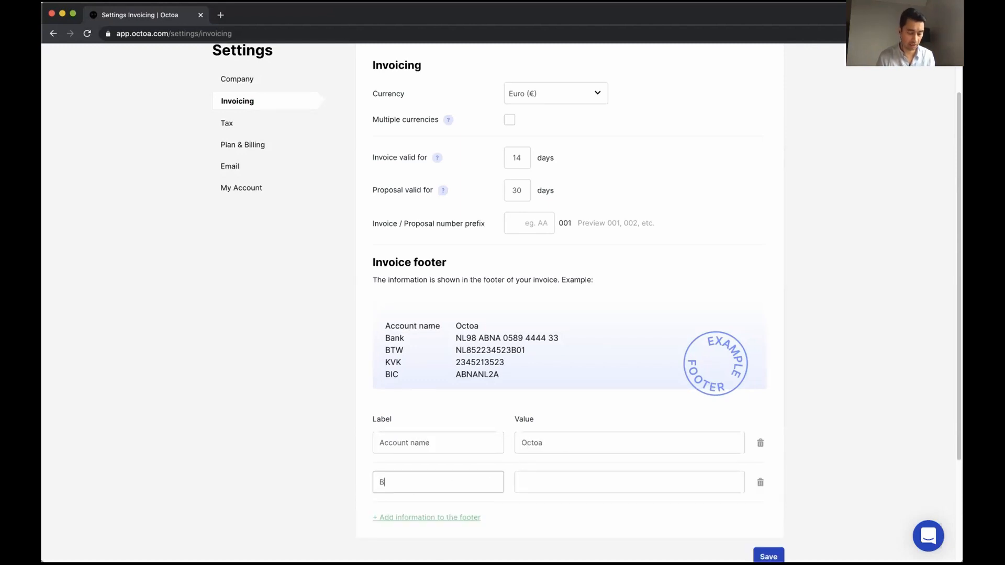
{"action": "type", "text": "ank"}
{"action": "left_click", "coordinate": [533, 482]}
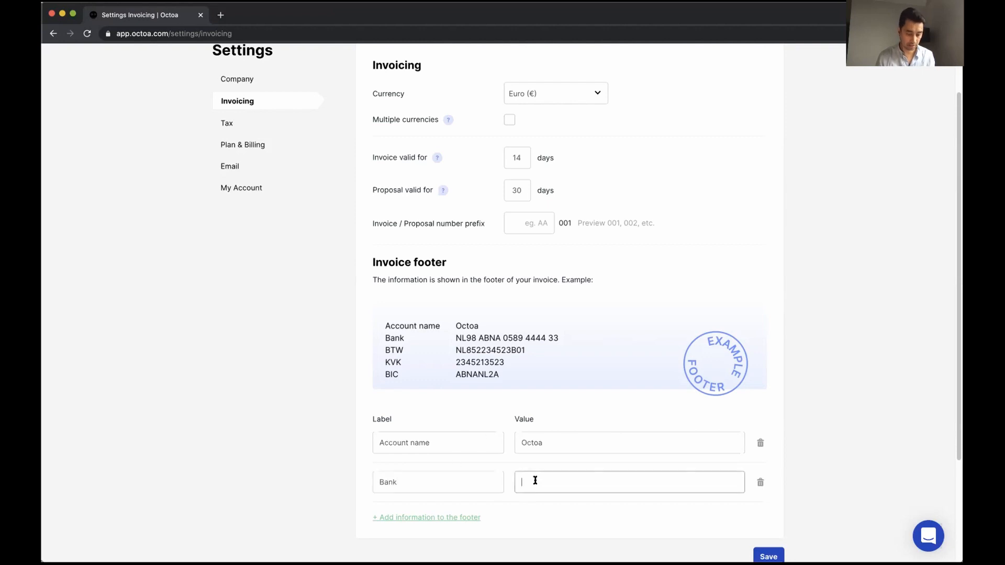
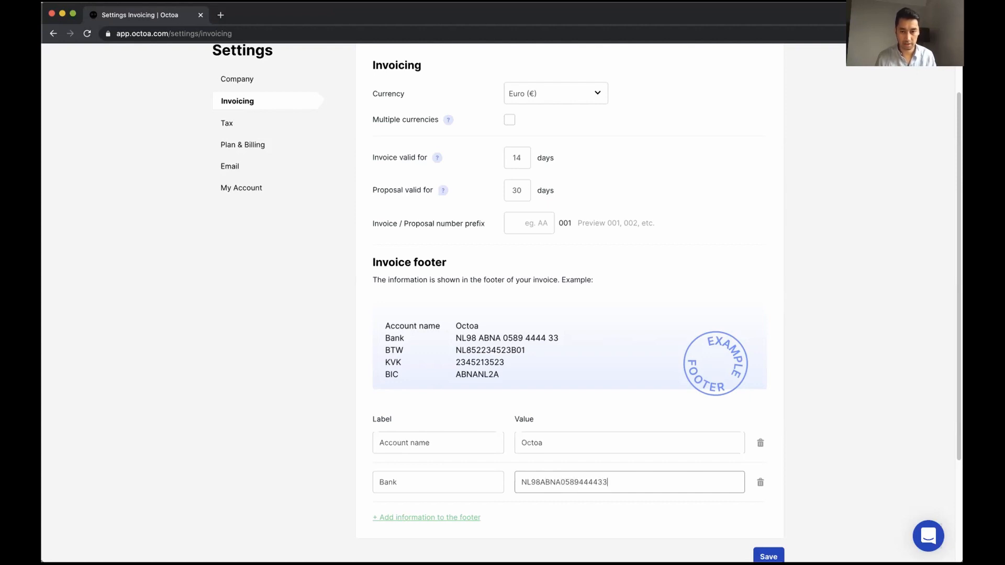
{"action": "scroll", "coordinate": [447, 492], "scroll_direction": "down", "scroll_amount": 1}
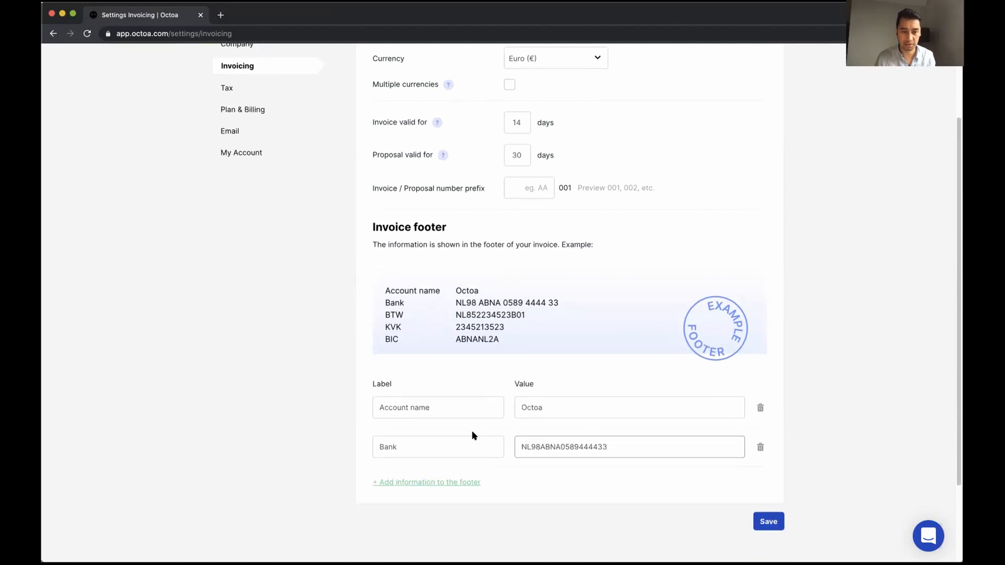
{"action": "left_click", "coordinate": [769, 522]}
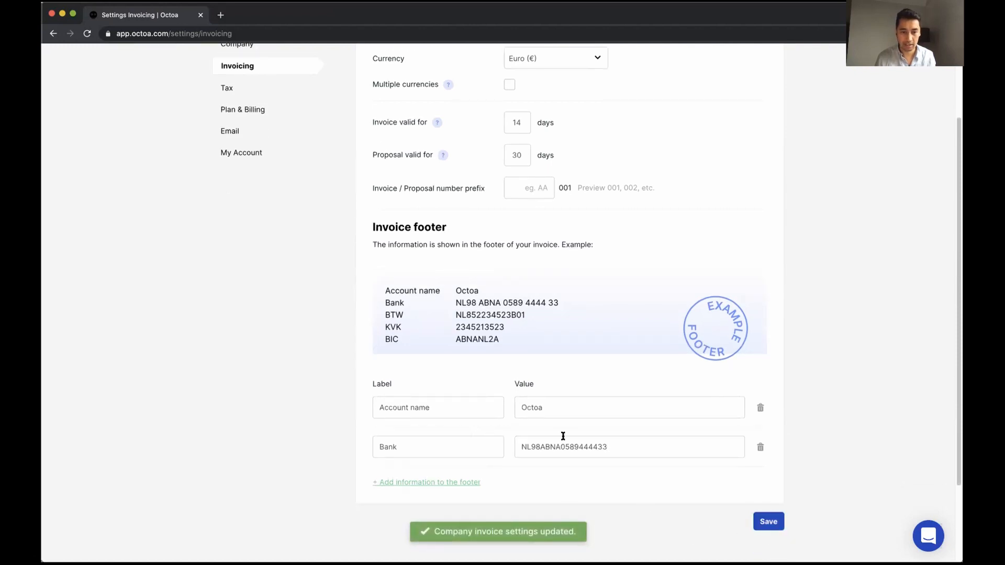
{"action": "scroll", "coordinate": [609, 476], "scroll_direction": "up", "scroll_amount": 2}
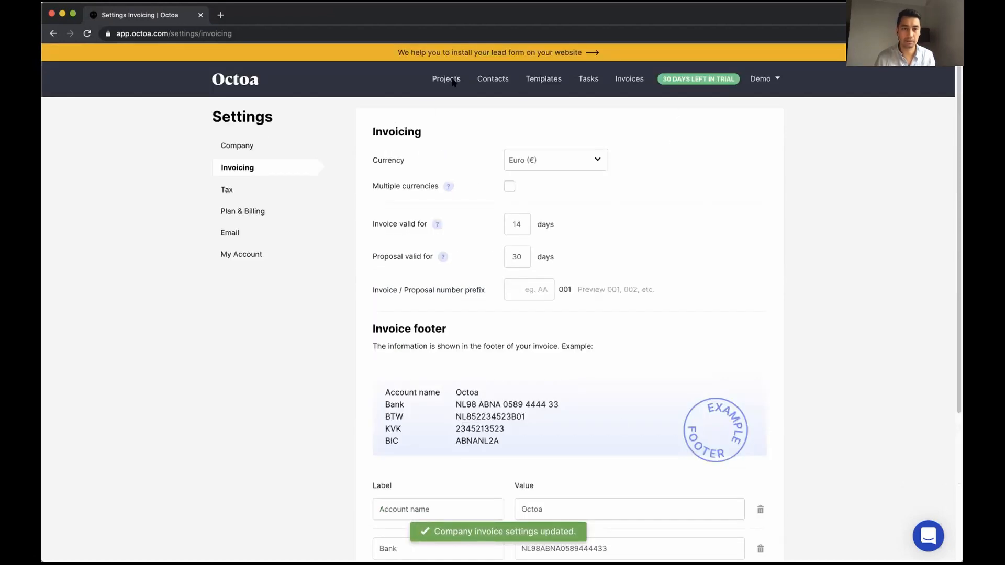
Go to Projects, decline the video offer, and open invoice #1 in Demo Wedding
{"action": "left_click", "coordinate": [444, 79]}
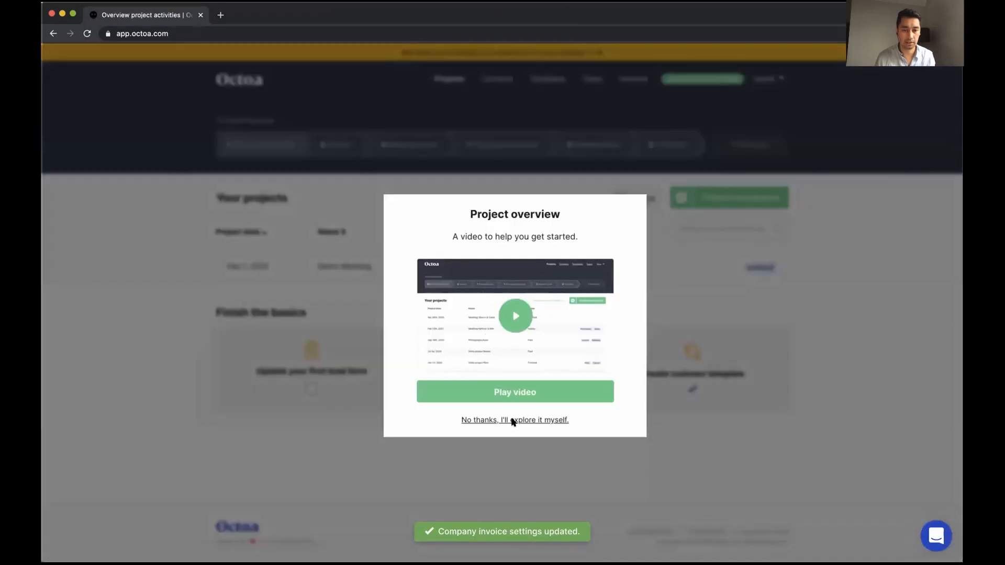
{"action": "left_click", "coordinate": [513, 420]}
{"action": "left_click", "coordinate": [484, 264]}
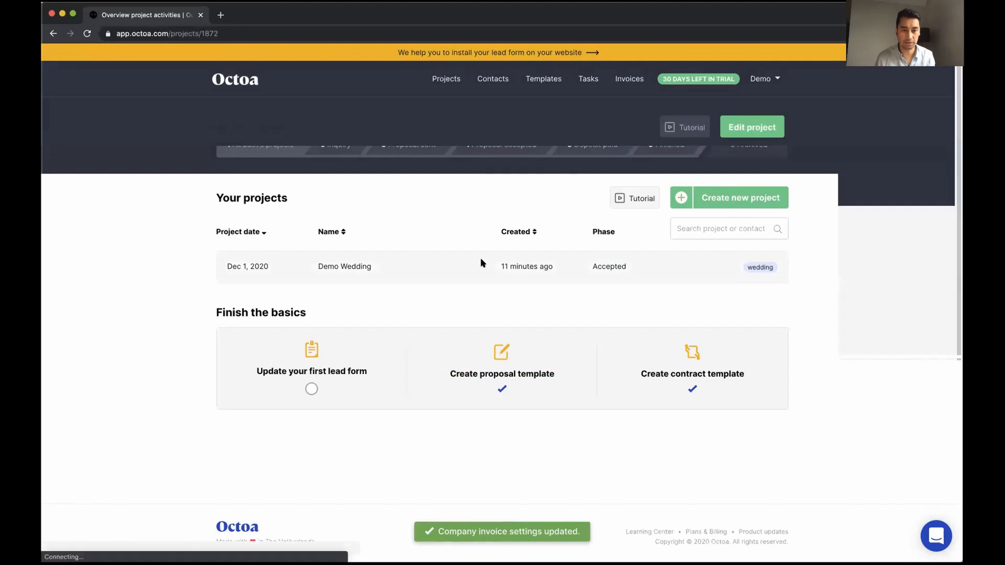
{"action": "scroll", "coordinate": [436, 329], "scroll_direction": "down", "scroll_amount": 1}
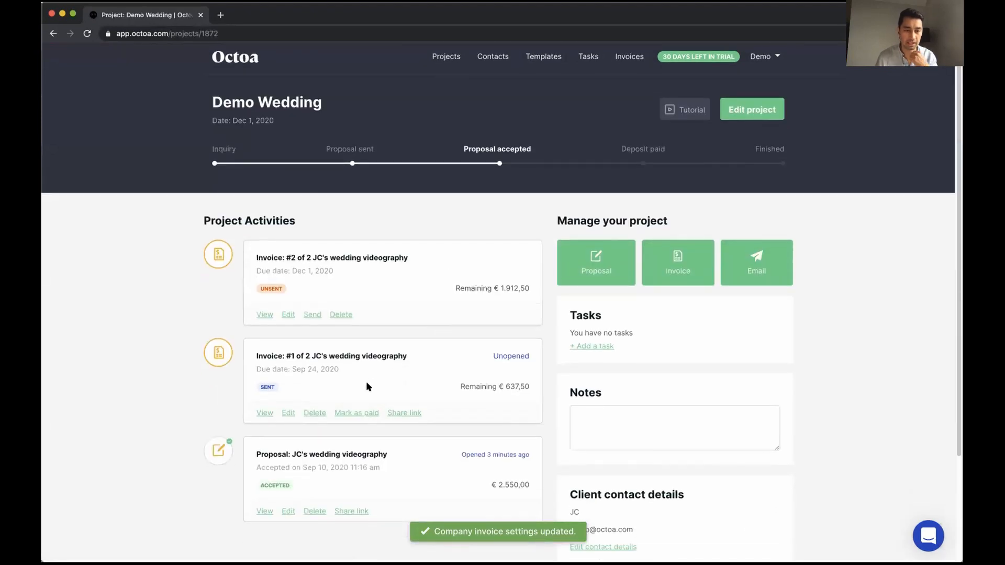
{"action": "left_click", "coordinate": [265, 414]}
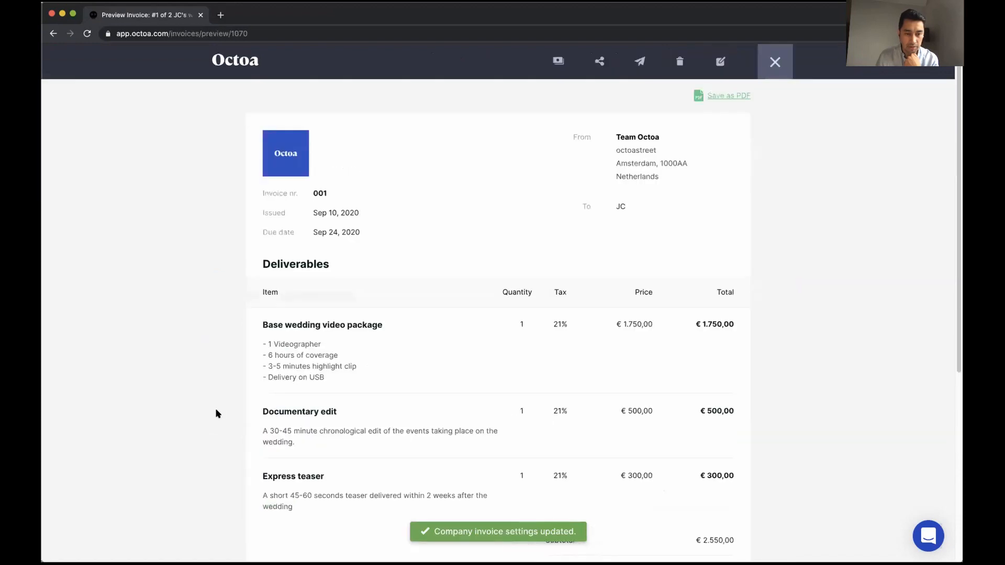
Confirm the Payment box lists the Account name and Bank rows, then close the preview
{"action": "scroll", "coordinate": [215, 413], "scroll_direction": "down", "scroll_amount": 5}
{"action": "left_click_drag", "start_coordinate": [284, 400], "coordinate": [339, 402]}
{"action": "left_click", "coordinate": [362, 406]}
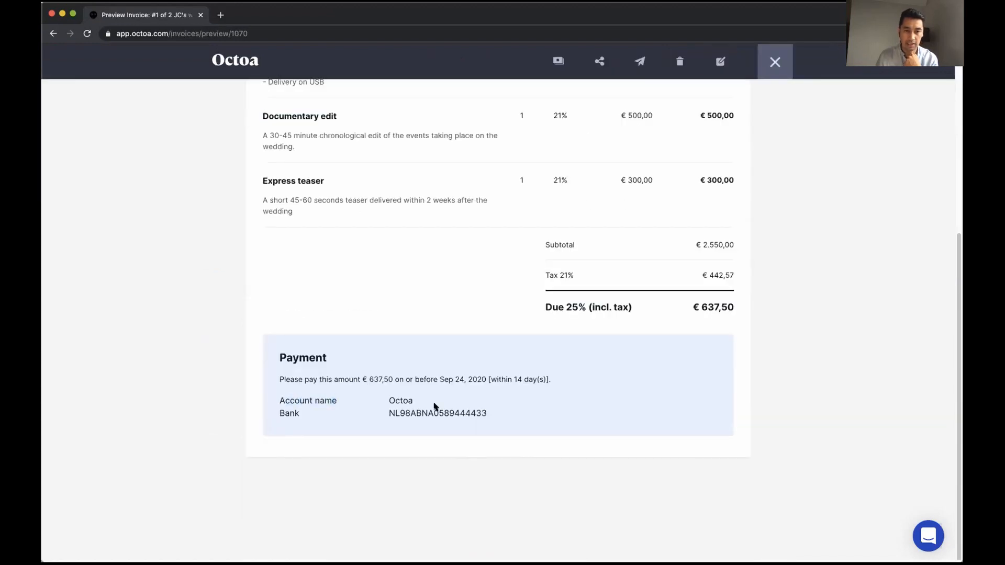
{"action": "left_click_drag", "start_coordinate": [489, 414], "coordinate": [277, 399]}
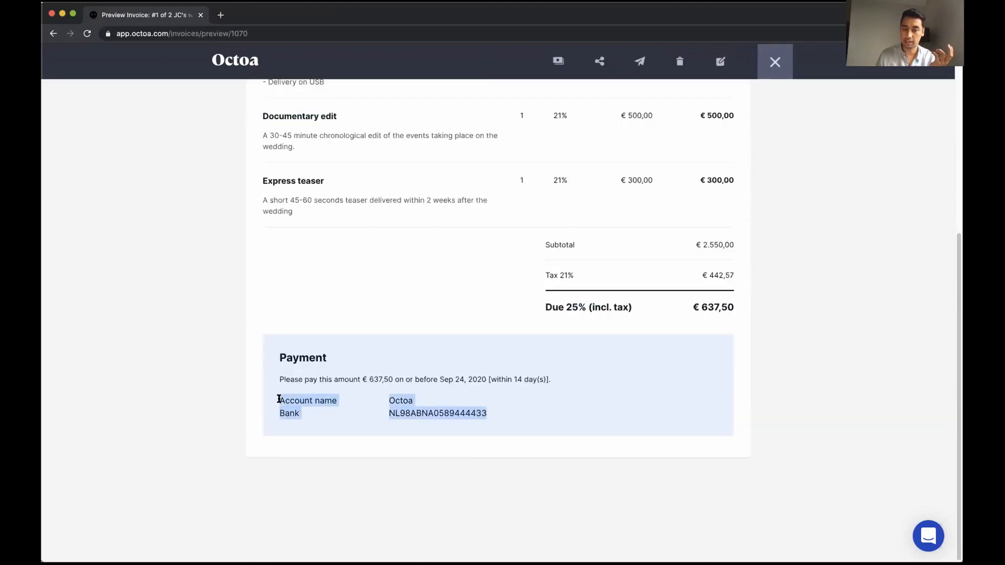
{"action": "left_click", "coordinate": [308, 401]}
{"action": "triple_click", "coordinate": [308, 402]}
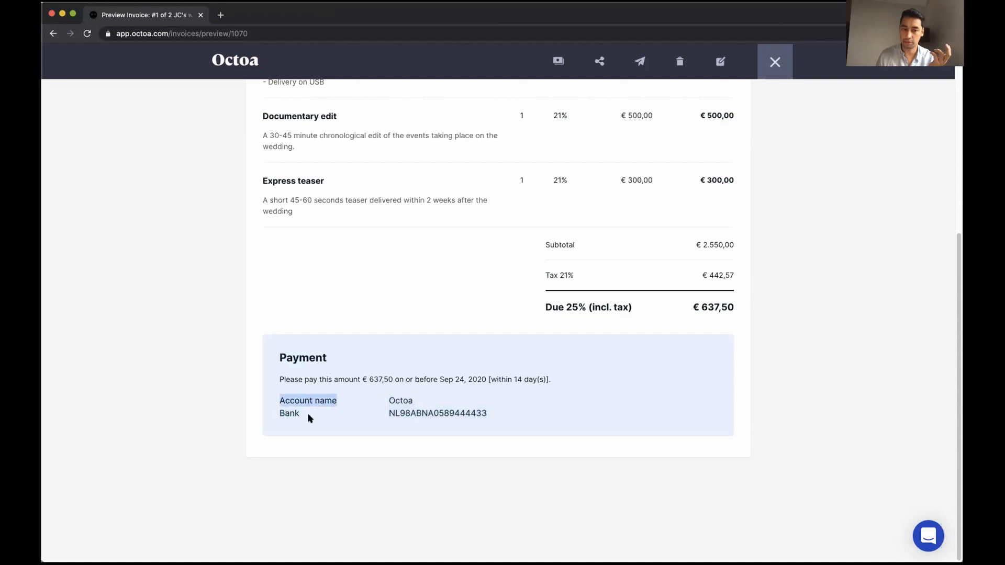
{"action": "left_click_drag", "start_coordinate": [286, 401], "coordinate": [310, 403]}
{"action": "left_click", "coordinate": [319, 409]}
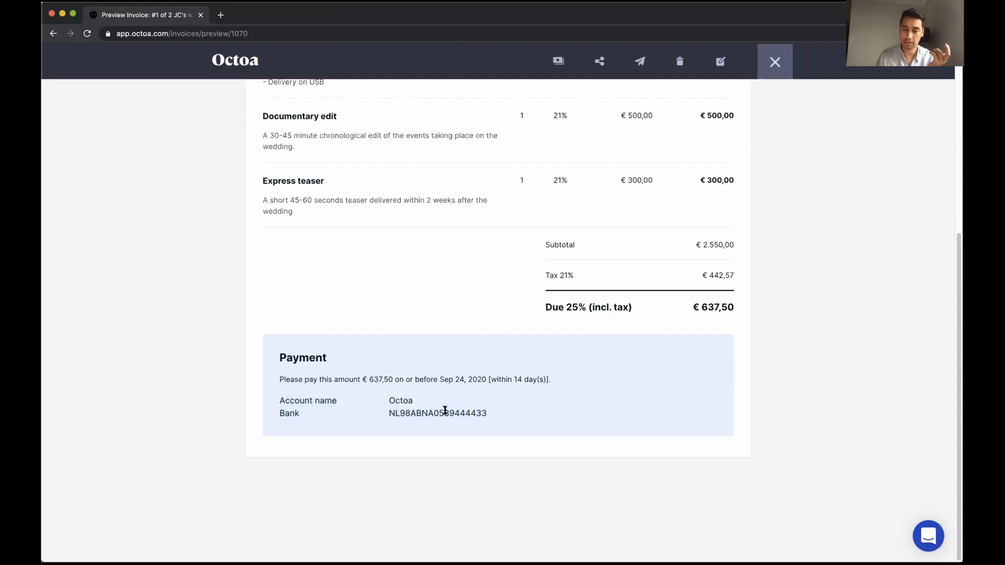
{"action": "left_click_drag", "start_coordinate": [474, 414], "coordinate": [386, 404]}
{"action": "left_click", "coordinate": [374, 404]}
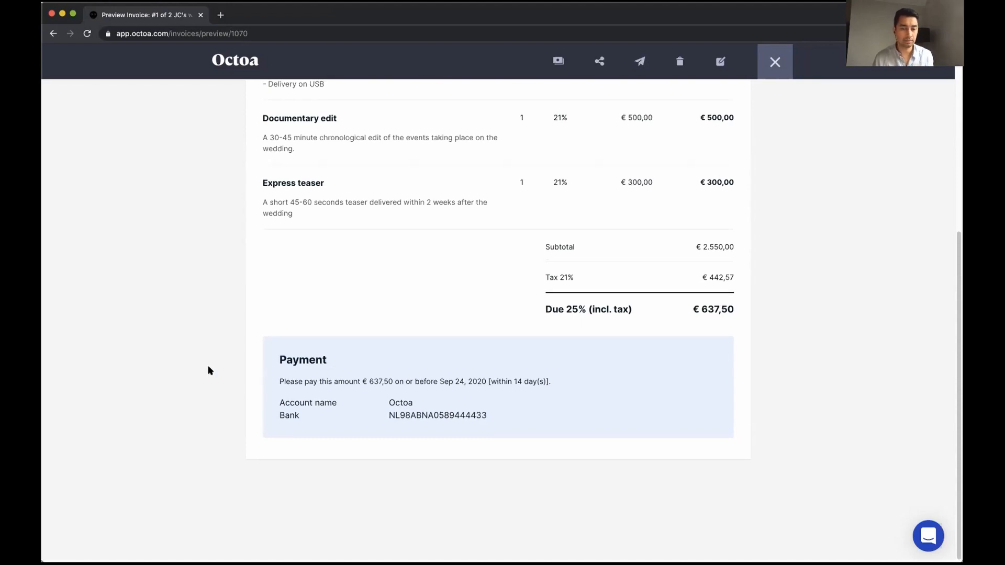
{"action": "scroll", "coordinate": [240, 377], "scroll_direction": "up", "scroll_amount": 2}
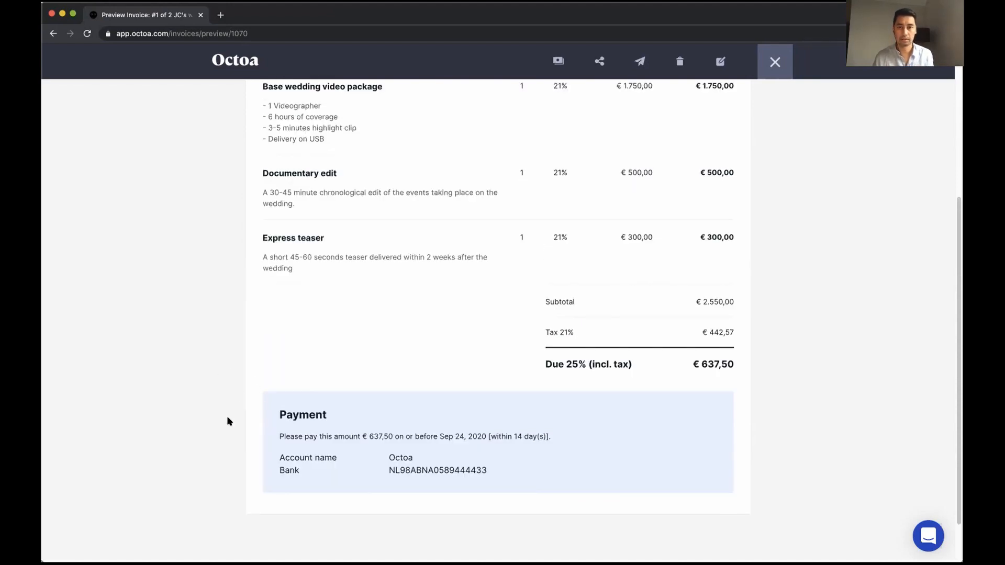
{"action": "scroll", "coordinate": [227, 417], "scroll_direction": "up", "scroll_amount": 6}
{"action": "scroll", "coordinate": [216, 411], "scroll_direction": "down", "scroll_amount": 8}
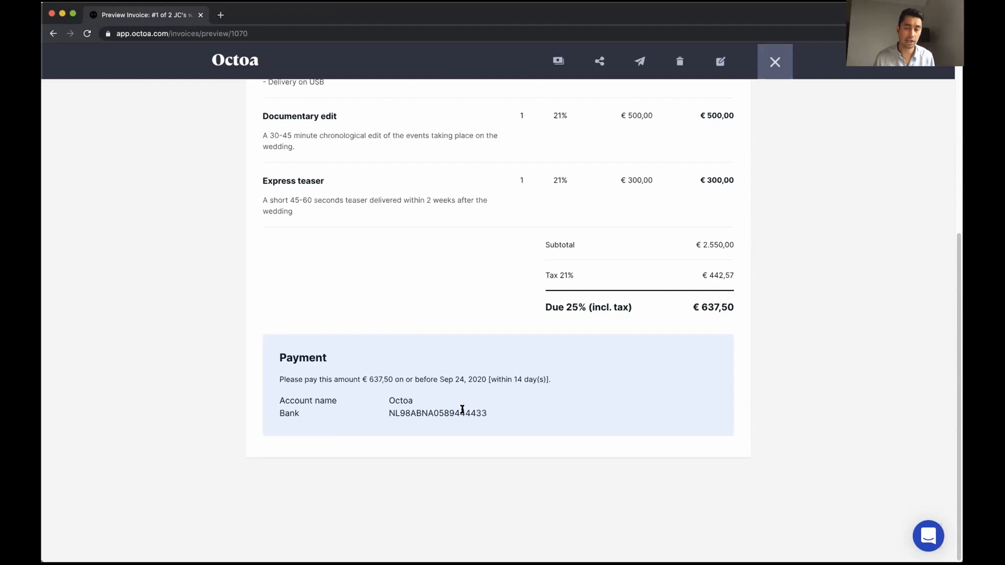
{"action": "scroll", "coordinate": [487, 399], "scroll_direction": "up", "scroll_amount": 5}
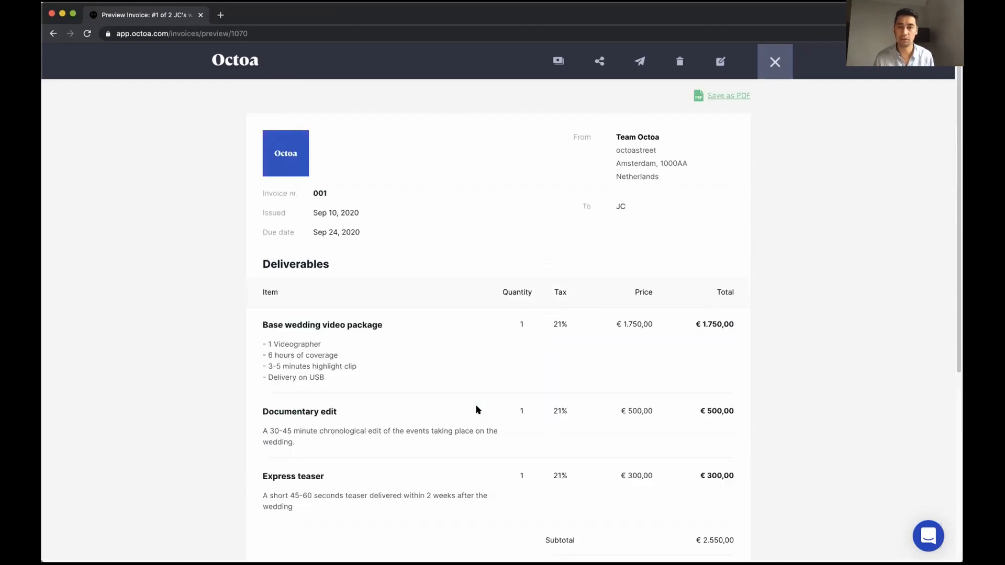
{"action": "scroll", "coordinate": [456, 415], "scroll_direction": "down", "scroll_amount": 5}
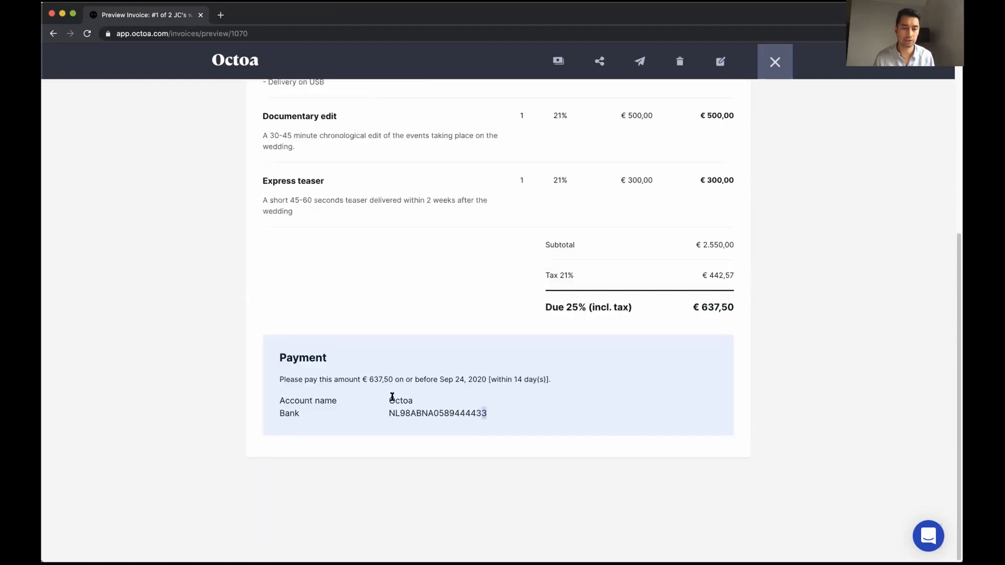
{"action": "scroll", "coordinate": [516, 409], "scroll_direction": "up", "scroll_amount": 5}
{"action": "left_click", "coordinate": [770, 61]}
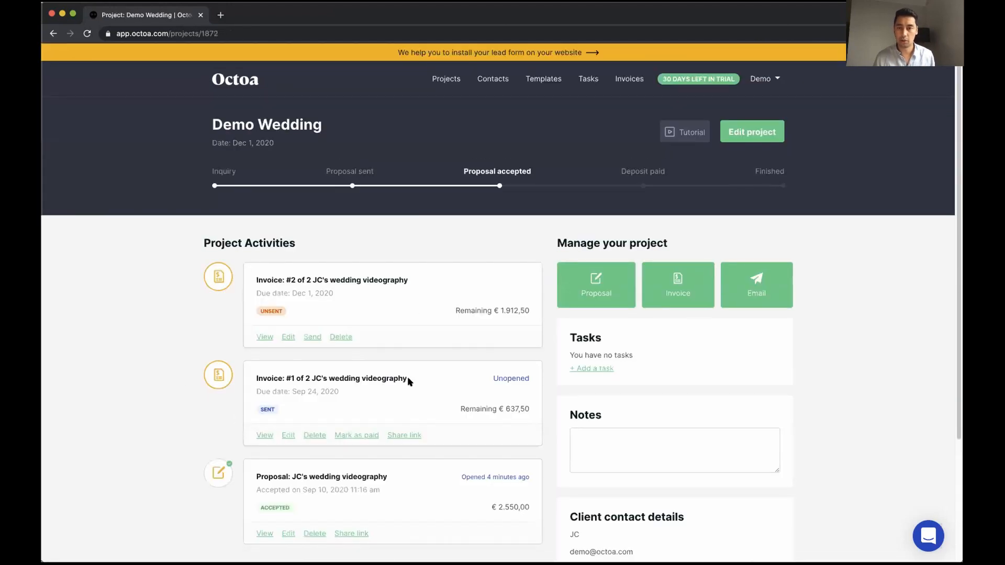
Record a €637,50 payment against invoice #1
{"action": "left_click", "coordinate": [359, 435]}
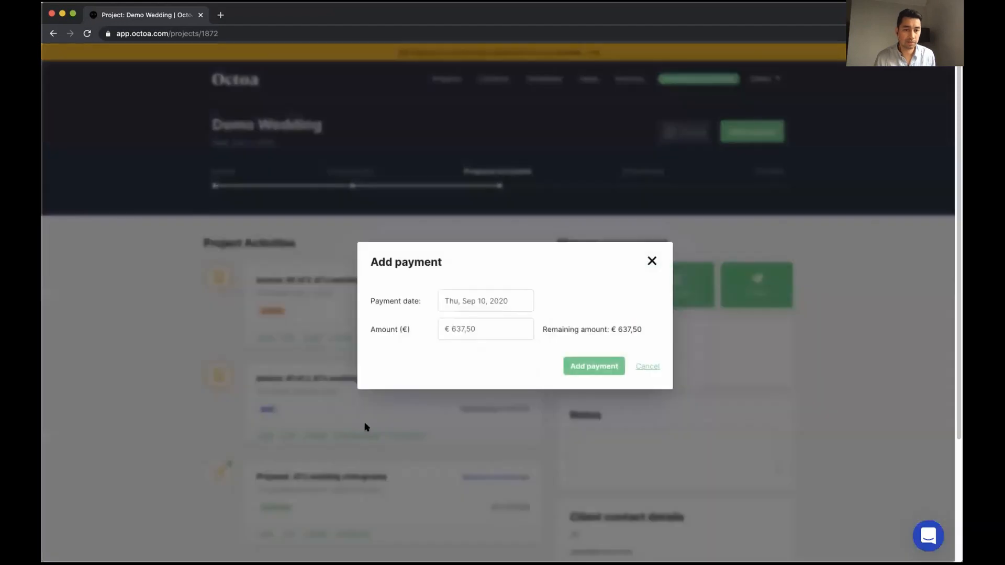
{"action": "left_click", "coordinate": [493, 333]}
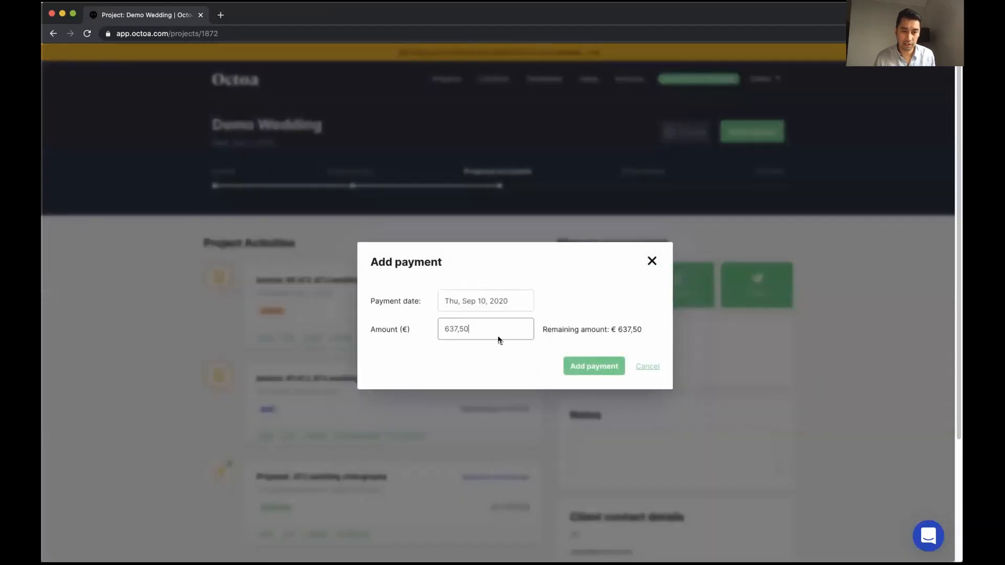
{"action": "left_click", "coordinate": [580, 366]}
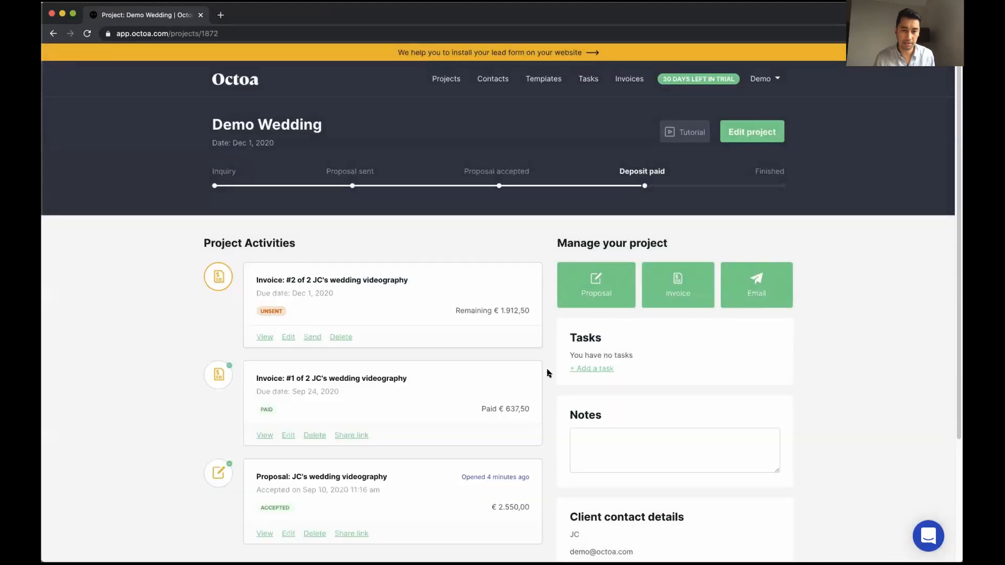
Check the payment received line in the paid invoice #1's preview, then close it
{"action": "scroll", "coordinate": [292, 322], "scroll_direction": "down", "scroll_amount": 2}
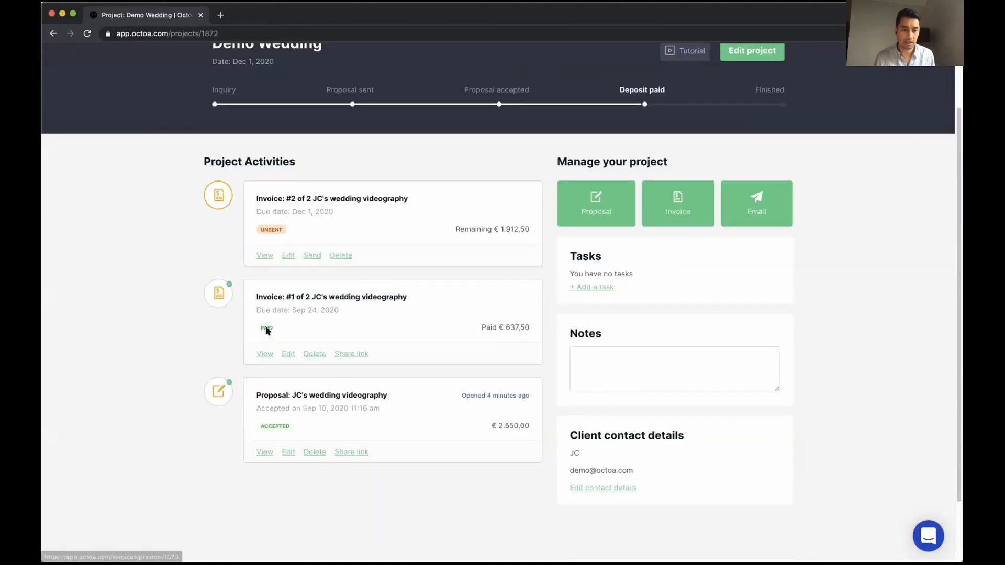
{"action": "left_click", "coordinate": [263, 354]}
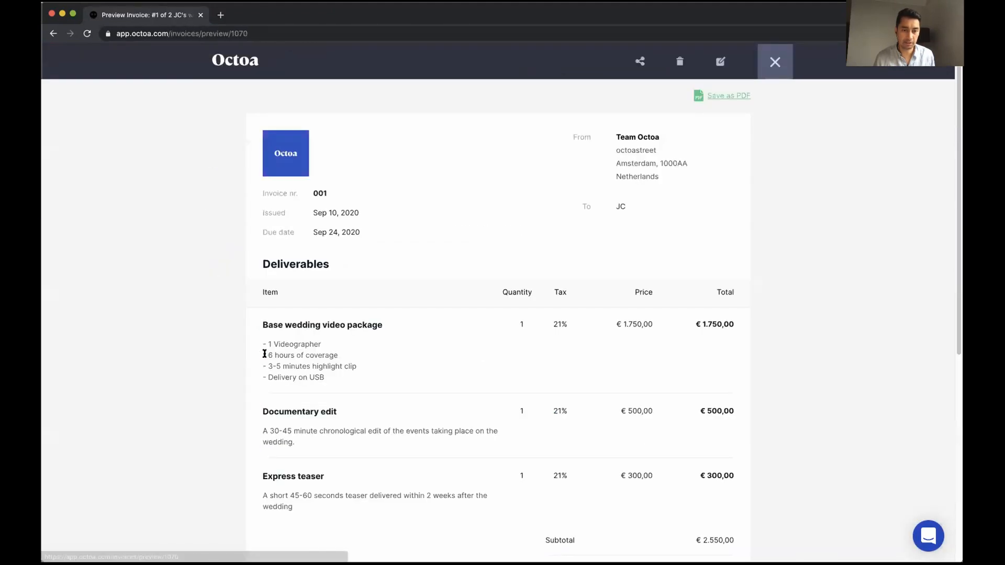
{"action": "scroll", "coordinate": [276, 369], "scroll_direction": "down", "scroll_amount": 6}
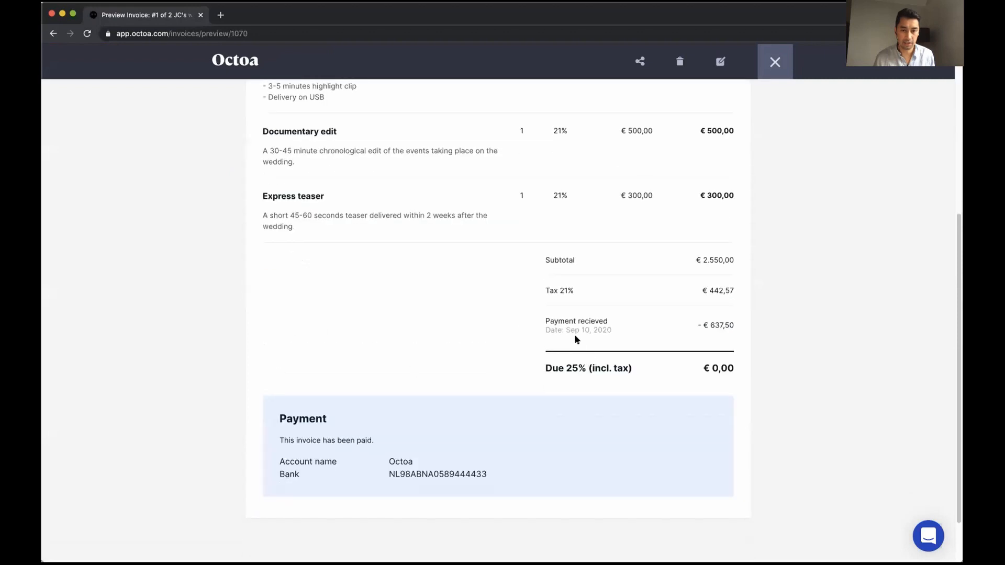
{"action": "left_click_drag", "start_coordinate": [571, 321], "coordinate": [594, 328]}
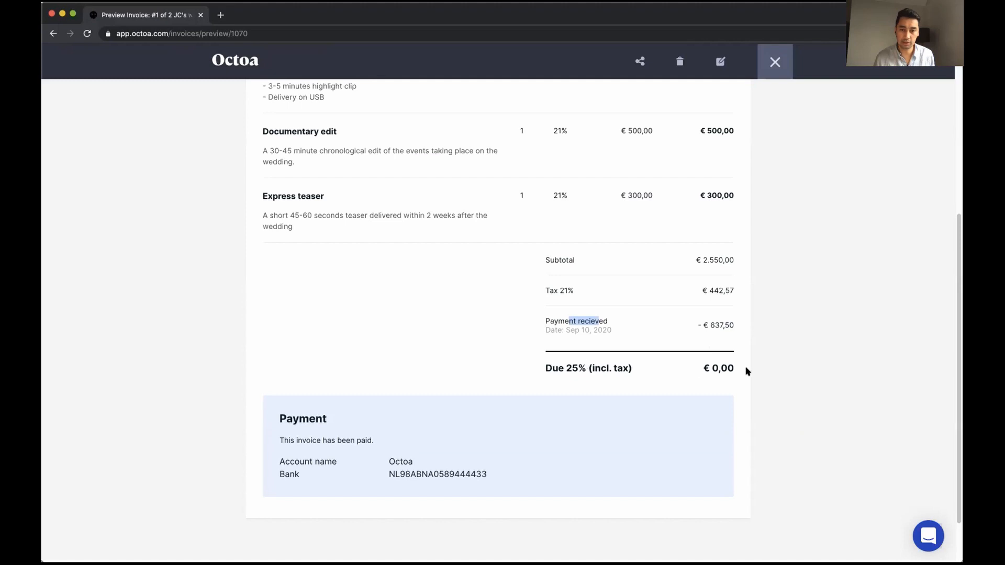
{"action": "scroll", "coordinate": [759, 366], "scroll_direction": "up", "scroll_amount": 10}
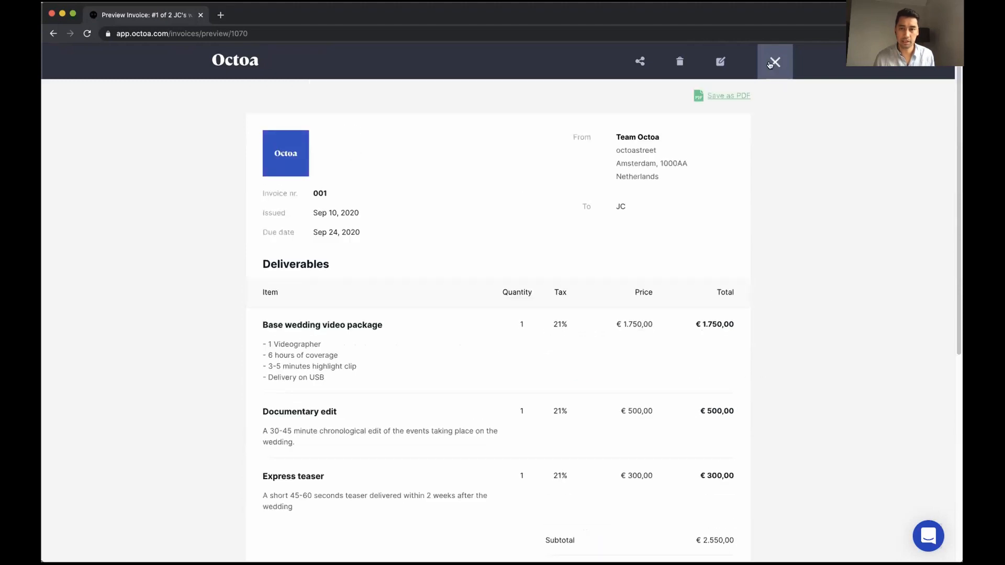
{"action": "left_click", "coordinate": [776, 63]}
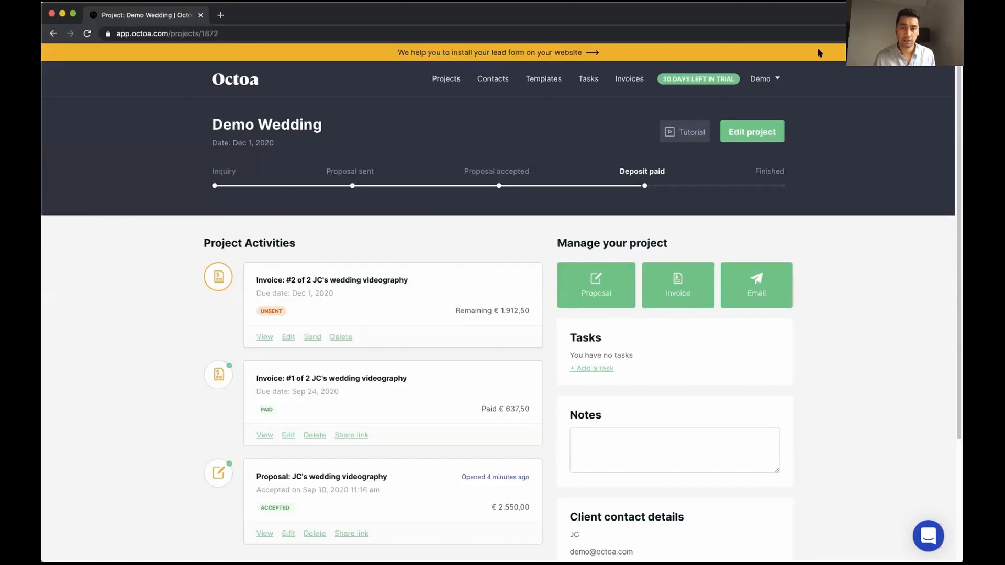
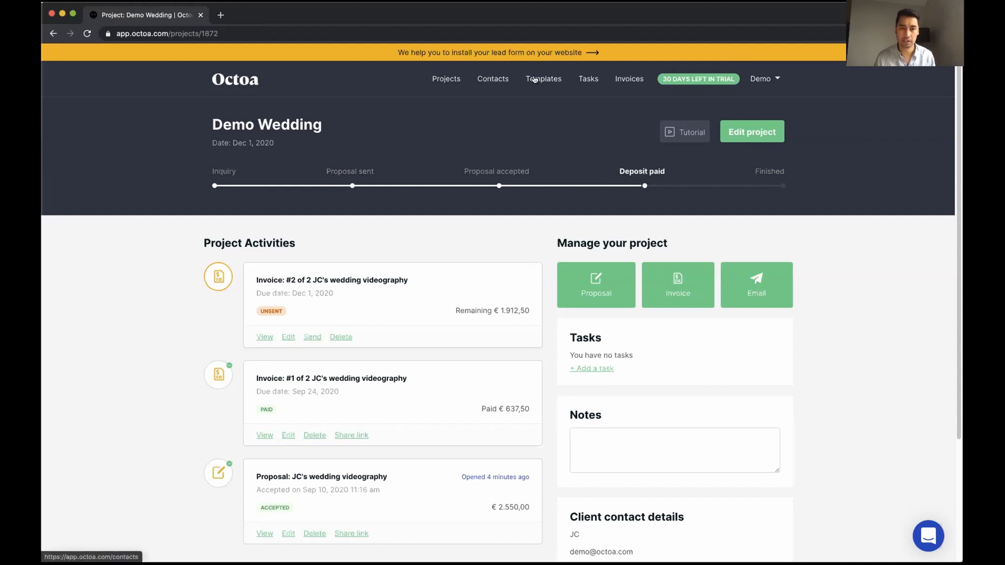
Open the Demo Wedding project and start a blank invoice for it
{"action": "left_click", "coordinate": [624, 80]}
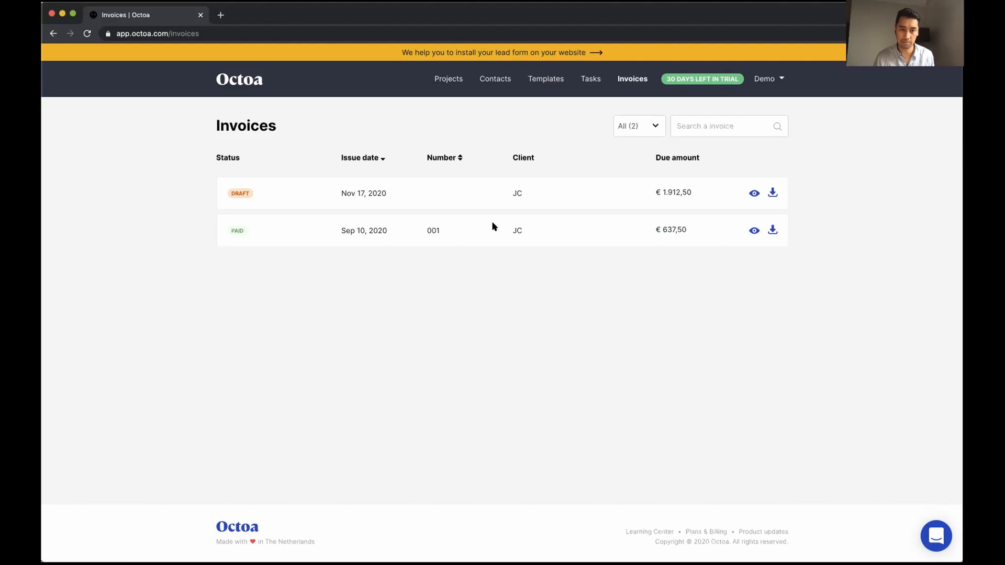
{"action": "left_click", "coordinate": [450, 79]}
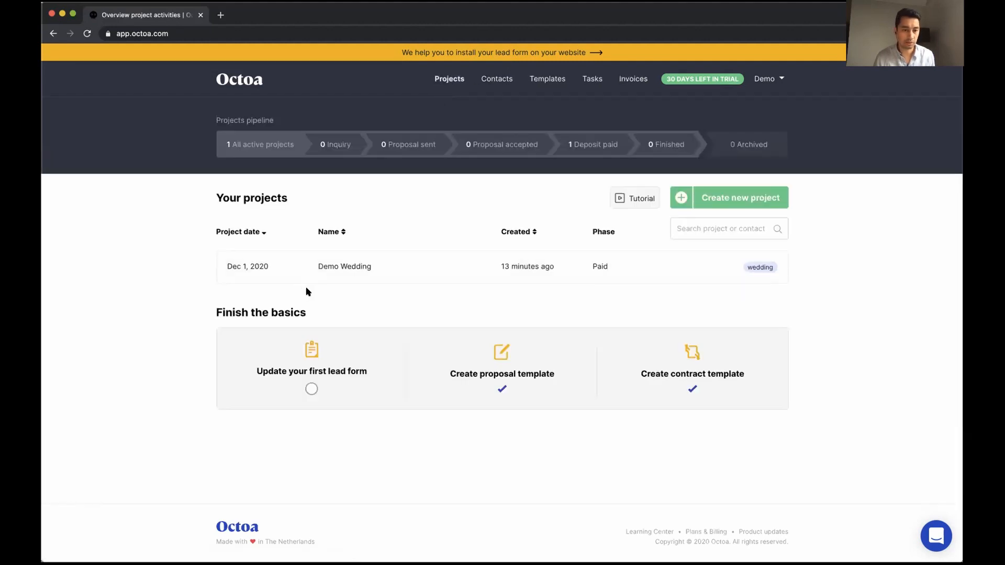
{"action": "left_click", "coordinate": [413, 264]}
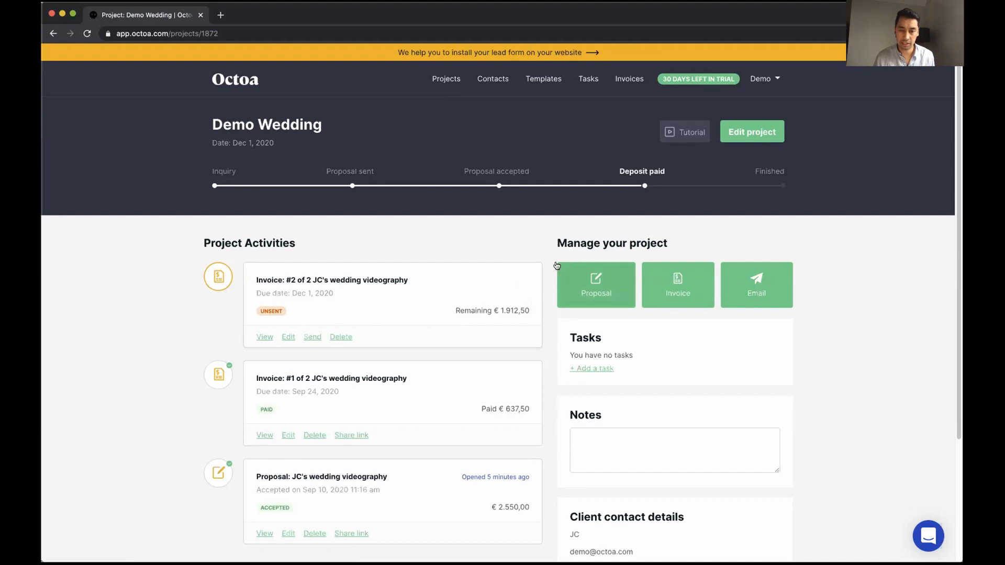
{"action": "scroll", "coordinate": [552, 288], "scroll_direction": "down", "scroll_amount": 1}
{"action": "scroll", "coordinate": [552, 289], "scroll_direction": "up", "scroll_amount": 1}
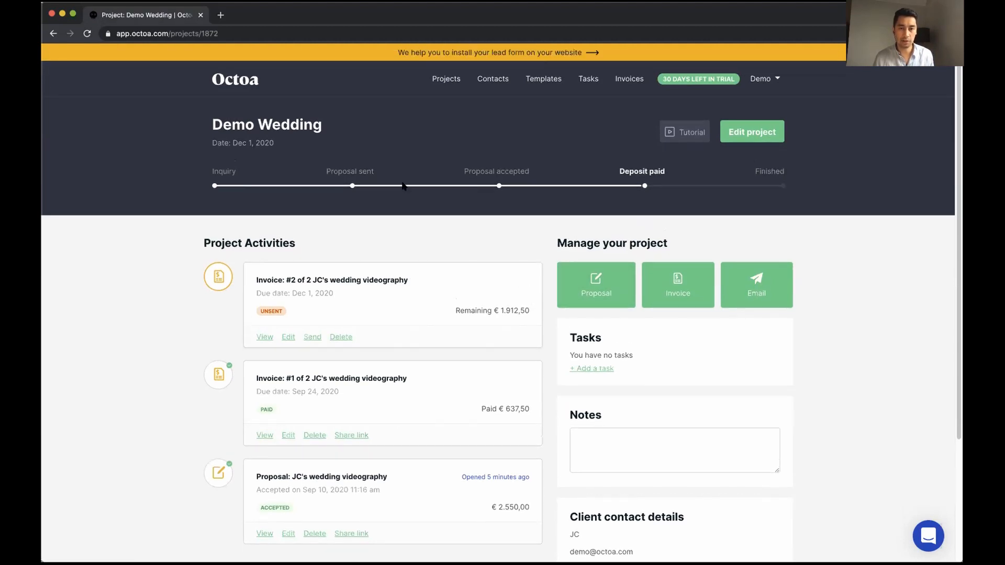
{"action": "scroll", "coordinate": [519, 263], "scroll_direction": "down", "scroll_amount": 2}
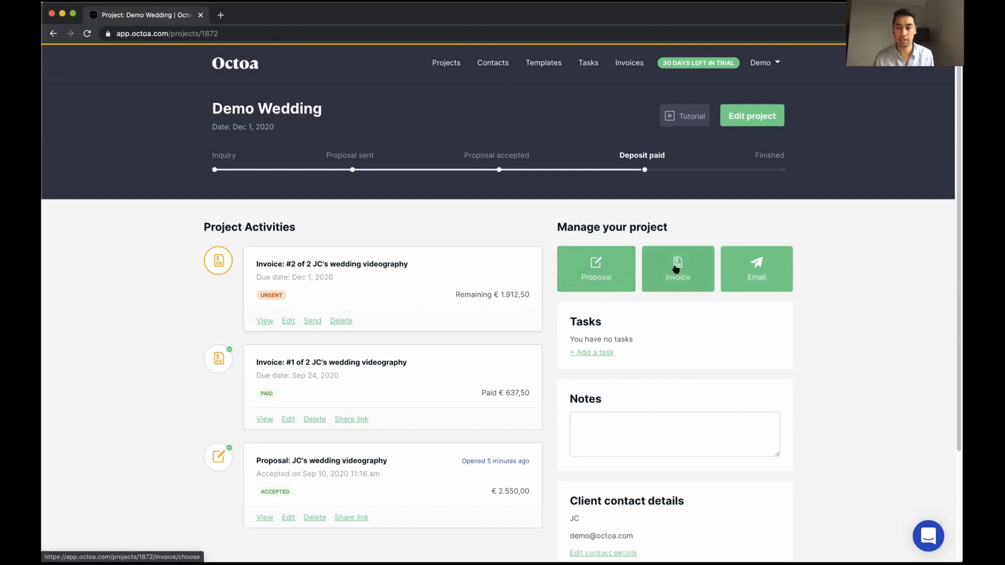
{"action": "left_click", "coordinate": [675, 268]}
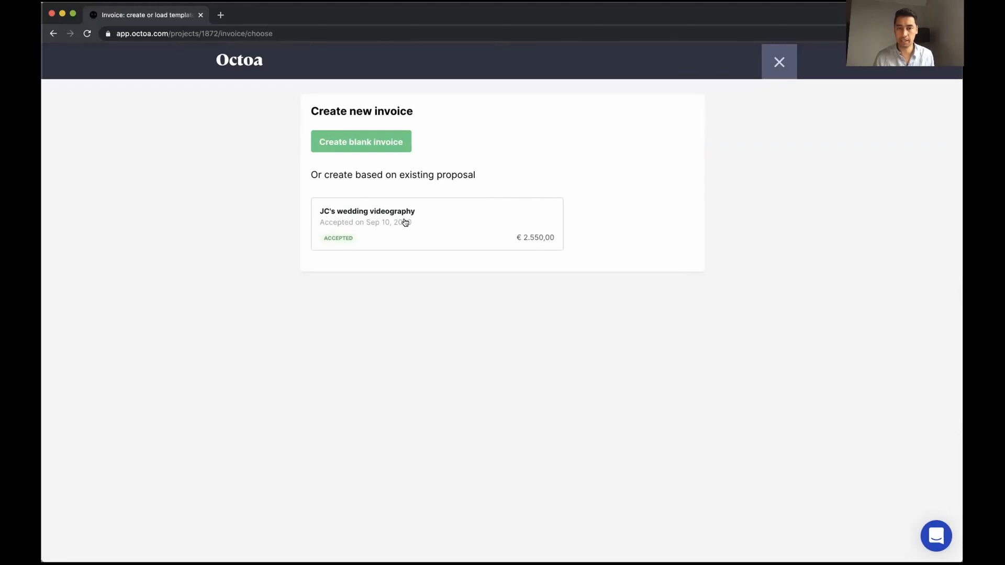
{"action": "left_click", "coordinate": [370, 146]}
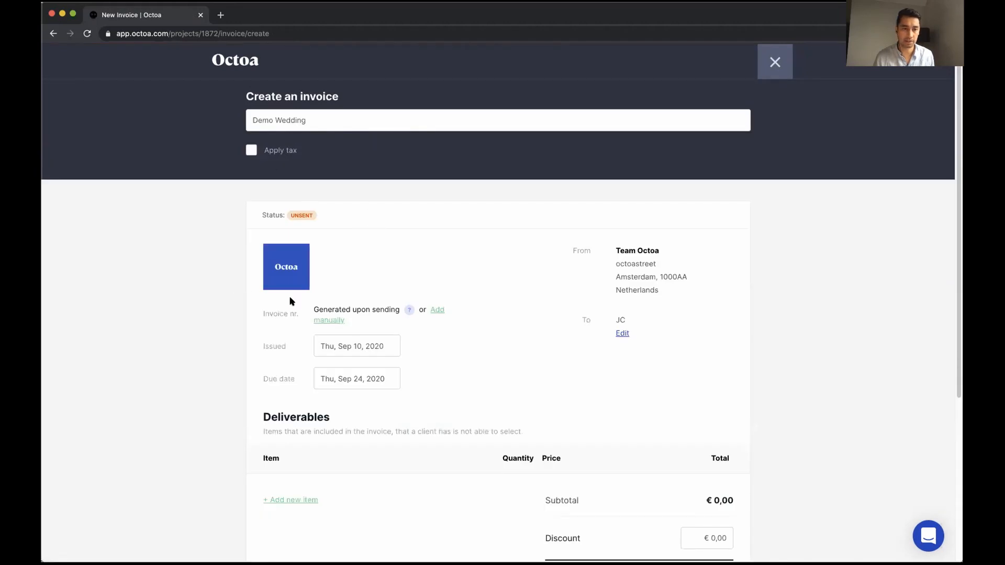
{"action": "scroll", "coordinate": [257, 319], "scroll_direction": "down", "scroll_amount": 3}
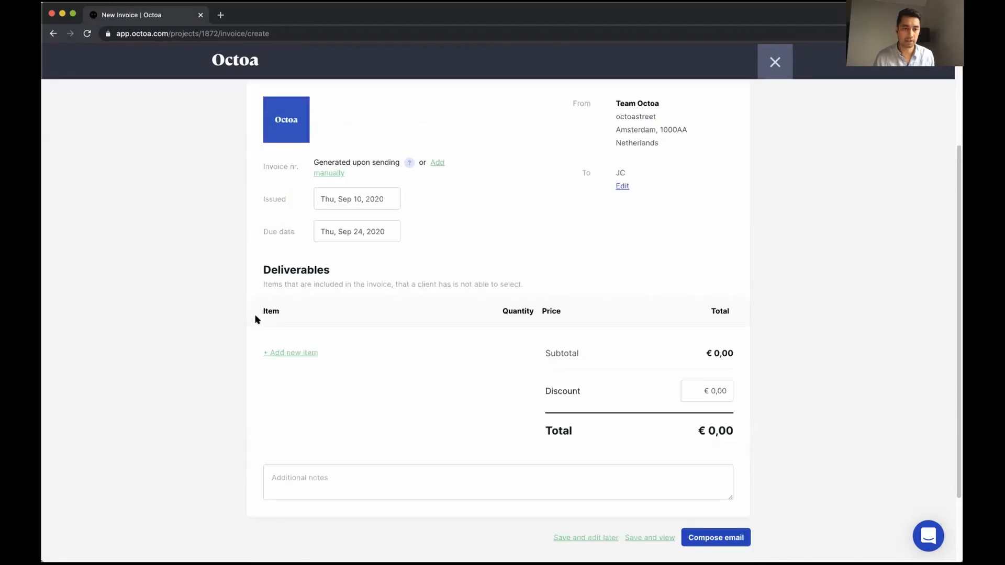
Add a 'Downpayment wedding' item priced at €500 and start the invoice email
{"action": "left_click", "coordinate": [295, 353]}
{"action": "left_click", "coordinate": [303, 351]}
{"action": "type", "text": "D"}
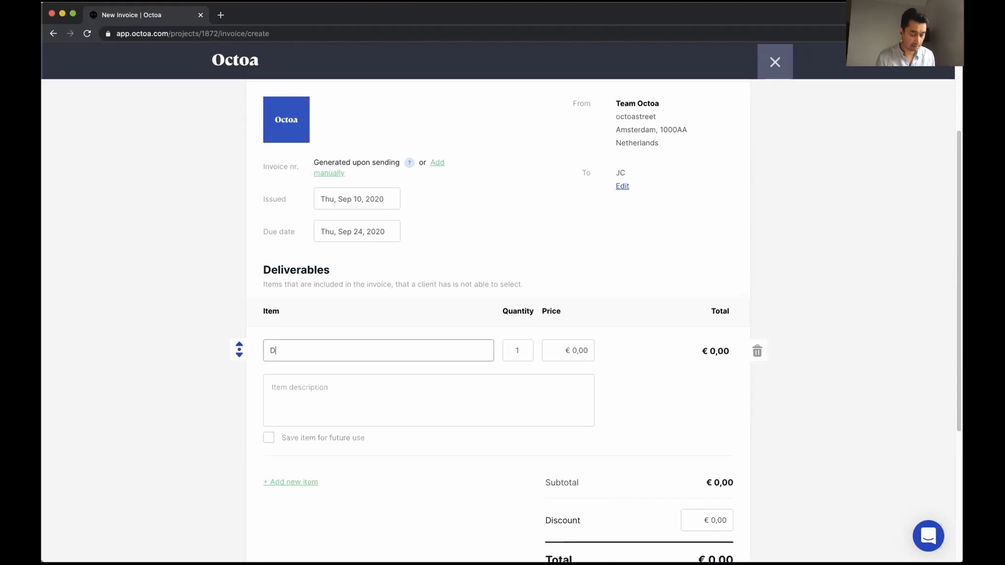
{"action": "type", "text": "ownpaym"}
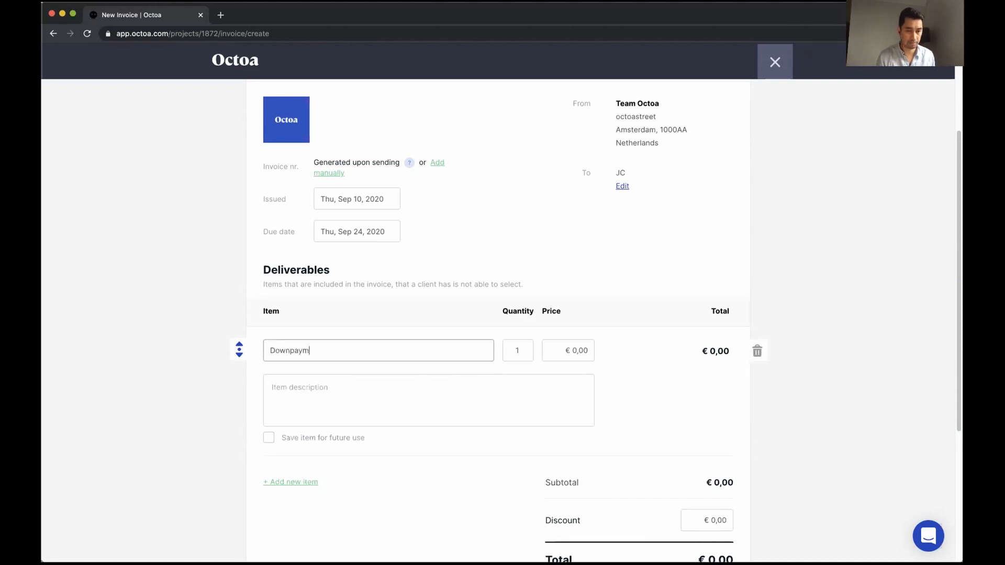
{"action": "type", "text": "ent wedding"}
{"action": "key", "text": "Tab"}
{"action": "key", "text": "Tab"}
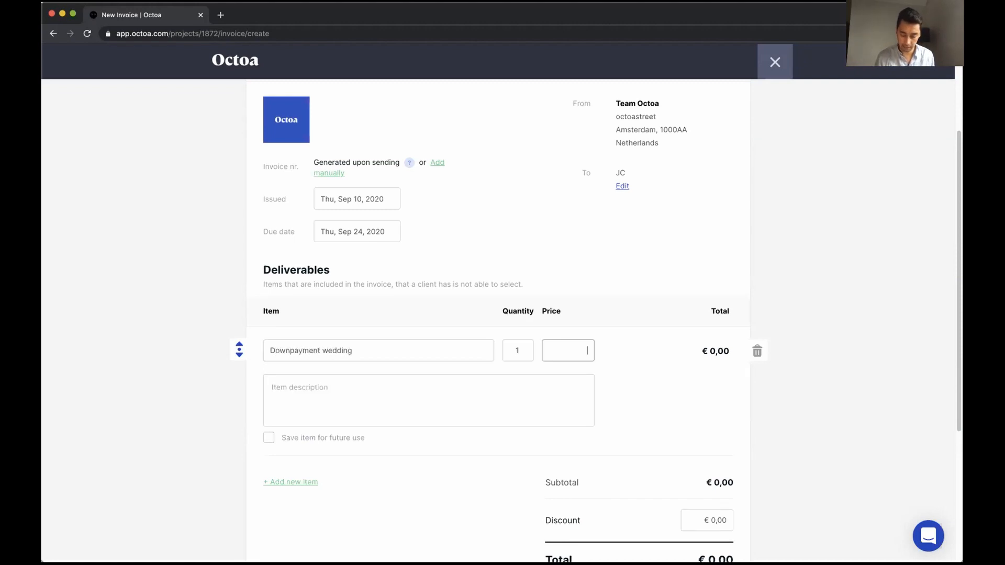
{"action": "type", "text": "500"}
{"action": "left_click", "coordinate": [369, 393]}
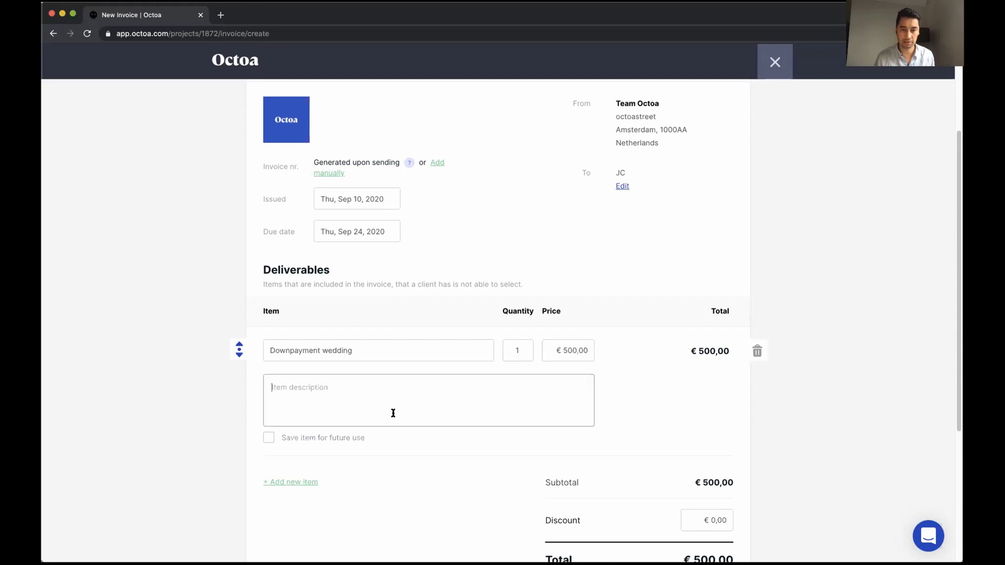
{"action": "scroll", "coordinate": [515, 456], "scroll_direction": "down", "scroll_amount": 5}
{"action": "left_click", "coordinate": [702, 500]}
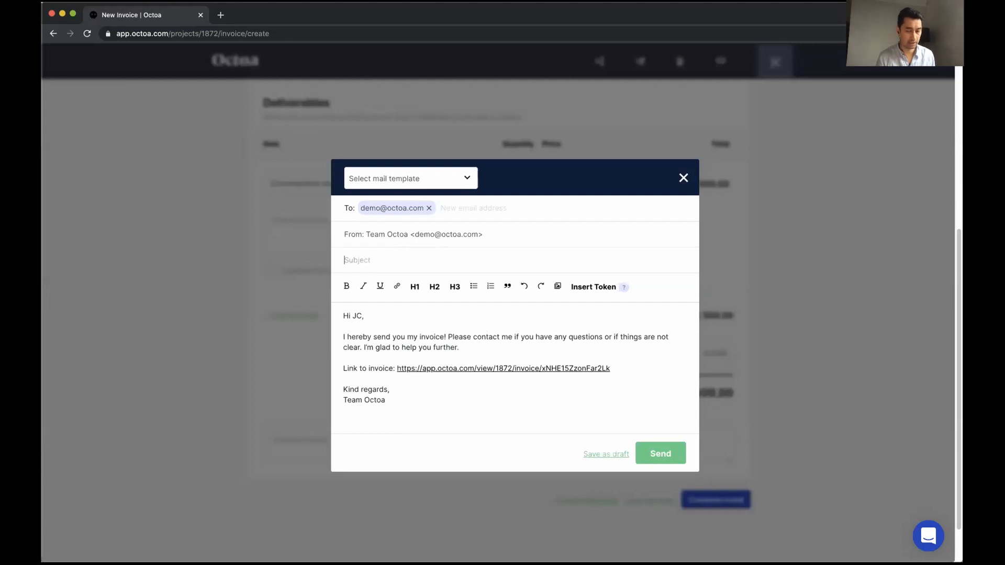
Send the invoice email with the subject 'Your invoice'
{"action": "type", "text": "Your invoice"}
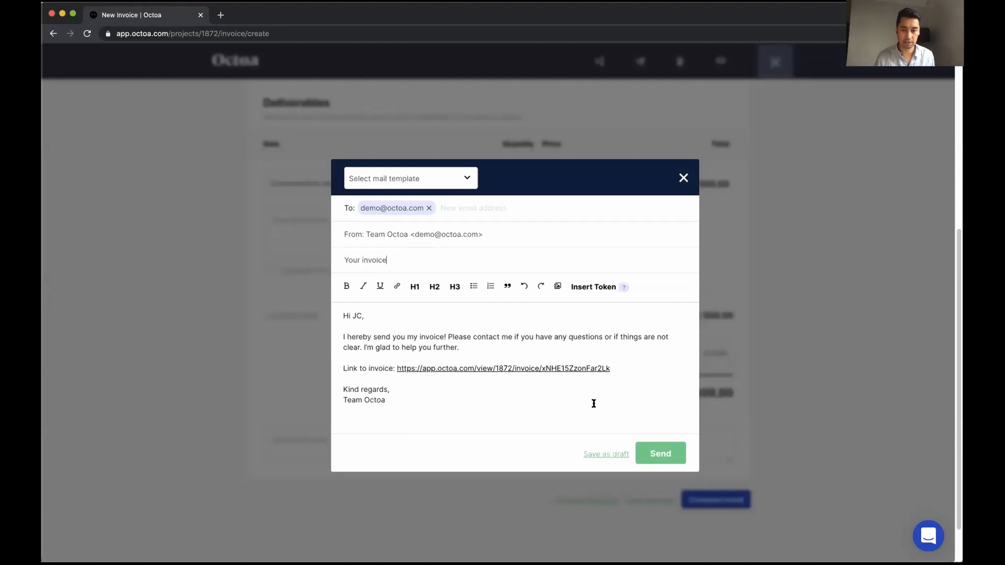
{"action": "left_click", "coordinate": [656, 452]}
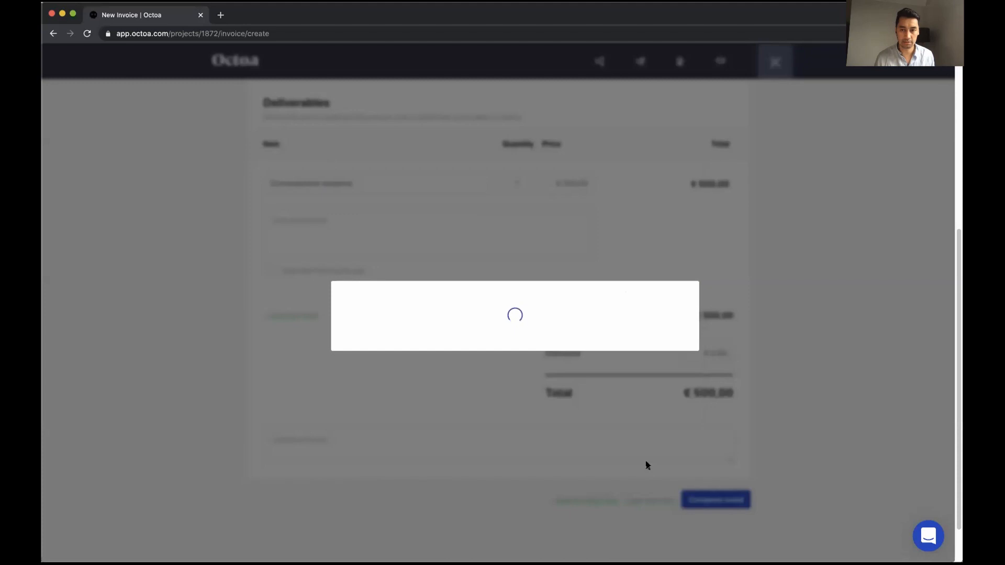
{"action": "scroll", "coordinate": [572, 460], "scroll_direction": "down", "scroll_amount": 2}
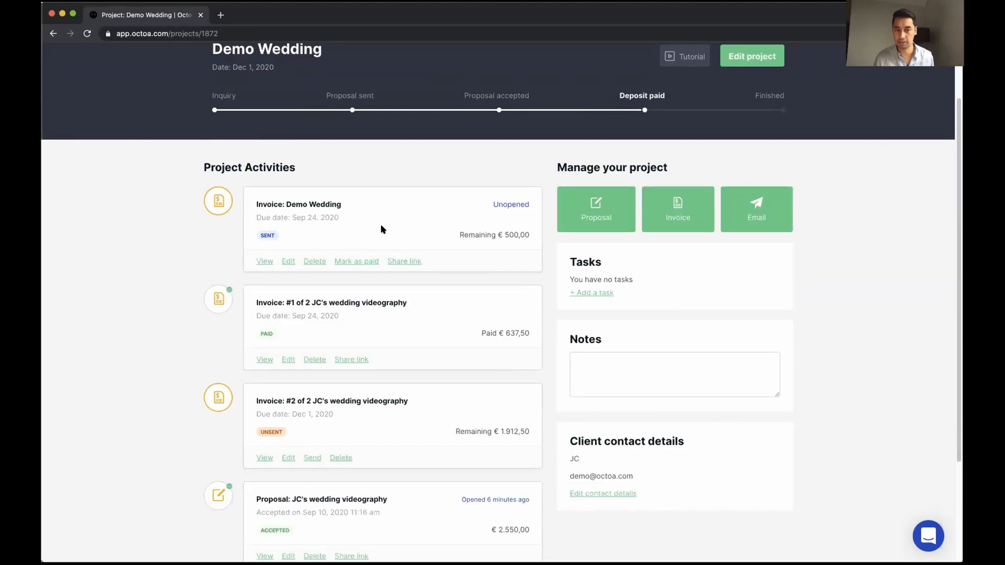
Copy the new invoice's share link and check the shared page in a new tab
{"action": "left_click", "coordinate": [397, 262]}
{"action": "left_click", "coordinate": [221, 14]}
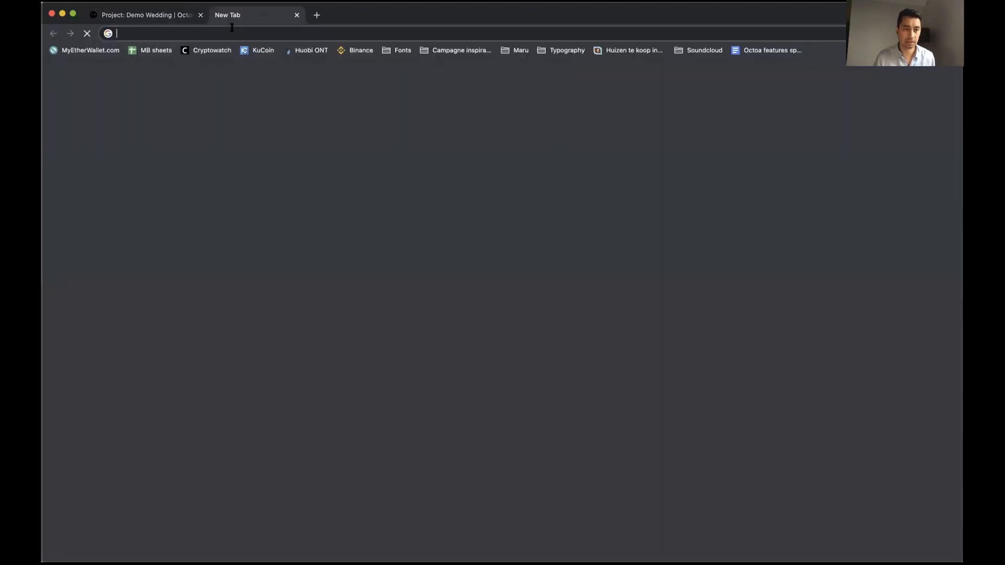
{"action": "key", "text": "Return"}
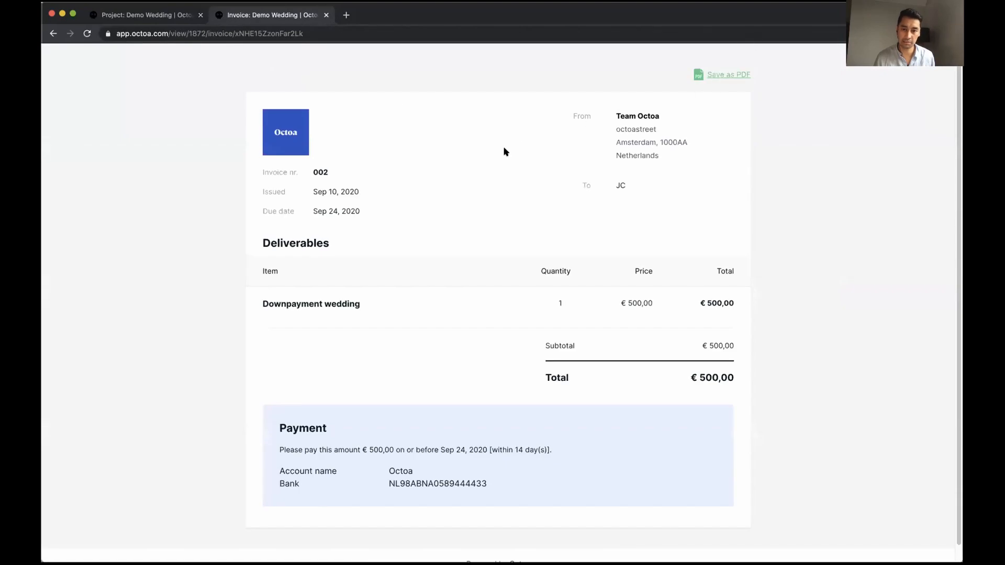
{"action": "left_click_drag", "start_coordinate": [512, 490], "coordinate": [326, 312]}
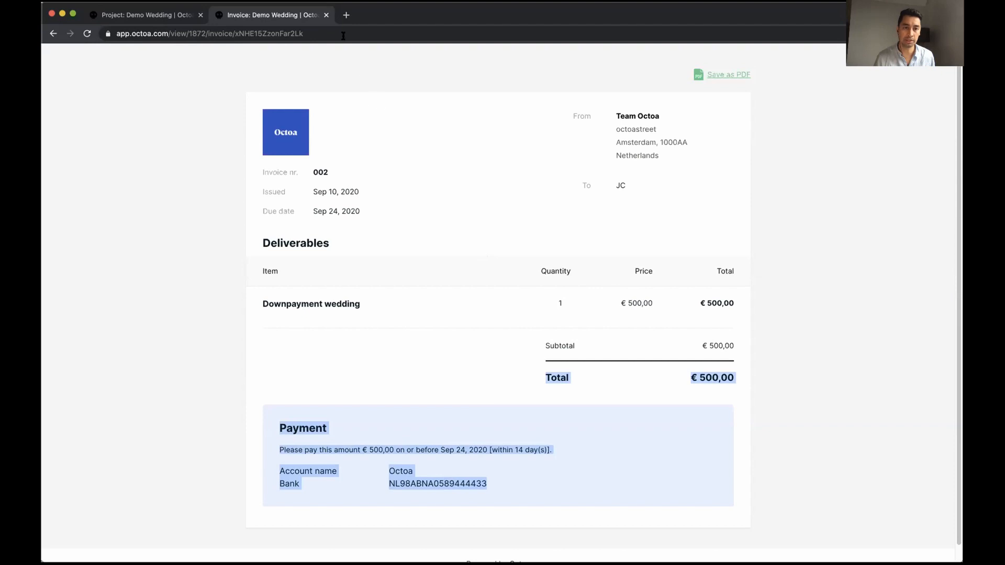
{"action": "left_click", "coordinate": [325, 16]}
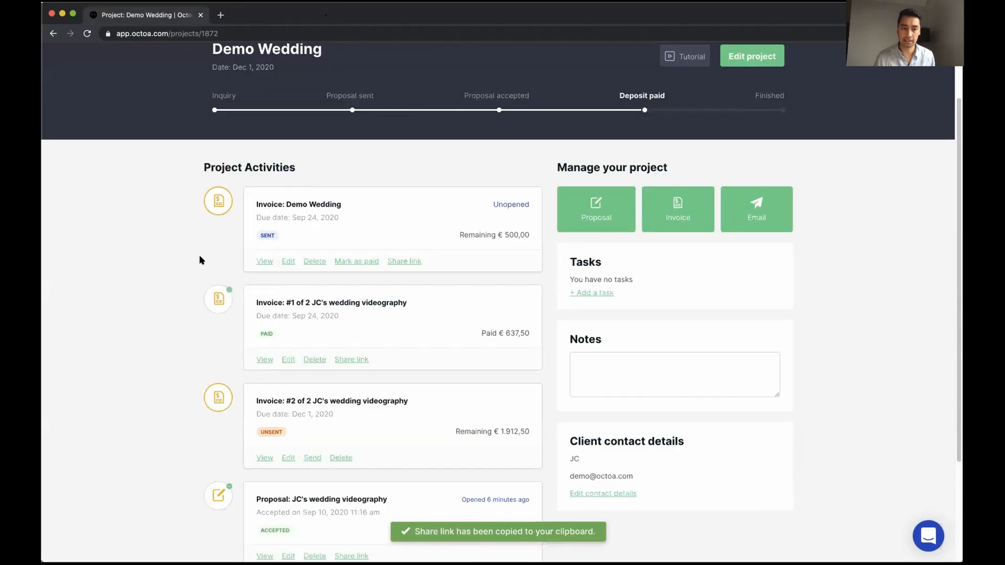
{"action": "scroll", "coordinate": [670, 118], "scroll_direction": "up", "scroll_amount": 1}
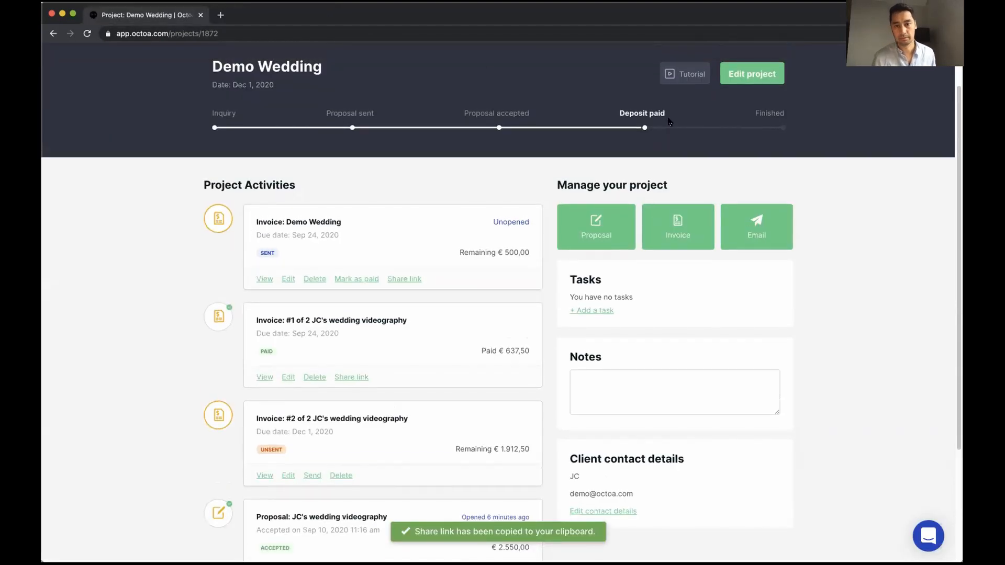
{"action": "left_click", "coordinate": [753, 78]}
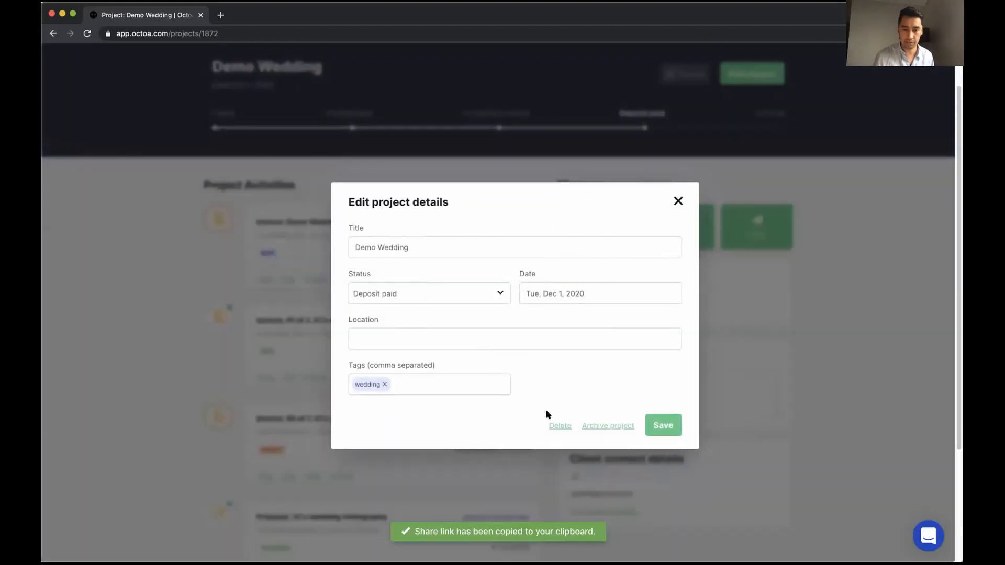
{"action": "left_click", "coordinate": [438, 293]}
{"action": "left_click", "coordinate": [769, 226]}
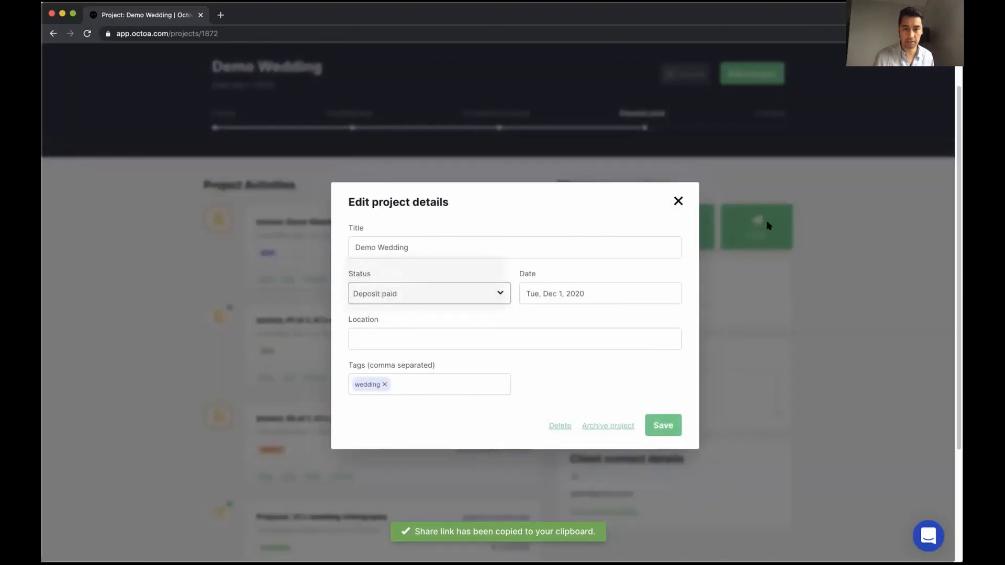
{"action": "left_click", "coordinate": [679, 201]}
{"action": "left_click", "coordinate": [769, 115]}
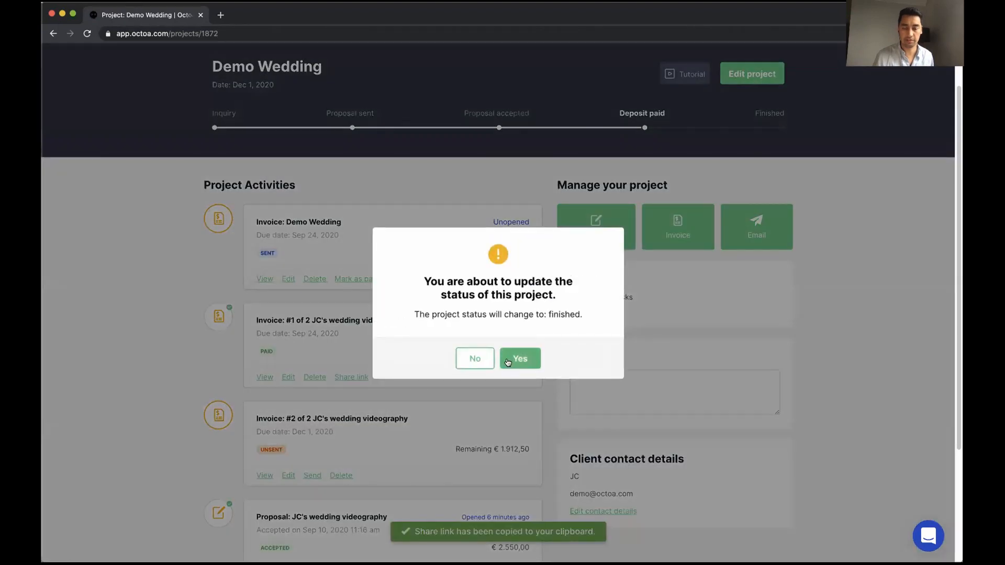
{"action": "left_click", "coordinate": [483, 361]}
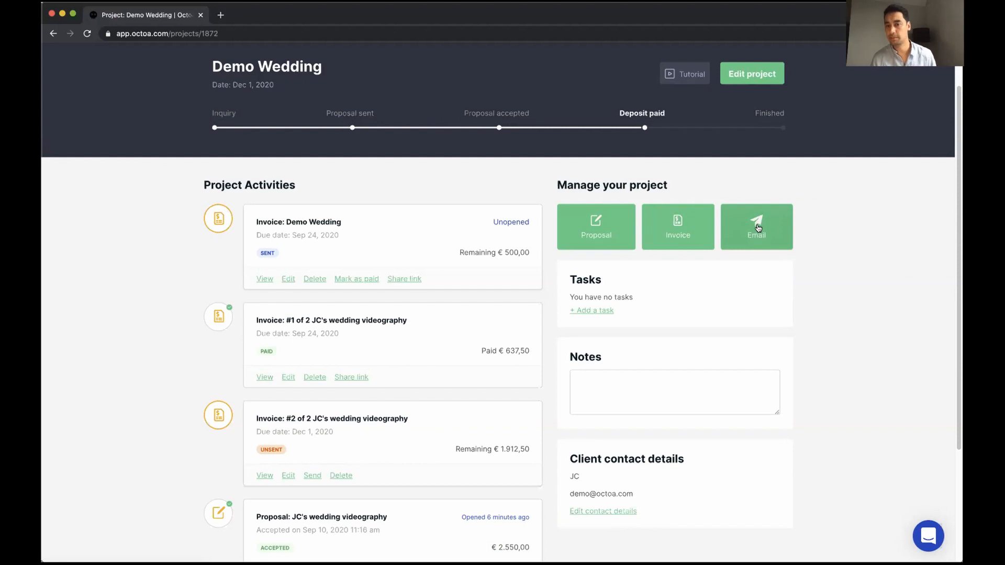
{"action": "left_click", "coordinate": [758, 228]}
{"action": "left_click", "coordinate": [466, 182]}
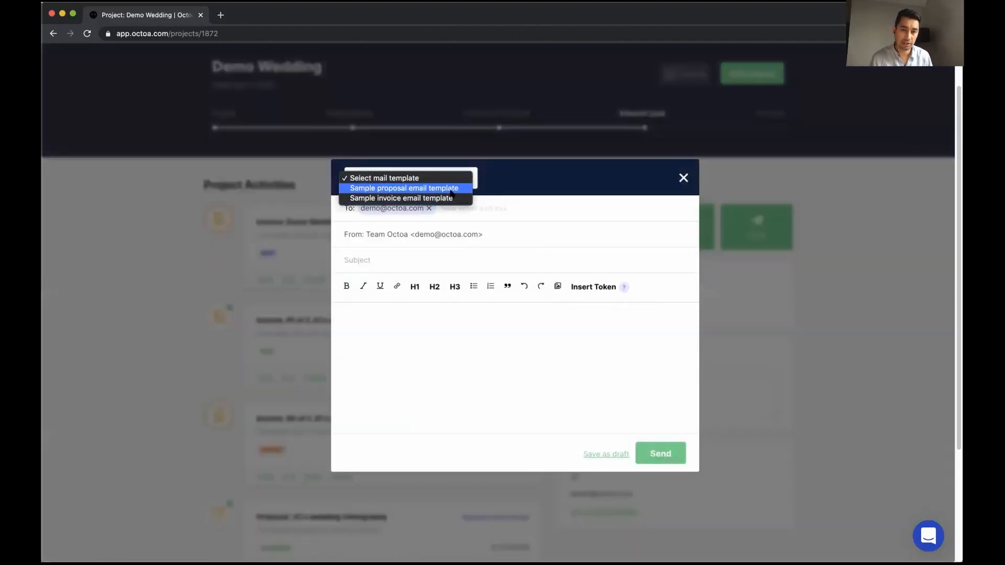
{"action": "left_click", "coordinate": [516, 181]}
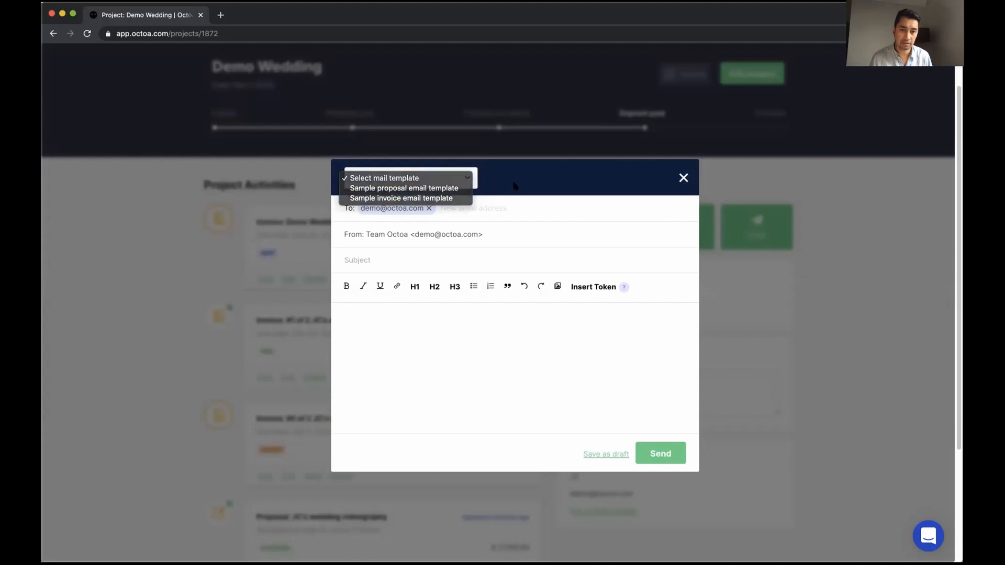
{"action": "left_click", "coordinate": [684, 179]}
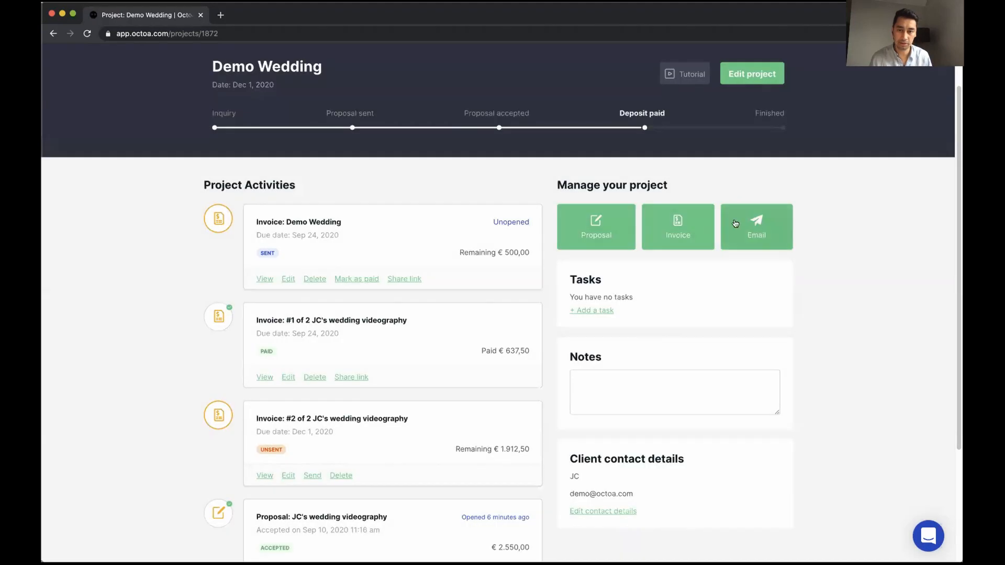
Add the tasks 'Setup meeting' and 'Ask for planning' to the project
{"action": "scroll", "coordinate": [693, 253], "scroll_direction": "down", "scroll_amount": 3}
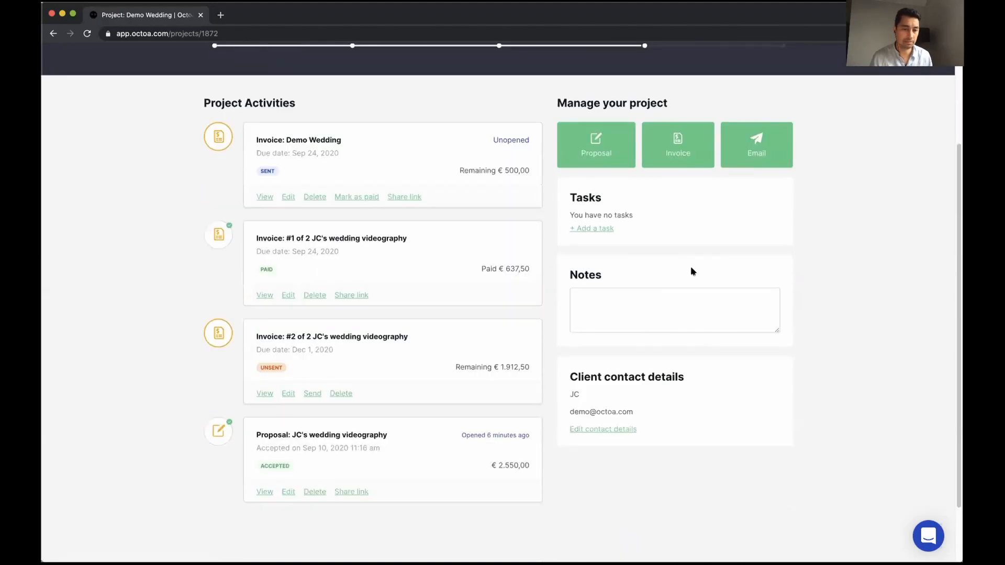
{"action": "left_click", "coordinate": [597, 229]}
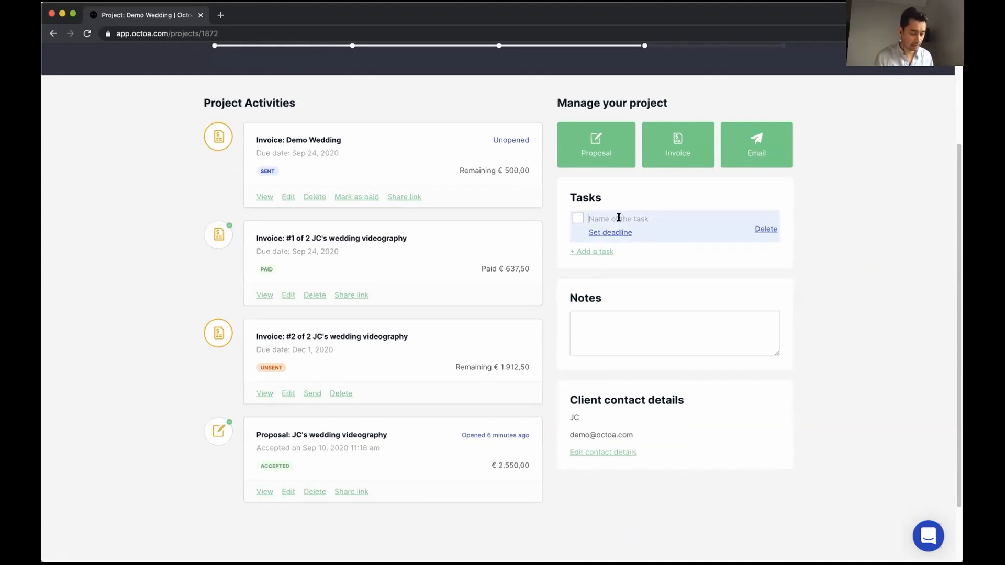
{"action": "type", "text": "Setup meeting"}
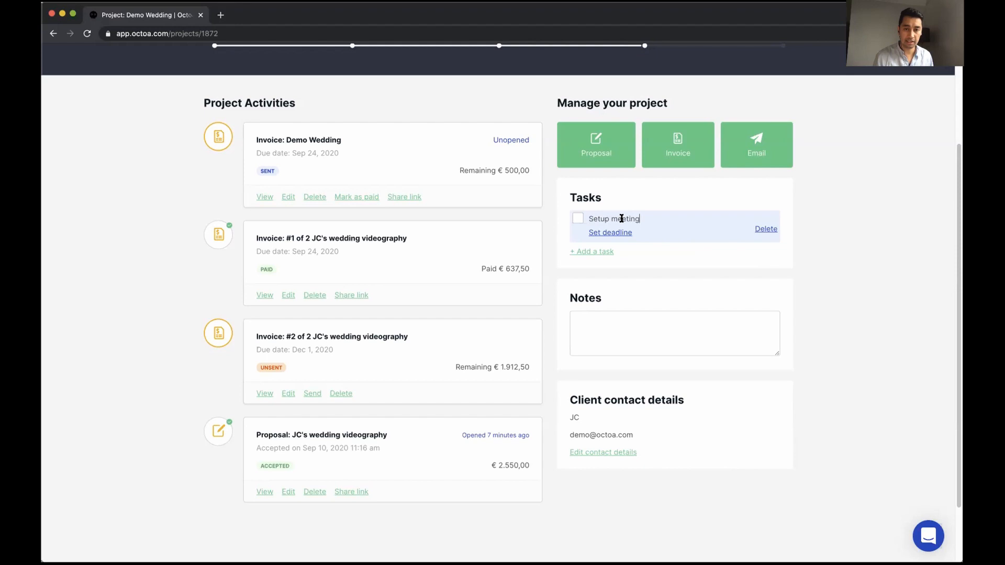
{"action": "left_click", "coordinate": [605, 251]}
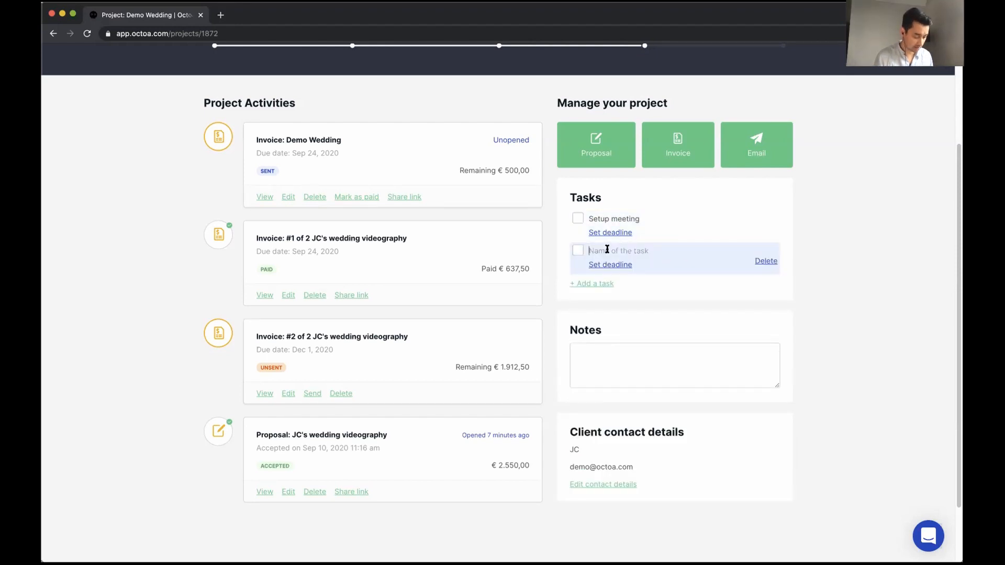
{"action": "type", "text": "S"}
{"action": "key", "text": "BackSpace"}
{"action": "type", "text": "Ask for"}
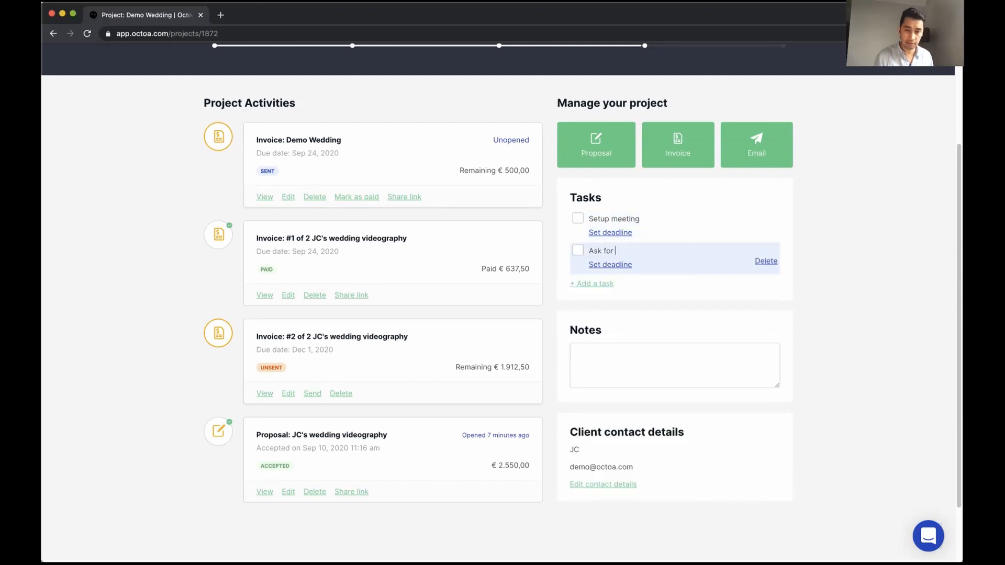
{"action": "type", "text": " planning"}
{"action": "key", "text": "Return"}
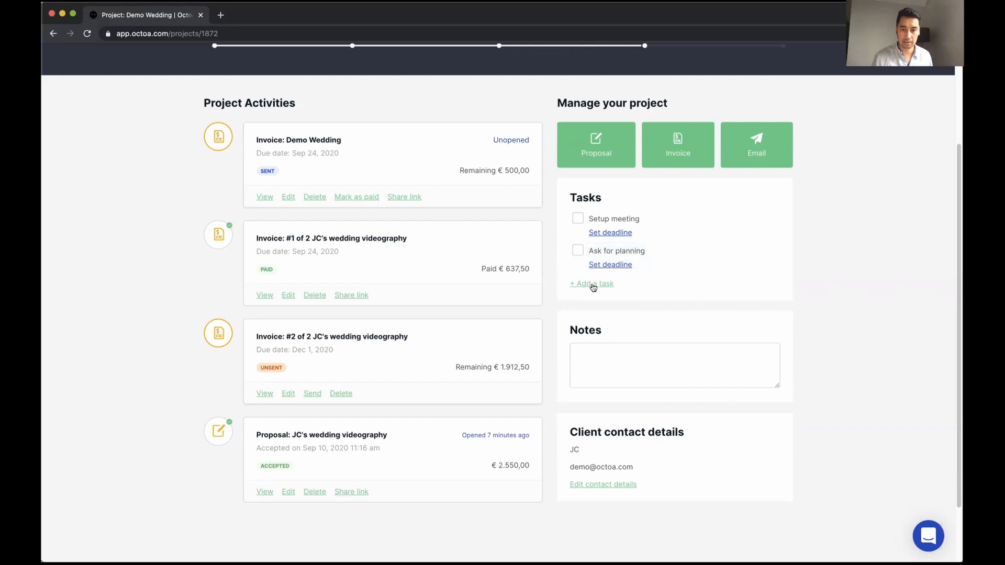
Set the 'Ask for planning' deadline to November 1, 2020
{"action": "left_click", "coordinate": [610, 264]}
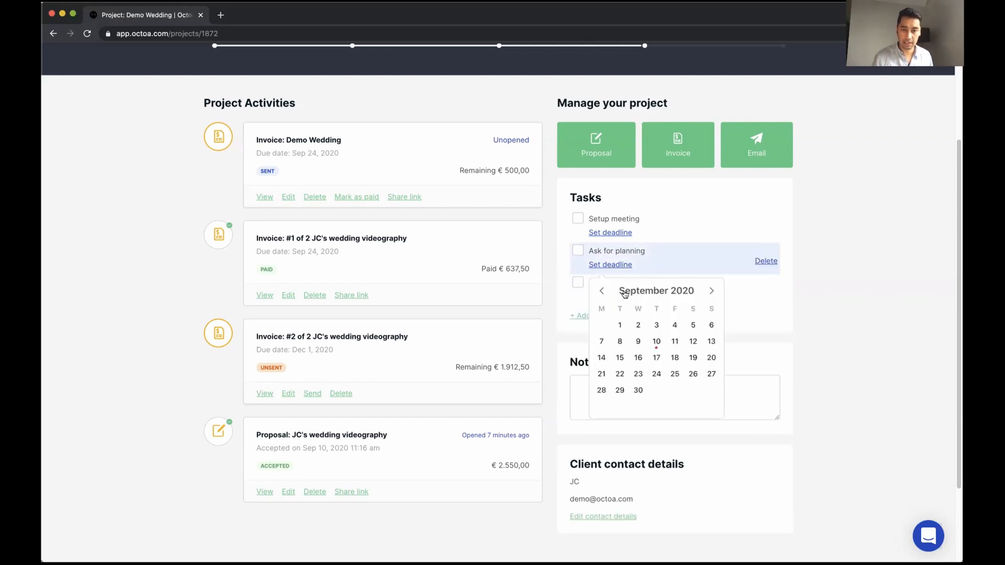
{"action": "left_click", "coordinate": [711, 291]}
{"action": "left_click", "coordinate": [711, 291]}
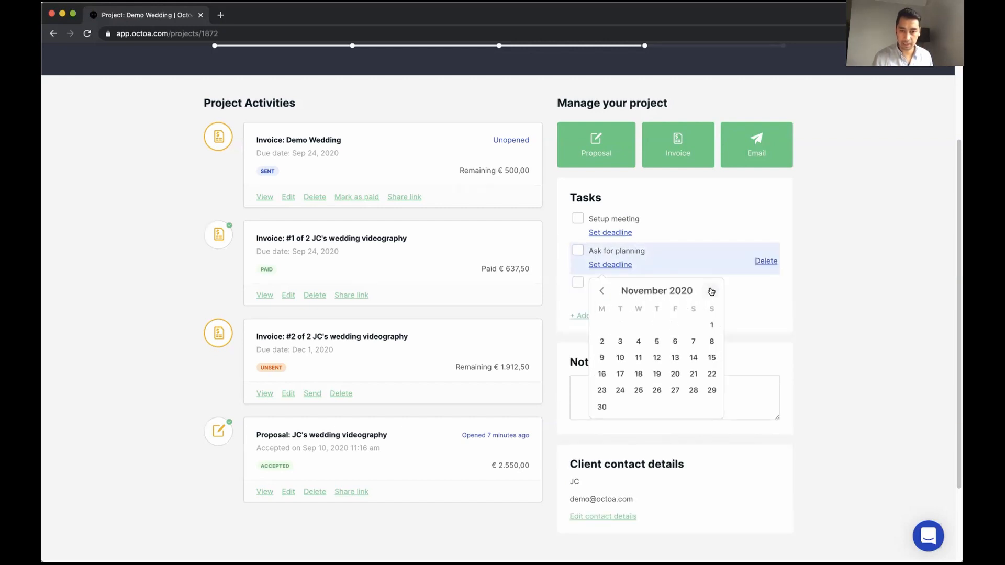
{"action": "left_click", "coordinate": [711, 291]}
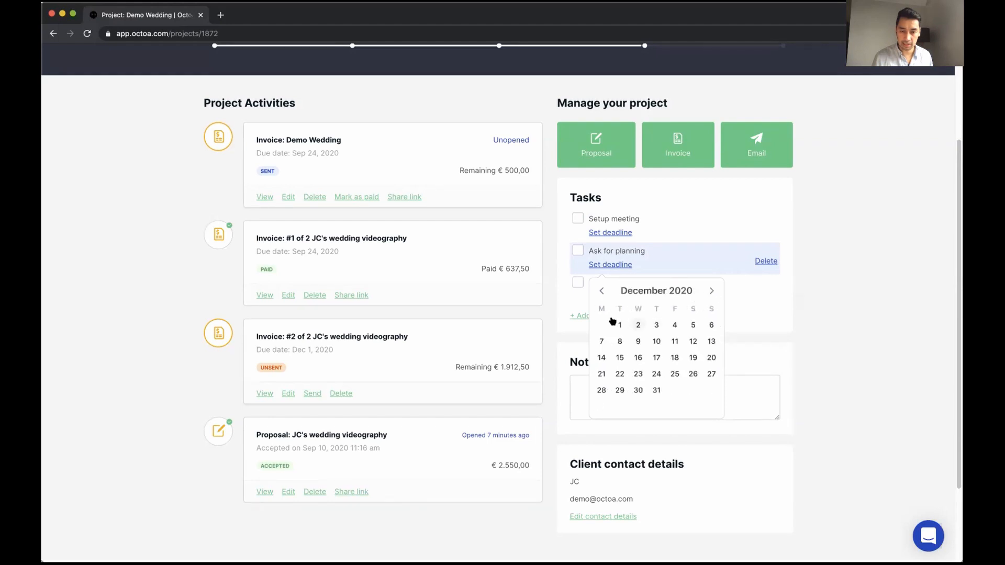
{"action": "left_click", "coordinate": [602, 291]}
{"action": "left_click", "coordinate": [712, 326]}
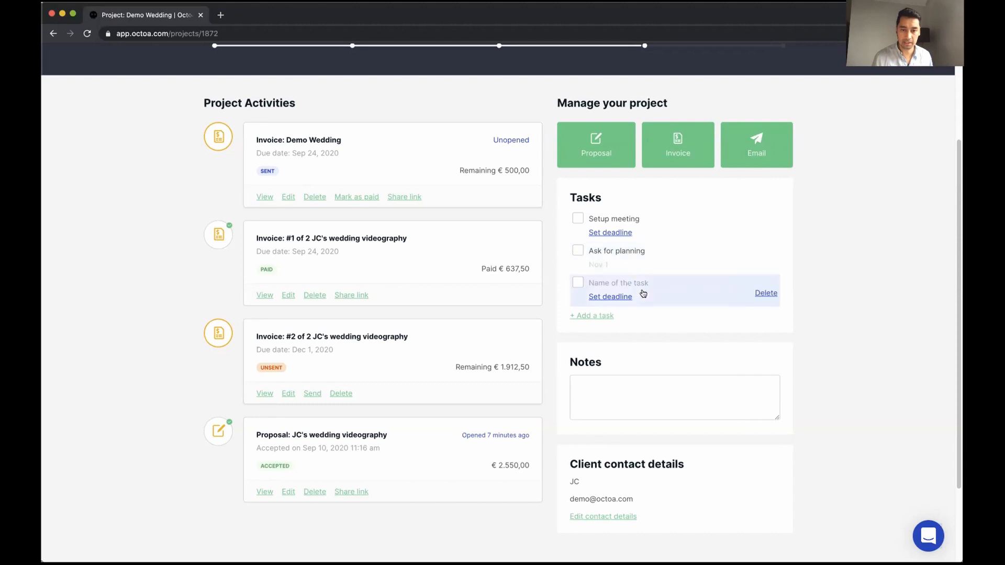
Save a project note about a good meeting with the client and his future wife
{"action": "left_click", "coordinate": [643, 391]}
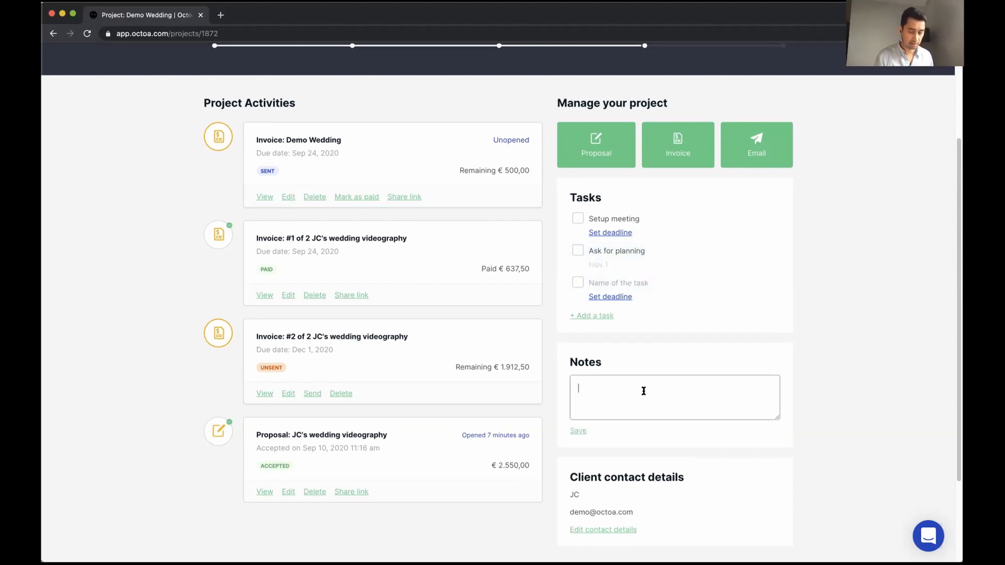
{"action": "type", "text": "I had a goo"}
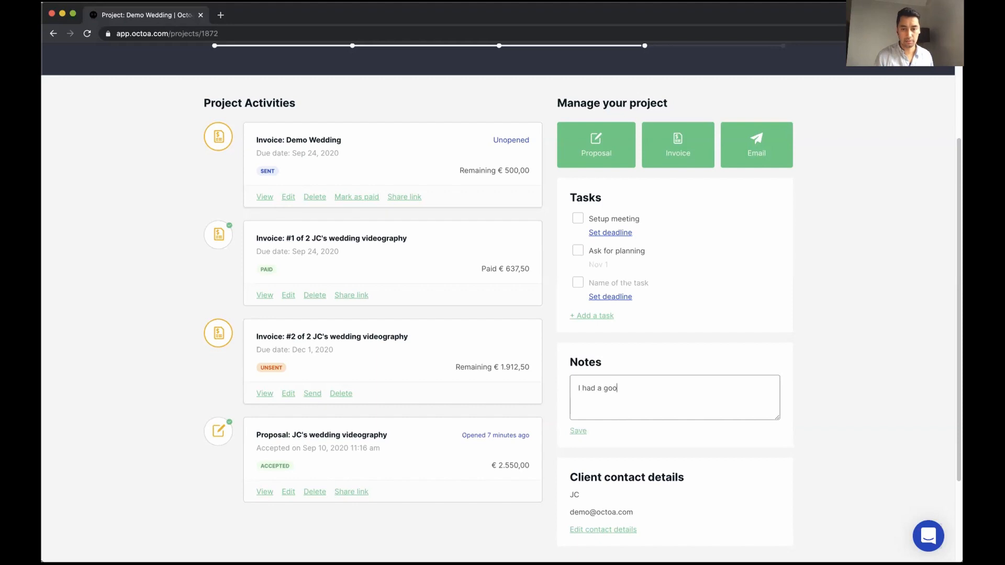
{"action": "type", "text": "d meeting with JC and his futur"}
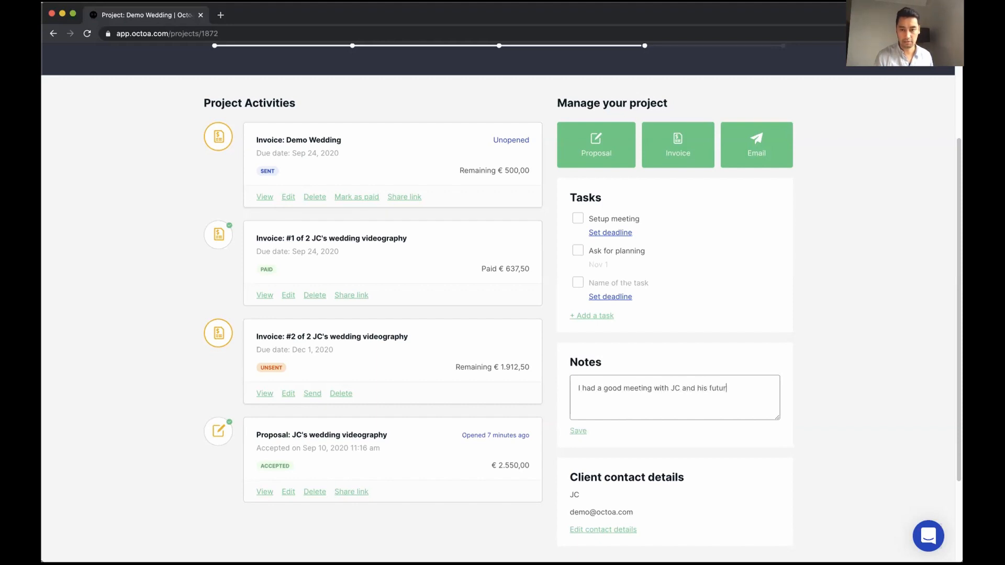
{"action": "type", "text": "e wife"}
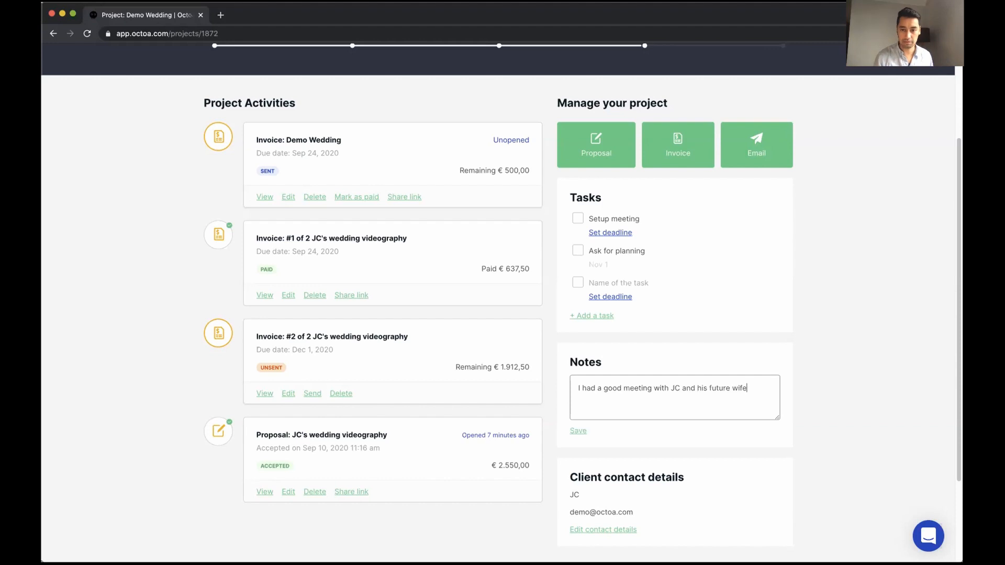
{"action": "left_click", "coordinate": [579, 431]}
{"action": "scroll", "coordinate": [676, 453], "scroll_direction": "up", "scroll_amount": 3}
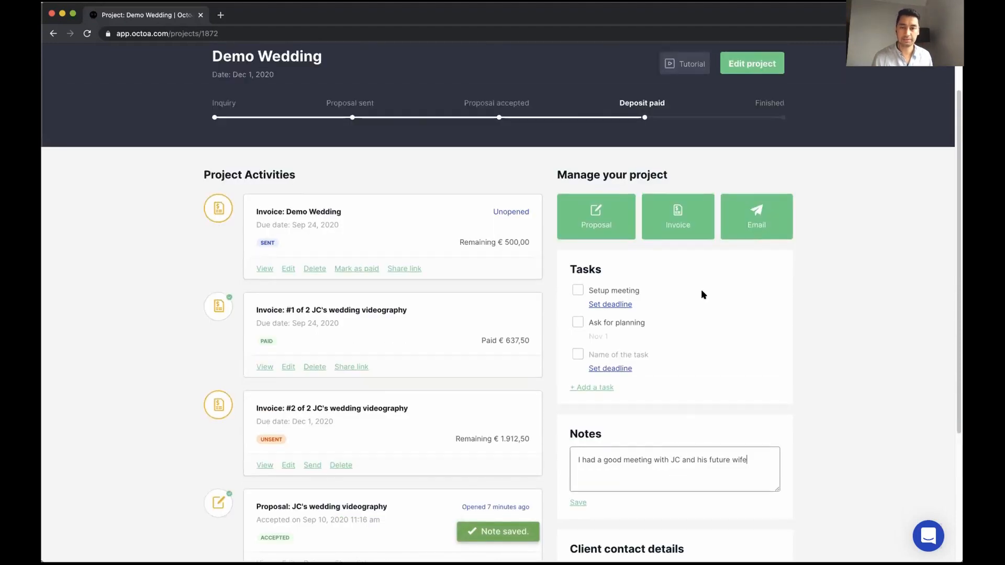
{"action": "left_click", "coordinate": [812, 424]}
{"action": "scroll", "coordinate": [194, 270], "scroll_direction": "up", "scroll_amount": 3}
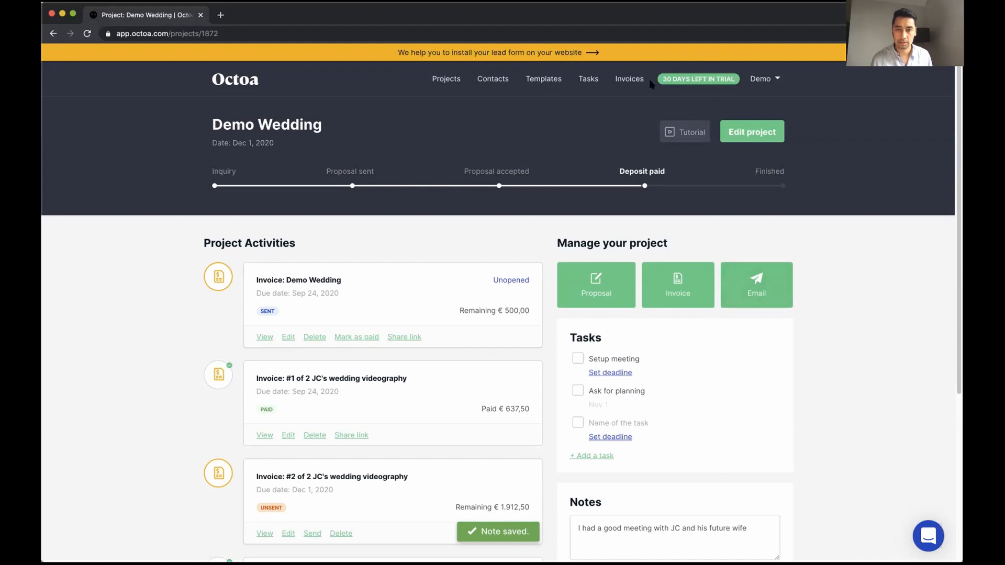
Open the 'Basic example lead form' template from Templates, declining the tutorial video
{"action": "left_click", "coordinate": [493, 79]}
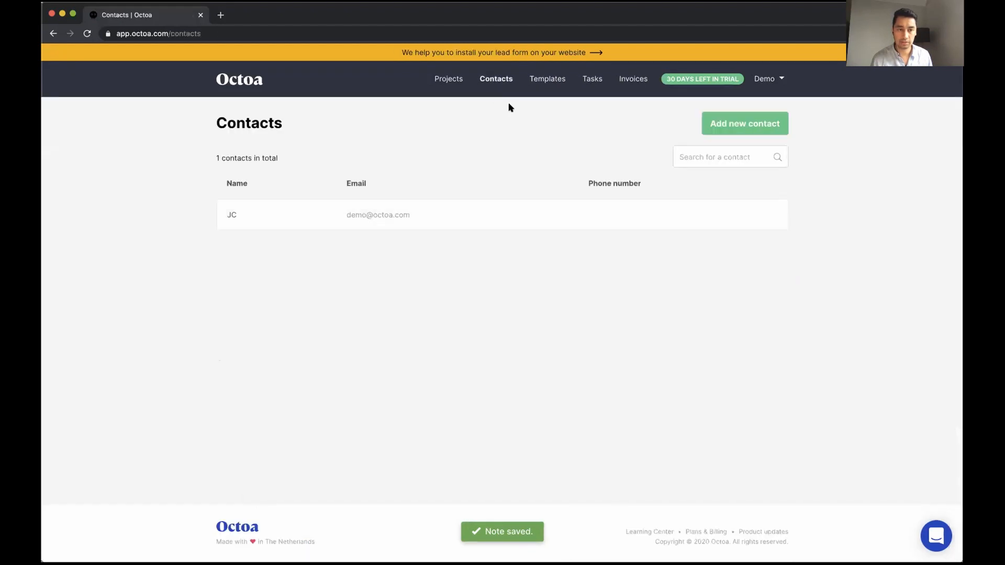
{"action": "left_click", "coordinate": [547, 78]}
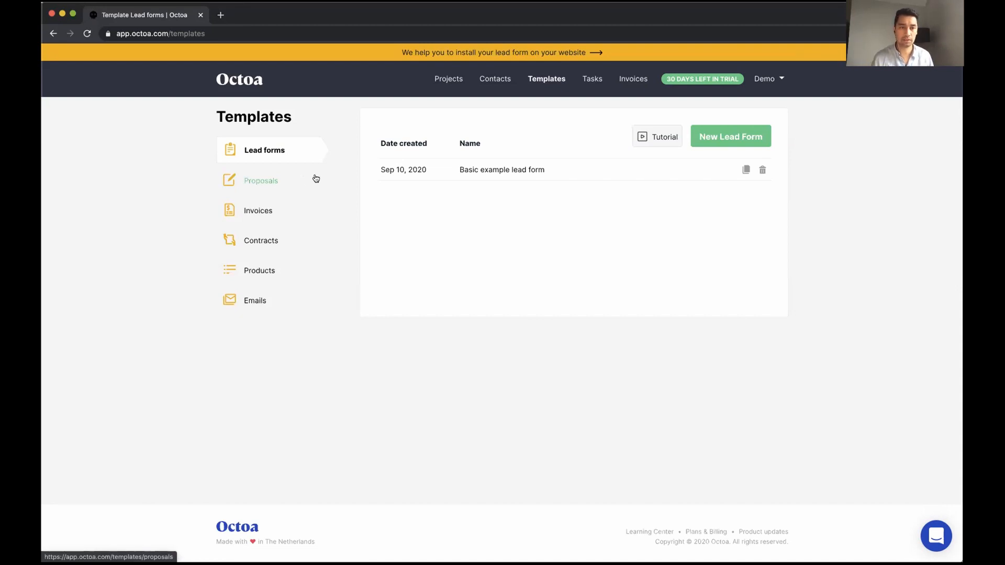
{"action": "left_click", "coordinate": [516, 175]}
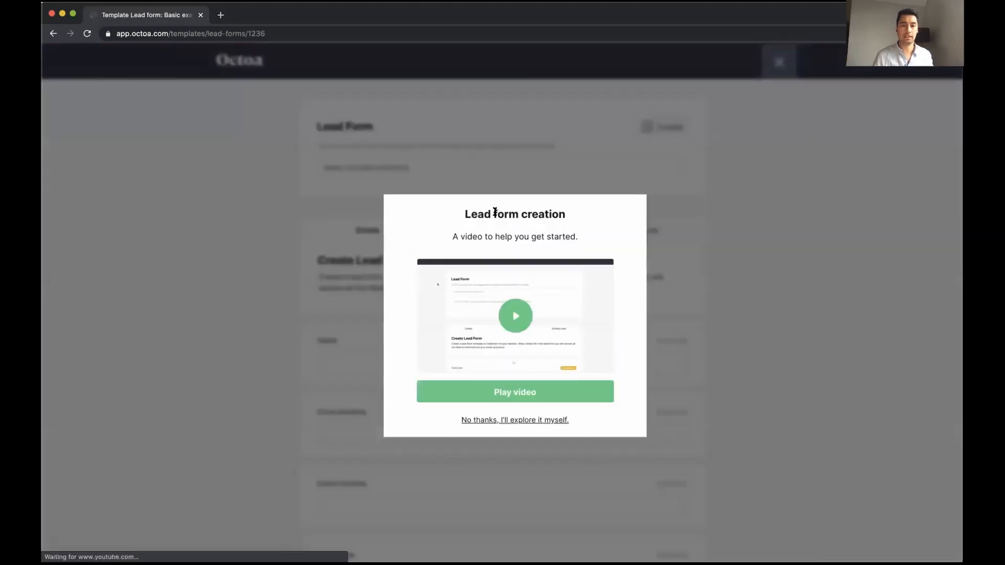
{"action": "left_click", "coordinate": [513, 419]}
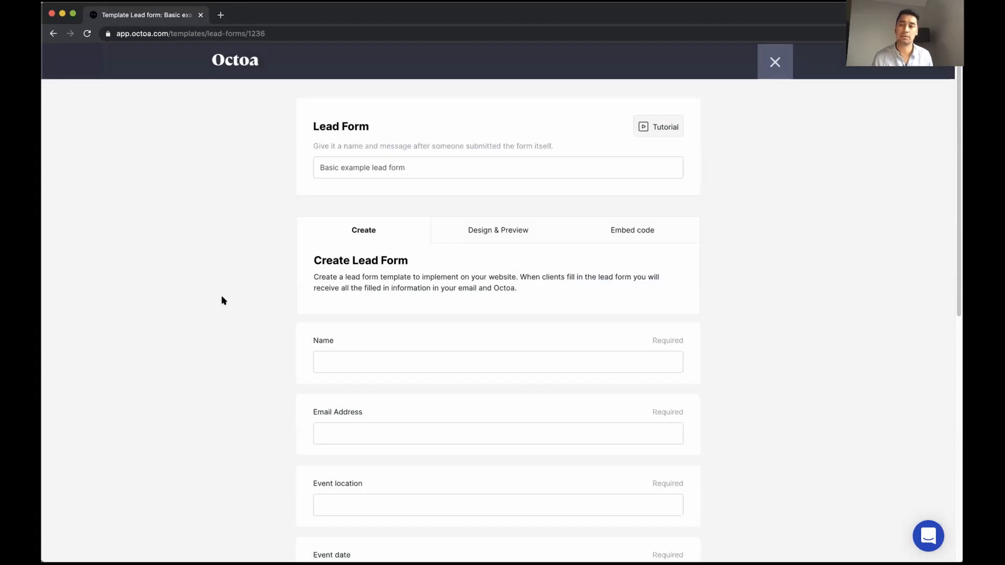
Load marufilms.com/contact in a new tab for reference, then return to the lead form editor
{"action": "left_click", "coordinate": [220, 15]}
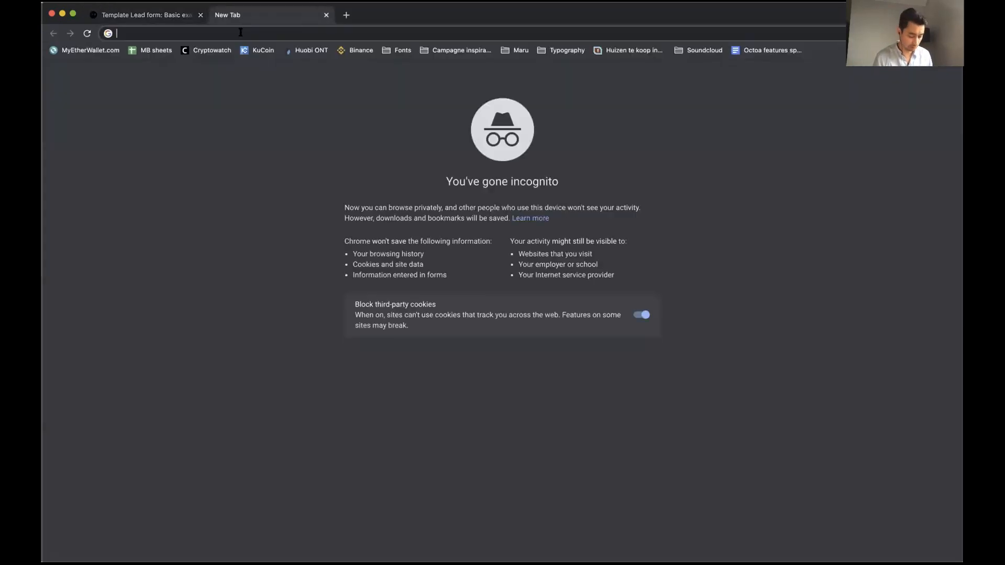
{"action": "type", "text": "marufilms"}
{"action": "type", "text": ".com/contact"}
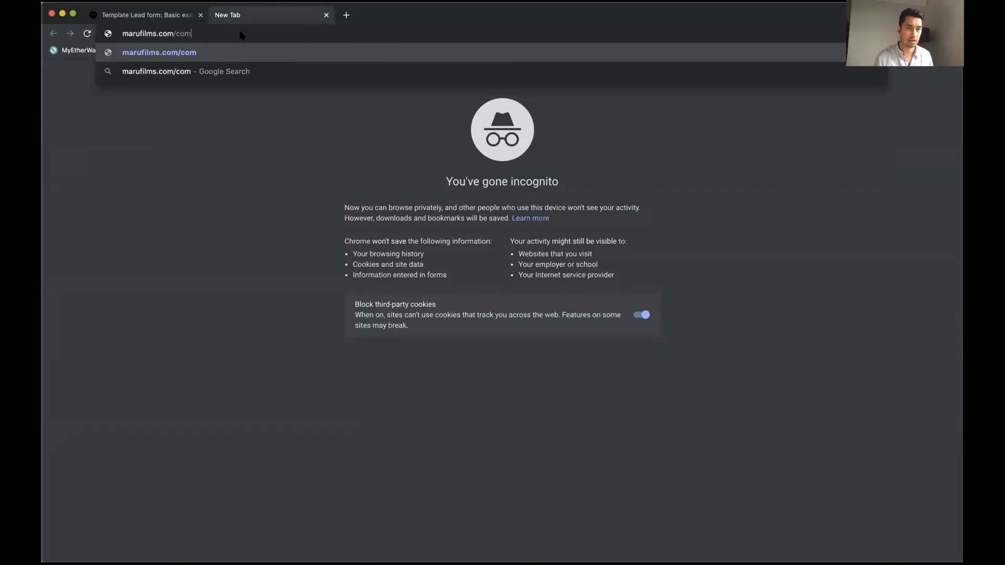
{"action": "key", "text": "Return"}
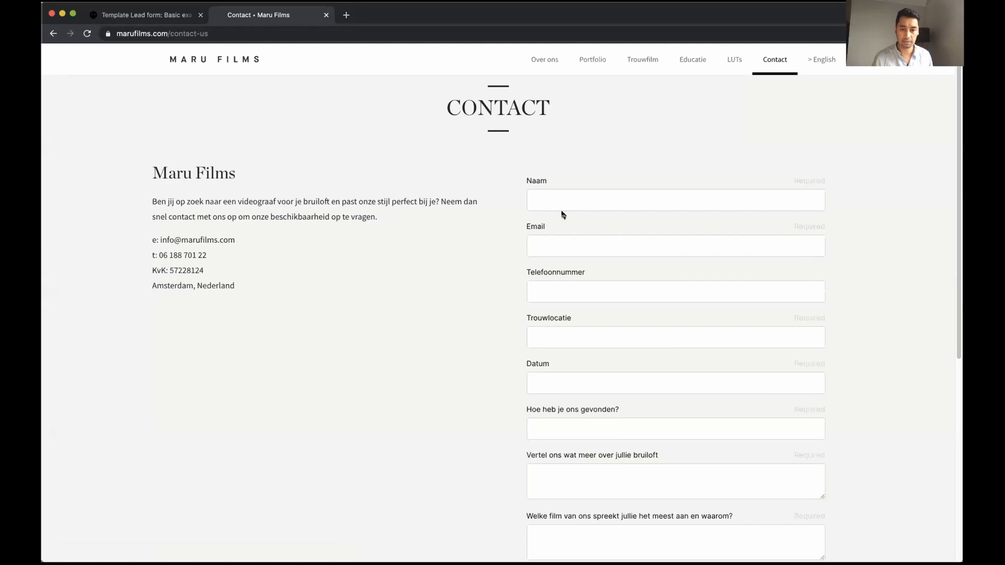
{"action": "scroll", "coordinate": [589, 215], "scroll_direction": "down", "scroll_amount": 2}
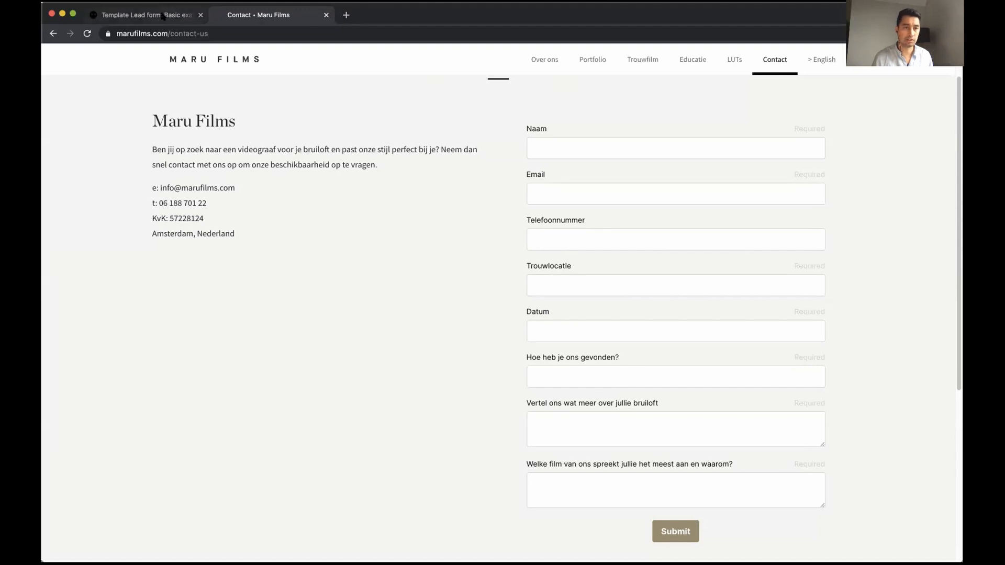
{"action": "left_click", "coordinate": [184, 17]}
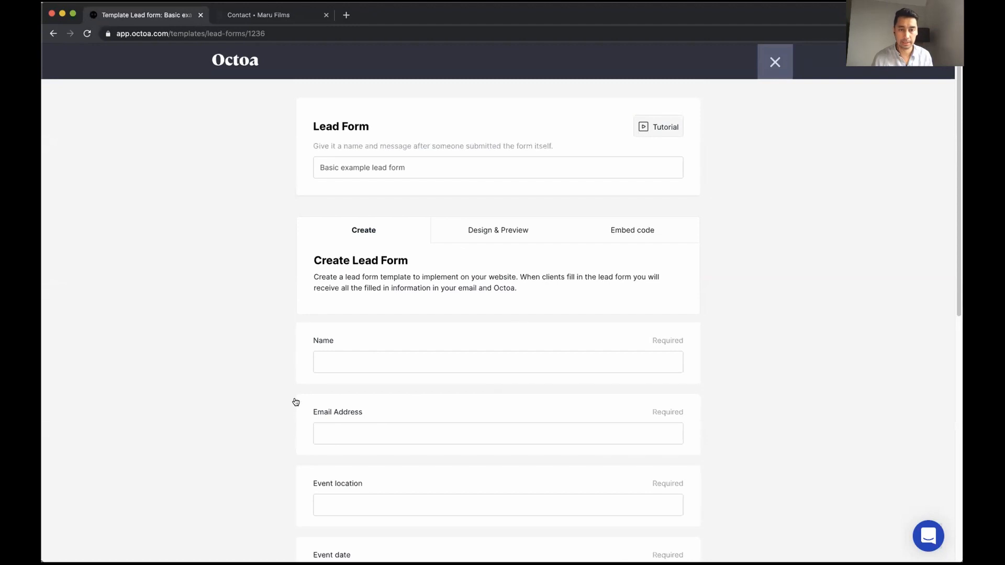
Add a Dropdown field labelled 'How did you find us?' to the lead form
{"action": "scroll", "coordinate": [293, 403], "scroll_direction": "down", "scroll_amount": 2}
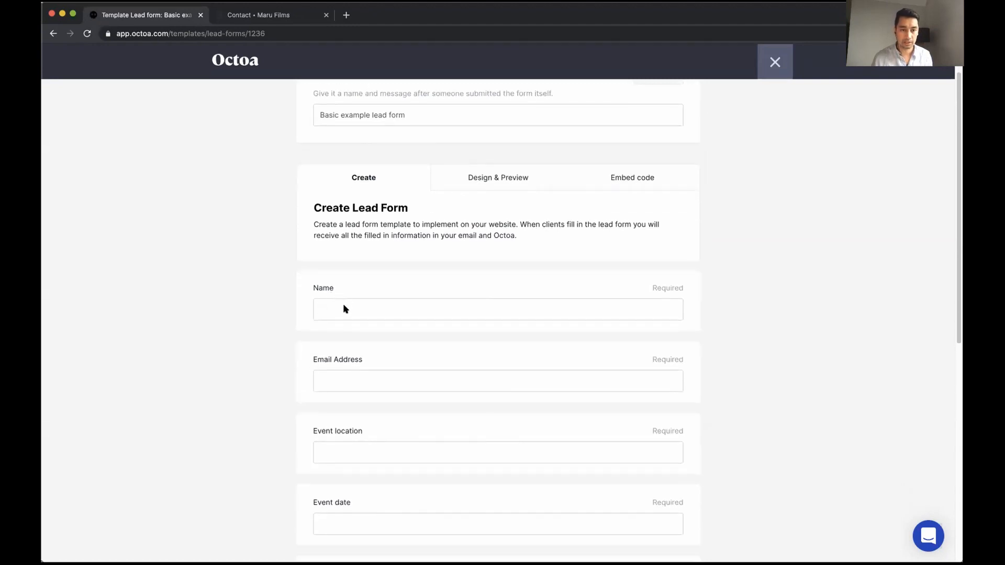
{"action": "scroll", "coordinate": [328, 367], "scroll_direction": "down", "scroll_amount": 5}
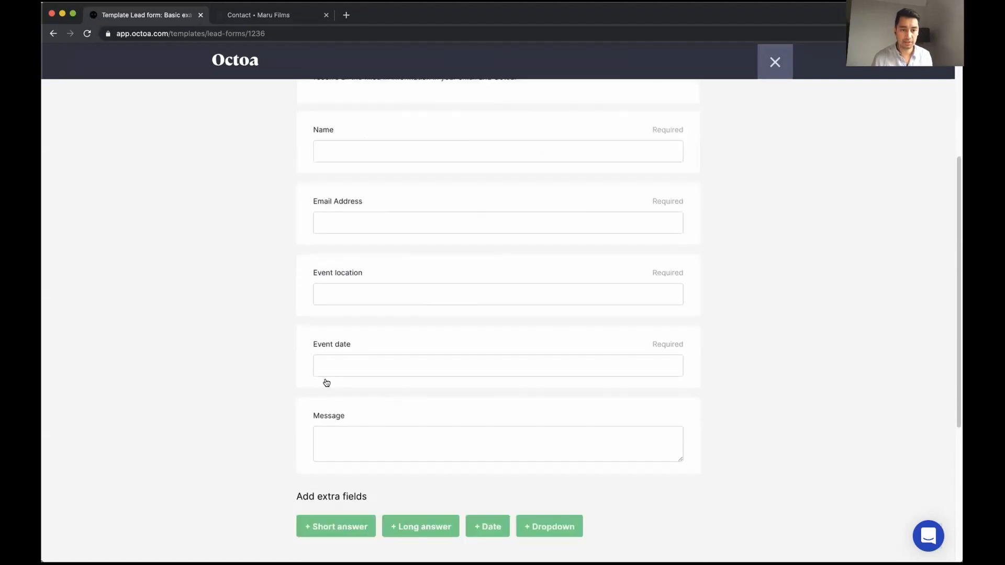
{"action": "scroll", "coordinate": [285, 434], "scroll_direction": "down", "scroll_amount": 2}
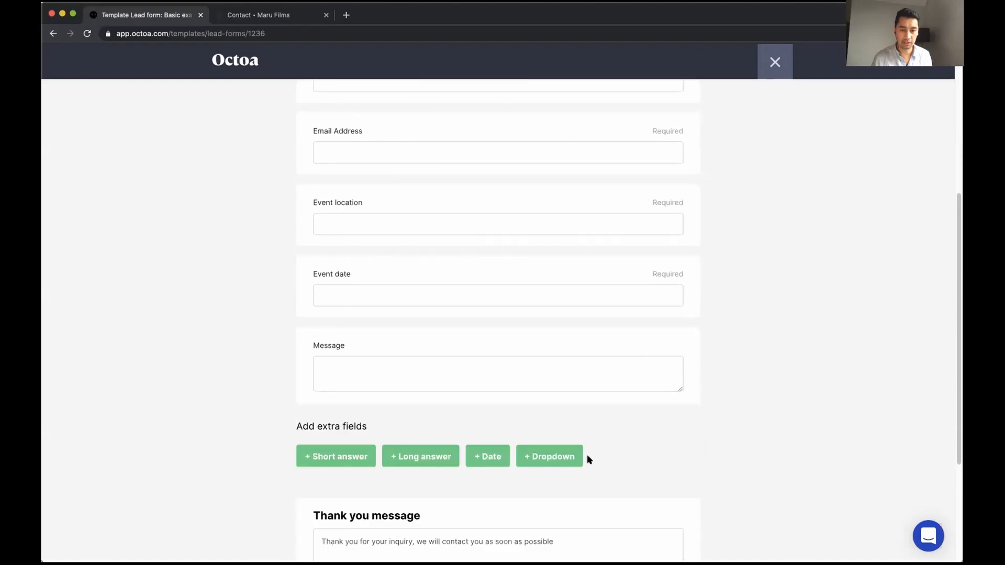
{"action": "left_click", "coordinate": [553, 459]}
{"action": "scroll", "coordinate": [472, 450], "scroll_direction": "down", "scroll_amount": 1}
{"action": "left_click", "coordinate": [407, 445]}
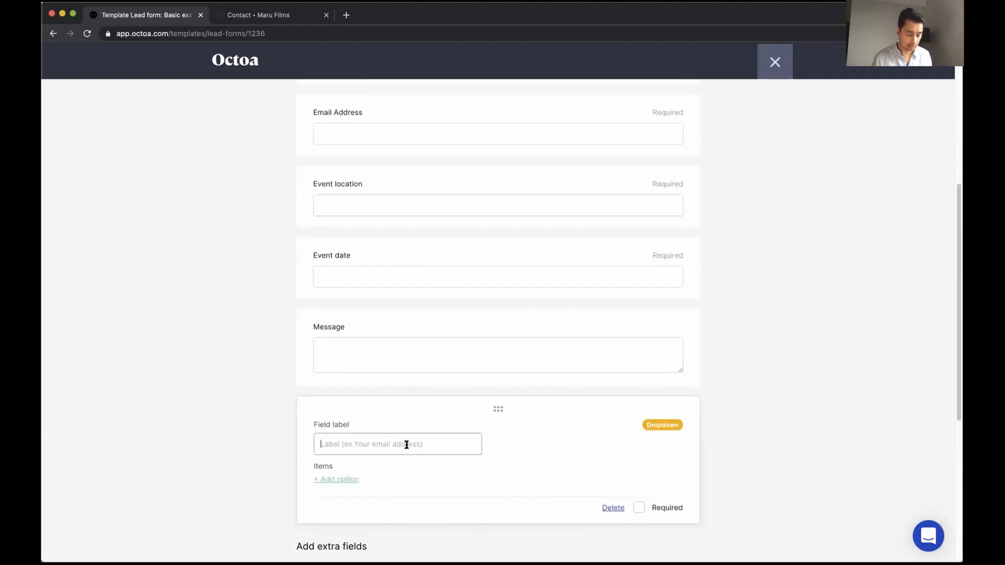
{"action": "type", "text": "How did you find"}
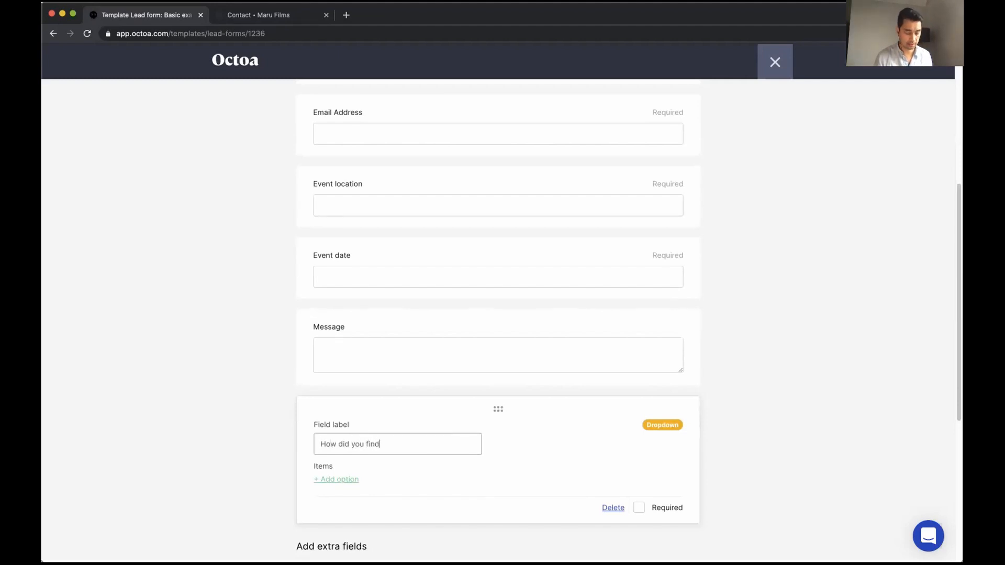
{"action": "type", "text": " us?"}
Add the dropdown options Google, Instagram and Facebook
{"action": "left_click", "coordinate": [341, 480]}
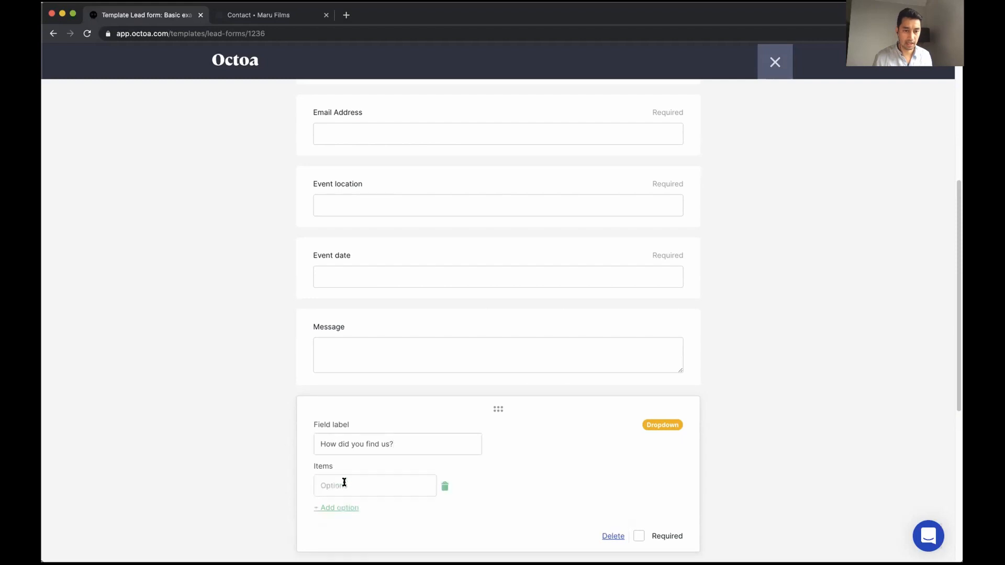
{"action": "left_click", "coordinate": [332, 488]}
{"action": "type", "text": "Googl"}
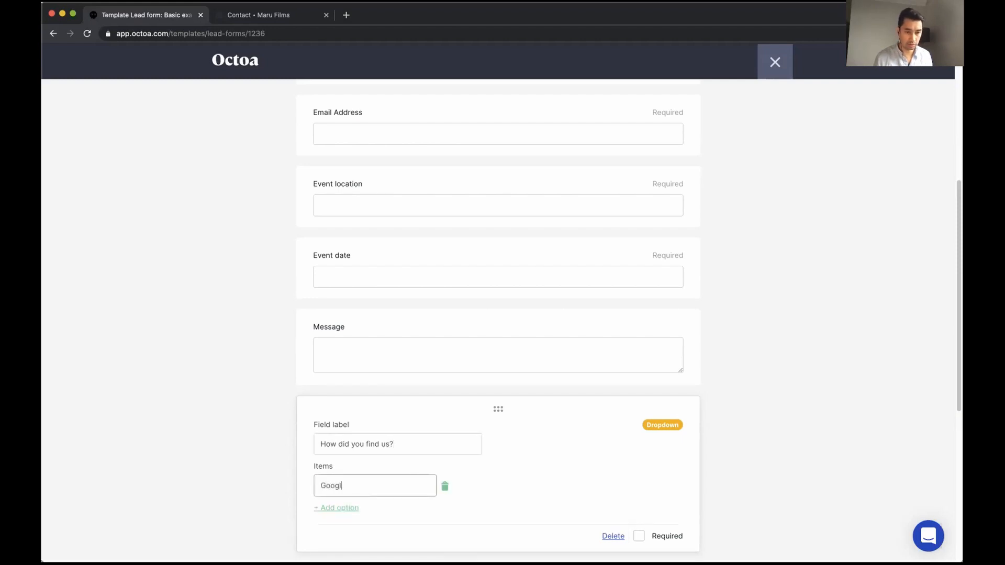
{"action": "type", "text": "e"}
{"action": "left_click", "coordinate": [338, 508]}
{"action": "left_click", "coordinate": [338, 511]}
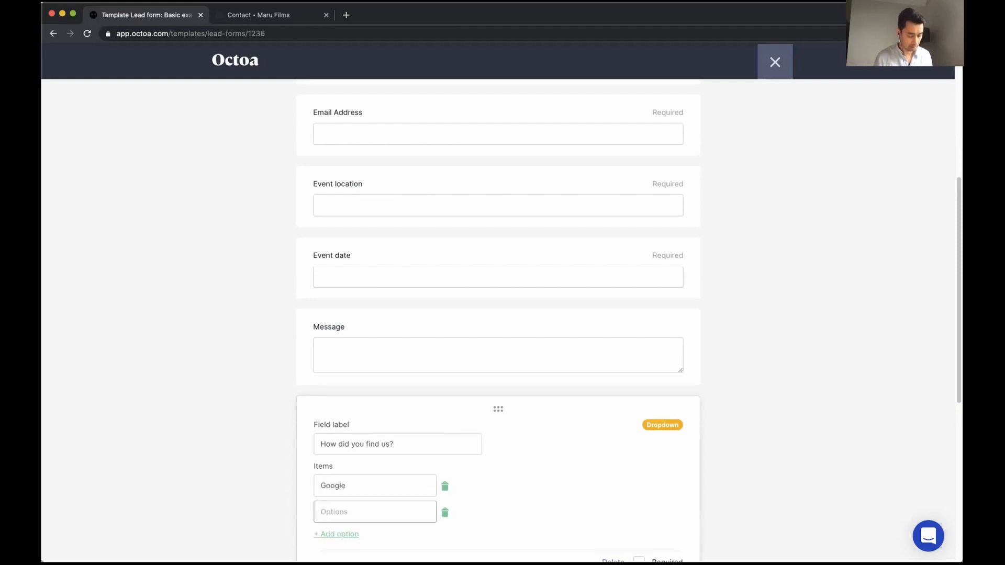
{"action": "type", "text": "Instagram"}
{"action": "left_click", "coordinate": [329, 533]}
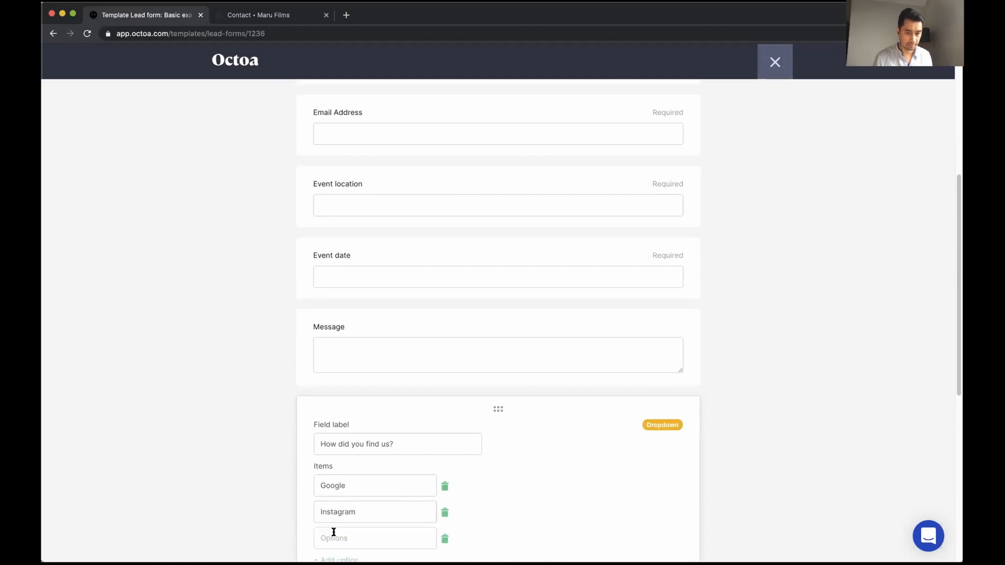
{"action": "left_click", "coordinate": [336, 535]}
{"action": "type", "text": "Facebook"}
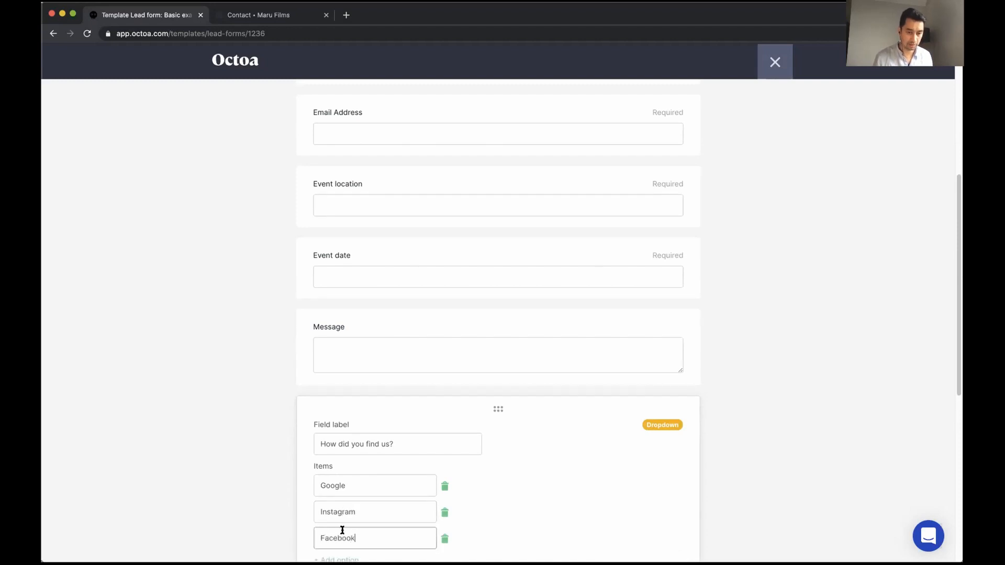
Add the remaining dropdown options Planner and Other
{"action": "scroll", "coordinate": [338, 512], "scroll_direction": "down", "scroll_amount": 3}
{"action": "left_click", "coordinate": [335, 471]}
{"action": "left_click", "coordinate": [341, 478]}
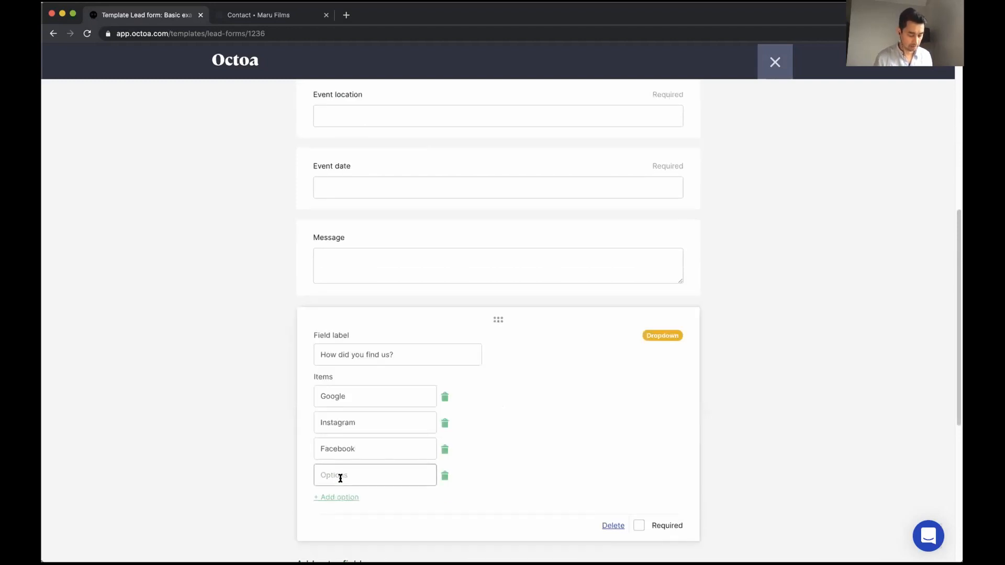
{"action": "type", "text": "Planner"}
{"action": "left_click", "coordinate": [330, 475]}
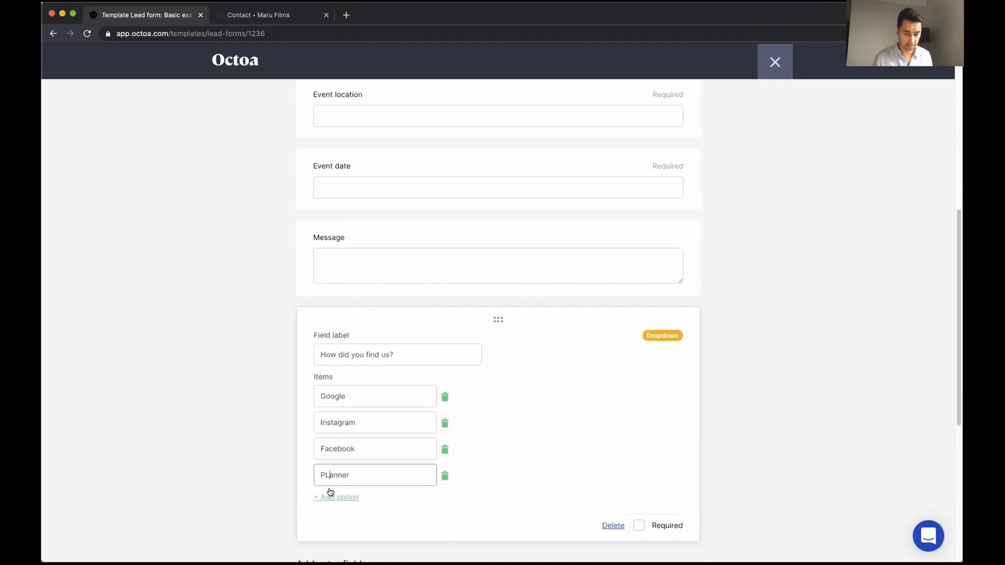
{"action": "key", "text": "BackSpace"}
{"action": "type", "text": "l"}
{"action": "left_click", "coordinate": [333, 497]}
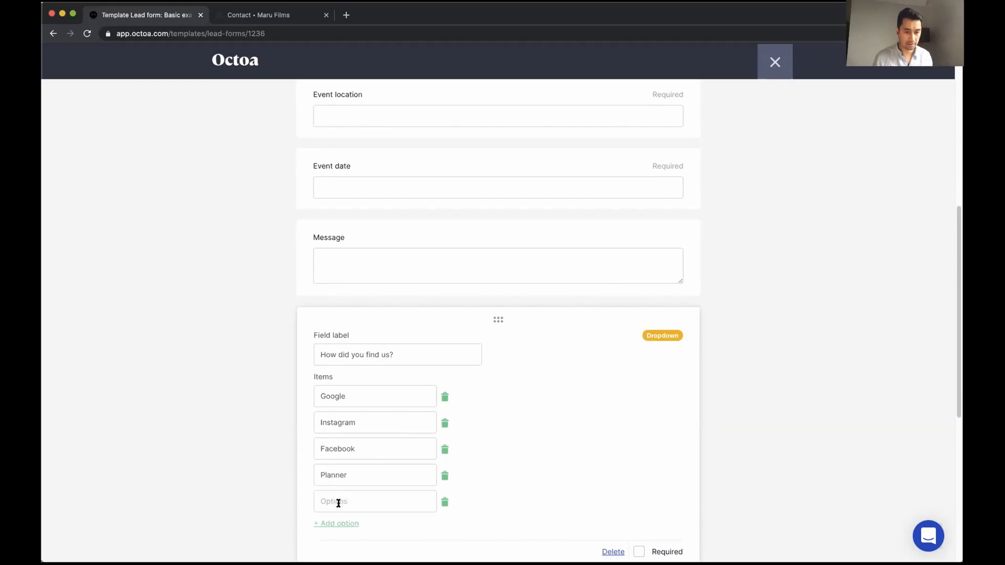
{"action": "type", "text": "Other"}
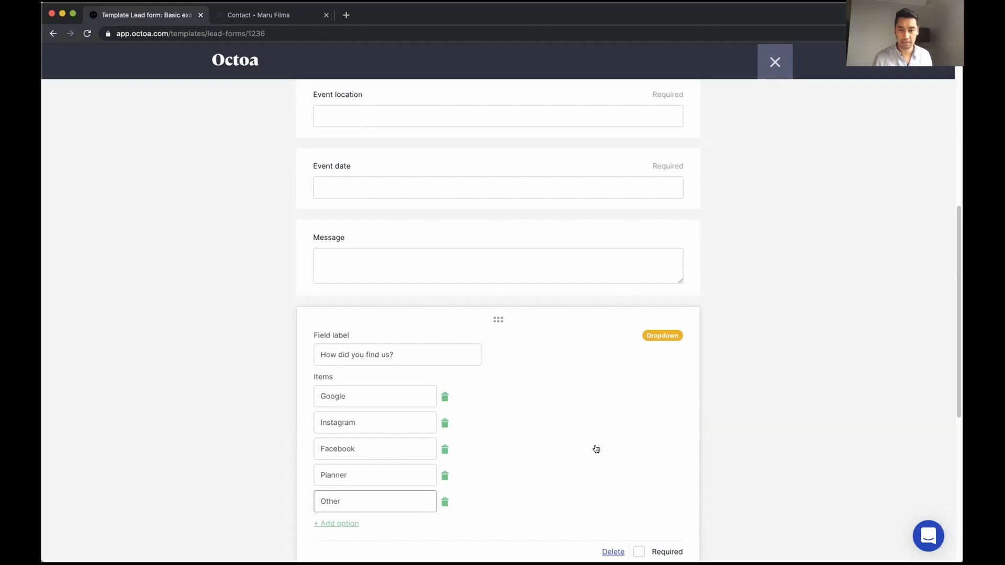
{"action": "scroll", "coordinate": [595, 448], "scroll_direction": "down", "scroll_amount": 3}
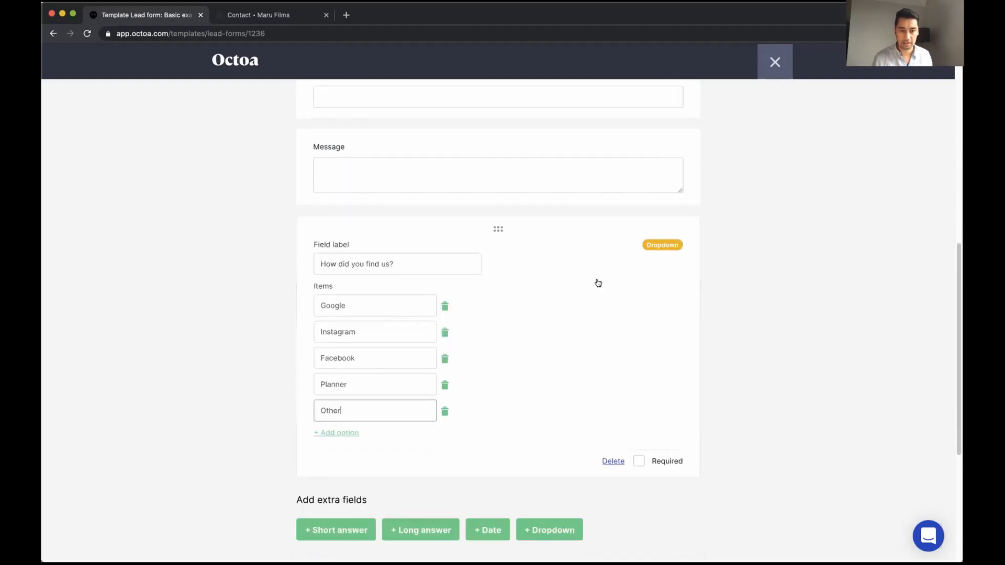
Collapse the dropdown and review the Message and 'How did you find us?' fields
{"action": "left_click", "coordinate": [704, 458]}
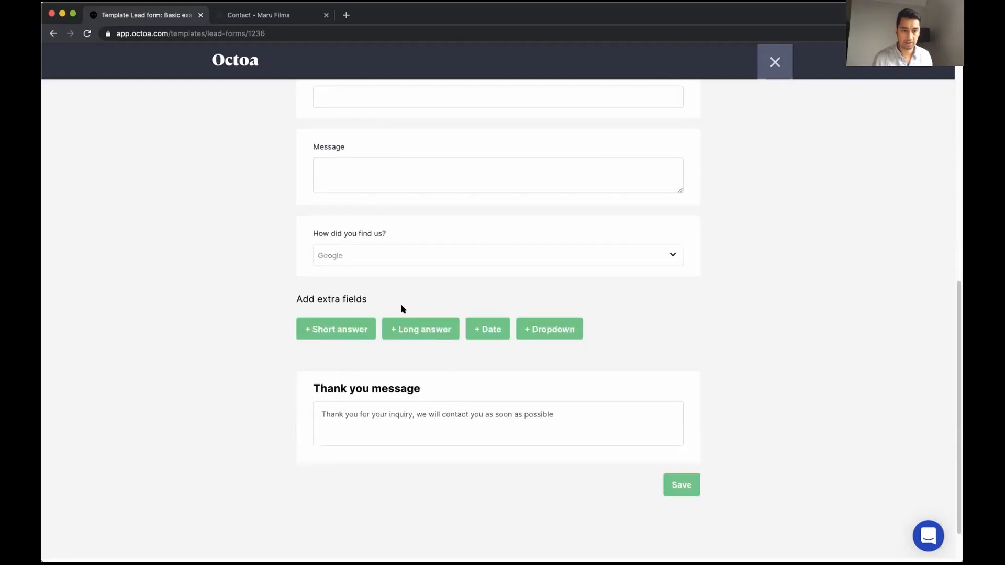
{"action": "left_click", "coordinate": [419, 264]}
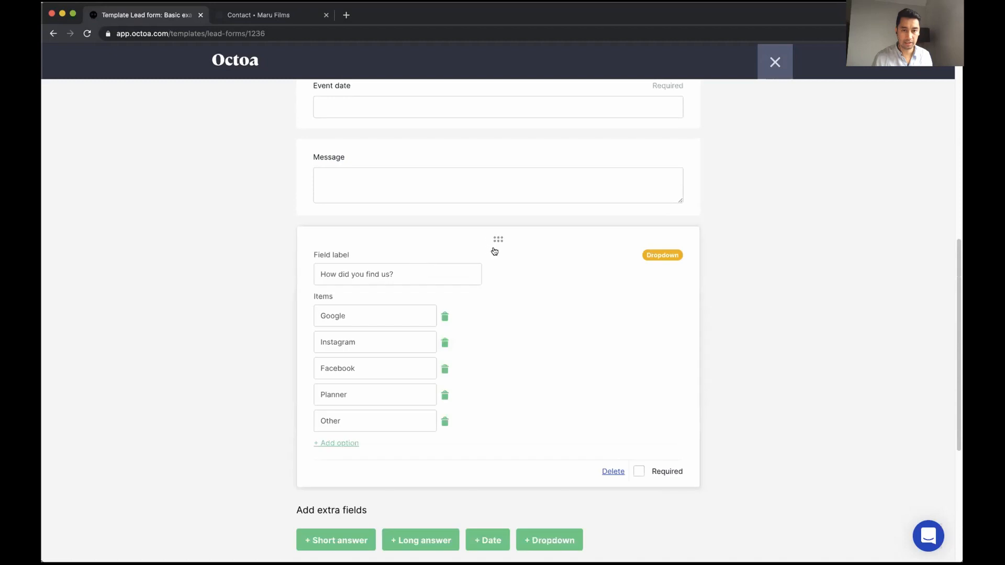
{"action": "scroll", "coordinate": [487, 284], "scroll_direction": "up", "scroll_amount": 3}
{"action": "left_click", "coordinate": [459, 254]}
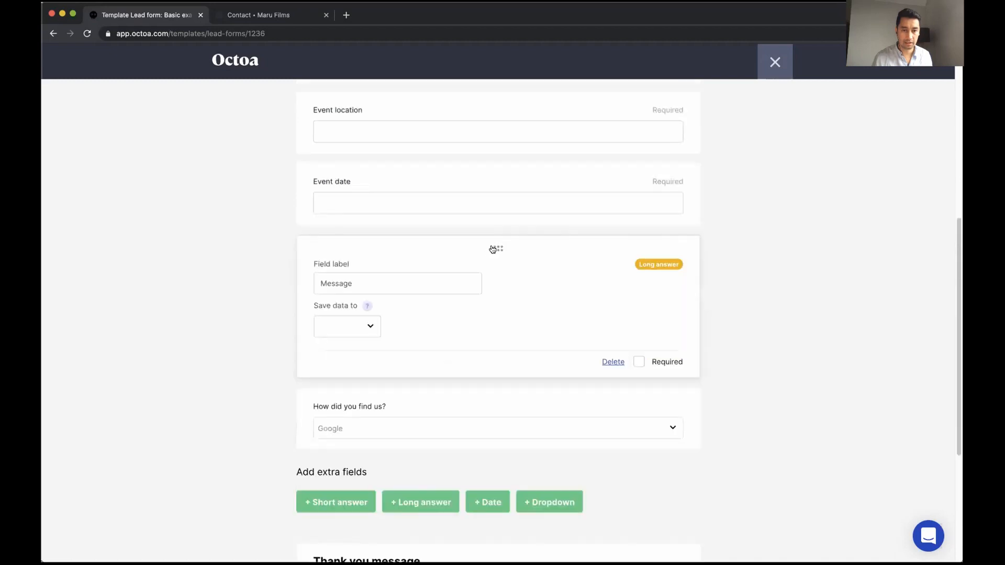
{"action": "left_click", "coordinate": [509, 402]}
{"action": "scroll", "coordinate": [552, 388], "scroll_direction": "up", "scroll_amount": 10}
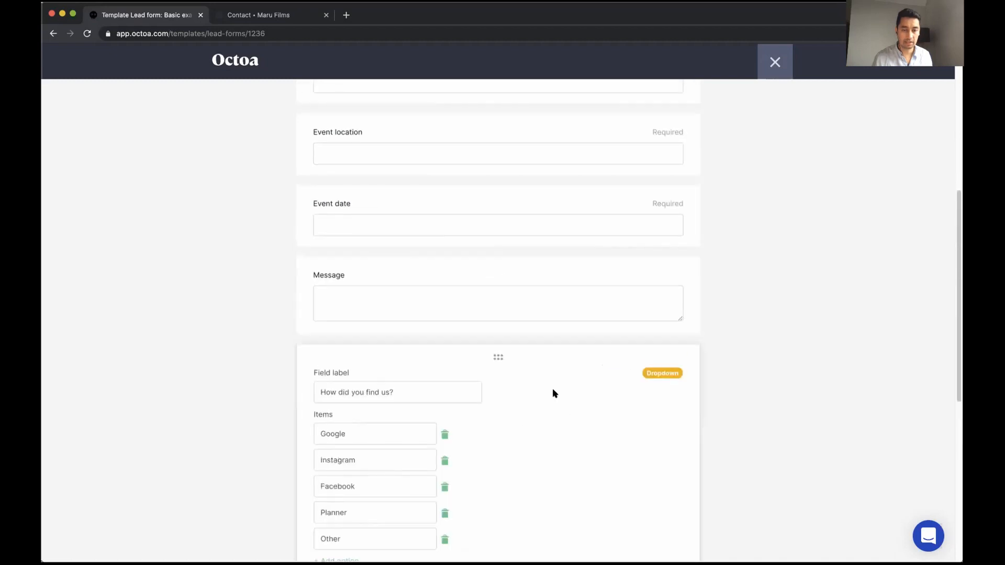
Switch to Design & Preview and check the previewed dropdown's options
{"action": "left_click", "coordinate": [490, 204]}
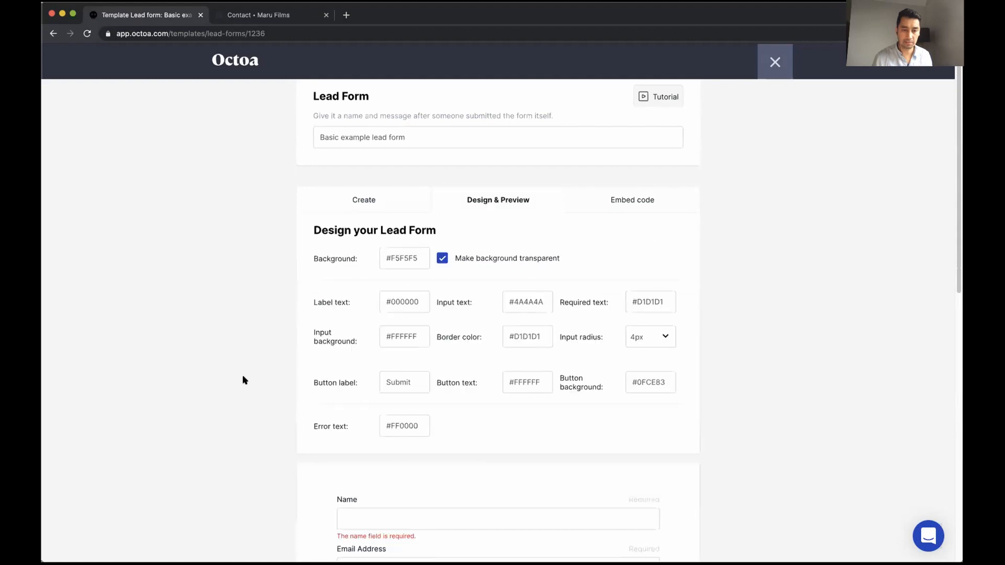
{"action": "scroll", "coordinate": [240, 380], "scroll_direction": "down", "scroll_amount": 6}
{"action": "left_click", "coordinate": [403, 456]}
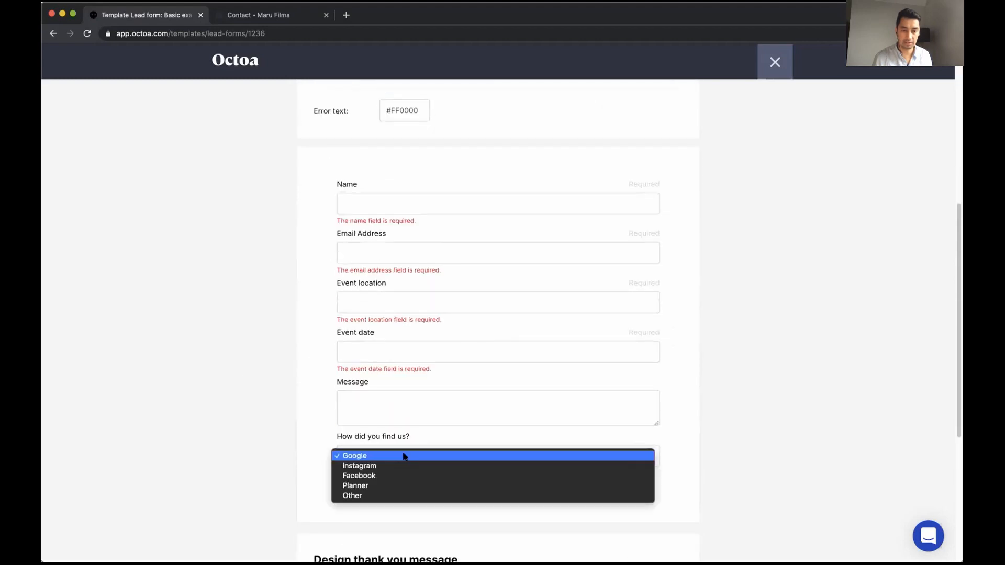
{"action": "left_click", "coordinate": [218, 389]}
{"action": "scroll", "coordinate": [218, 388], "scroll_direction": "up", "scroll_amount": 5}
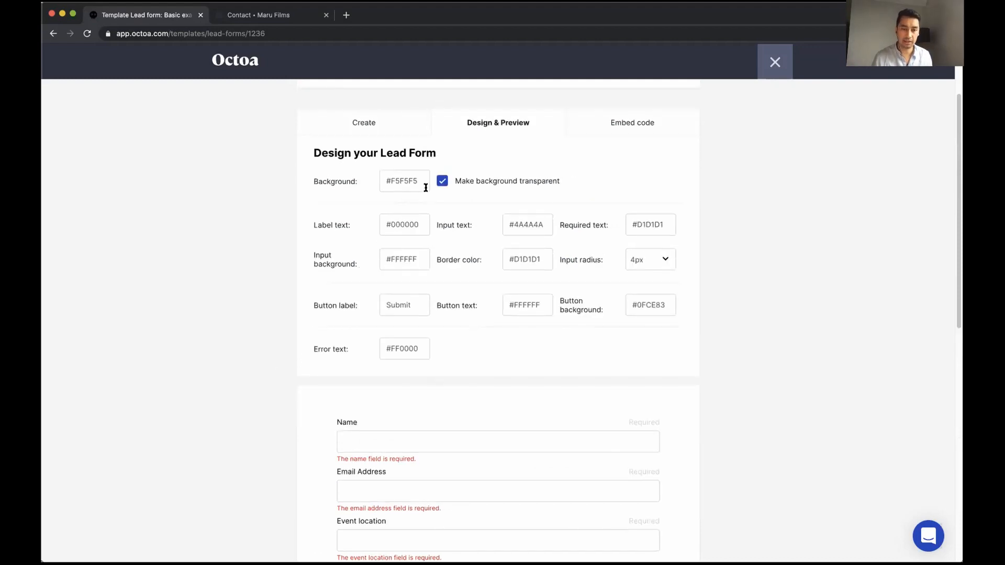
Set the form's input radius to 0px for square-cornered fields
{"action": "scroll", "coordinate": [411, 280], "scroll_direction": "down", "scroll_amount": 1}
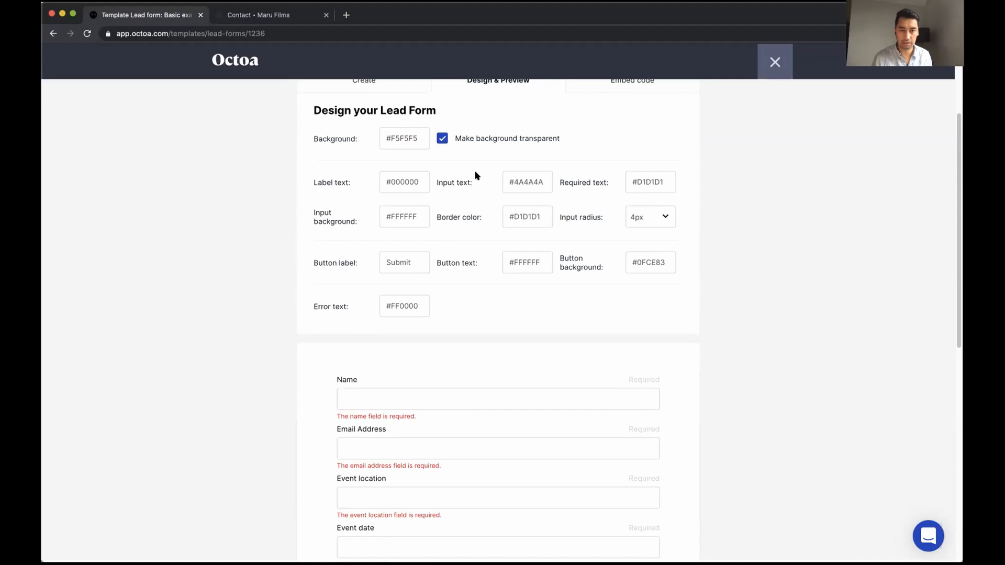
{"action": "left_click", "coordinate": [665, 219]}
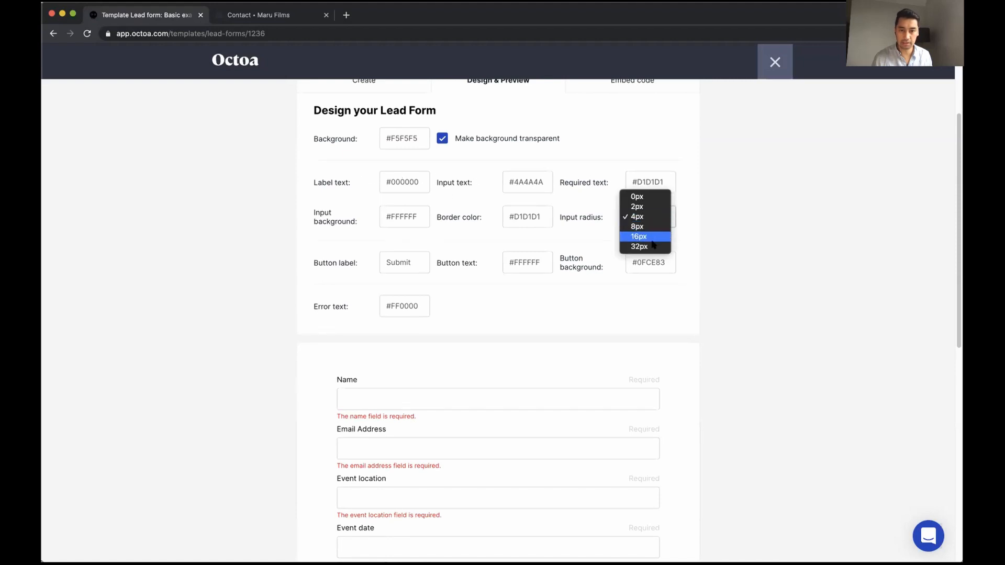
{"action": "key", "text": "Escape"}
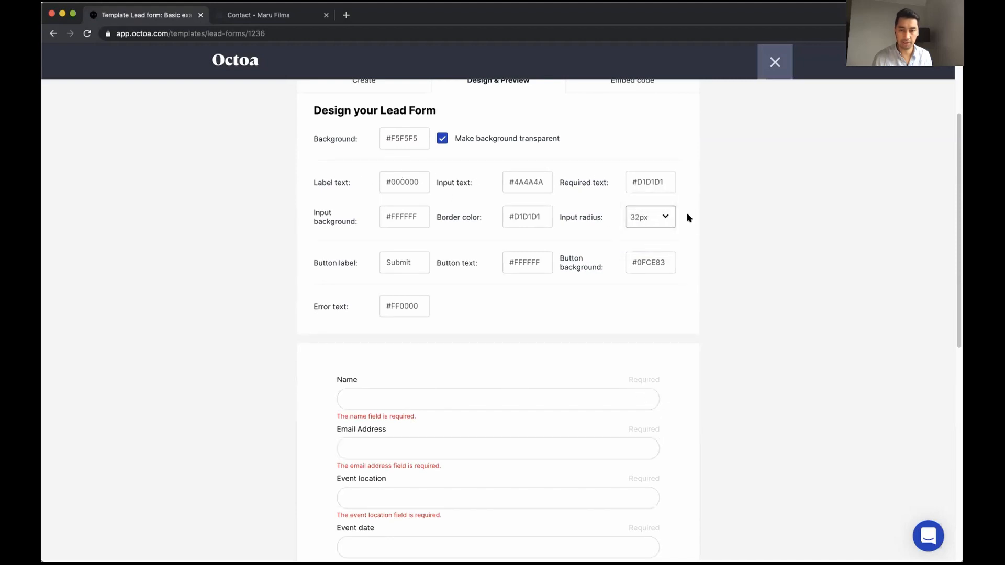
{"action": "left_click", "coordinate": [673, 218]}
{"action": "left_click", "coordinate": [647, 167]}
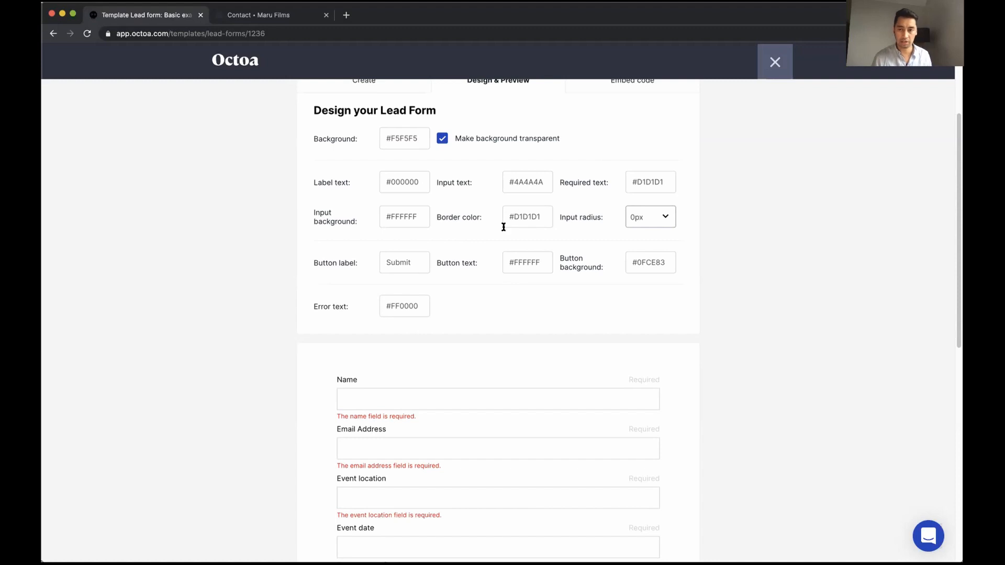
{"action": "scroll", "coordinate": [505, 289], "scroll_direction": "down", "scroll_amount": 8}
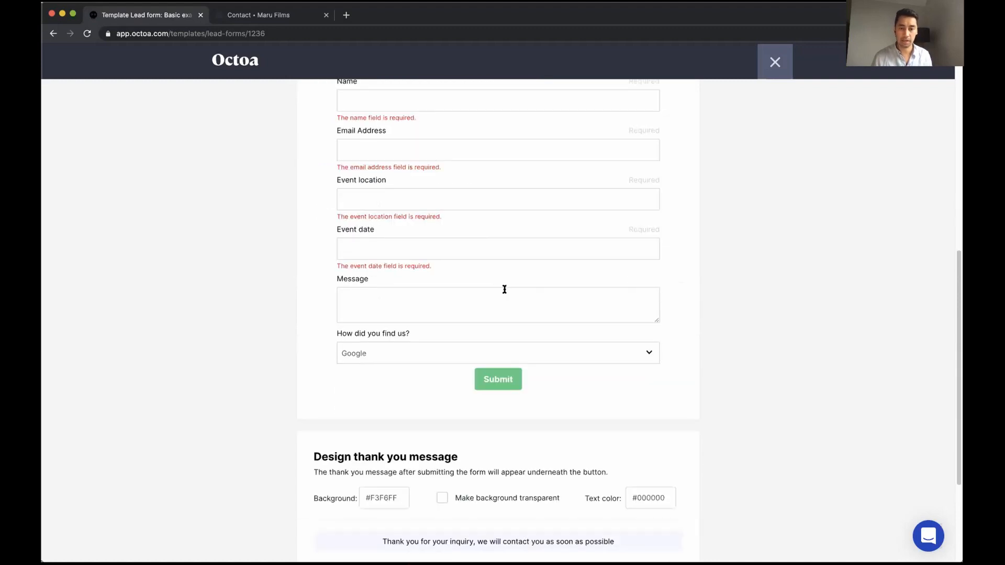
{"action": "scroll", "coordinate": [505, 289], "scroll_direction": "down", "scroll_amount": 2}
{"action": "scroll", "coordinate": [505, 288], "scroll_direction": "up", "scroll_amount": 12}
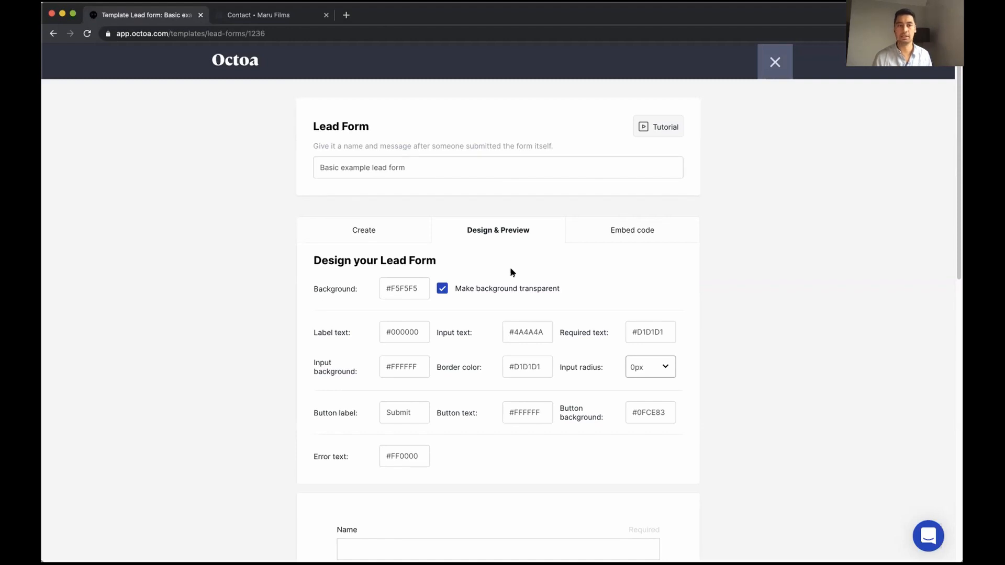
View the form's embed code, then go back to the form fields
{"action": "left_click", "coordinate": [617, 235]}
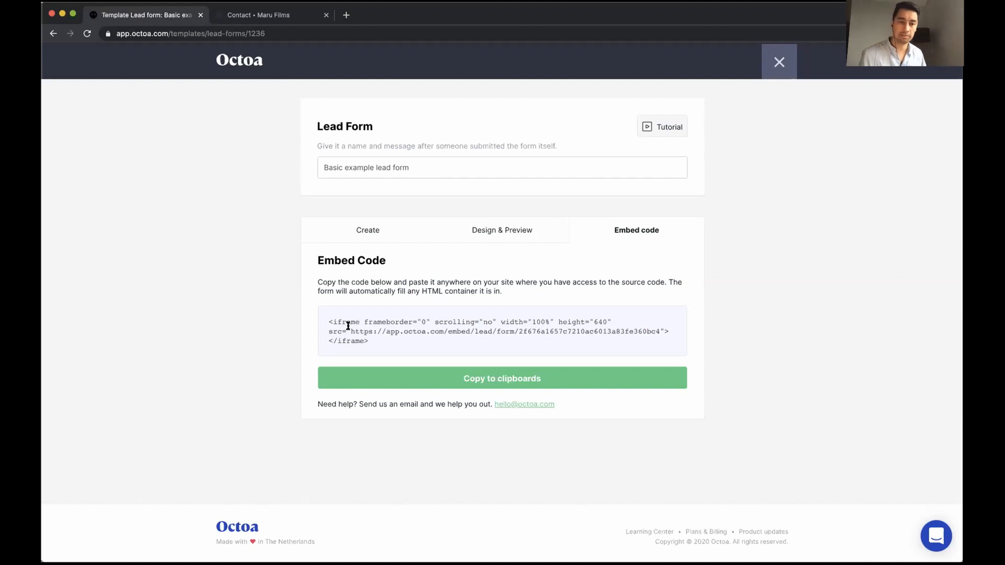
{"action": "left_click_drag", "start_coordinate": [352, 330], "coordinate": [329, 318]}
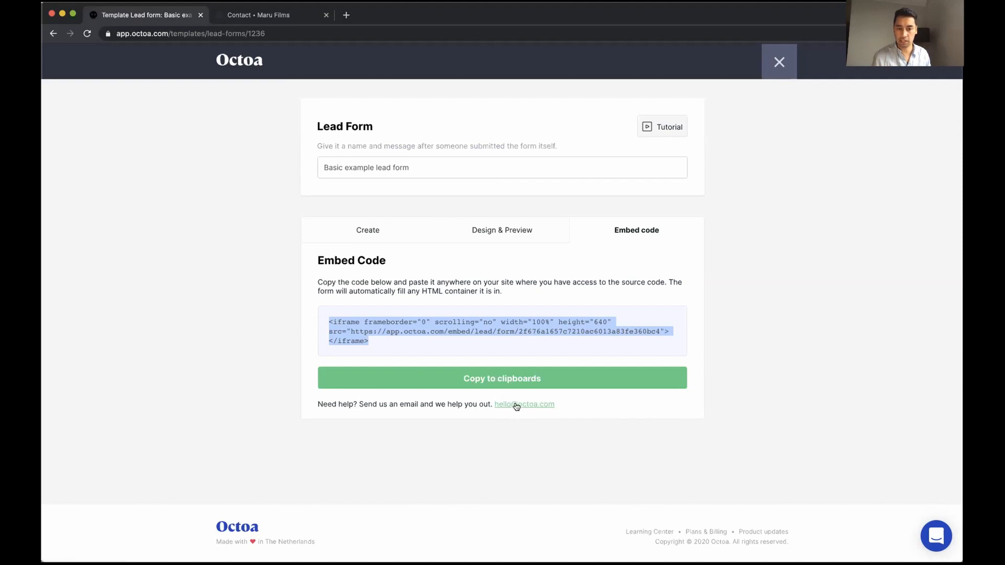
{"action": "left_click", "coordinate": [519, 300]}
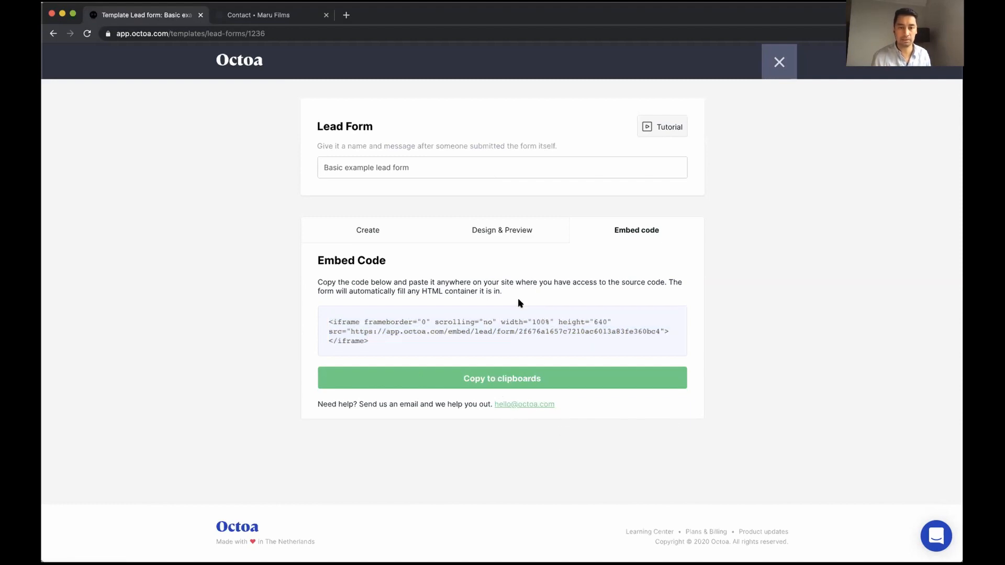
{"action": "left_click", "coordinate": [486, 233]}
{"action": "left_click", "coordinate": [381, 234]}
{"action": "scroll", "coordinate": [332, 341], "scroll_direction": "down", "scroll_amount": 4}
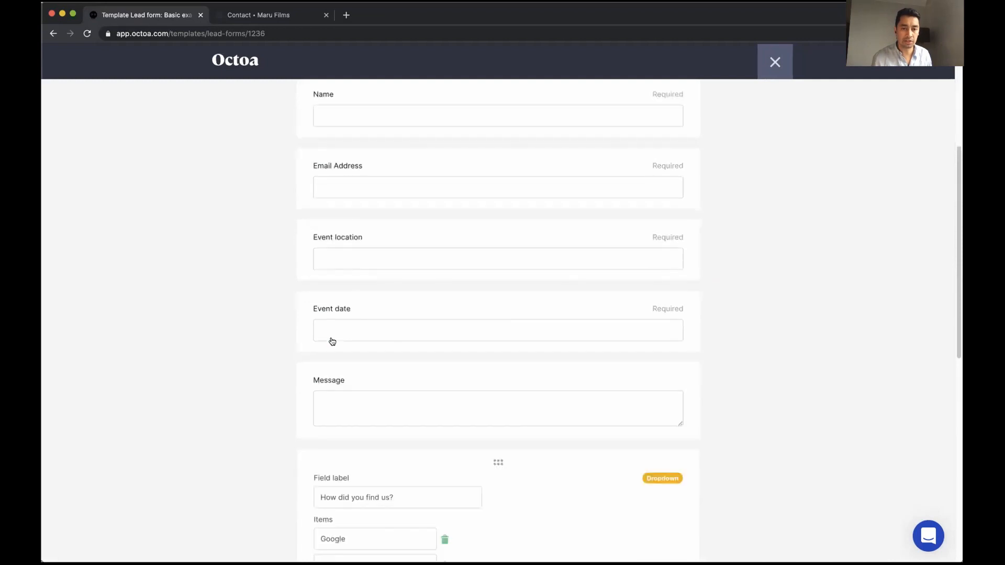
{"action": "scroll", "coordinate": [343, 319], "scroll_direction": "up", "scroll_amount": 1}
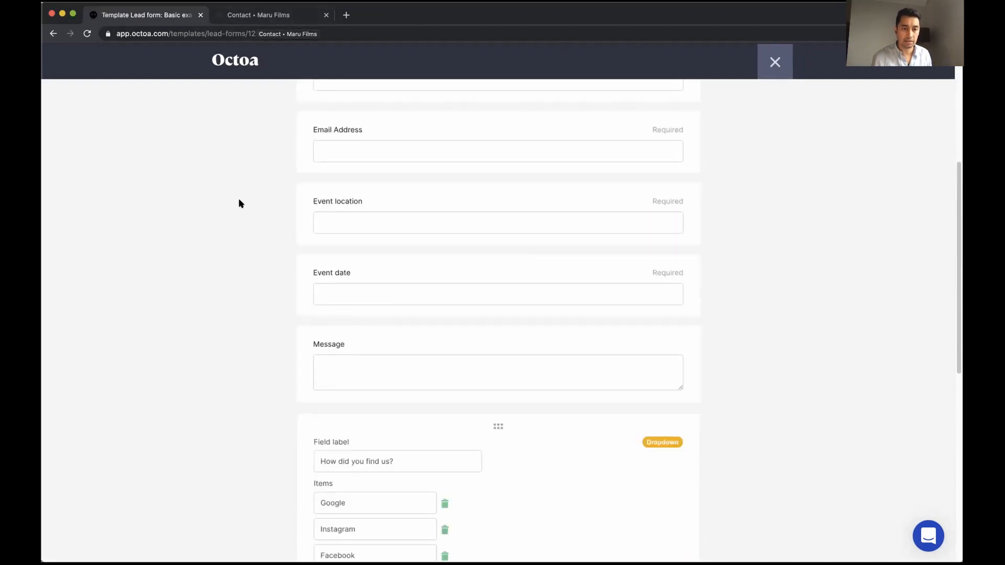
{"action": "scroll", "coordinate": [237, 198], "scroll_direction": "up", "scroll_amount": 5}
Reopen the embed code and select the form URL in the iframe src
{"action": "left_click", "coordinate": [645, 160]}
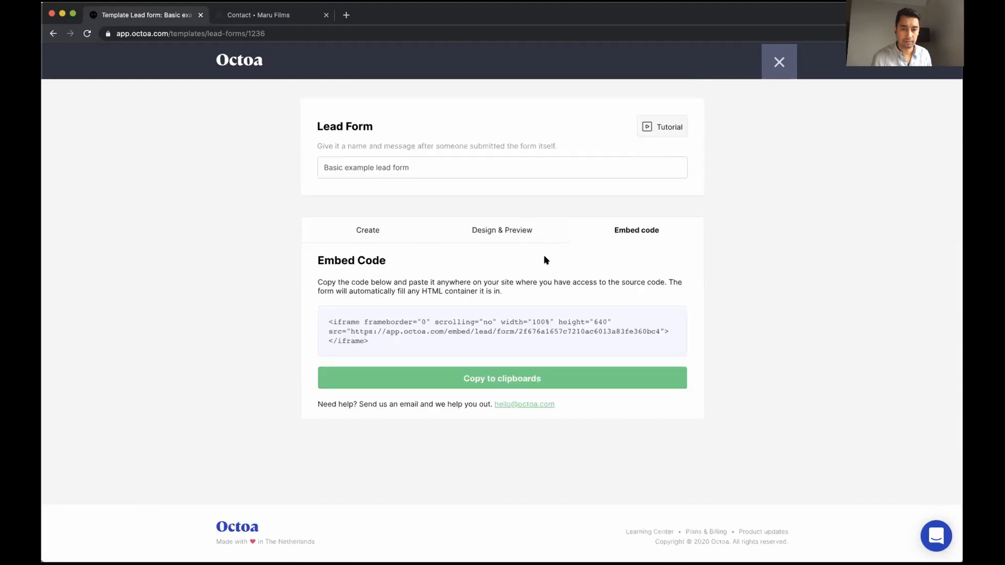
{"action": "left_click_drag", "start_coordinate": [351, 331], "coordinate": [660, 332]}
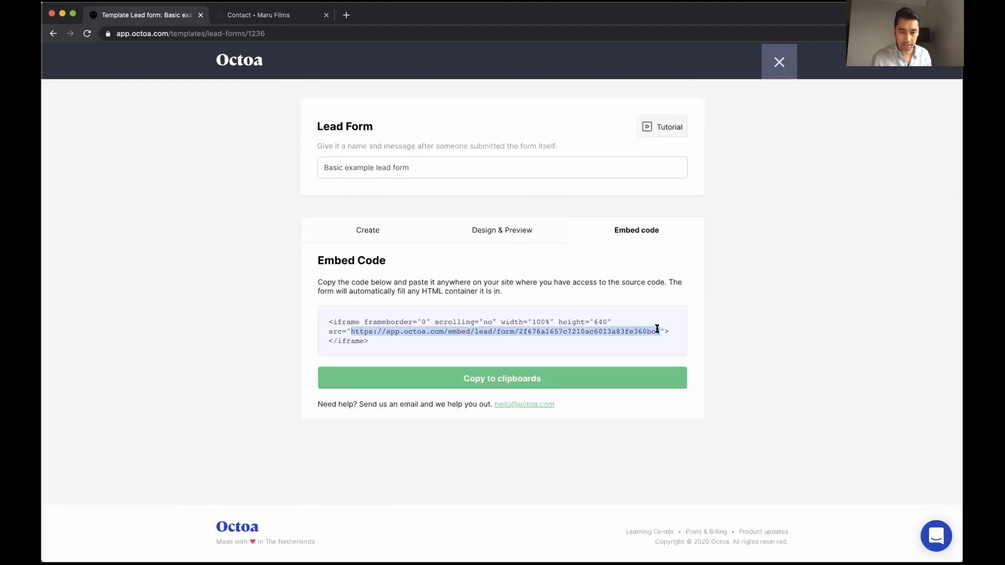
{"action": "left_click", "coordinate": [346, 14]}
Load the pasted form URL and submit a test inquiry with event date September 3
{"action": "key", "text": "super+v"}
{"action": "key", "text": "Return"}
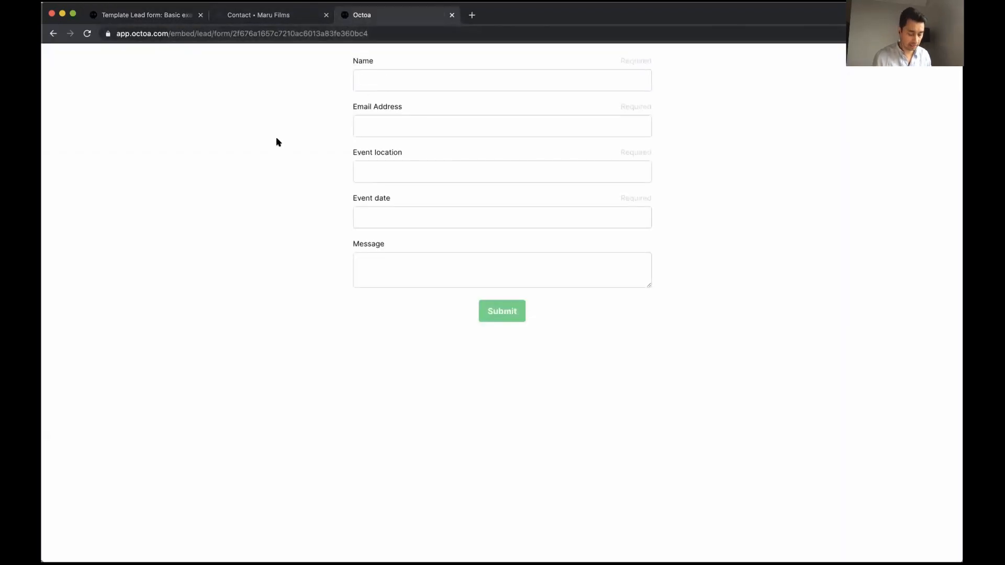
{"action": "type", "text": "Jane"}
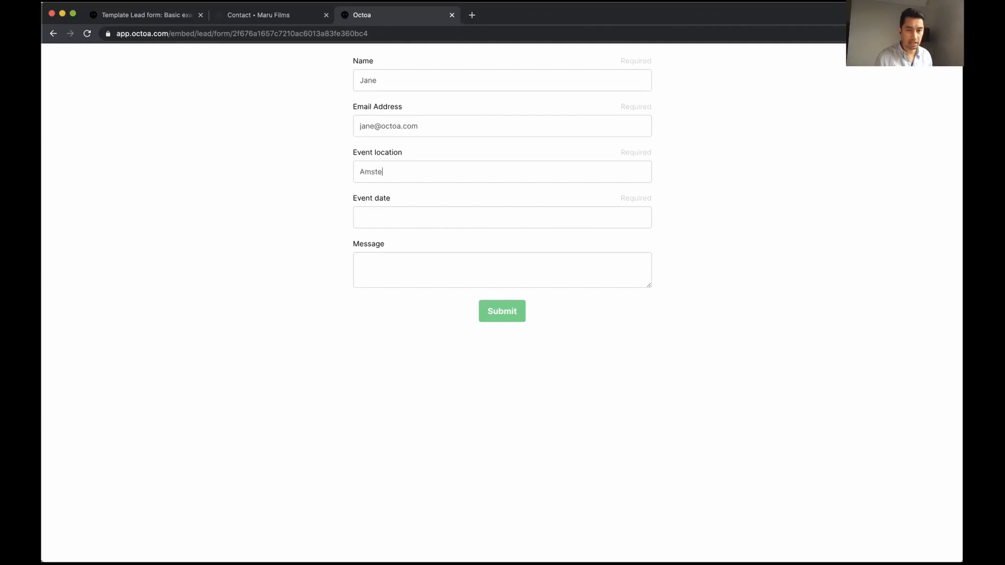
{"action": "left_click", "coordinate": [384, 214]}
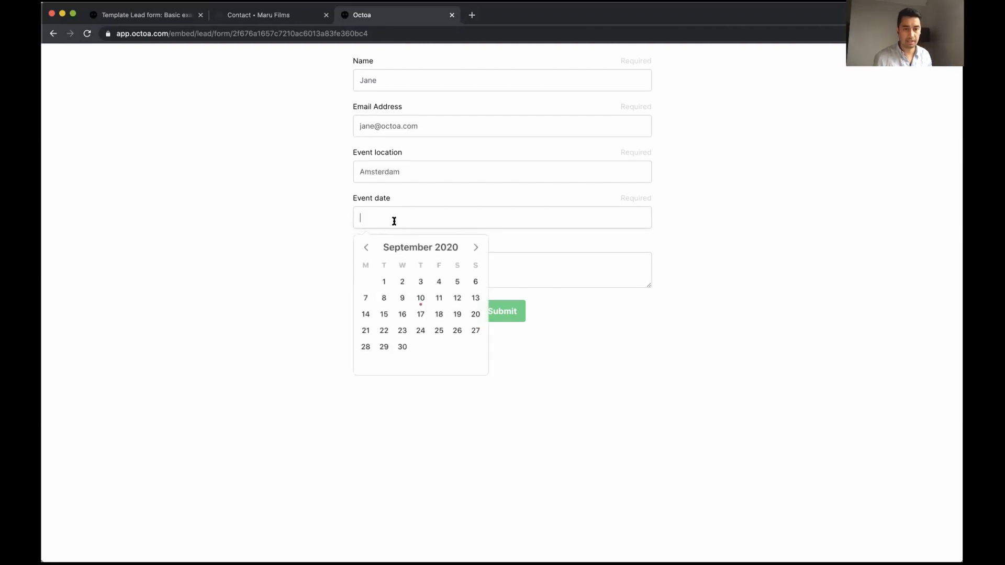
{"action": "left_click", "coordinate": [417, 278]}
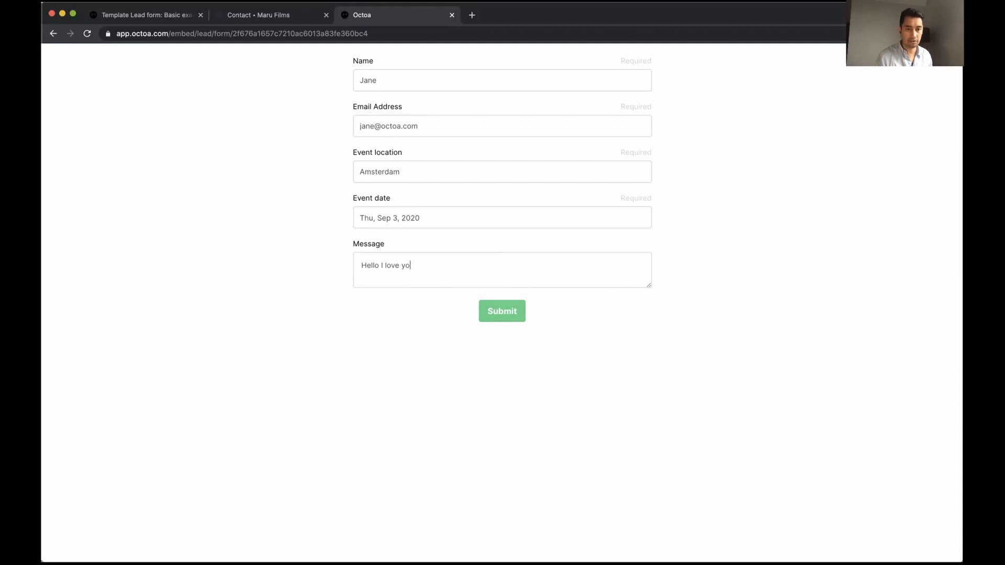
{"action": "left_click", "coordinate": [481, 309]}
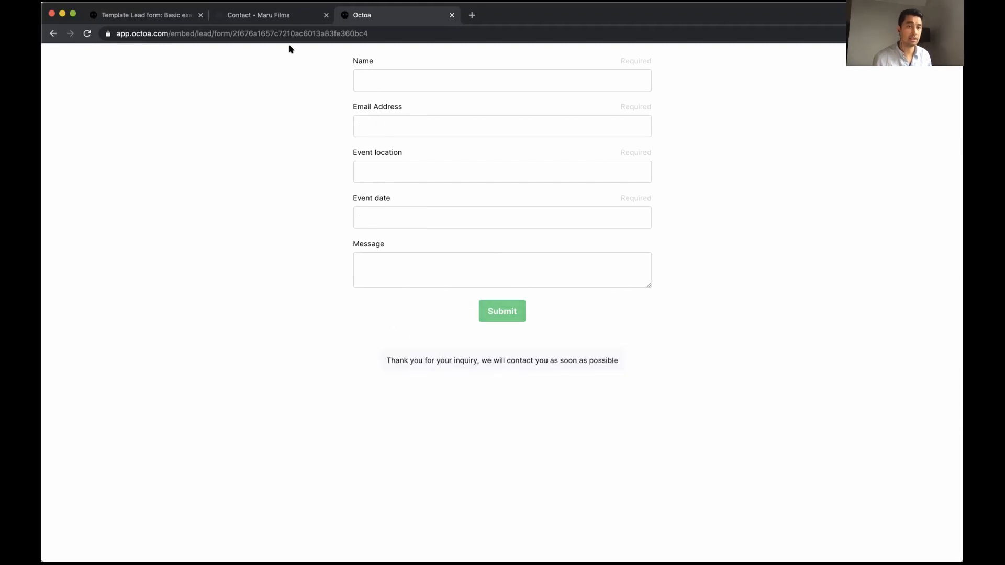
Back on the template tab, save the Basic example lead form and close the editor
{"action": "left_click", "coordinate": [160, 15]}
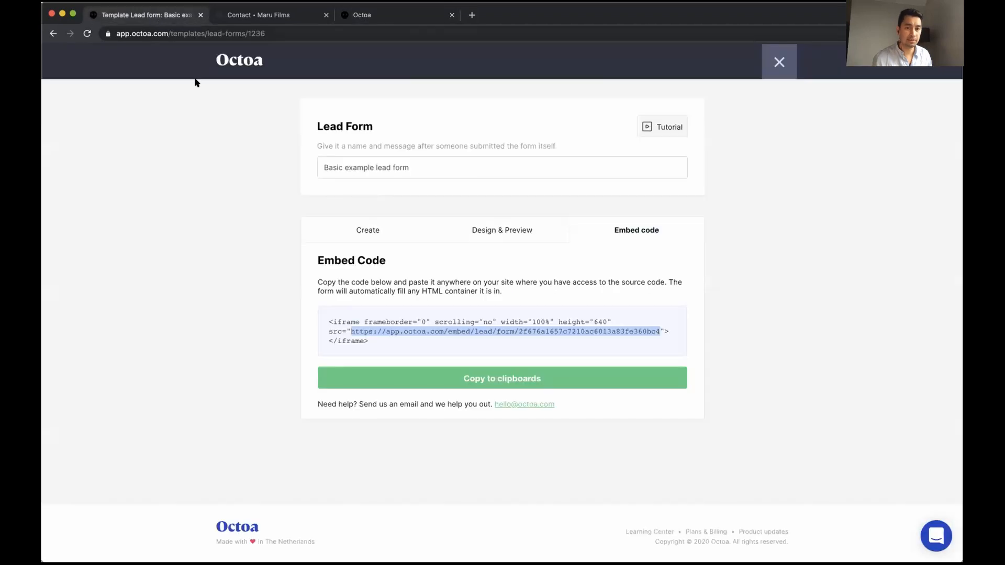
{"action": "left_click", "coordinate": [780, 61]}
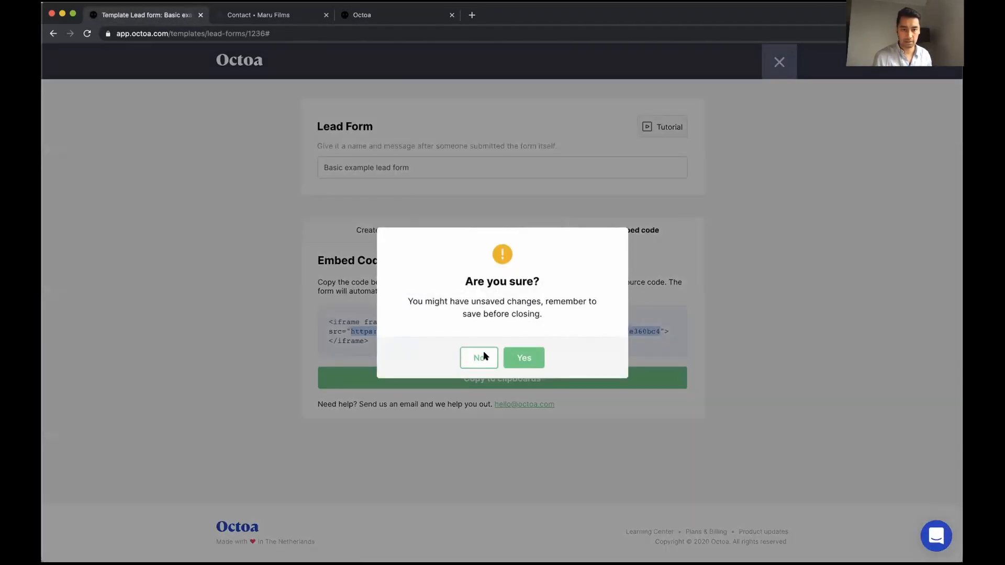
{"action": "left_click", "coordinate": [482, 356]}
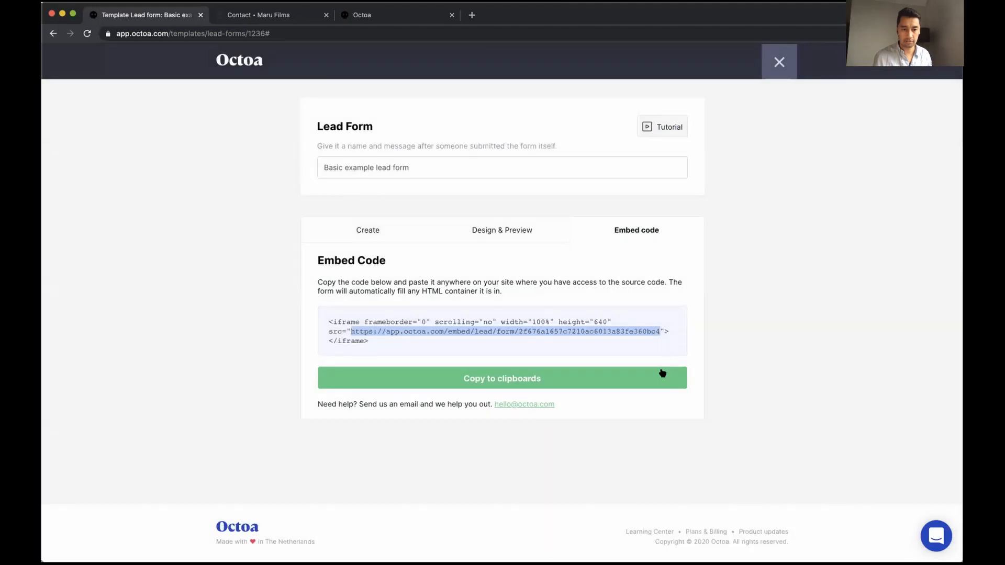
{"action": "left_click", "coordinate": [367, 231]}
{"action": "scroll", "coordinate": [293, 401], "scroll_direction": "down", "scroll_amount": 10}
{"action": "scroll", "coordinate": [554, 499], "scroll_direction": "down", "scroll_amount": 5}
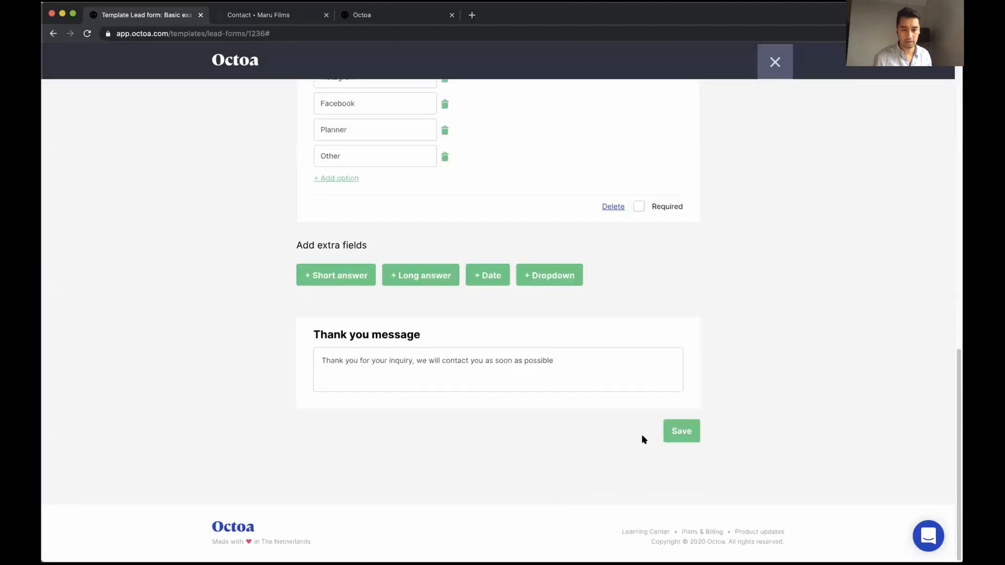
{"action": "left_click", "coordinate": [662, 432]}
{"action": "scroll", "coordinate": [602, 434], "scroll_direction": "up", "scroll_amount": 15}
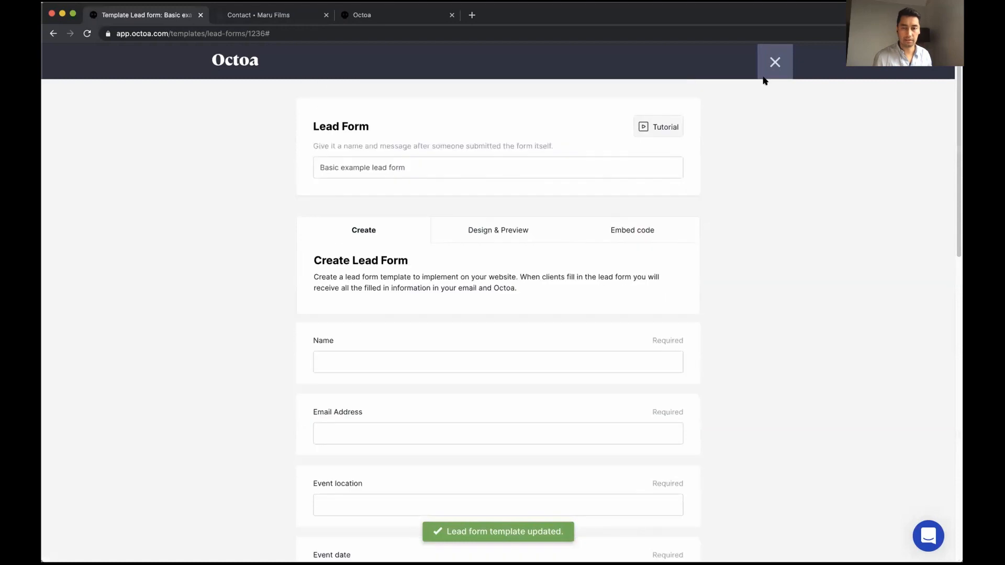
{"action": "left_click", "coordinate": [775, 61]}
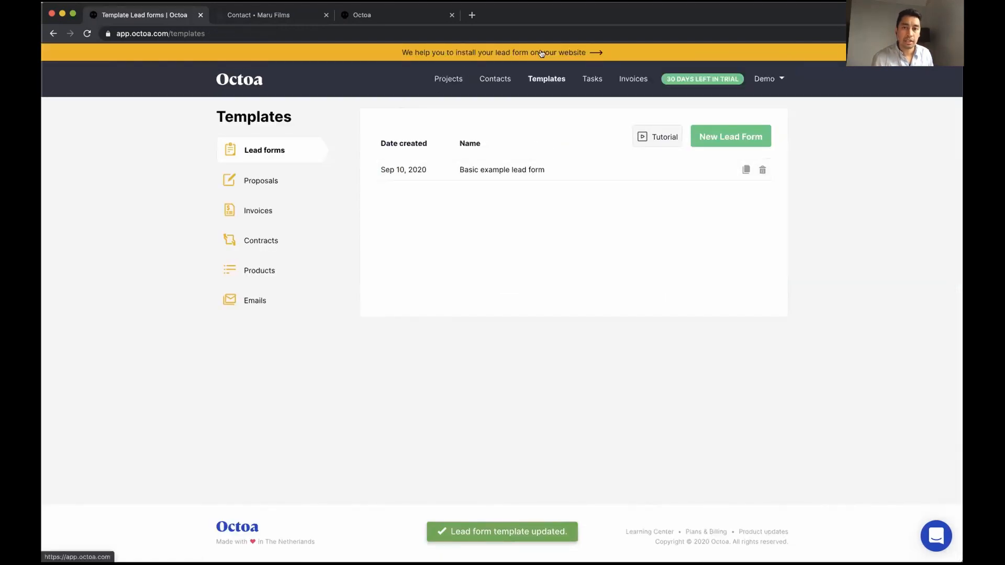
Open the Sep 3, 2020 inquiry project, review its lead form details, and start a new proposal
{"action": "left_click", "coordinate": [449, 80]}
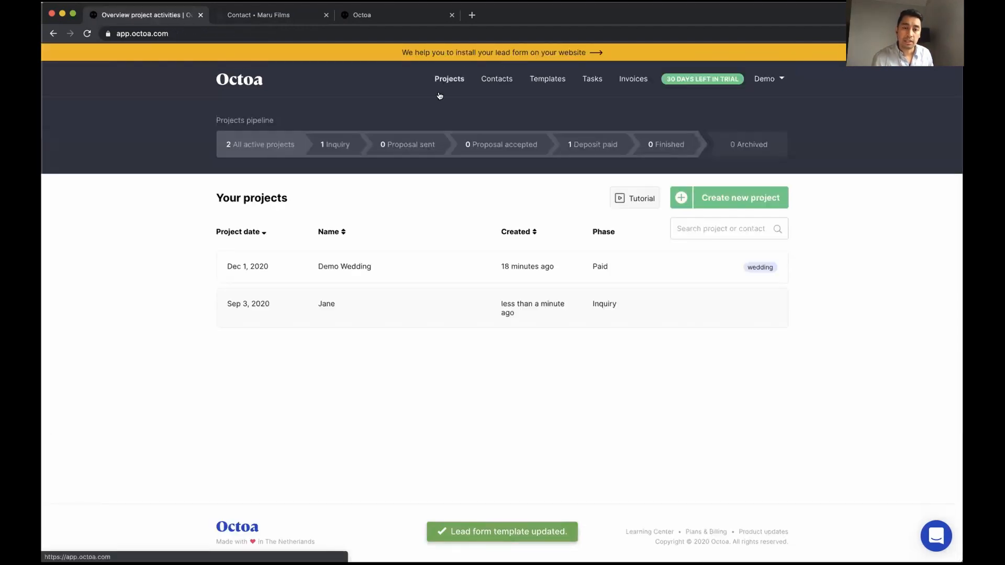
{"action": "left_click", "coordinate": [335, 304]}
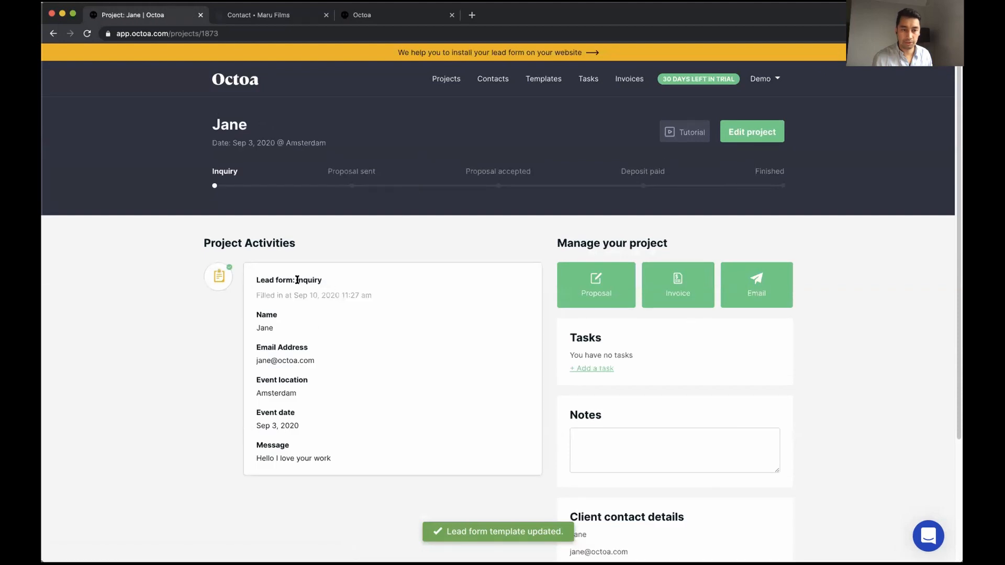
{"action": "left_click_drag", "start_coordinate": [256, 278], "coordinate": [340, 459]}
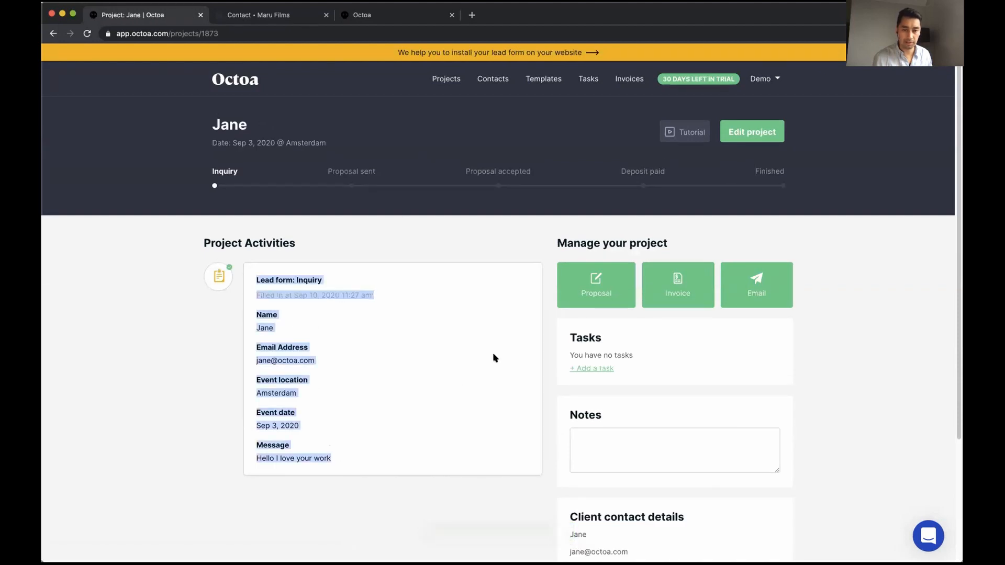
{"action": "left_click", "coordinate": [515, 264]}
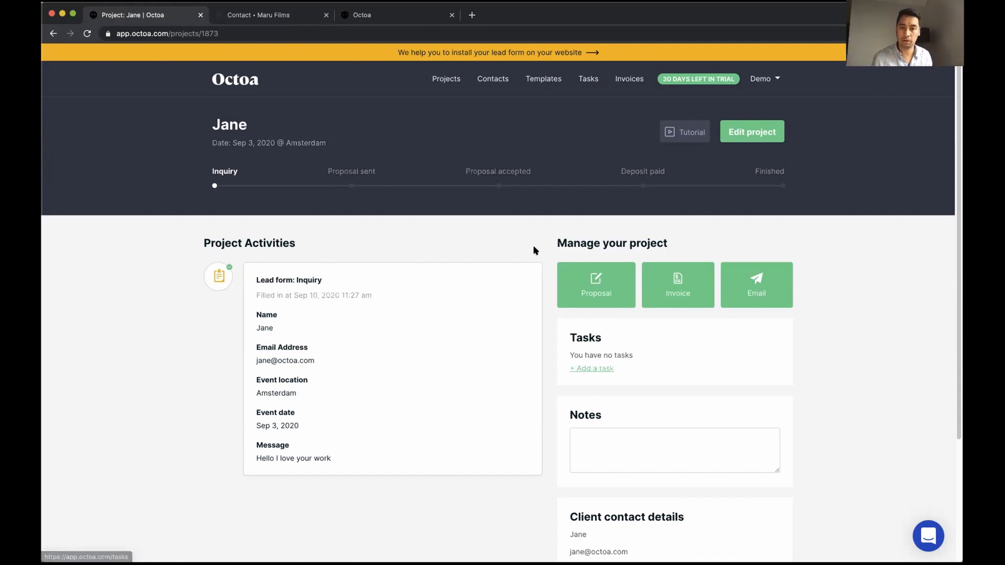
{"action": "left_click", "coordinate": [594, 285]}
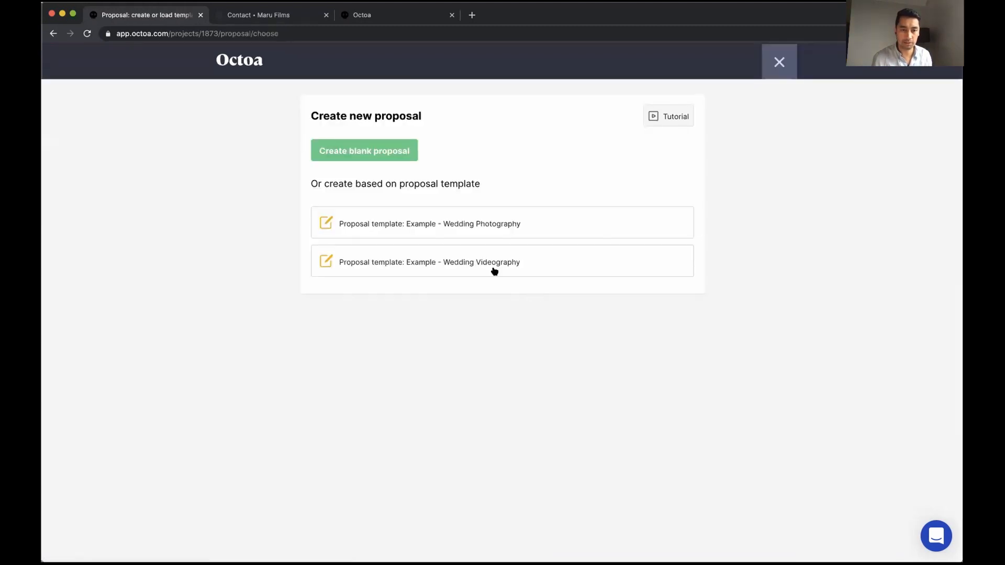
Build the proposal from the Wedding Photography example with the Lorem ipsum contract attached
{"action": "left_click", "coordinate": [459, 229]}
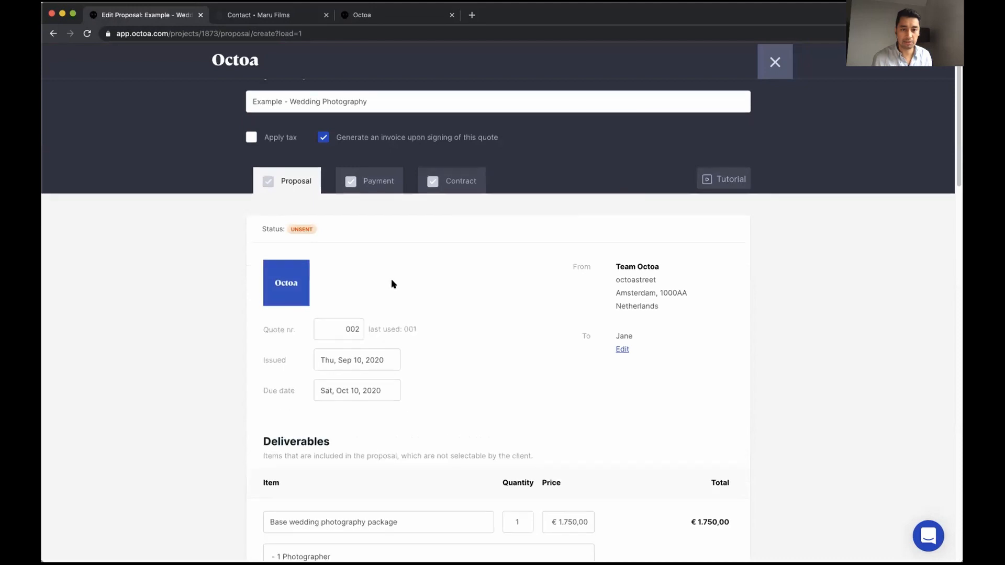
{"action": "scroll", "coordinate": [393, 283], "scroll_direction": "down", "scroll_amount": 10}
{"action": "scroll", "coordinate": [393, 284], "scroll_direction": "down", "scroll_amount": 10}
{"action": "left_click", "coordinate": [736, 446]}
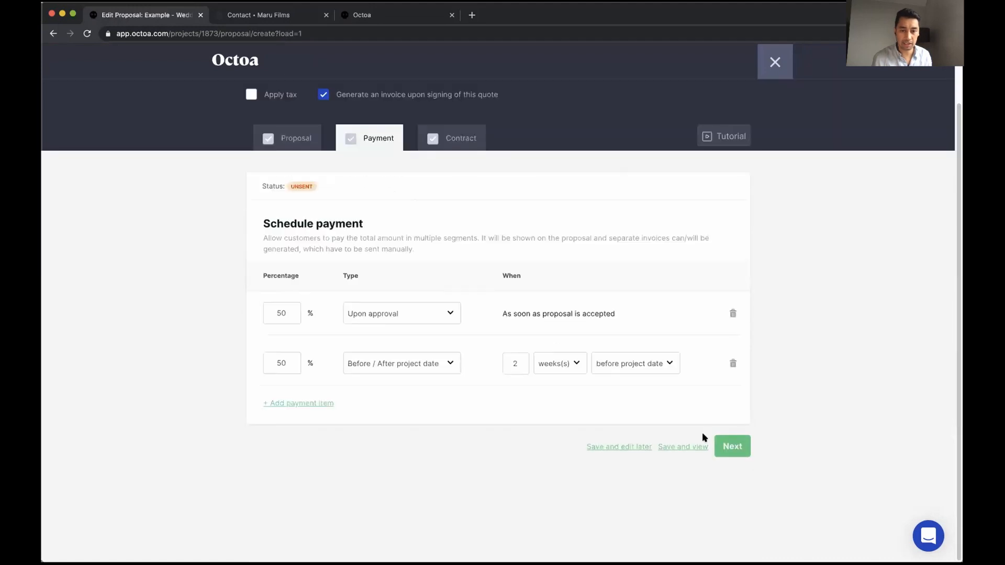
{"action": "left_click", "coordinate": [736, 449]}
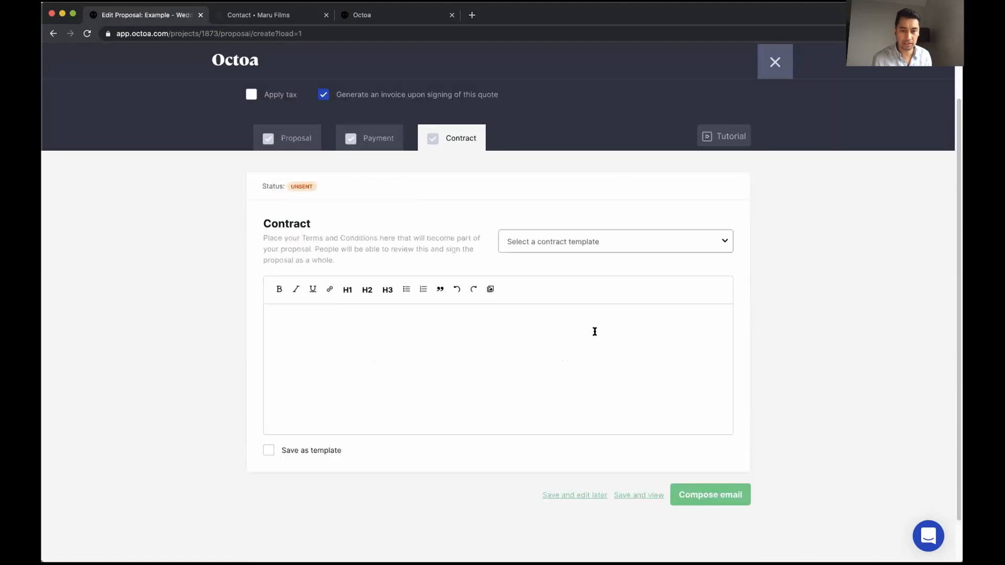
{"action": "left_click", "coordinate": [610, 248]}
{"action": "left_click", "coordinate": [597, 253]}
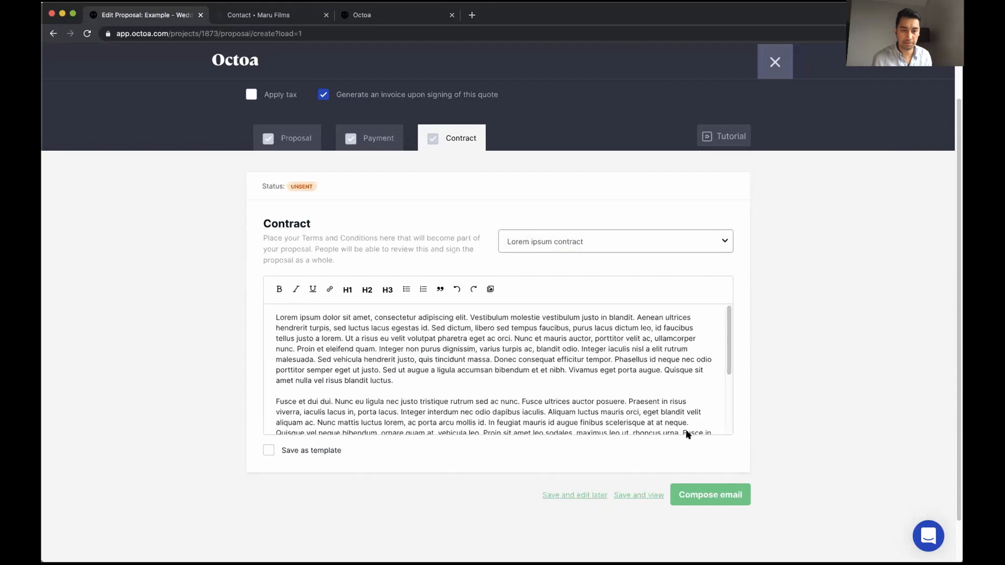
Email the proposal to the client with the subject 'Your wedding fi'
{"action": "left_click", "coordinate": [707, 496]}
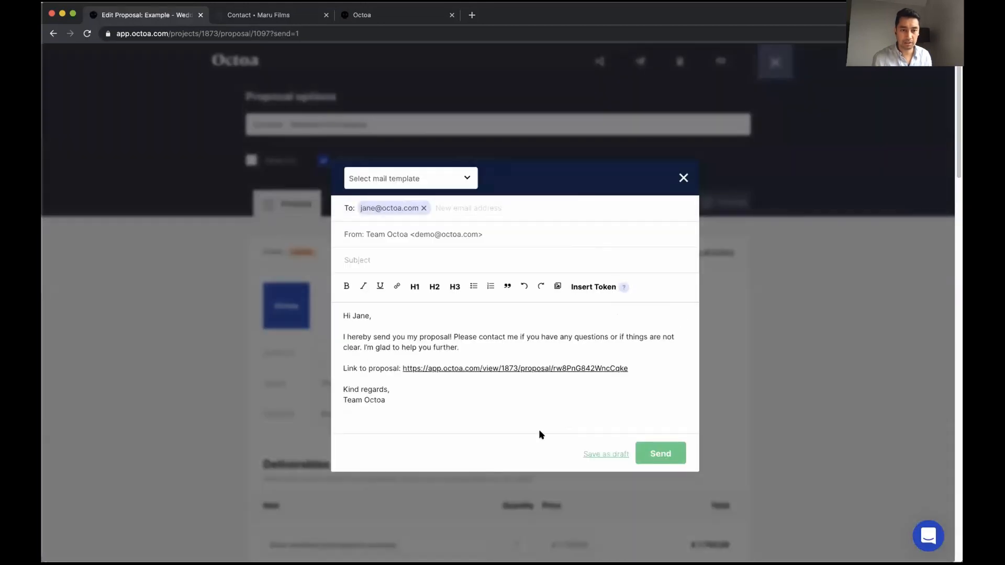
{"action": "left_click", "coordinate": [457, 264]}
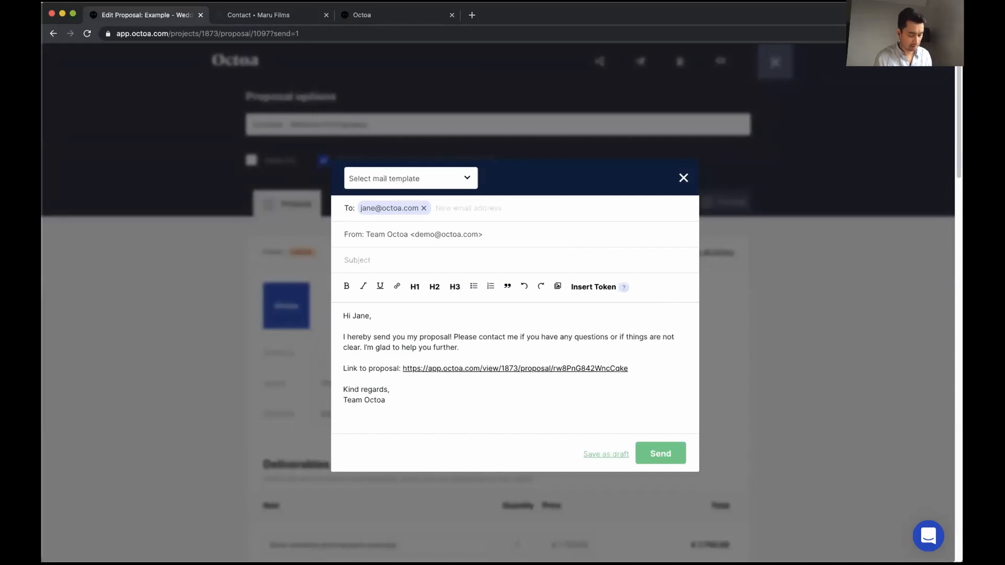
{"action": "type", "text": "Your wedding film"}
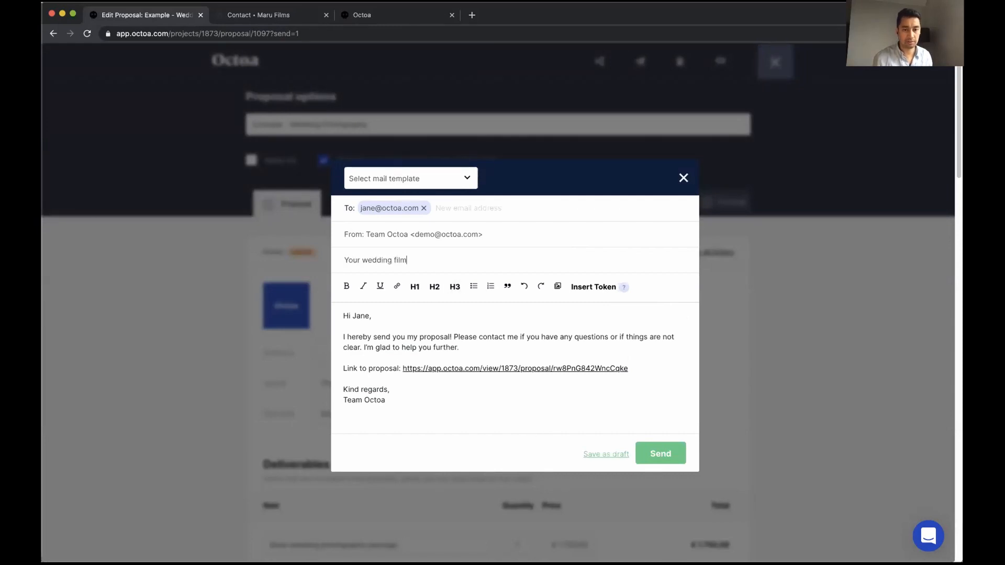
{"action": "left_click", "coordinate": [657, 452]}
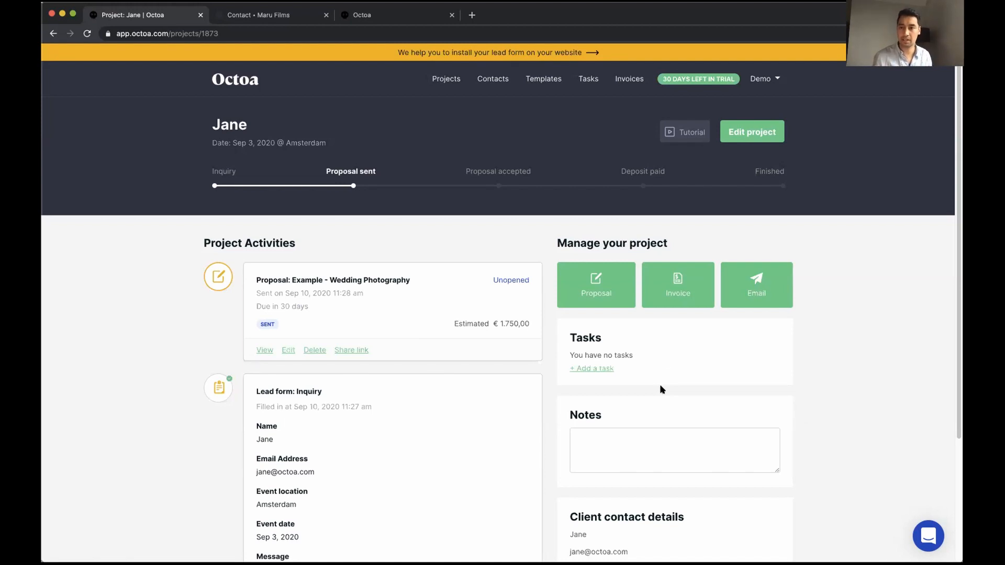
Log out of the Octoa demo account and fill the login form with saved credentials
{"action": "scroll", "coordinate": [512, 385], "scroll_direction": "down", "scroll_amount": 5}
{"action": "scroll", "coordinate": [512, 385], "scroll_direction": "up", "scroll_amount": 5}
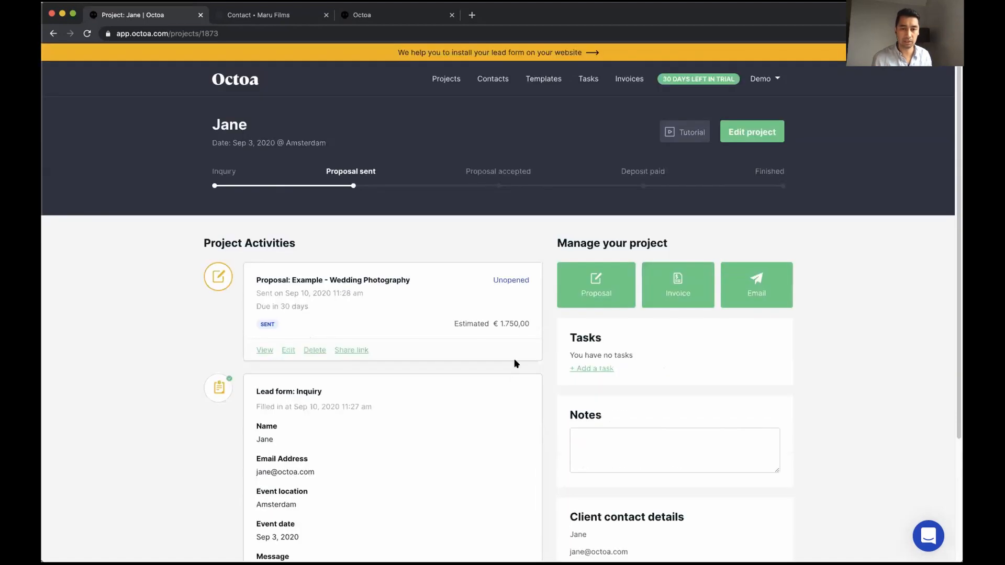
{"action": "left_click", "coordinate": [776, 79]}
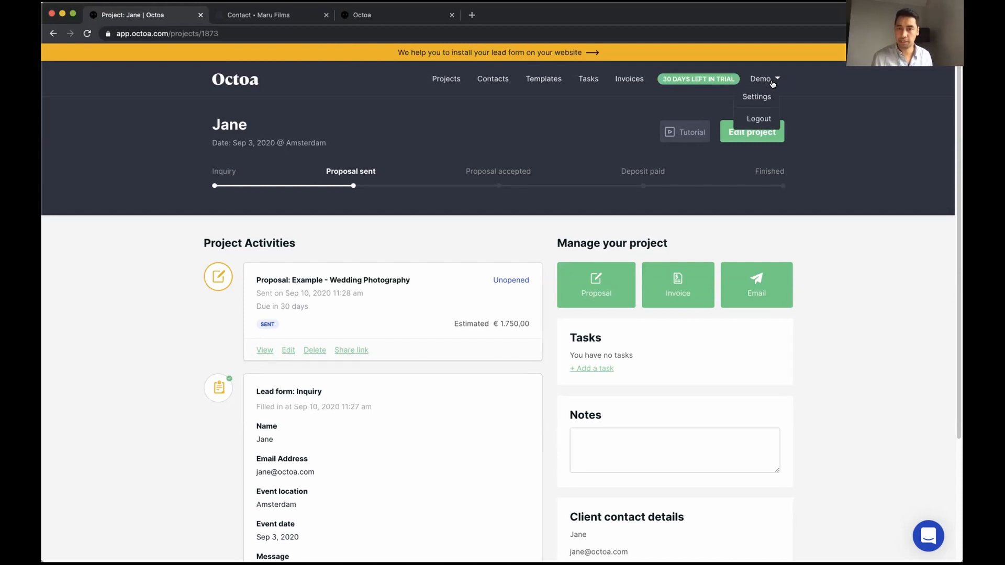
{"action": "left_click", "coordinate": [757, 120]}
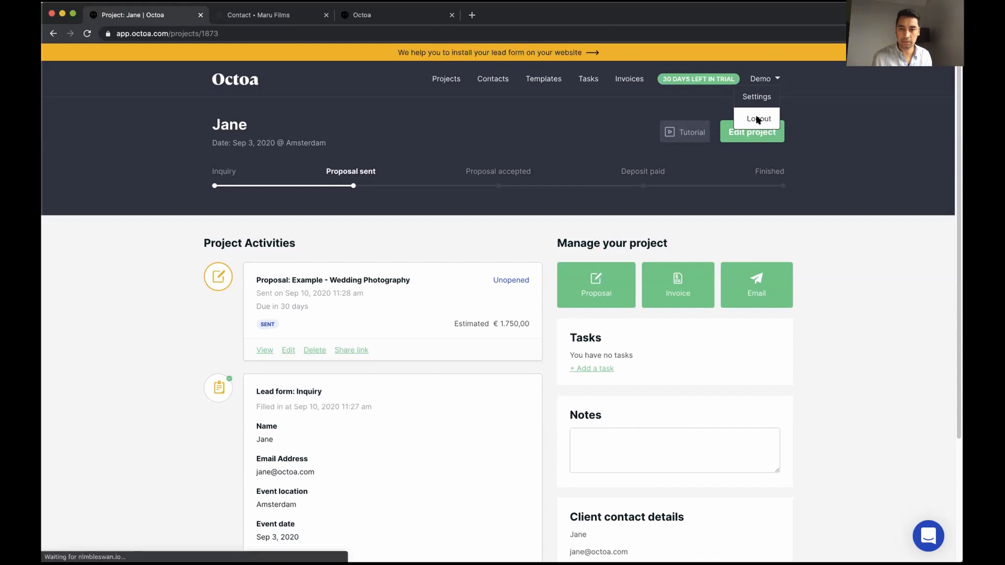
{"action": "left_click", "coordinate": [494, 202]}
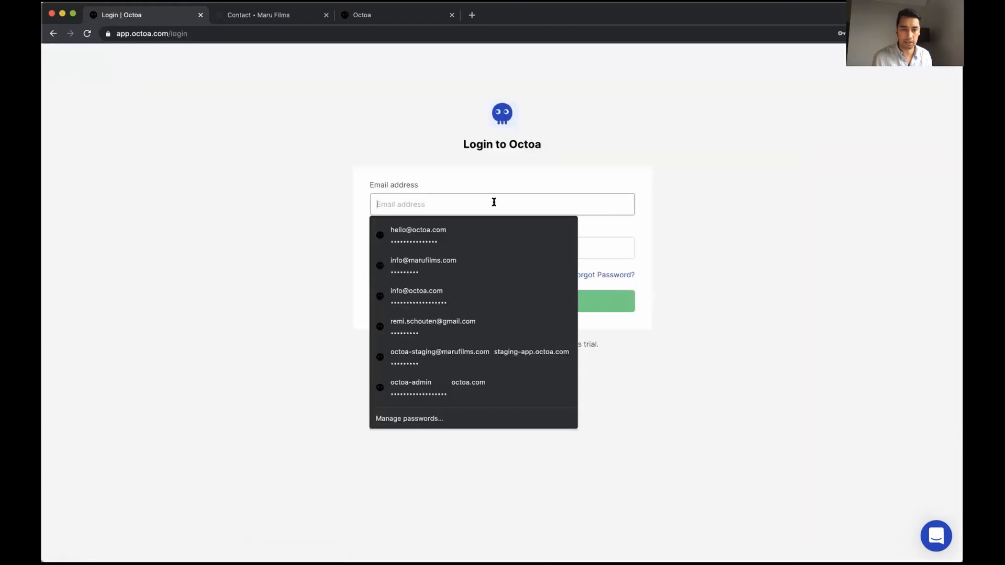
{"action": "left_click", "coordinate": [448, 230]}
Log in and scroll through the projects overview showing 13 active projects
{"action": "left_click", "coordinate": [490, 295]}
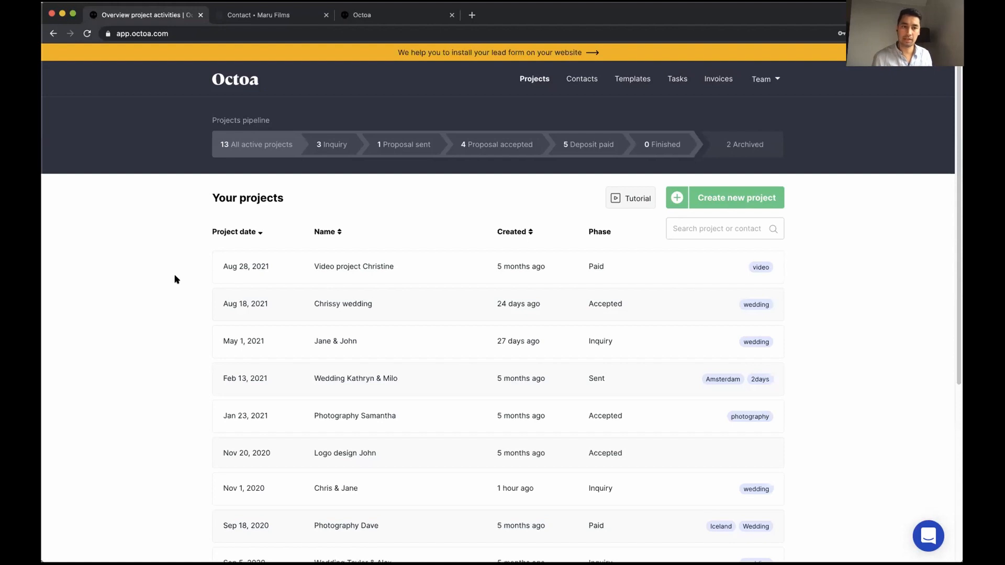
{"action": "scroll", "coordinate": [175, 278], "scroll_direction": "down", "scroll_amount": 3}
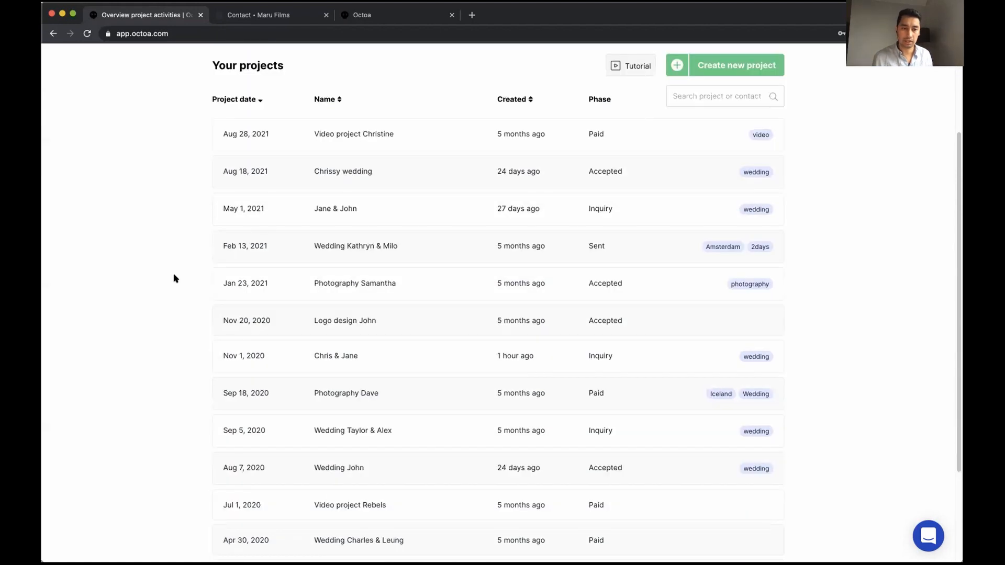
{"action": "scroll", "coordinate": [175, 278], "scroll_direction": "up", "scroll_amount": 3}
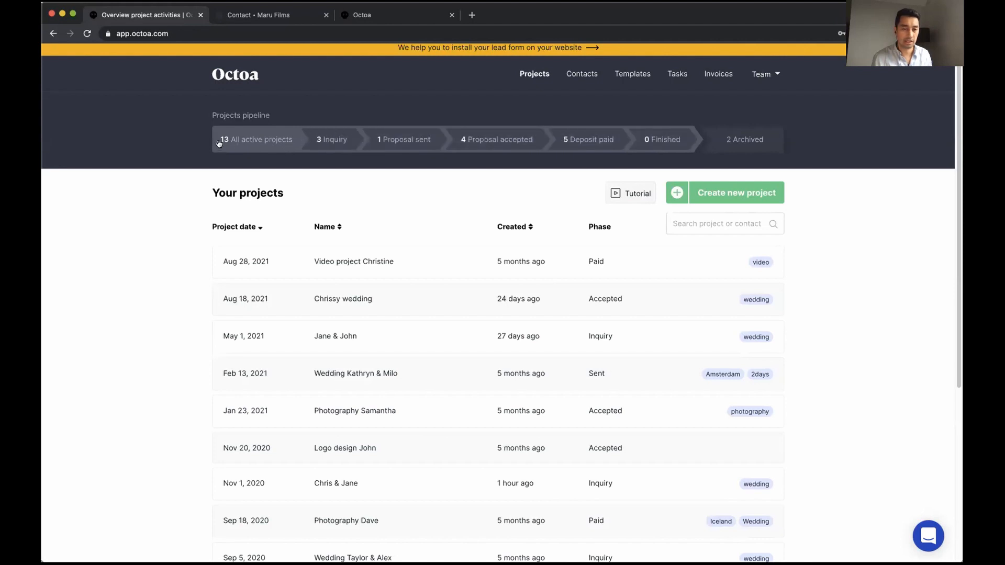
Filter to Inquiry, sort by Created, then view Proposal sent, Accepted and Deposit paid stages
{"action": "left_click", "coordinate": [330, 143]}
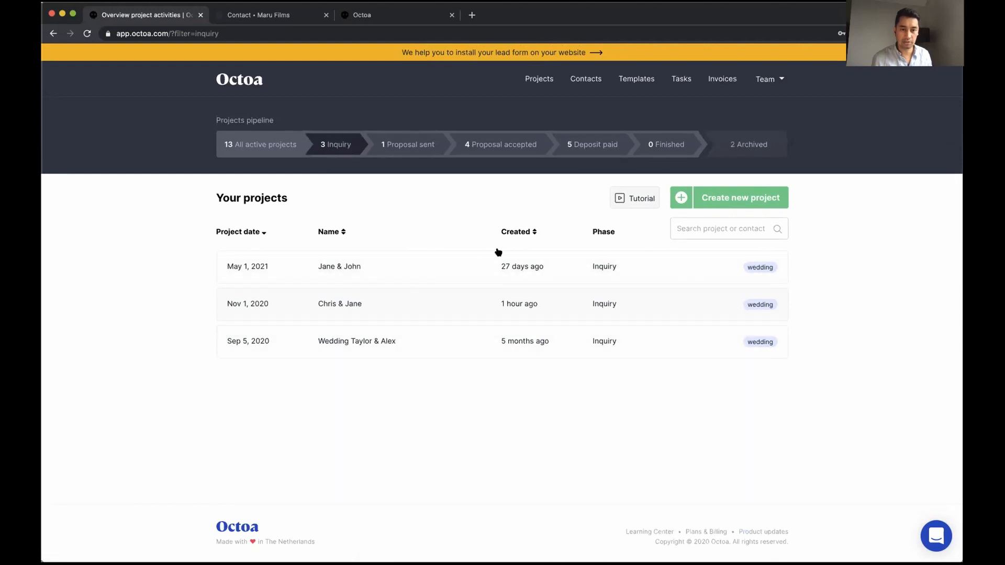
{"action": "left_click", "coordinate": [516, 232]}
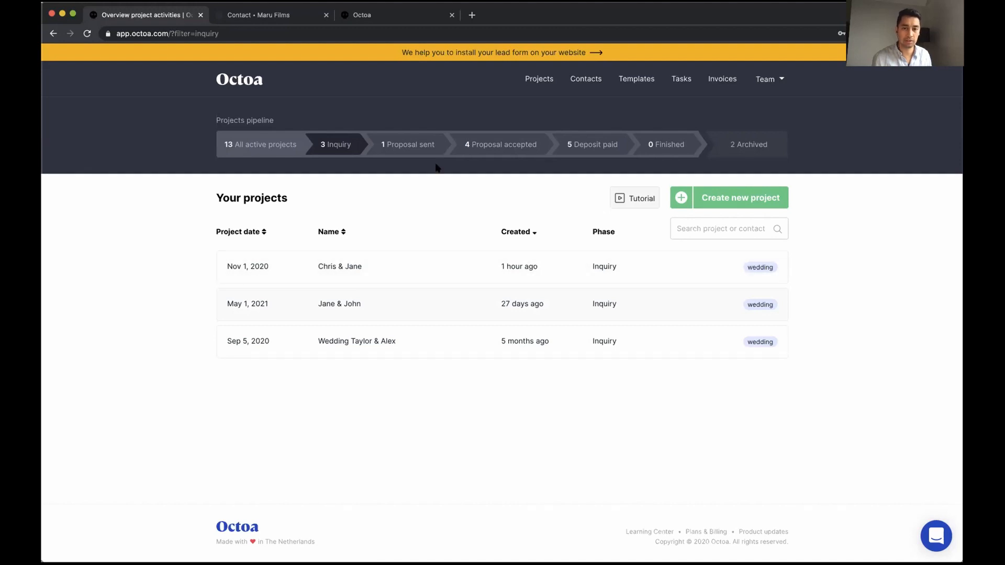
{"action": "left_click", "coordinate": [411, 146]}
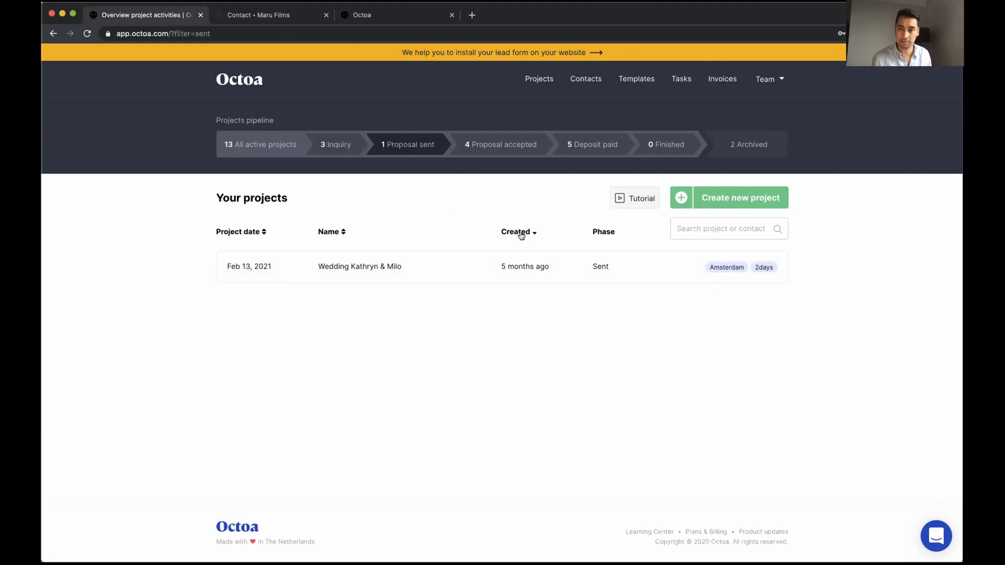
{"action": "left_click", "coordinate": [504, 149]}
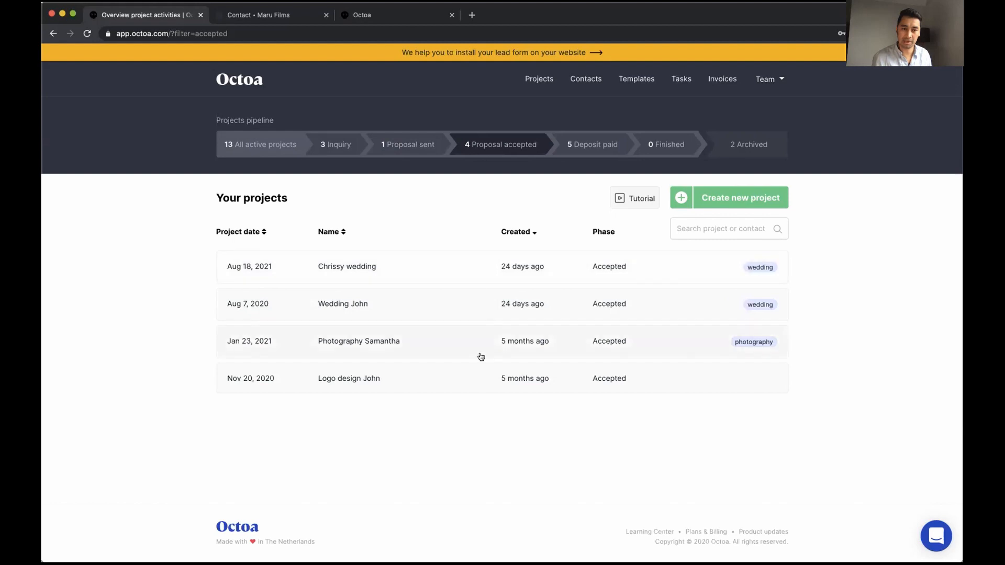
{"action": "left_click", "coordinate": [571, 150]}
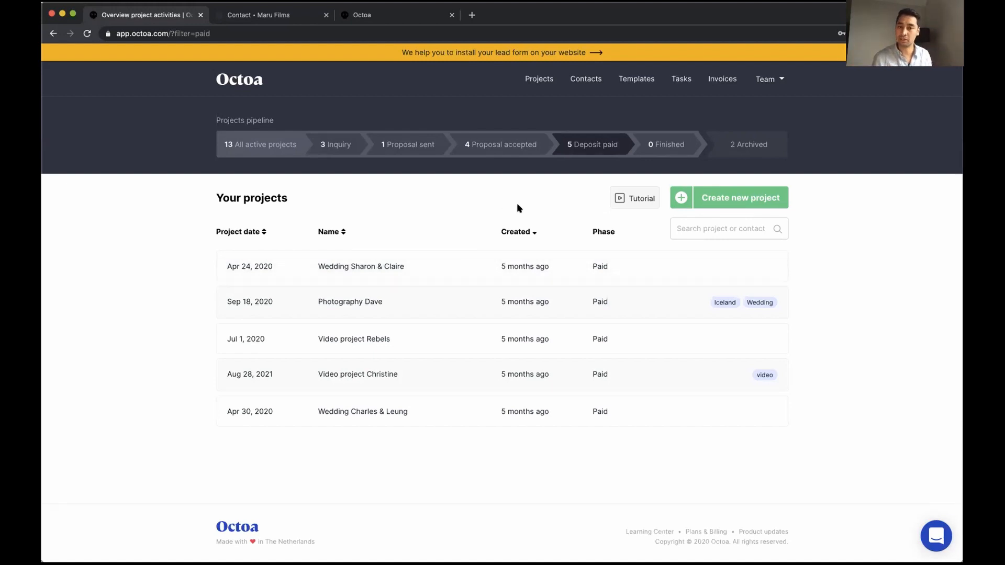
Review the Finished and Archived projects, then return to all active projects
{"action": "left_click", "coordinate": [647, 150]}
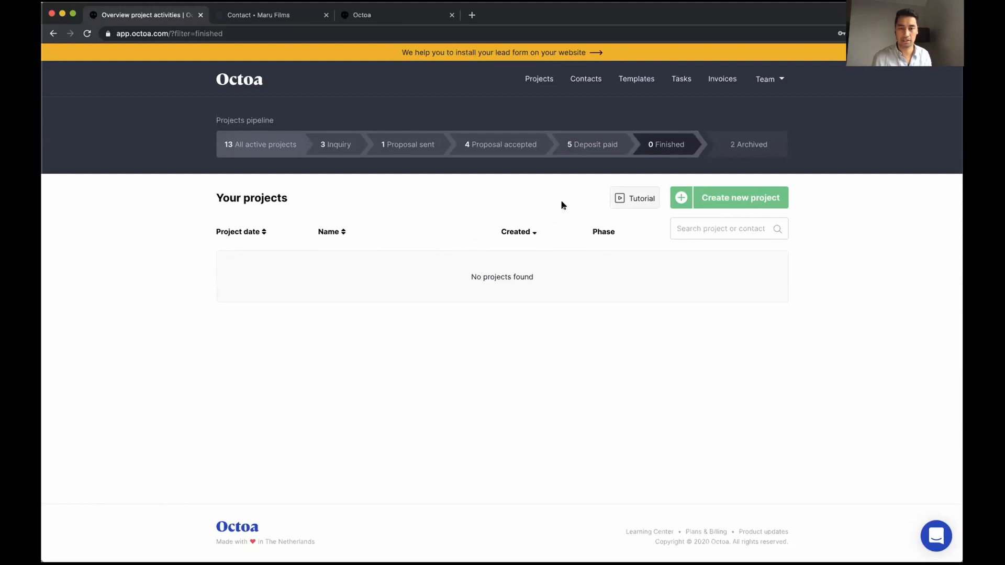
{"action": "left_click", "coordinate": [581, 149]}
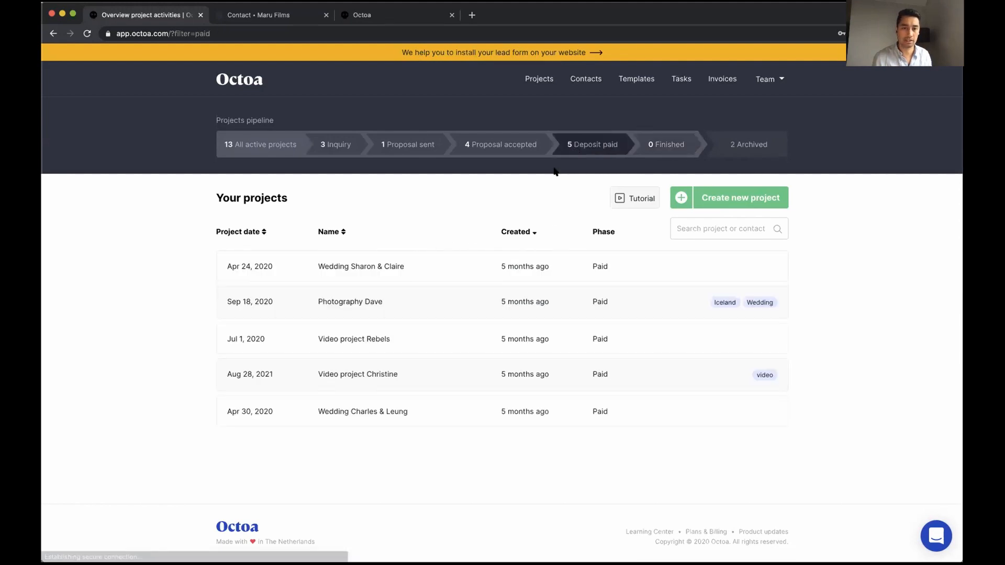
{"action": "left_click", "coordinate": [652, 150]}
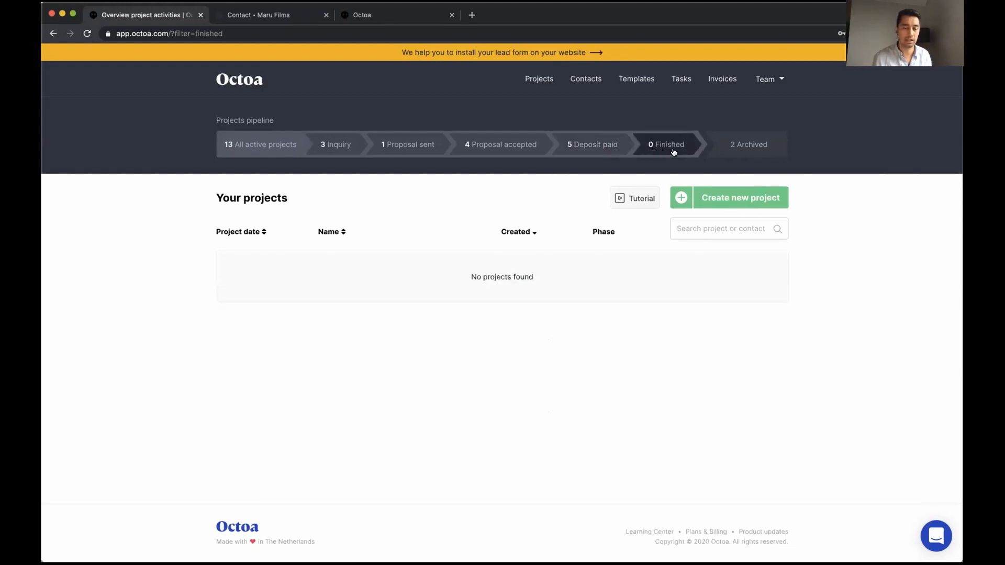
{"action": "left_click", "coordinate": [731, 146]}
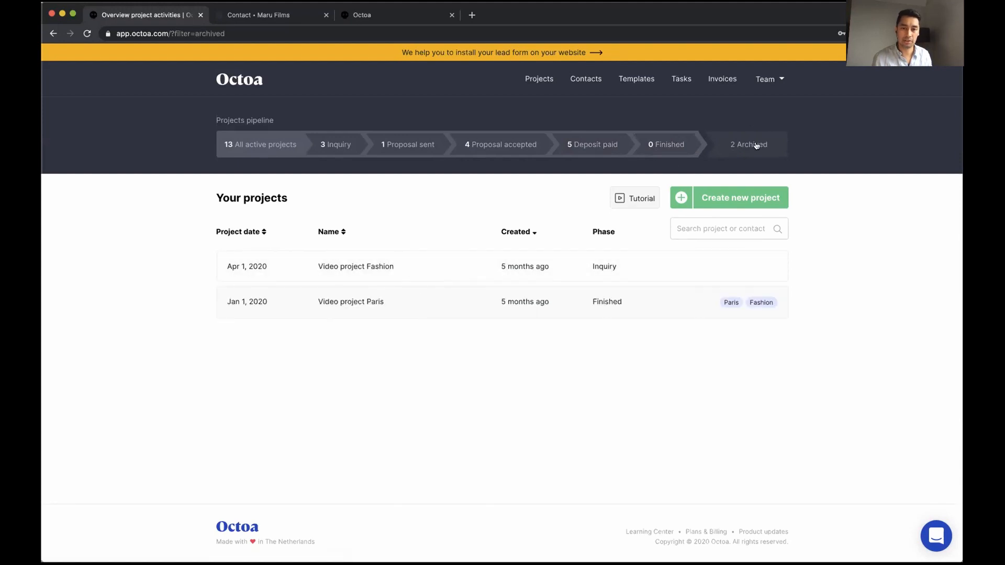
{"action": "left_click", "coordinate": [257, 150]}
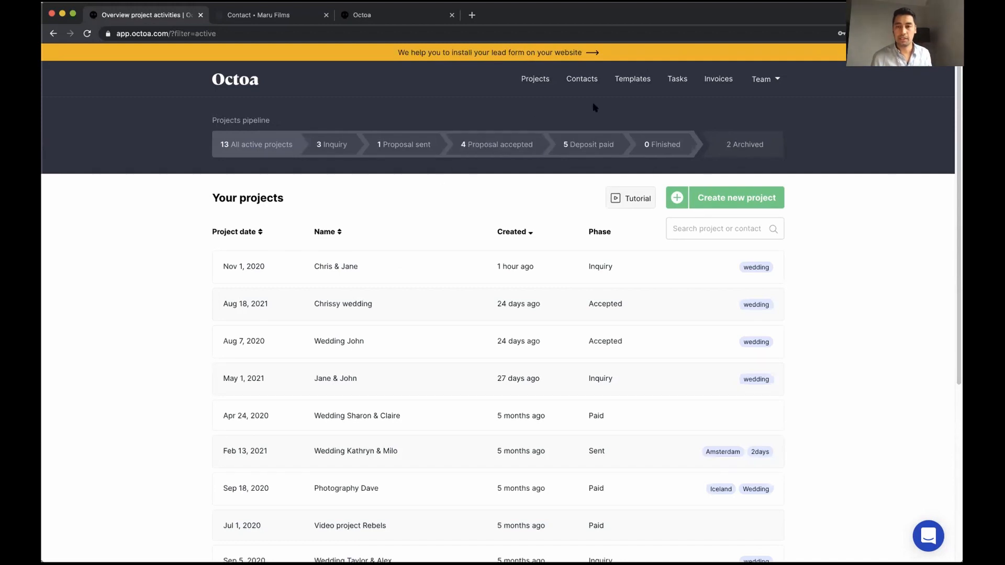
Browse the Proposal, Invoice, Contract and Product templates, ending on the 17 email templates
{"action": "left_click", "coordinate": [630, 84]}
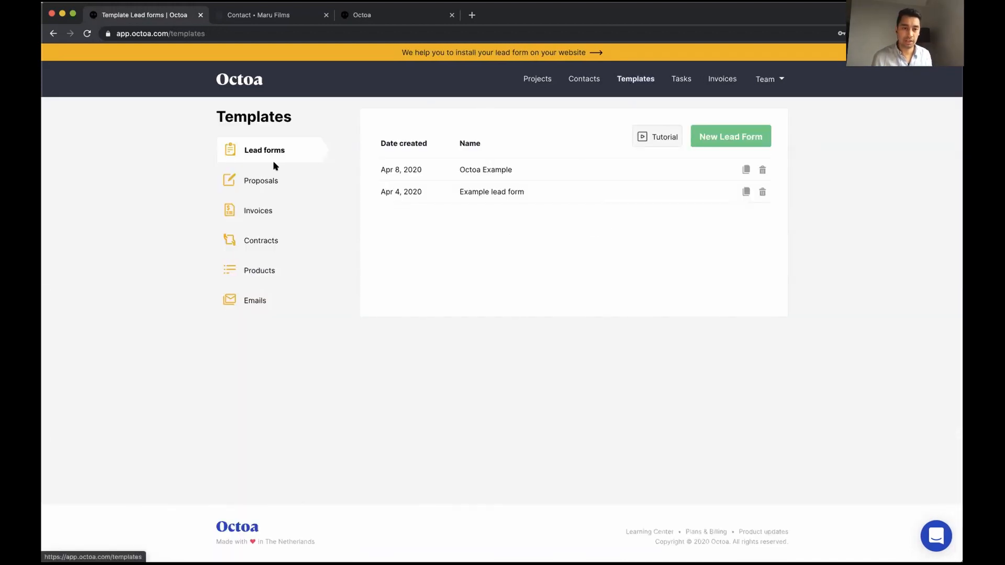
{"action": "left_click", "coordinate": [262, 183]}
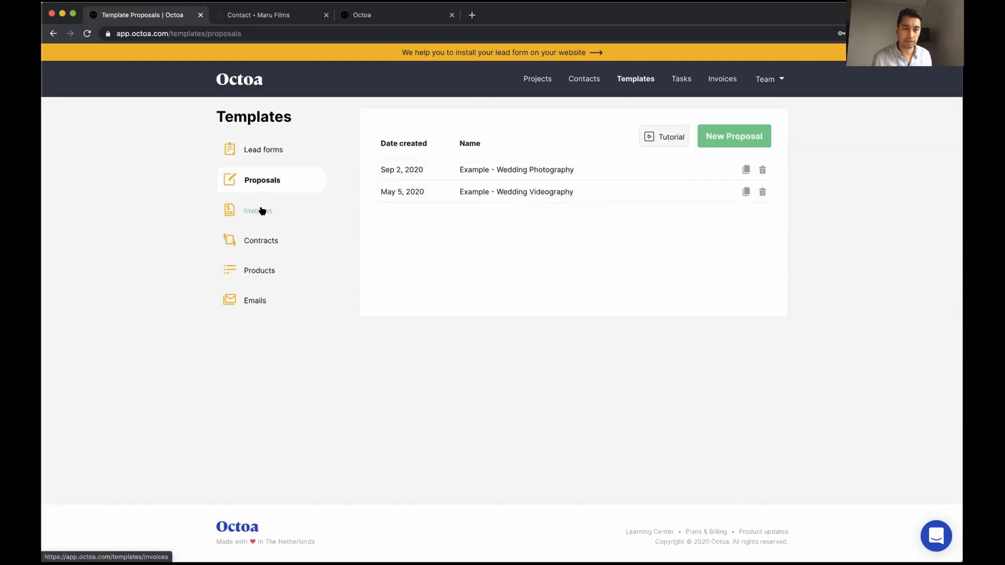
{"action": "left_click", "coordinate": [262, 211]}
{"action": "left_click", "coordinate": [252, 241]}
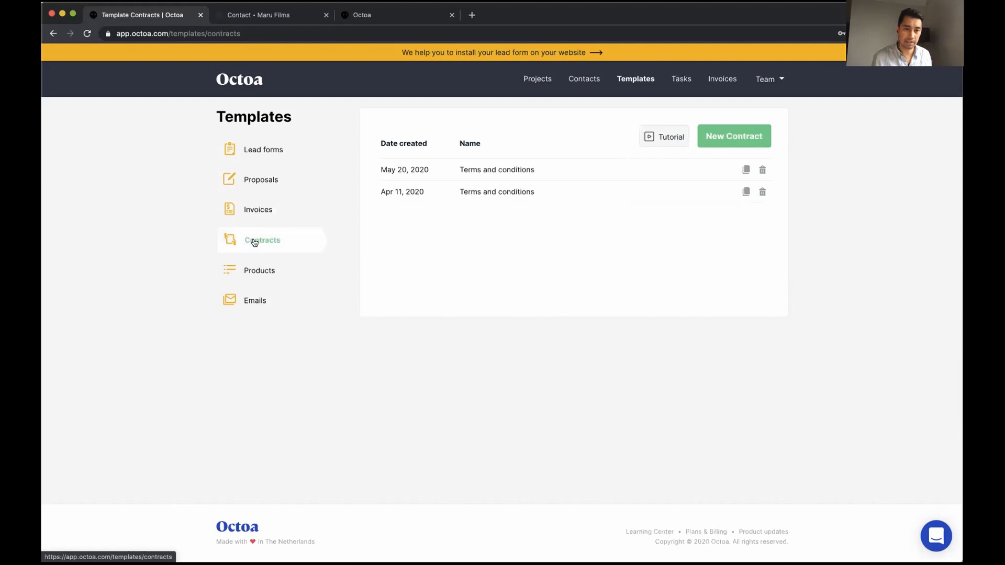
{"action": "left_click", "coordinate": [256, 272]}
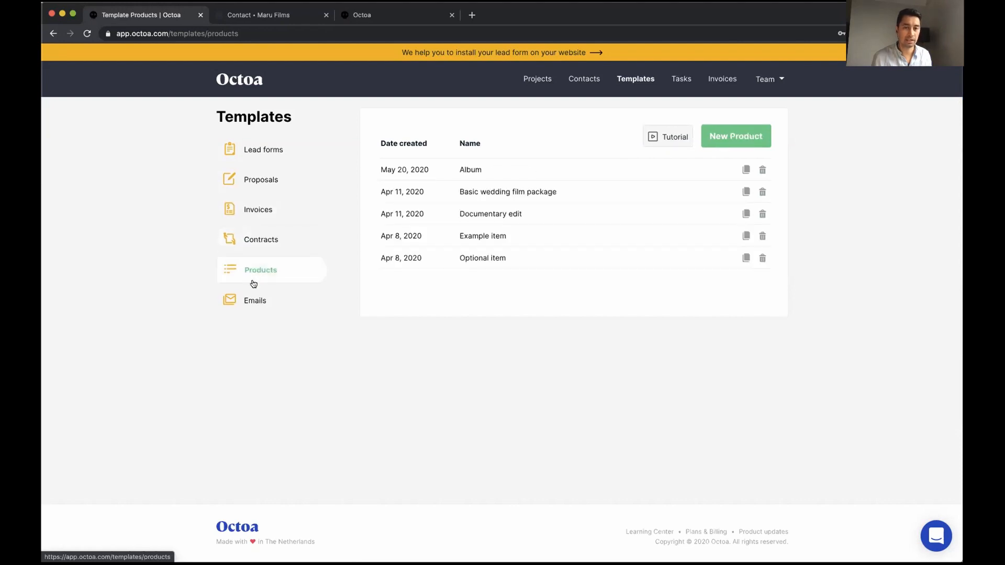
{"action": "left_click", "coordinate": [246, 303]}
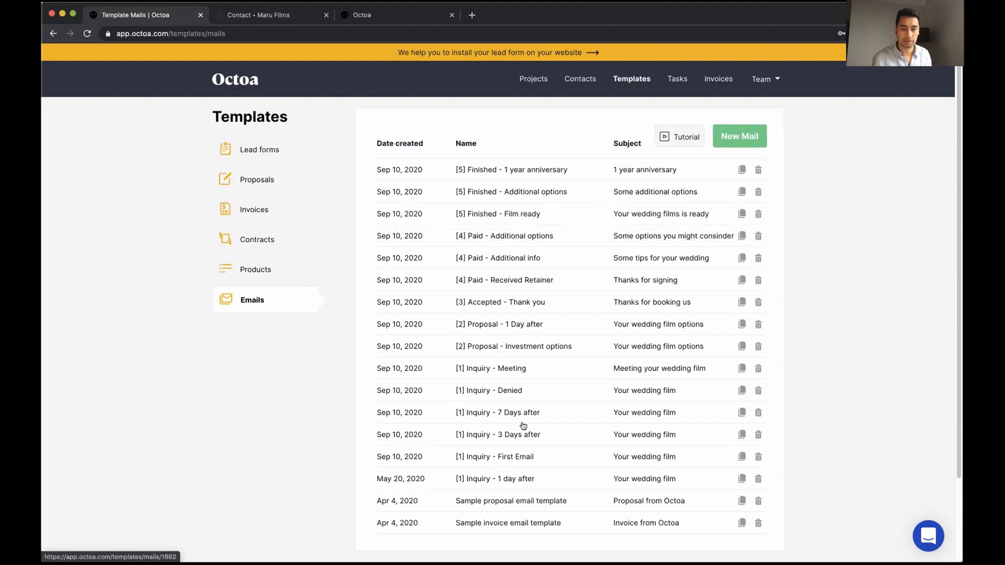
{"action": "left_click", "coordinate": [520, 479]}
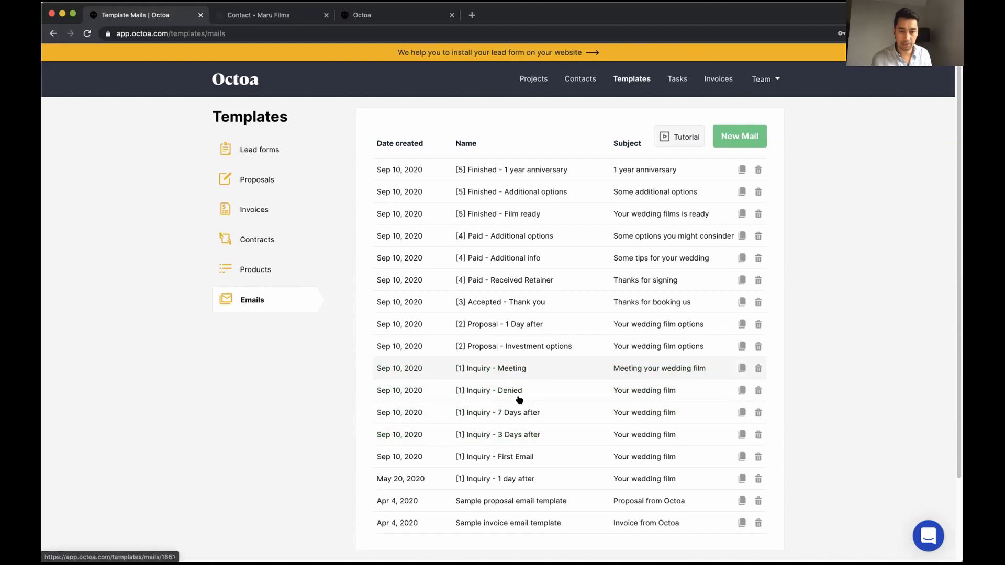
{"action": "left_click", "coordinate": [523, 413]}
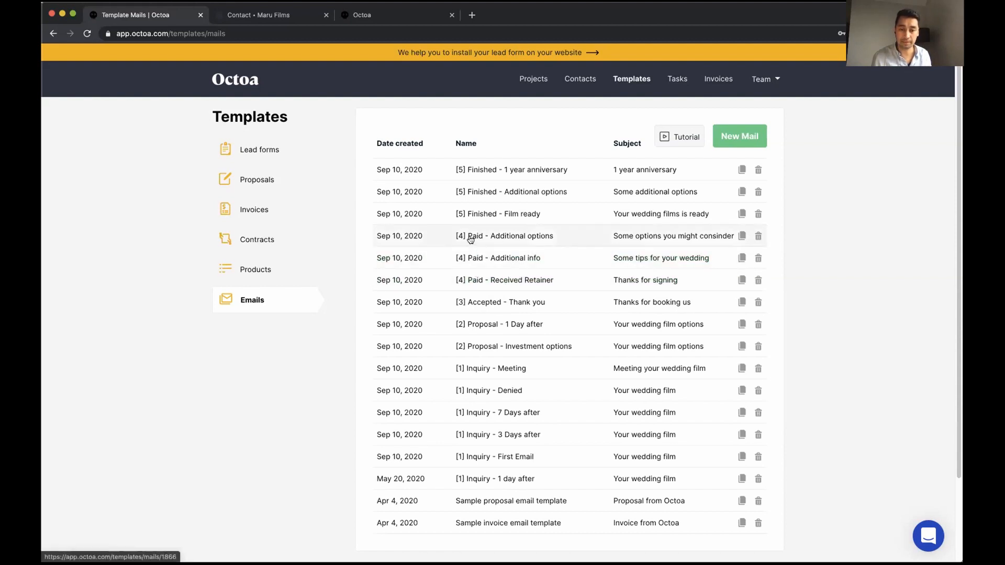
Open the [1] Inquiry - First Email template and remove the blank line after the greeting
{"action": "left_click", "coordinate": [503, 460]}
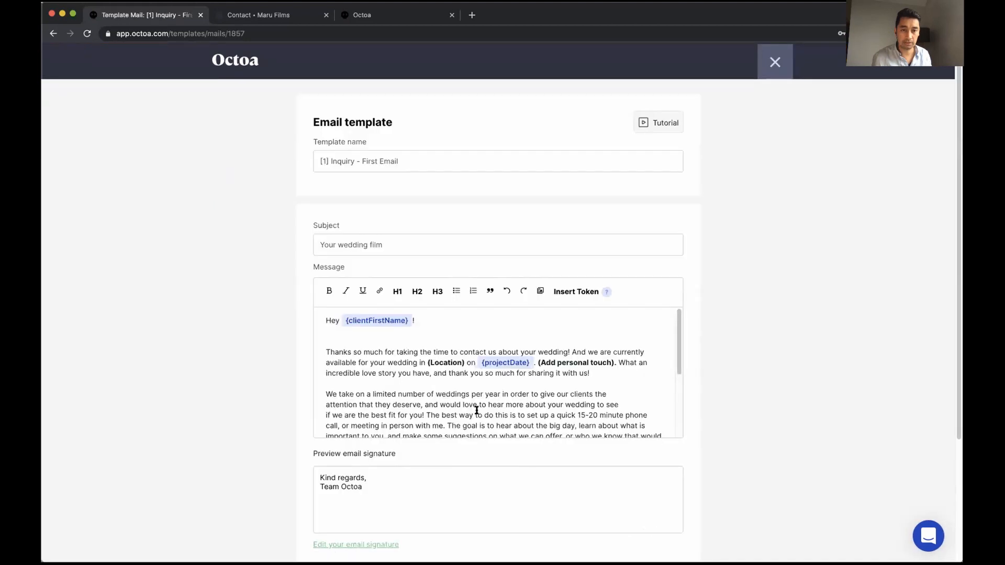
{"action": "scroll", "coordinate": [279, 215], "scroll_direction": "down", "scroll_amount": 1}
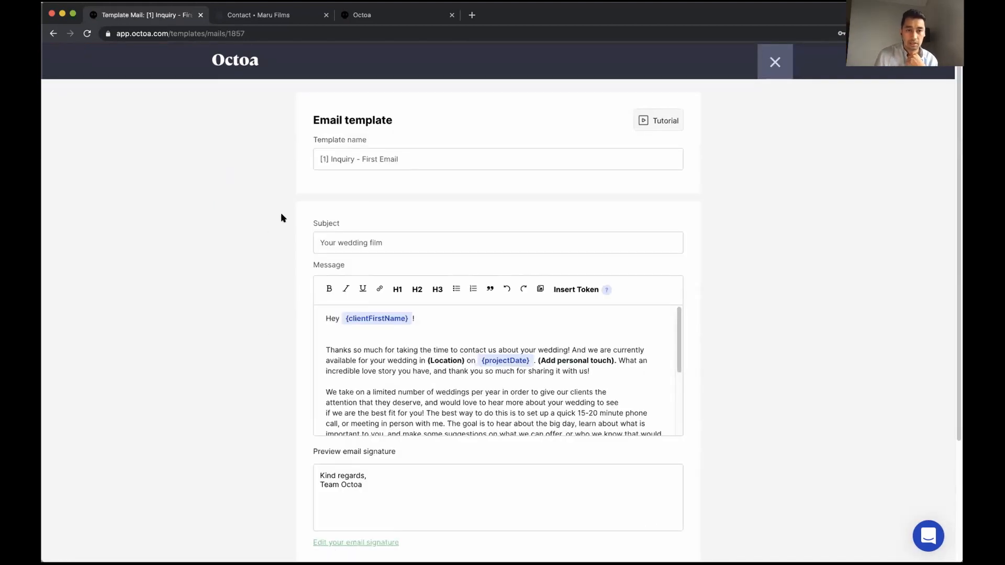
{"action": "scroll", "coordinate": [262, 262], "scroll_direction": "down", "scroll_amount": 2}
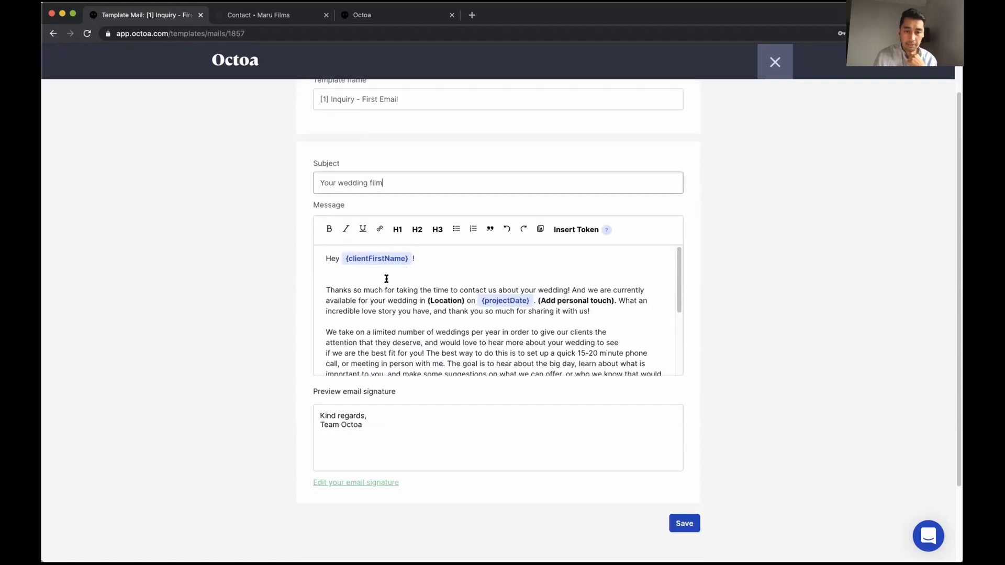
{"action": "left_click", "coordinate": [332, 274]}
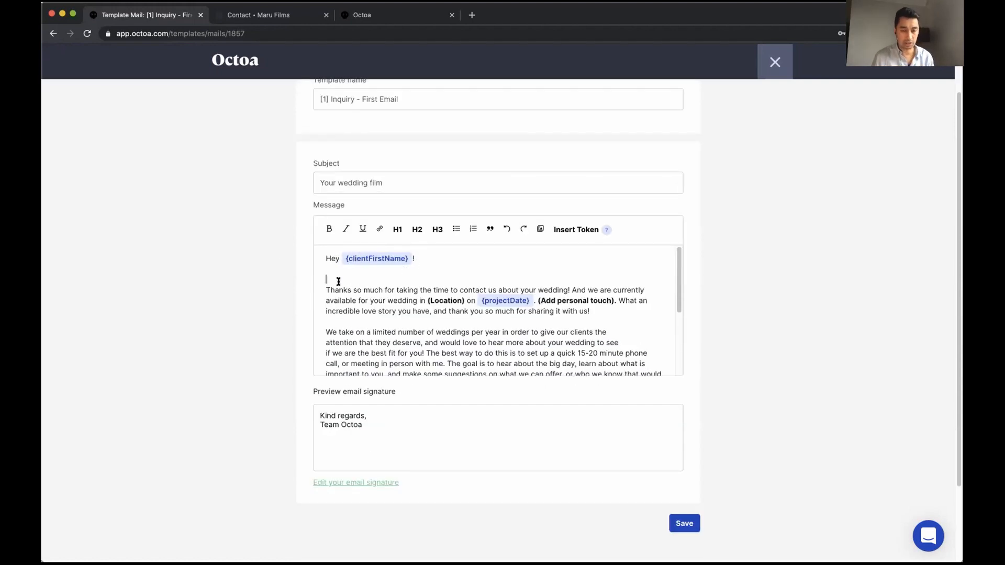
{"action": "key", "text": "Delete"}
Replace the greeting with 'Hey' plus the client first name token and a comma
{"action": "left_click", "coordinate": [416, 256]}
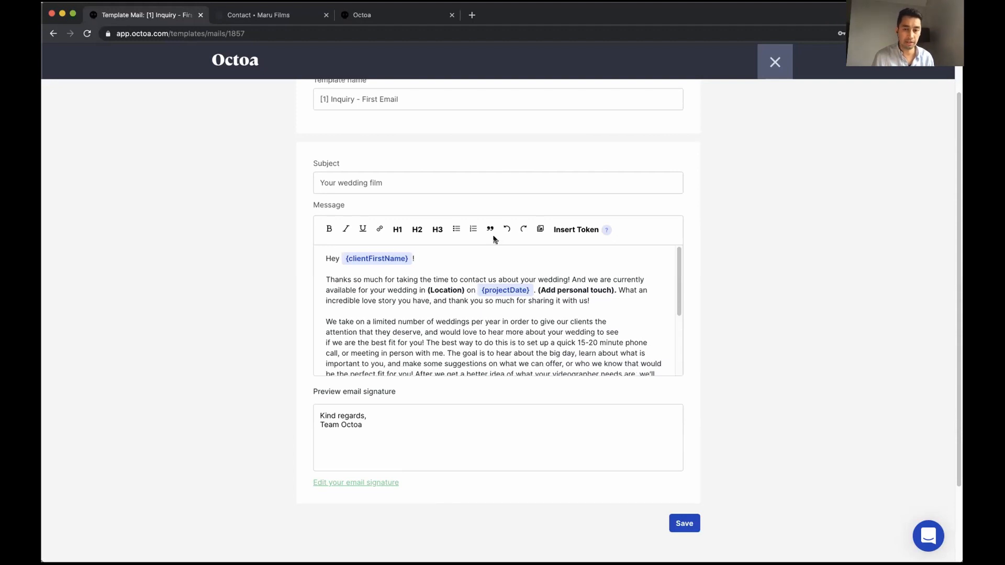
{"action": "left_click_drag", "start_coordinate": [415, 257], "coordinate": [319, 256]}
{"action": "type", "text": "Hey"}
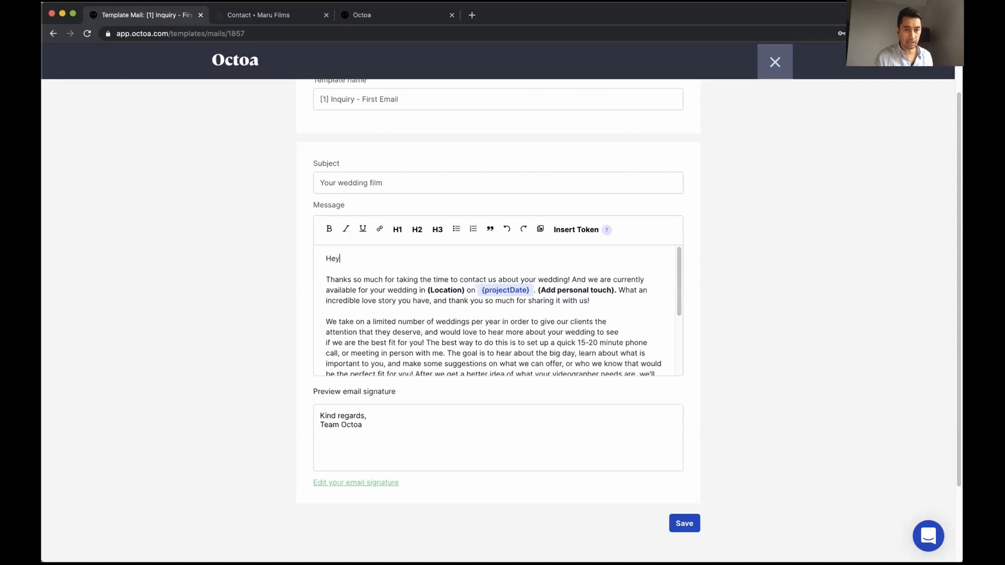
{"action": "left_click", "coordinate": [586, 231]}
{"action": "left_click", "coordinate": [417, 192]}
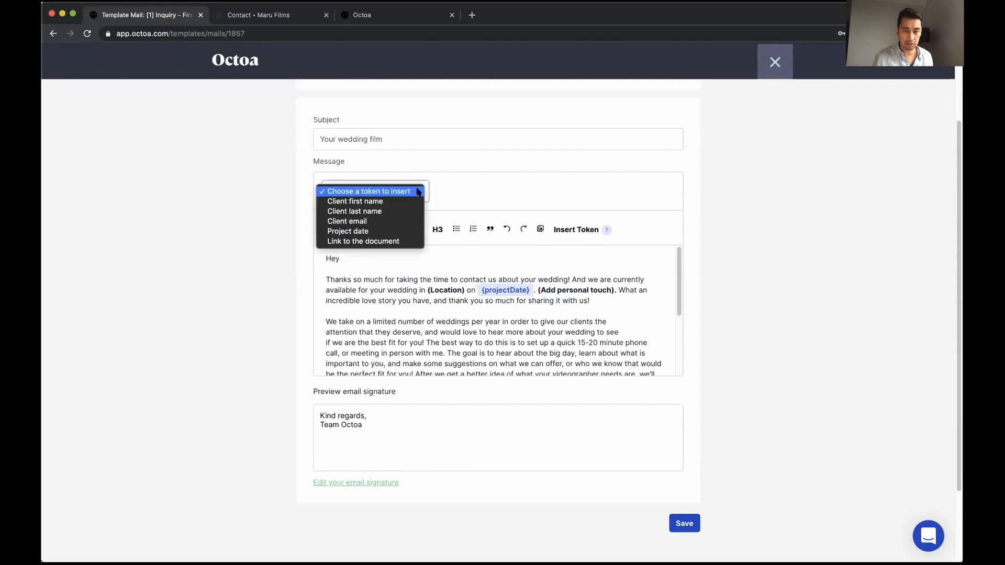
{"action": "left_click", "coordinate": [411, 202]}
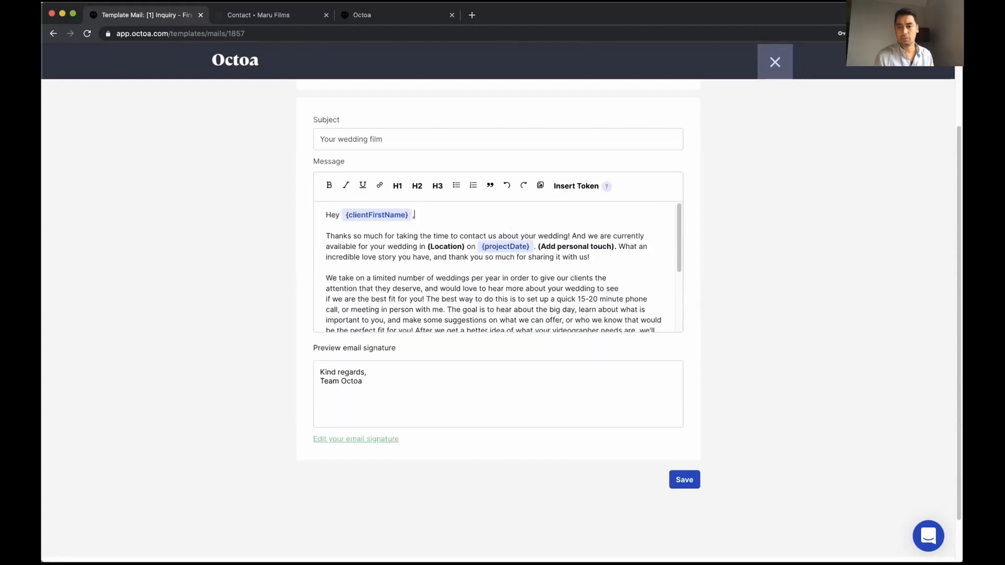
{"action": "type", "text": ","}
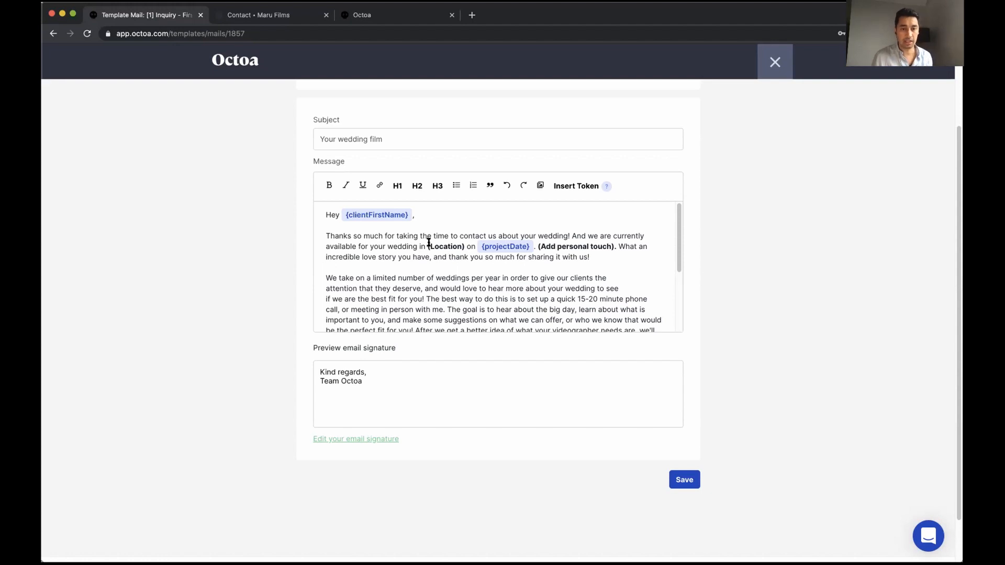
Save the updated mail template and close the editor
{"action": "scroll", "coordinate": [417, 258], "scroll_direction": "down", "scroll_amount": 1}
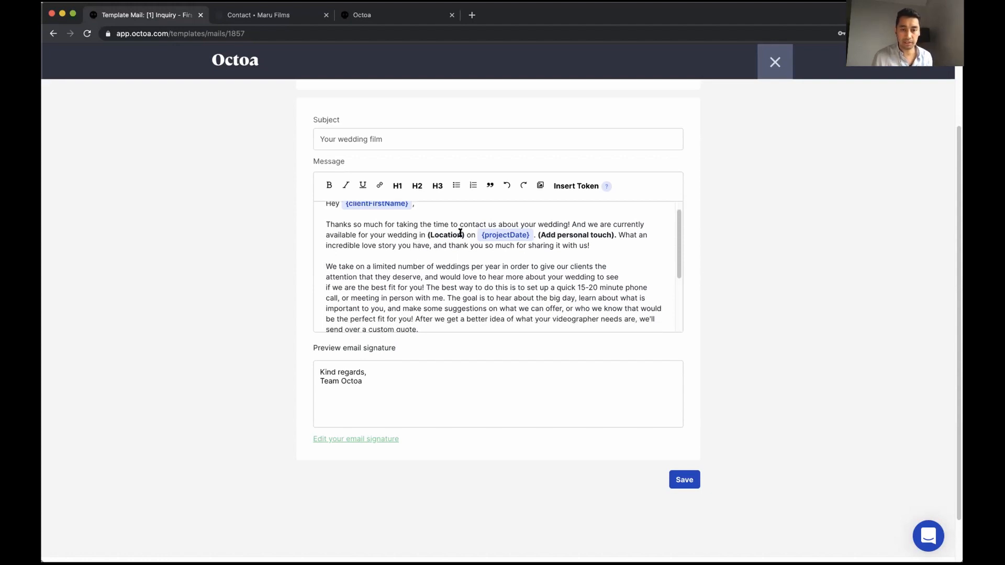
{"action": "scroll", "coordinate": [397, 273], "scroll_direction": "down", "scroll_amount": 5}
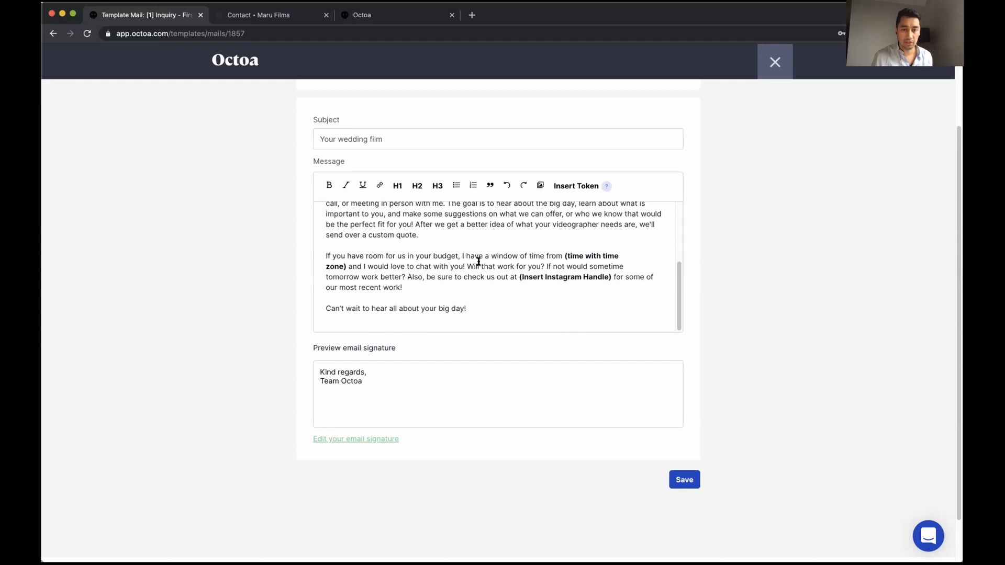
{"action": "scroll", "coordinate": [487, 299], "scroll_direction": "up", "scroll_amount": 5}
{"action": "left_click", "coordinate": [683, 484]}
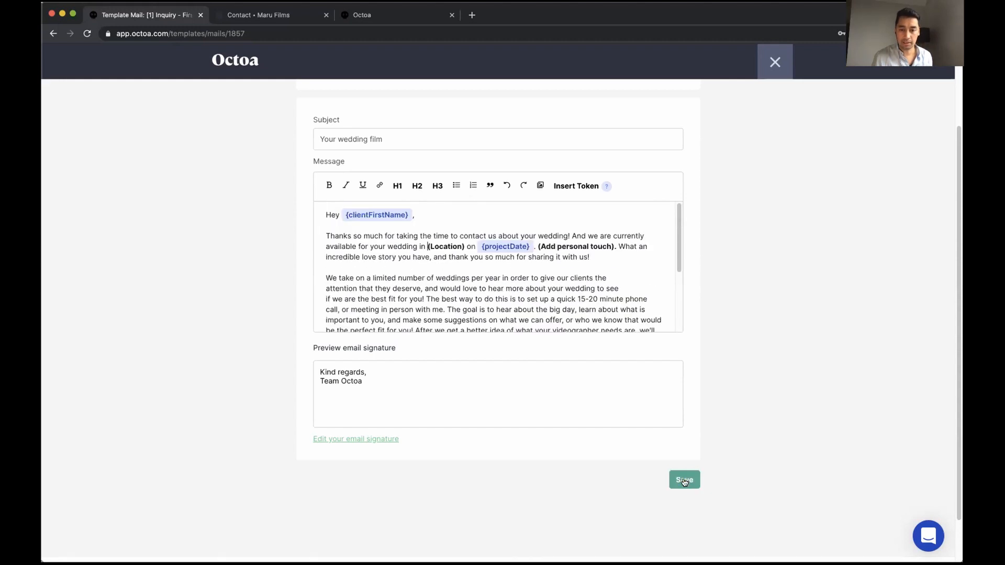
{"action": "left_click", "coordinate": [776, 62]}
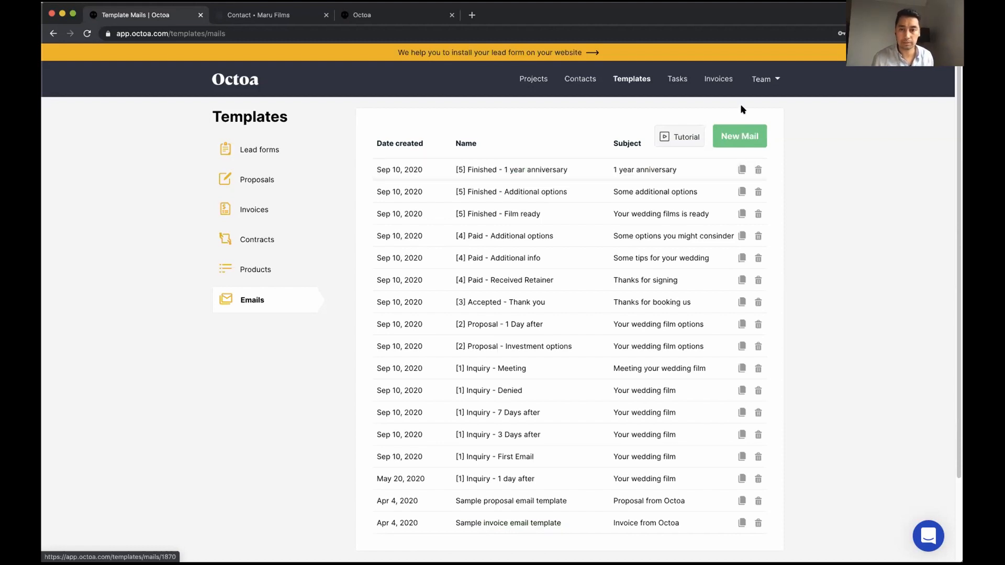
Return to the projects overview listing 13 active projects
{"action": "left_click", "coordinate": [533, 78]}
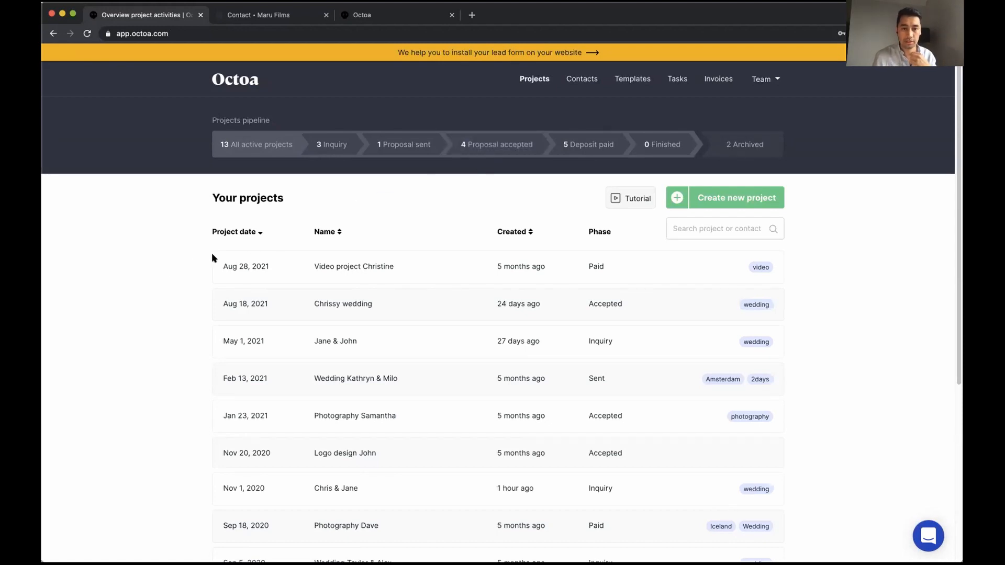
Start a new project, entering its title, the client's full name and e-mail address
{"action": "left_click", "coordinate": [718, 197]}
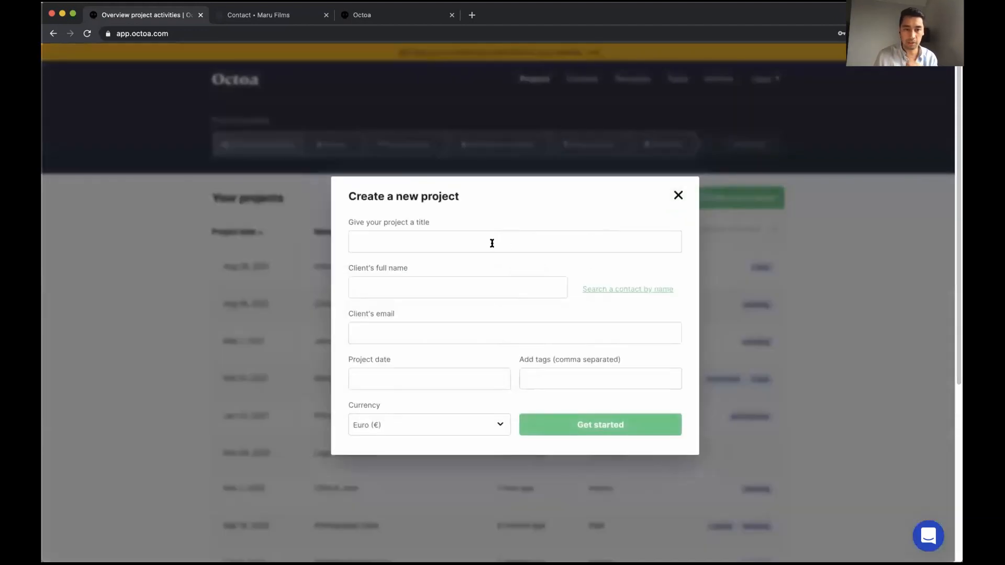
{"action": "left_click", "coordinate": [491, 242]}
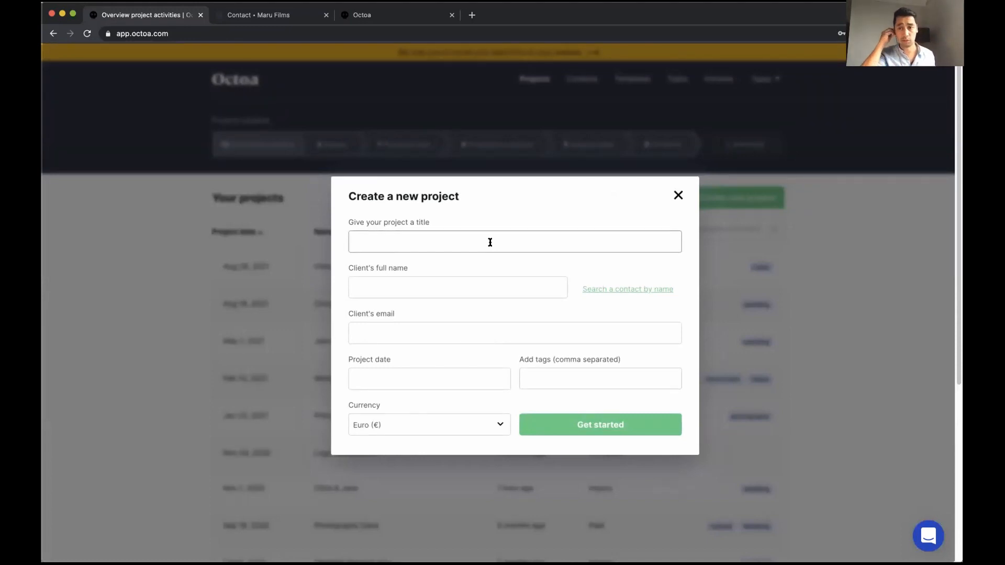
{"action": "type", "text": "Remi"}
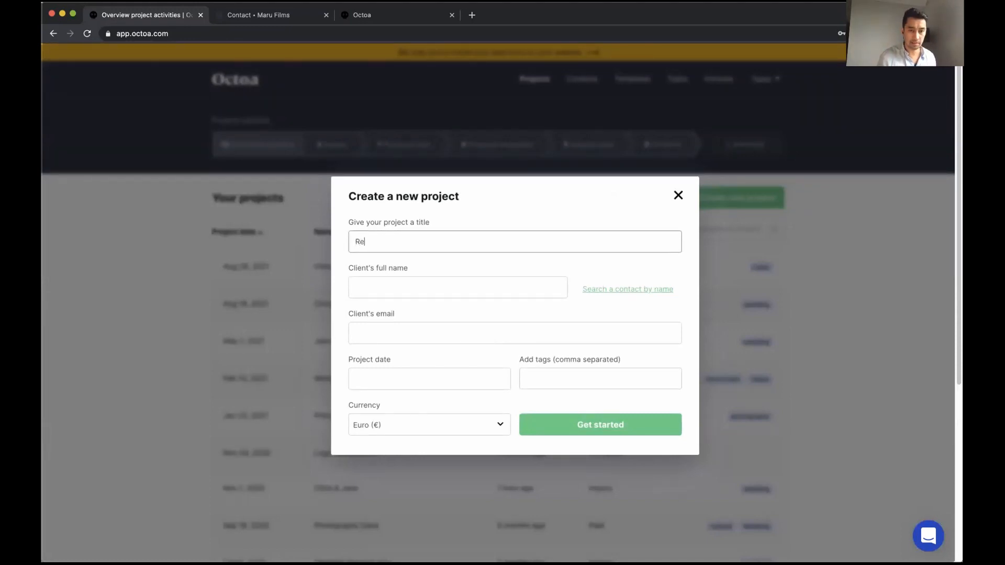
{"action": "key", "text": "Tab"}
{"action": "type", "text": "Remi"}
{"action": "key", "text": "Tab"}
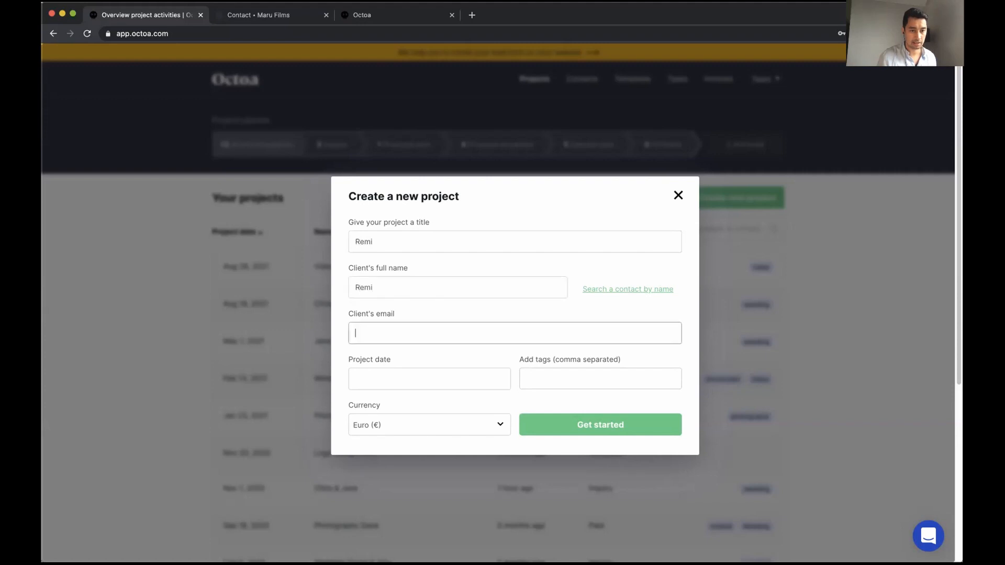
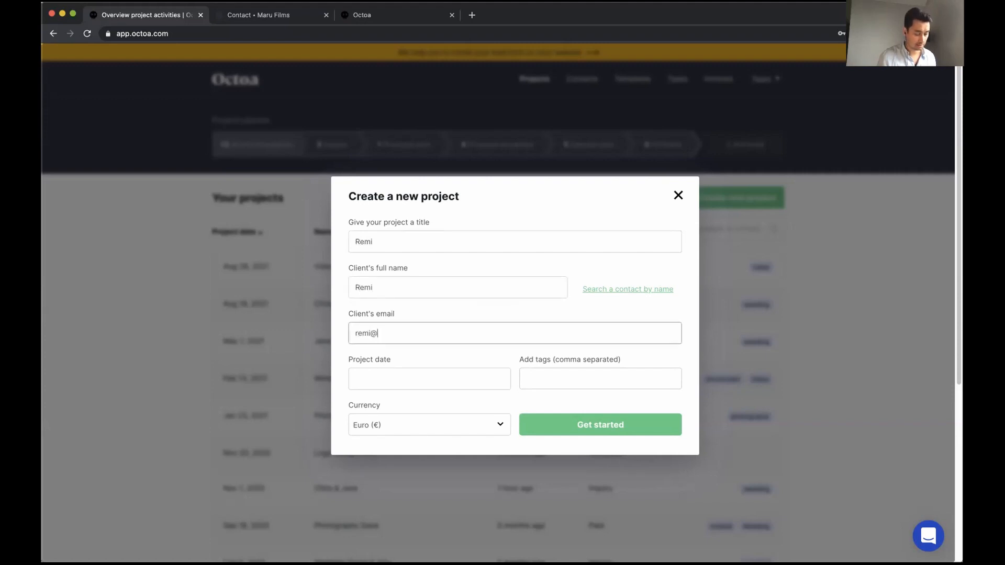
{"action": "key", "text": "Tab"}
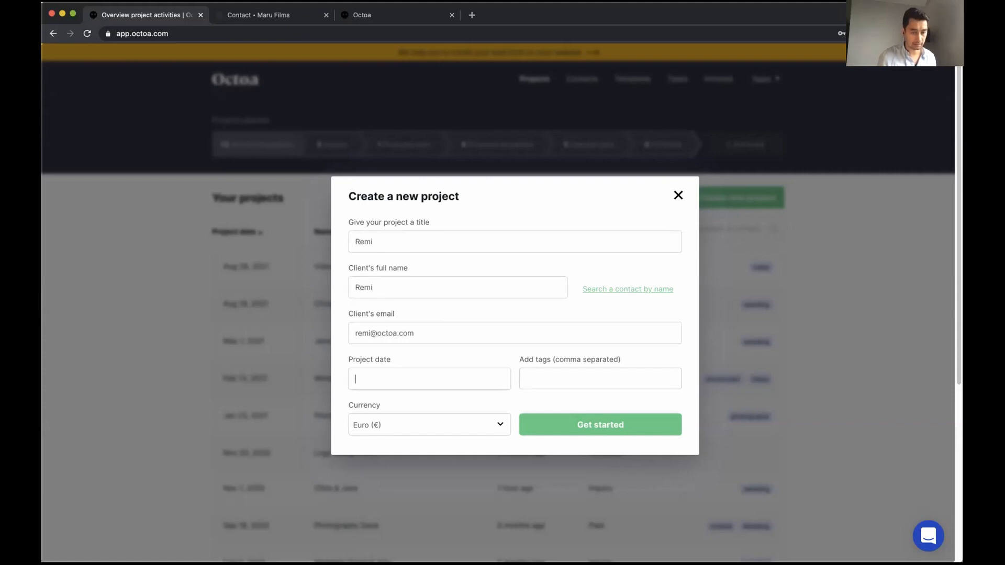
Date the project Mon, Mar 8, 2021, tag it wedding, and create it
{"action": "left_click", "coordinate": [480, 374]}
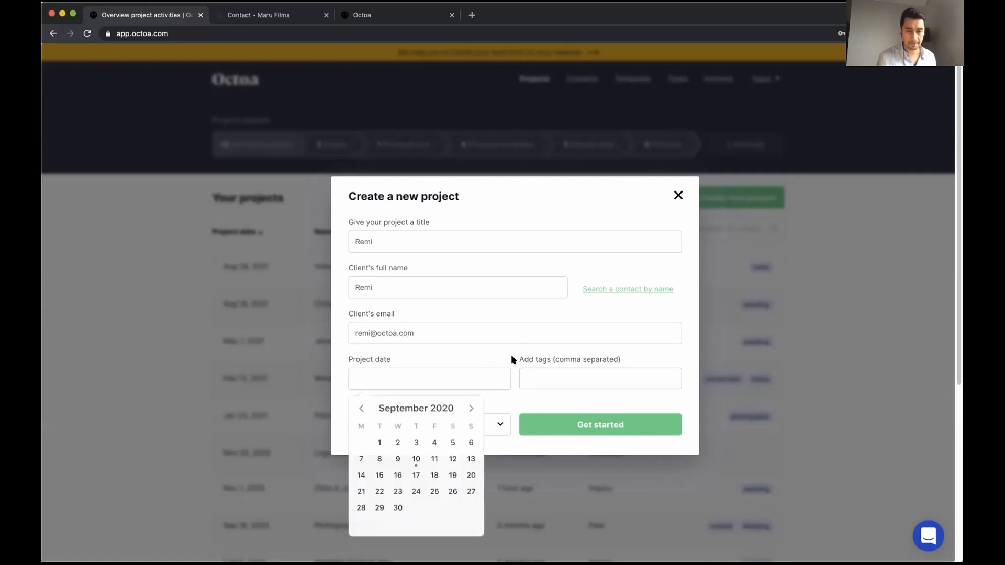
{"action": "left_click", "coordinate": [472, 408]}
{"action": "left_click", "coordinate": [472, 408]}
{"action": "left_click", "coordinate": [471, 409]}
{"action": "left_click", "coordinate": [472, 408]}
{"action": "left_click", "coordinate": [472, 409]}
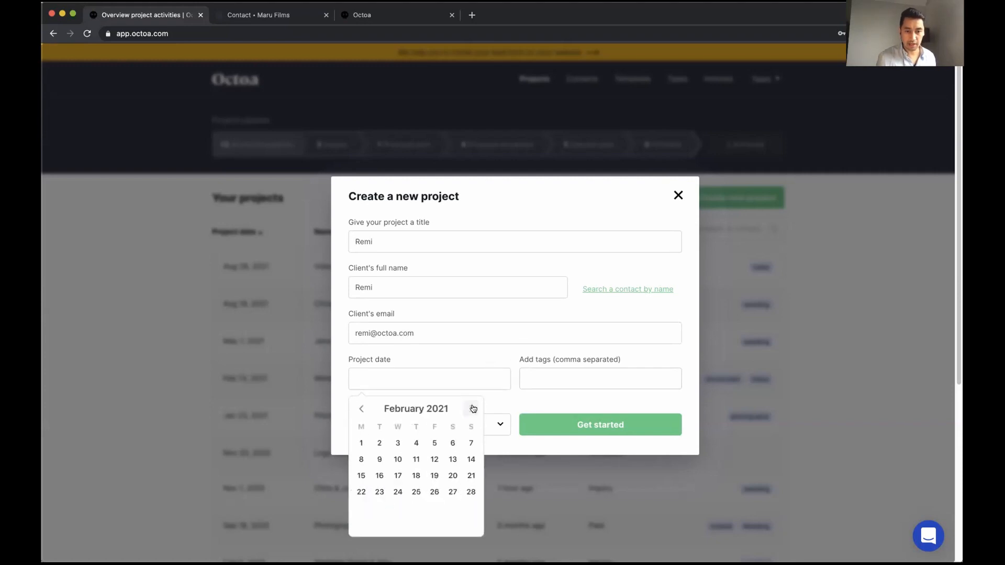
{"action": "left_click", "coordinate": [471, 409]}
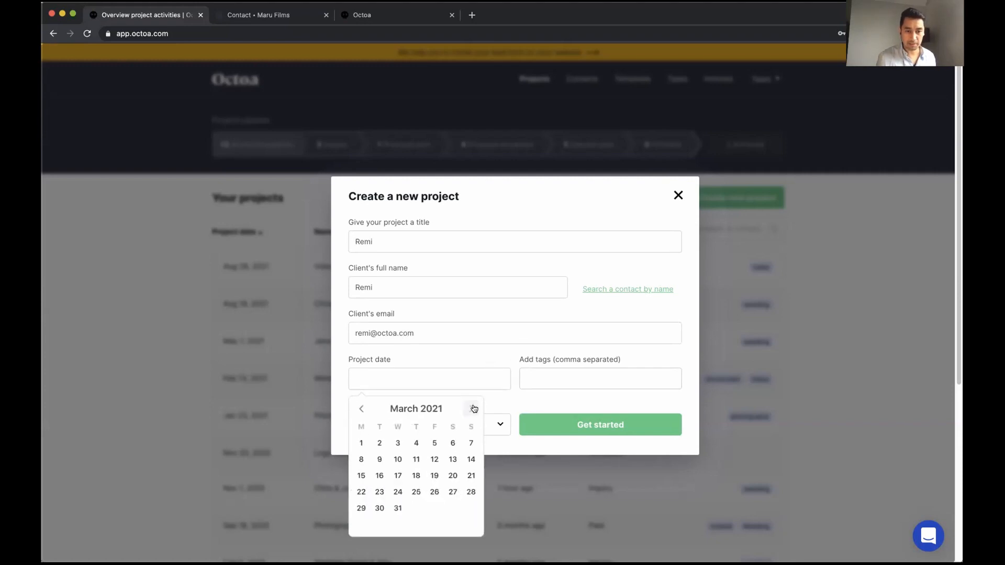
{"action": "left_click", "coordinate": [362, 460]}
{"action": "left_click", "coordinate": [572, 381]}
{"action": "type", "text": "wed"}
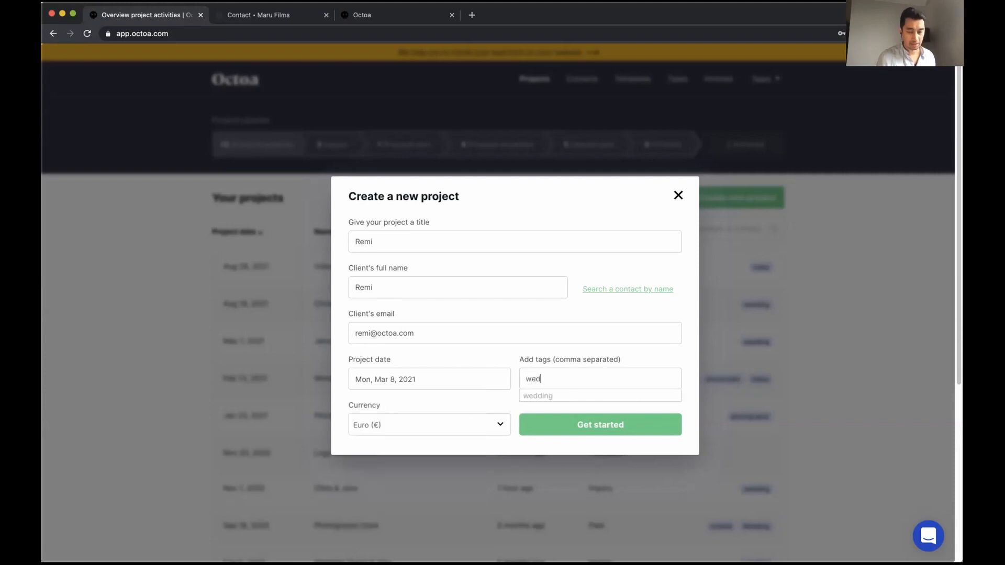
{"action": "type", "text": "ding"}
{"action": "left_click", "coordinate": [550, 400]}
{"action": "left_click", "coordinate": [581, 427]}
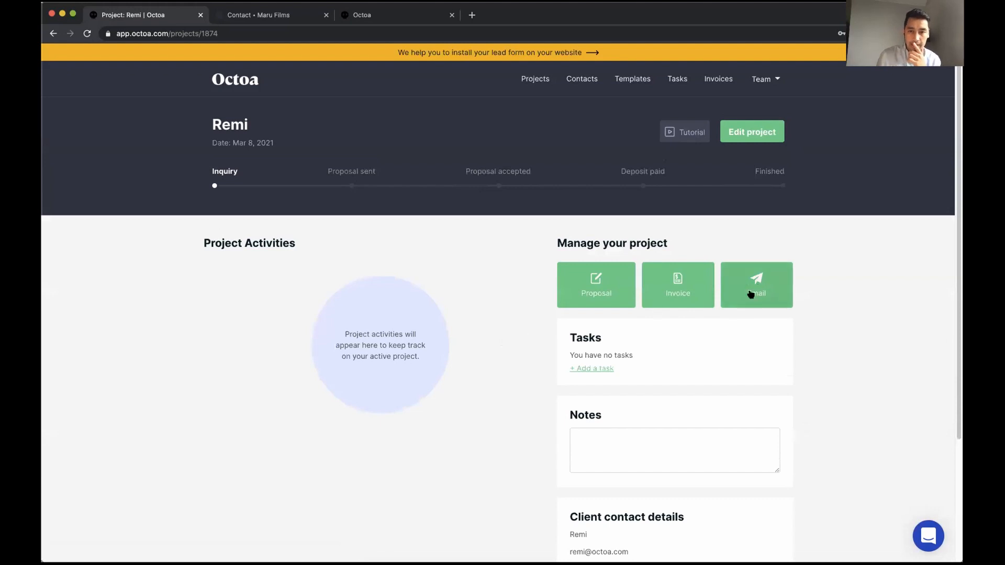
Draft a client email filled from the [1] Inquiry - First Email template
{"action": "left_click", "coordinate": [751, 294]}
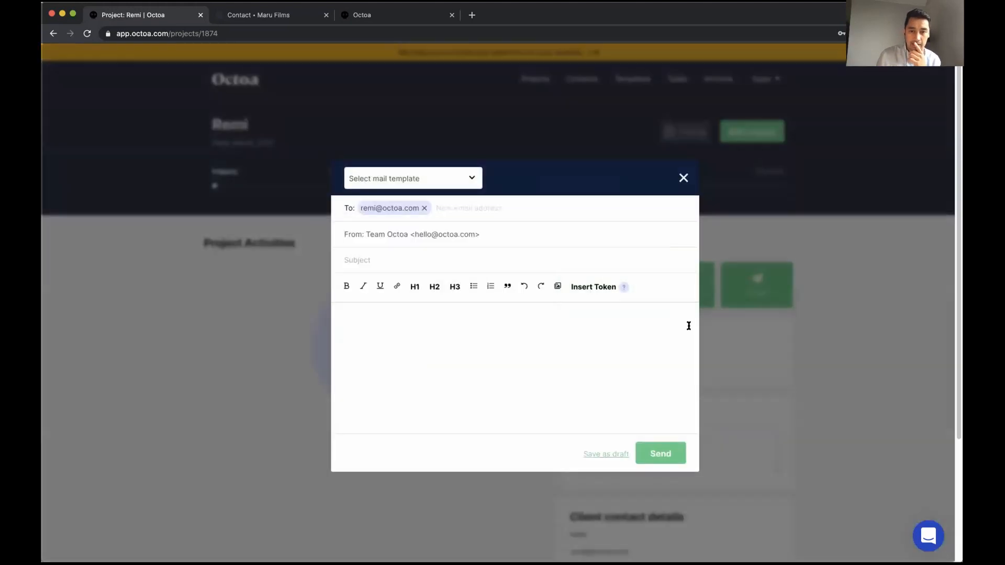
{"action": "left_click", "coordinate": [683, 178]}
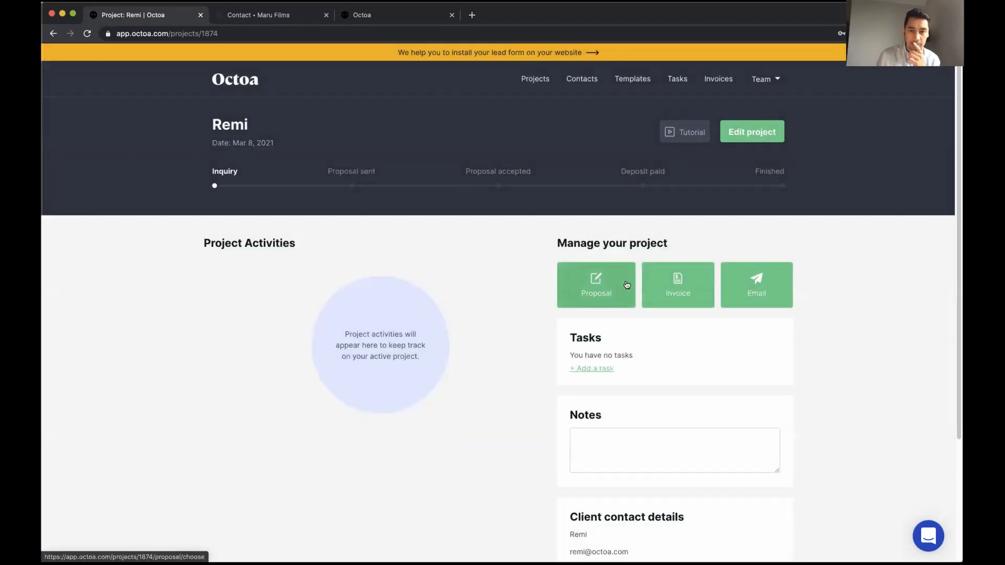
{"action": "left_click", "coordinate": [748, 291]}
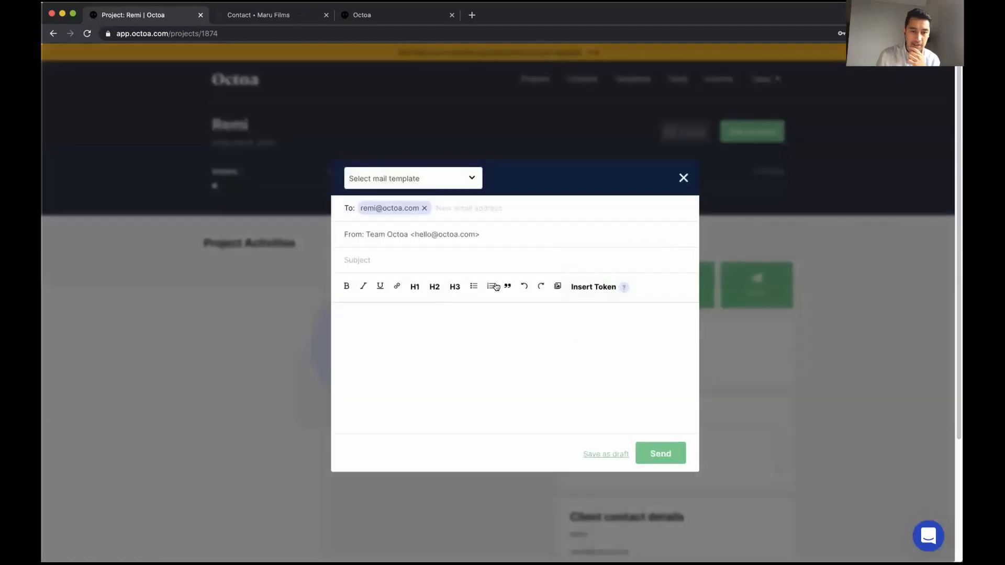
{"action": "left_click", "coordinate": [452, 178]}
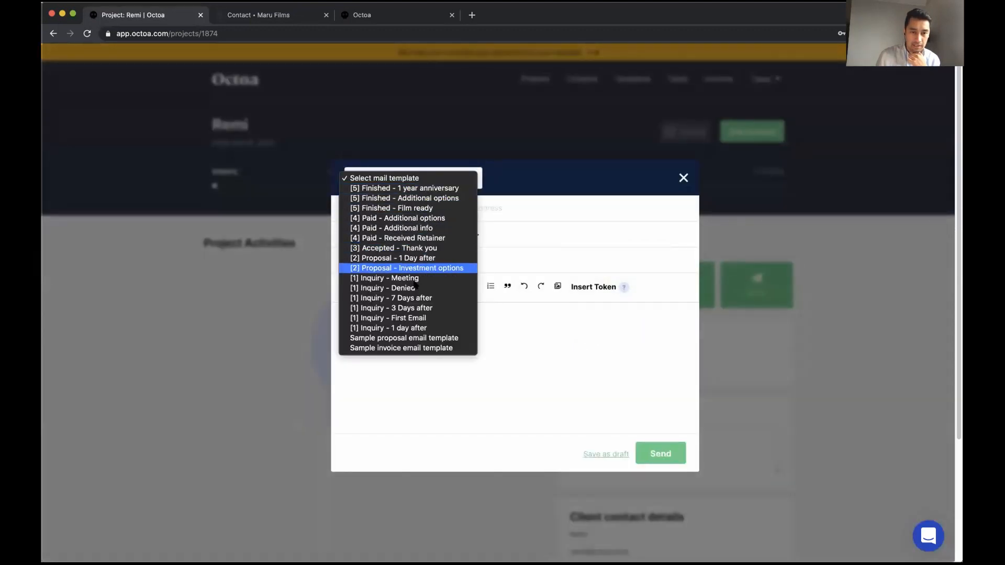
{"action": "left_click", "coordinate": [413, 317]}
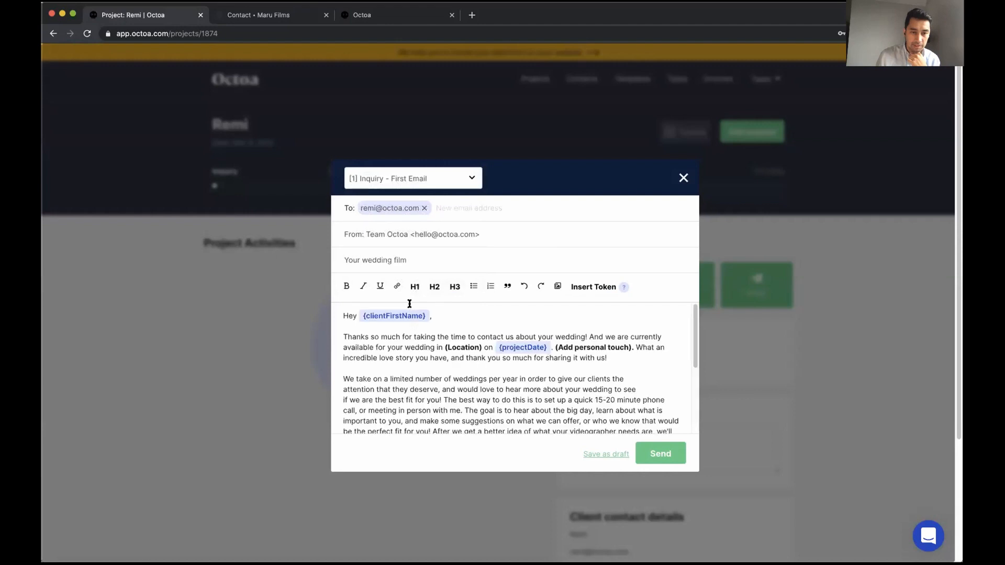
Replace the (Location) placeholder with 'Krabi, Thailand'
{"action": "double_click", "coordinate": [464, 347]}
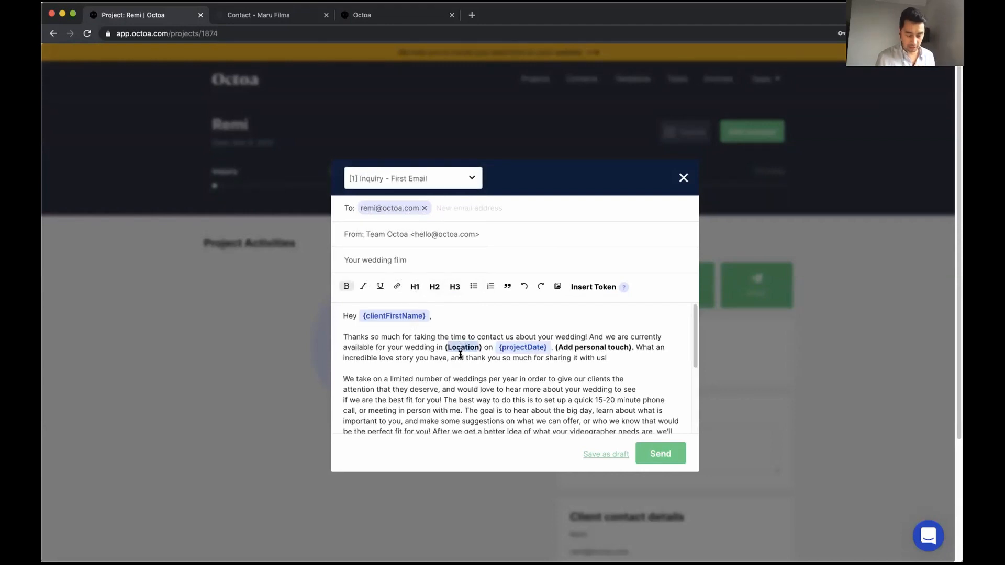
{"action": "key", "text": "BackSpace"}
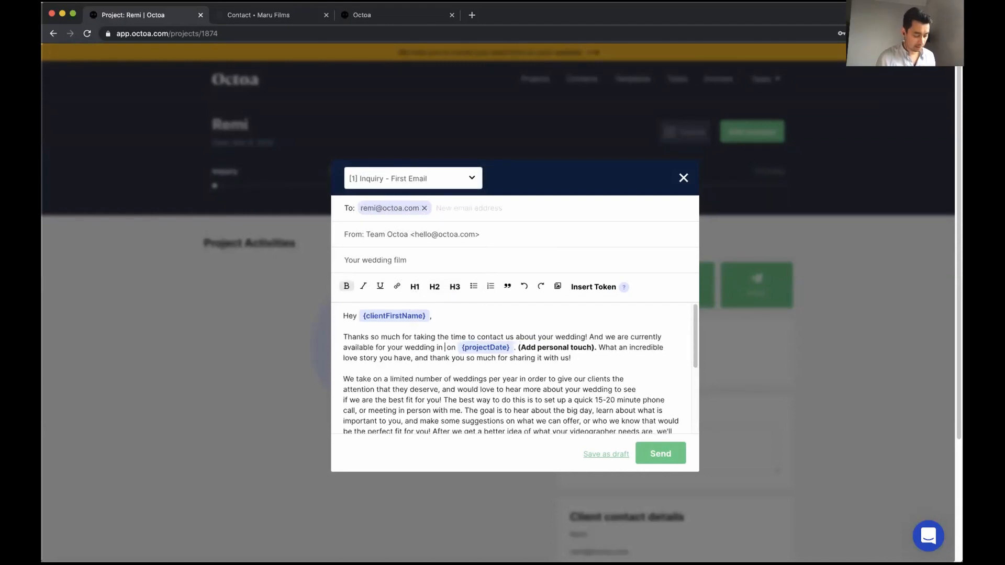
{"action": "type", "text": "Krabi"}
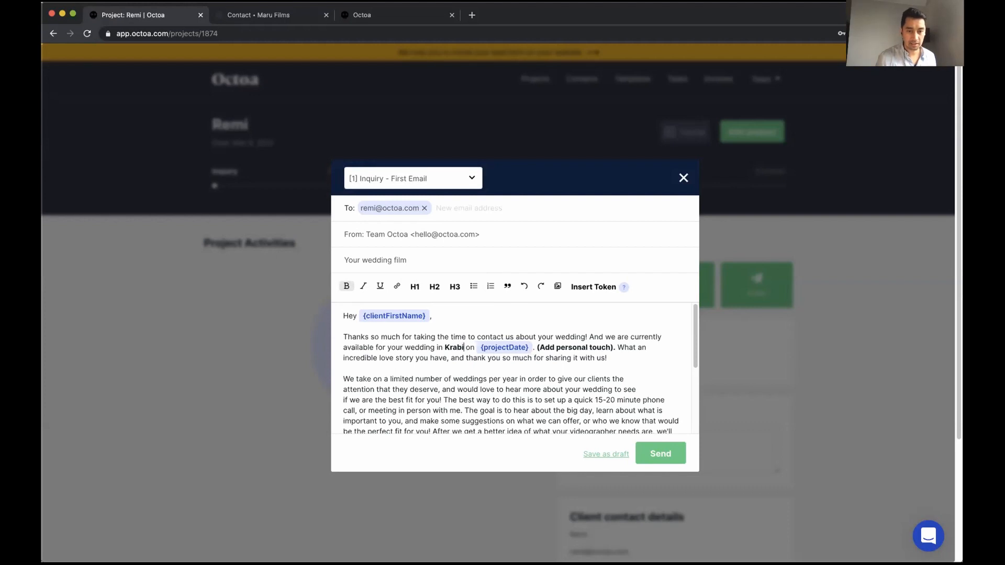
{"action": "key", "text": "shift+Left"}
{"action": "key", "text": "shift+Left"}
{"action": "key", "text": "shift+Left"}
{"action": "key", "text": "shift+Left"}
{"action": "key", "text": "shift+Left"}
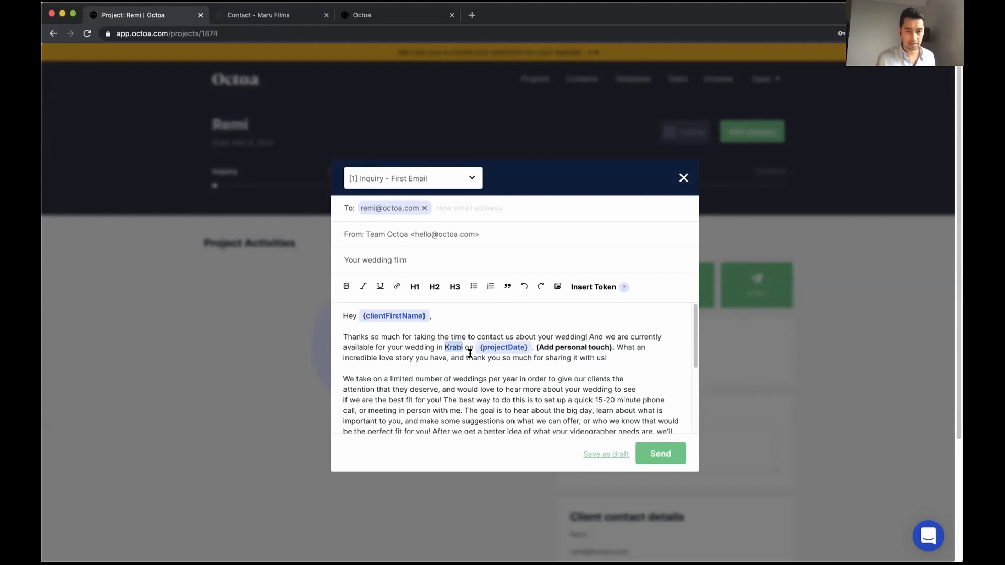
{"action": "left_click", "coordinate": [459, 346]}
{"action": "type", "text": ", Thailand"}
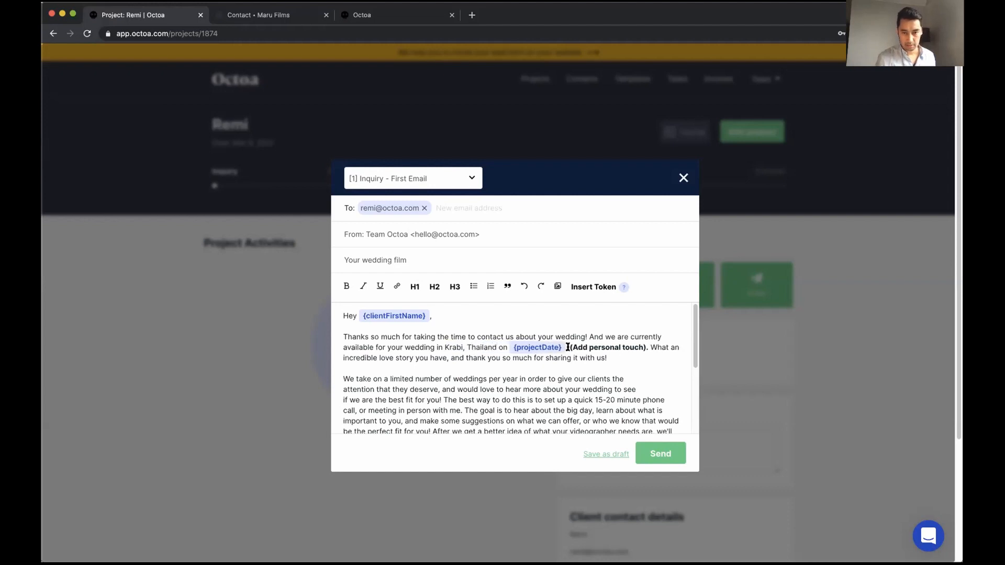
Replace the personal-touch placeholder with unbolded 'We love Thailand so much, what a great location.'
{"action": "left_click_drag", "start_coordinate": [570, 345], "coordinate": [645, 347]}
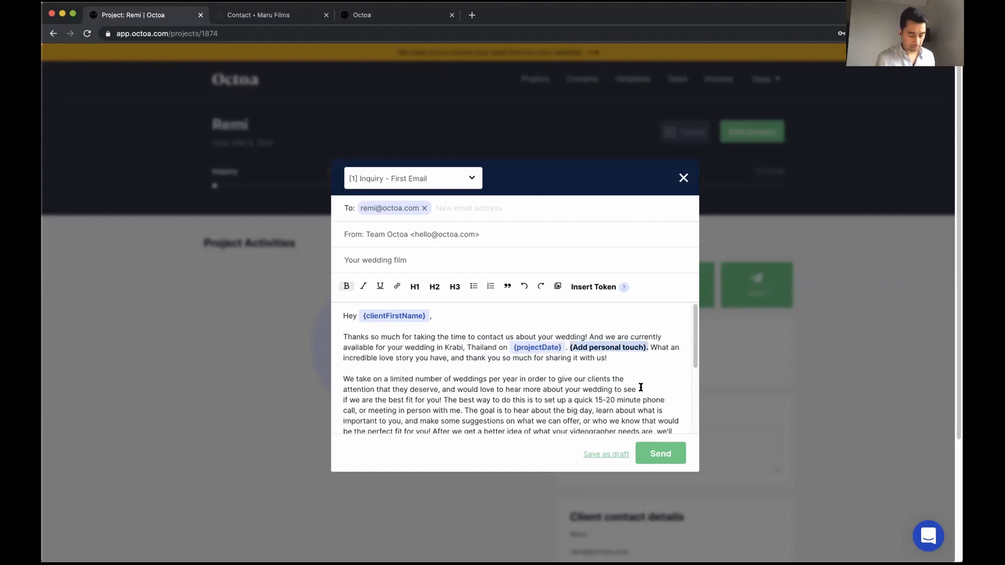
{"action": "type", "text": "We love thai"}
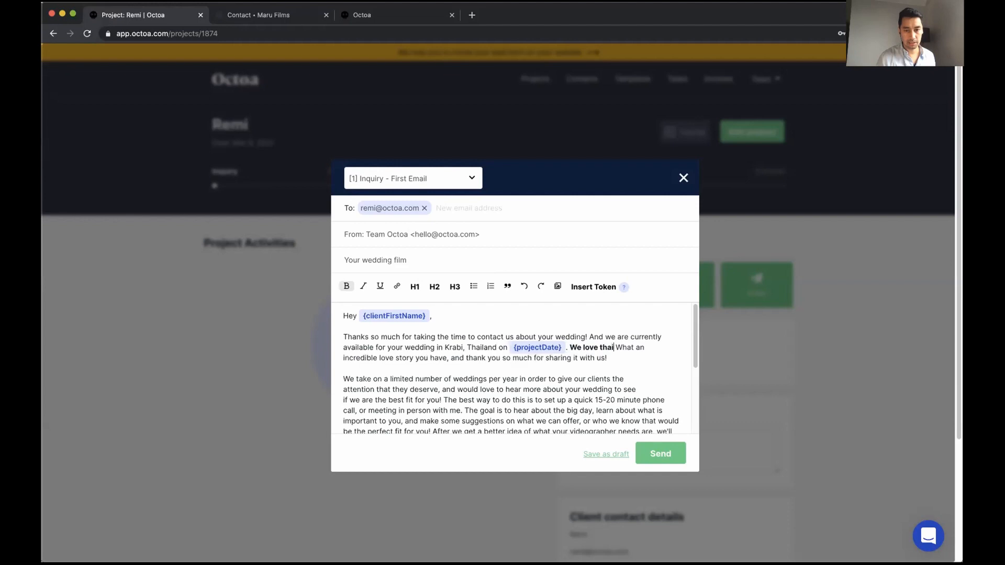
{"action": "key", "text": "BackSpace"}
{"action": "key", "text": "BackSpace"}
{"action": "key", "text": "BackSpace"}
{"action": "key", "text": "BackSpace"}
{"action": "type", "text": "Thailand"}
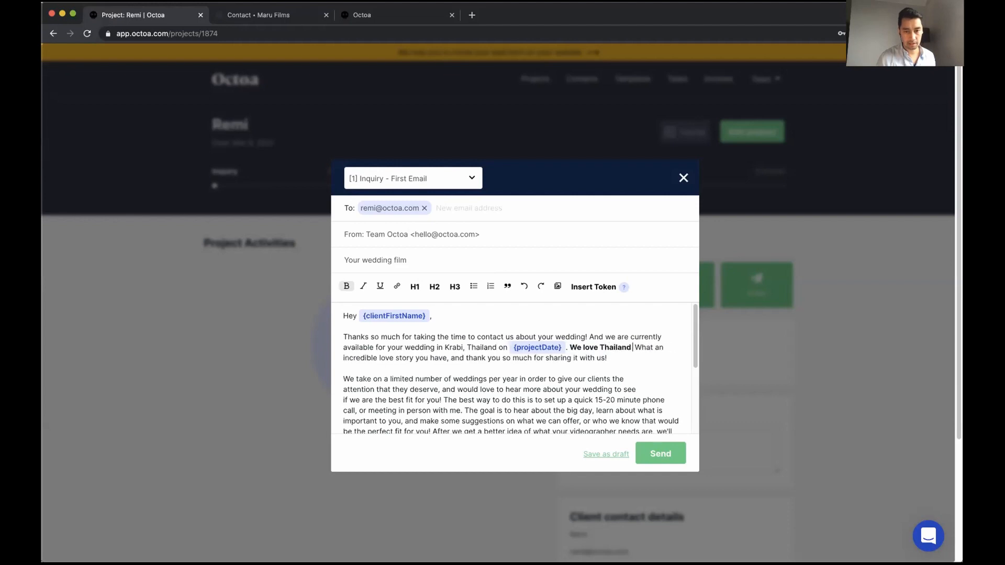
{"action": "type", "text": " so much!"}
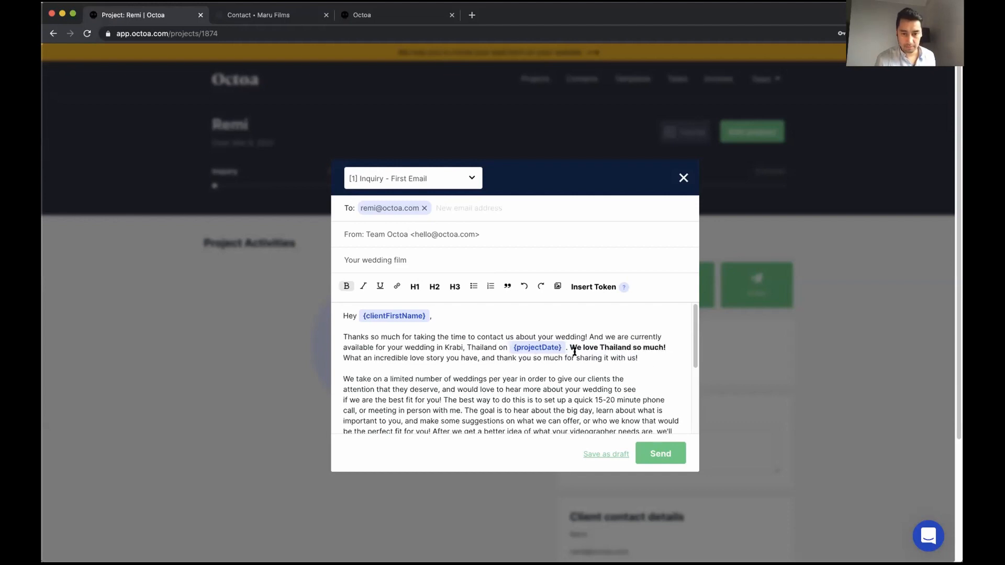
{"action": "left_click", "coordinate": [570, 348], "text": "shift"}
{"action": "key", "text": "ctrl+b"}
{"action": "left_click", "coordinate": [668, 344]}
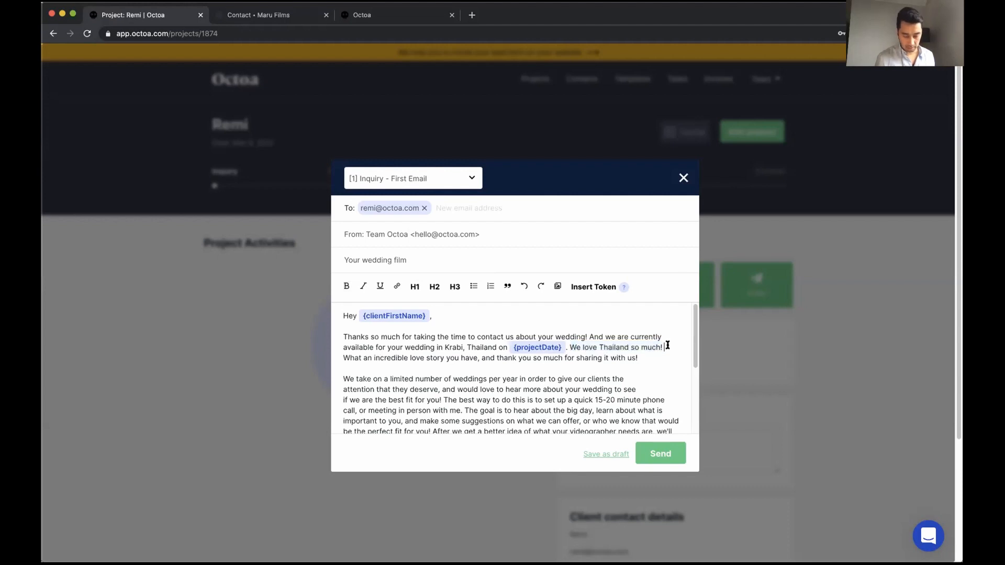
{"action": "key", "text": "BackSpace"}
{"action": "type", "text": ", what a great location."}
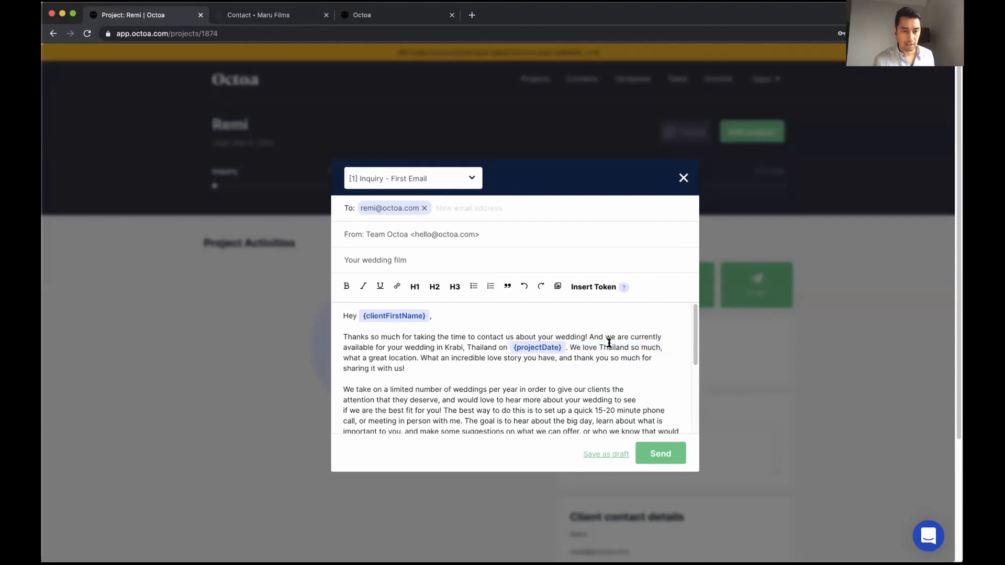
Replace the budget paragraph with 'Let's setup a meeting are you available tomorrow at 14:00 to do a call?'
{"action": "scroll", "coordinate": [607, 345], "scroll_direction": "down", "scroll_amount": 5}
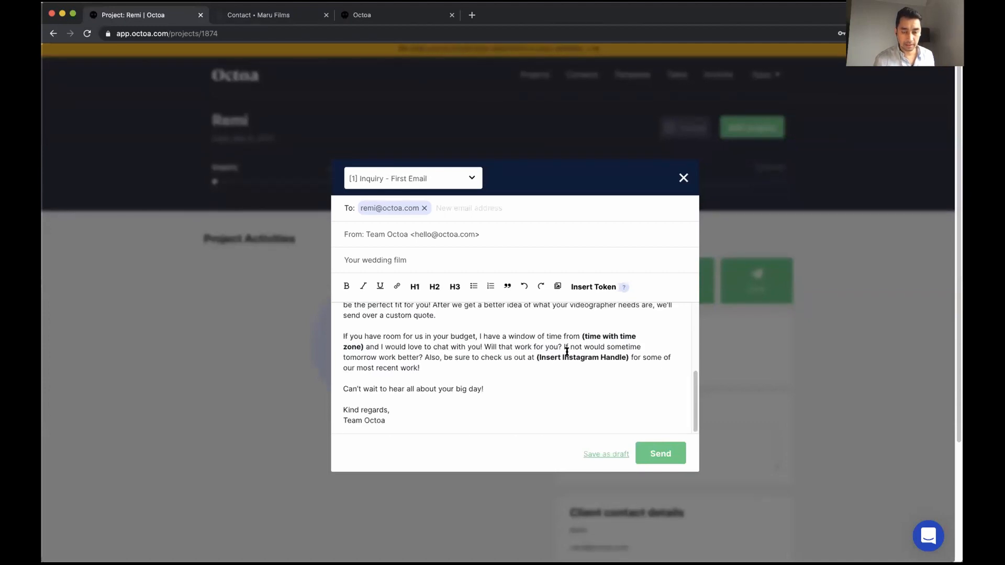
{"action": "left_click_drag", "start_coordinate": [425, 363], "coordinate": [336, 330]}
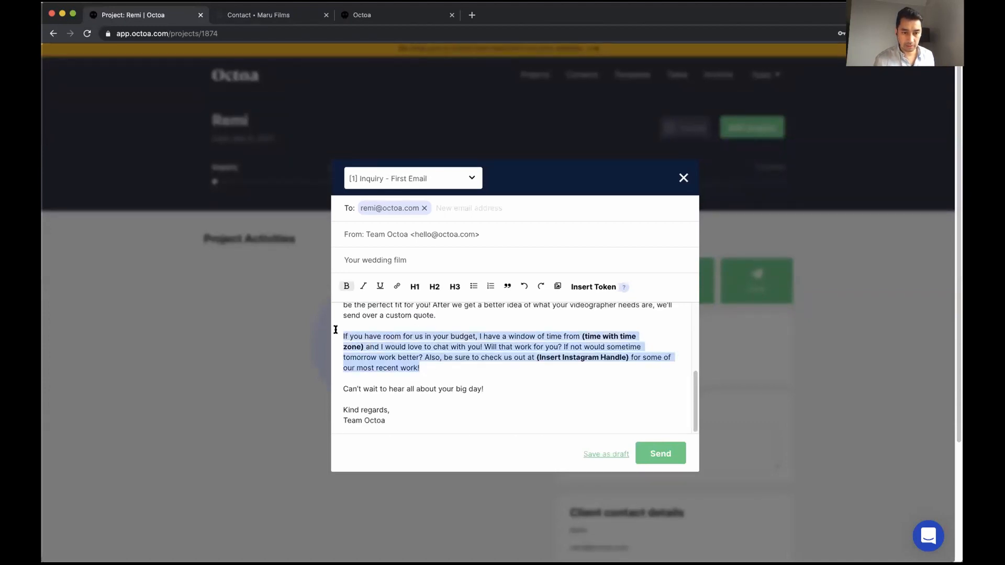
{"action": "type", "text": "Let's"}
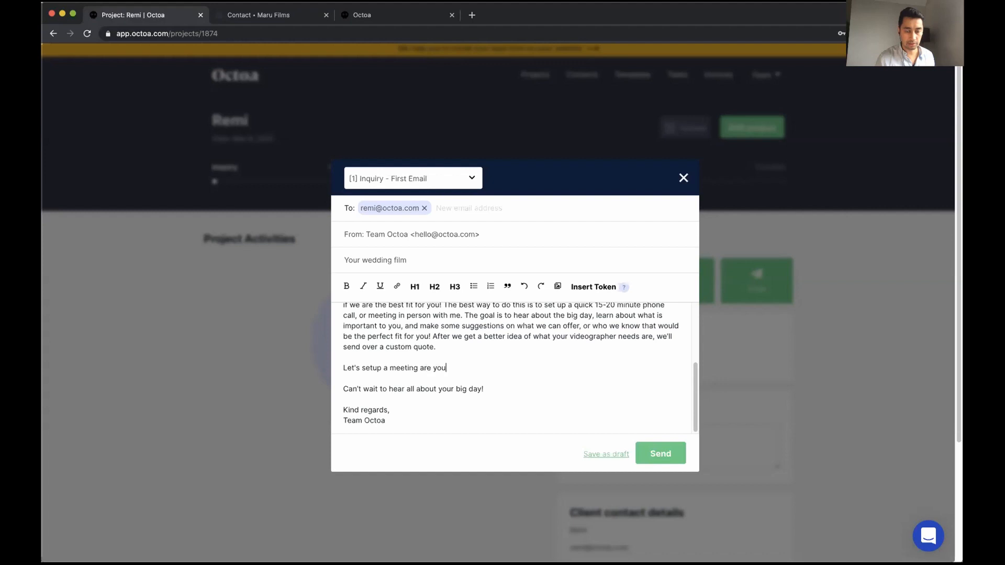
{"action": "type", "text": "setup a meeting are you available tomorrow at 1"}
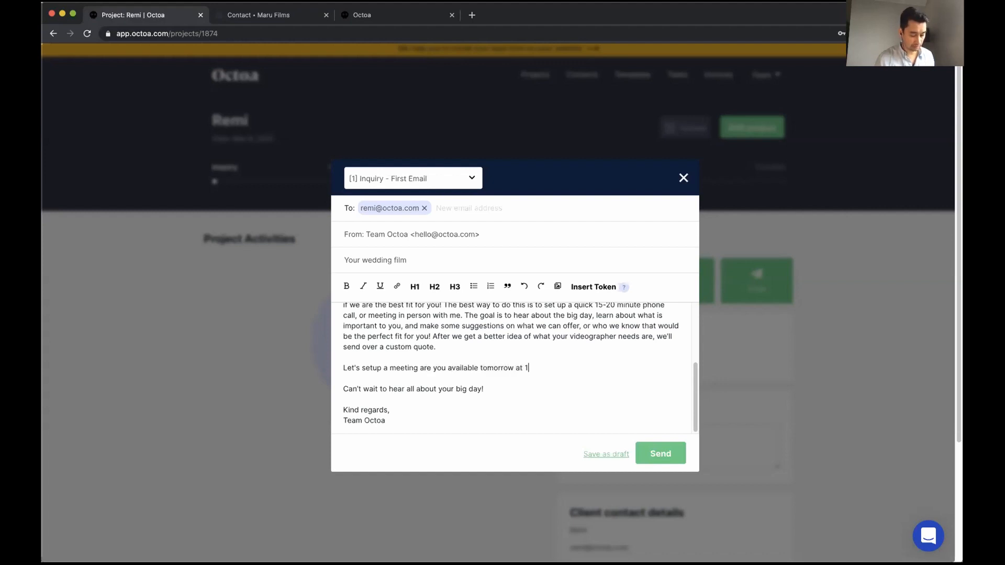
{"action": "type", "text": "4:00 to do a c"}
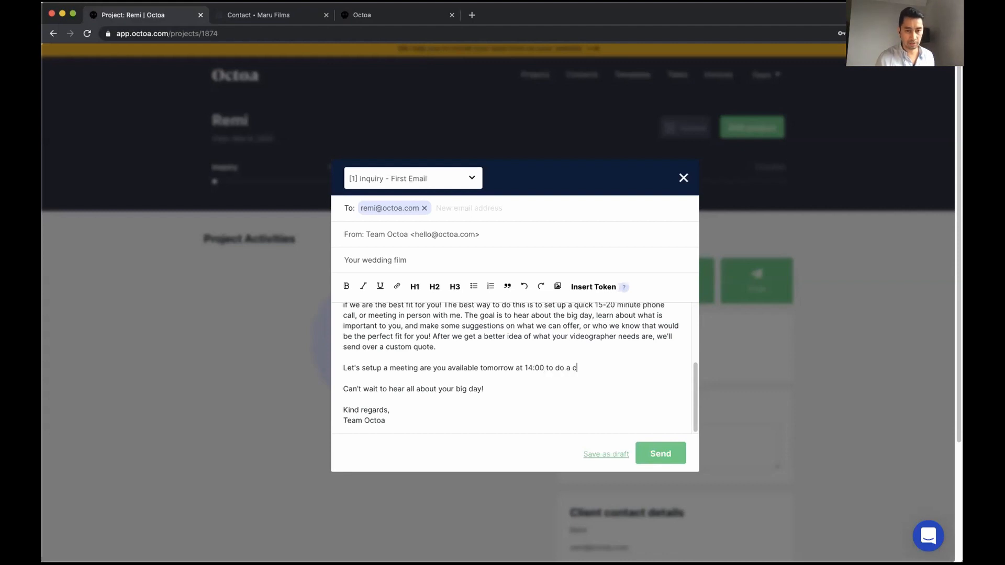
{"action": "type", "text": "all?"}
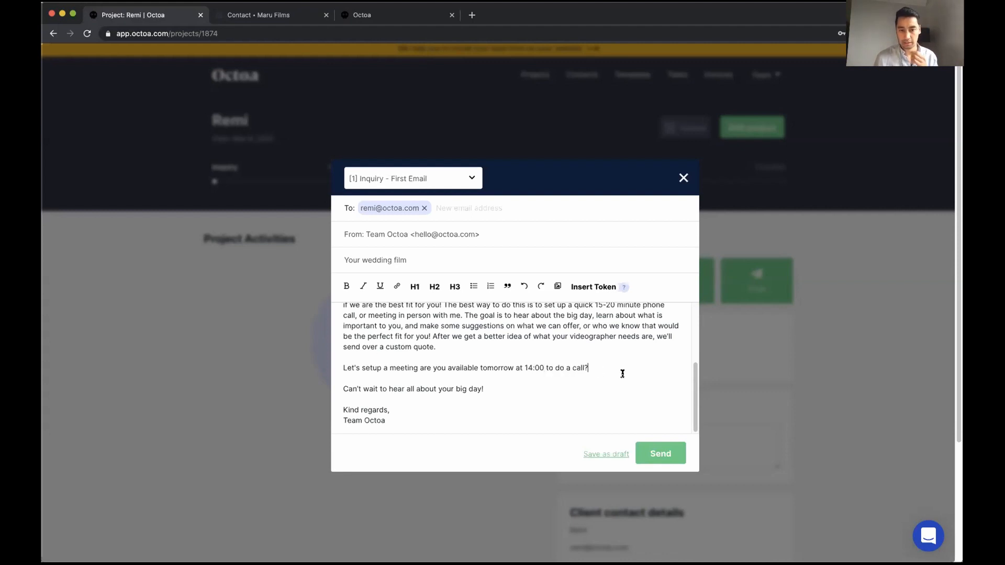
Send the inquiry email and start a Wedding Videography proposal, moving past the payment step
{"action": "left_click", "coordinate": [659, 455]}
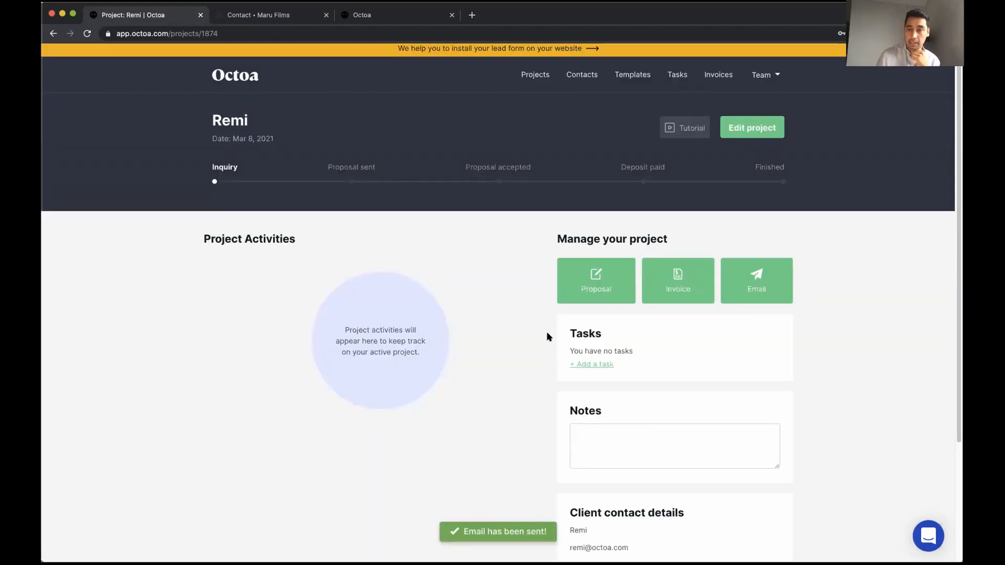
{"action": "left_click", "coordinate": [597, 285]}
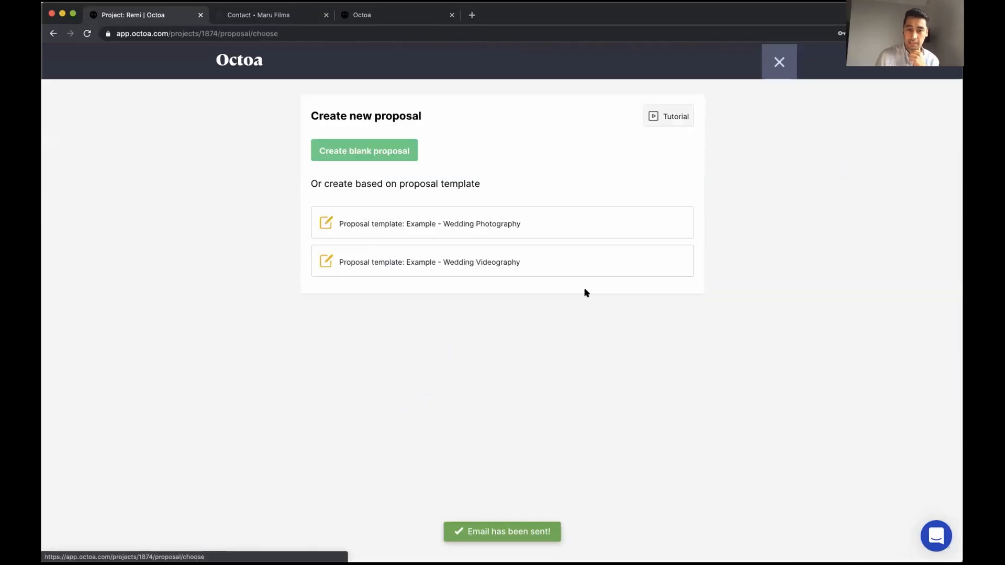
{"action": "left_click", "coordinate": [487, 264]}
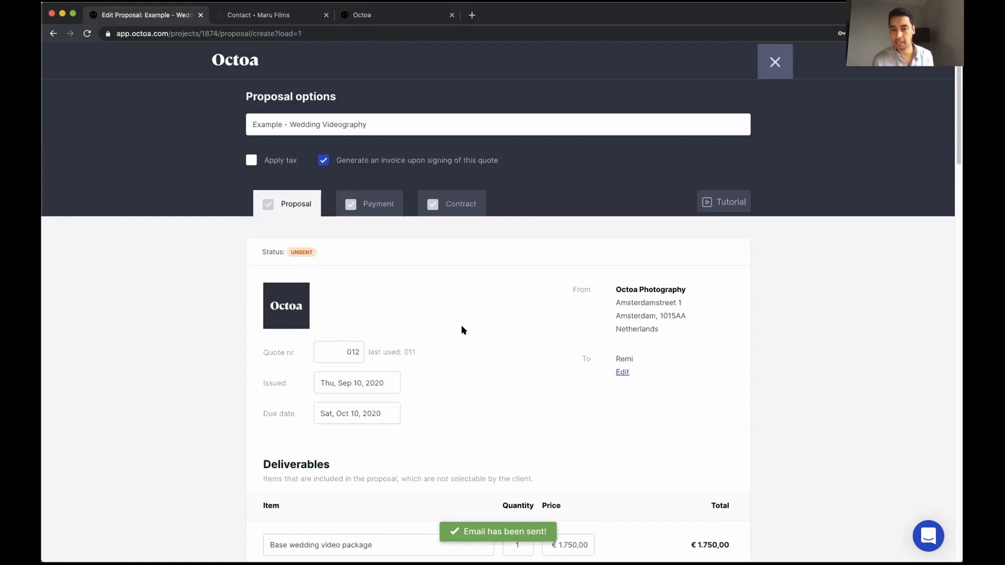
{"action": "scroll", "coordinate": [461, 322], "scroll_direction": "down", "scroll_amount": 10}
{"action": "scroll", "coordinate": [461, 330], "scroll_direction": "down", "scroll_amount": 10}
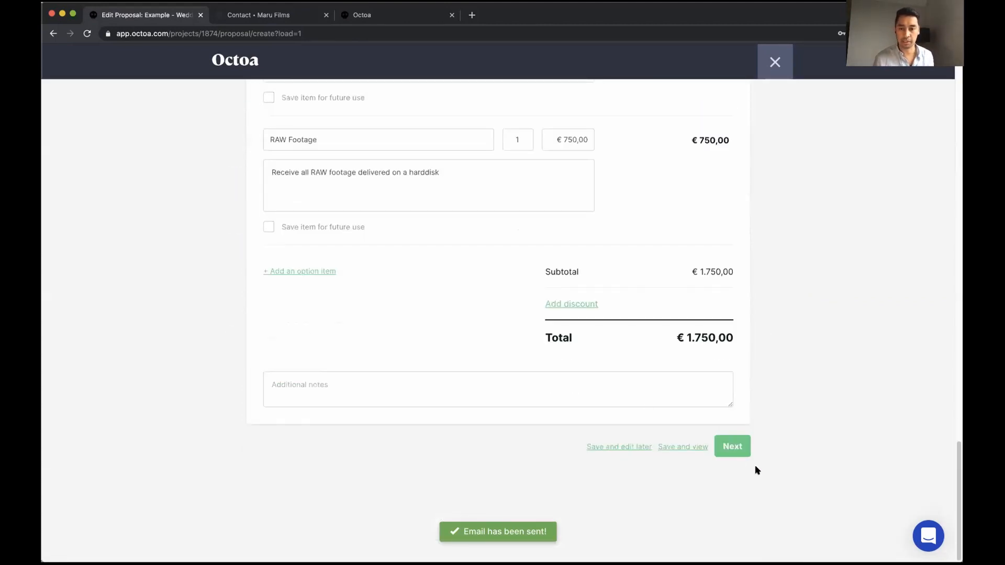
{"action": "left_click", "coordinate": [725, 449]}
{"action": "left_click", "coordinate": [724, 449]}
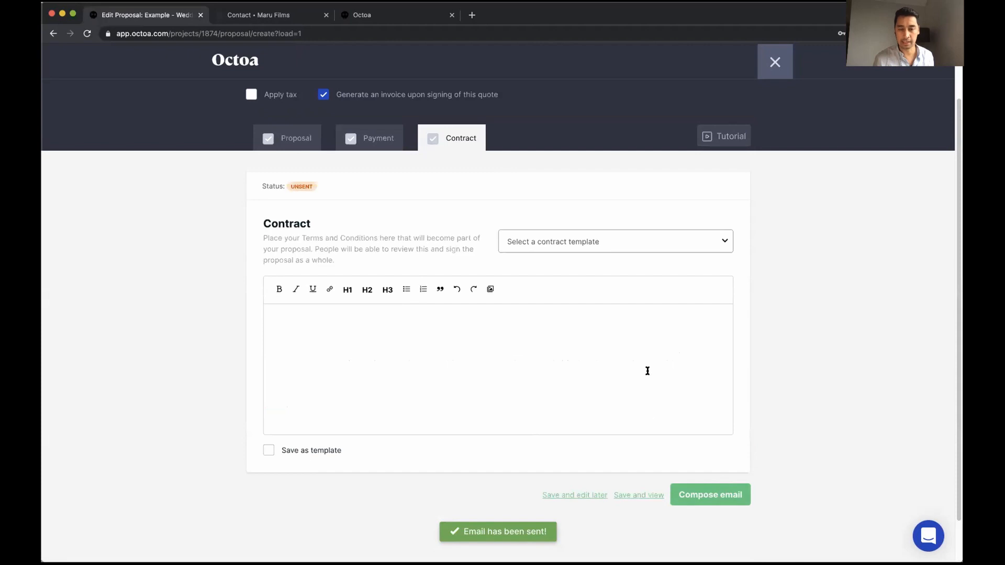
Attach the Terms and conditions contract and send the proposal with the Investment options email
{"action": "left_click", "coordinate": [581, 244]}
{"action": "left_click", "coordinate": [570, 262]}
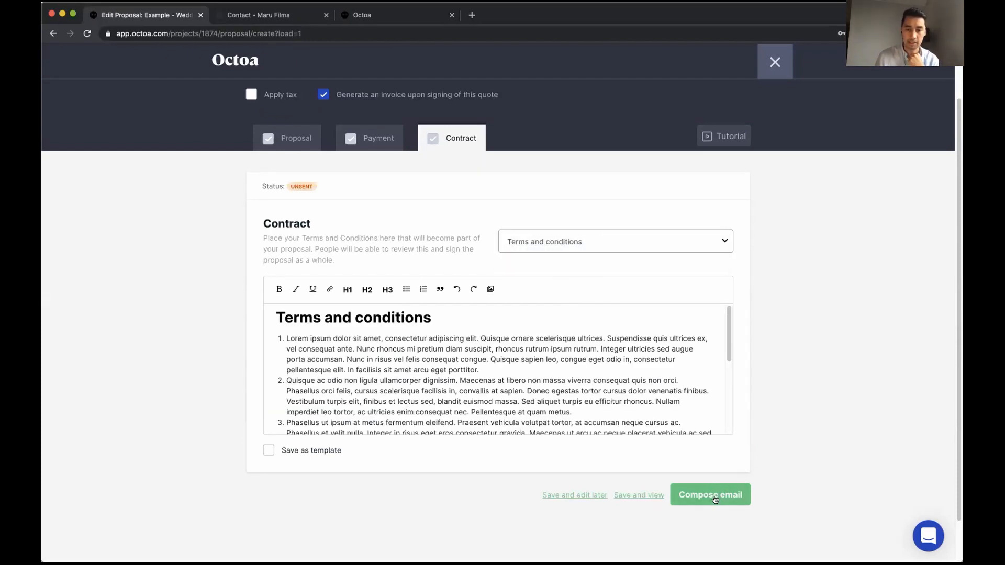
{"action": "left_click", "coordinate": [715, 496]}
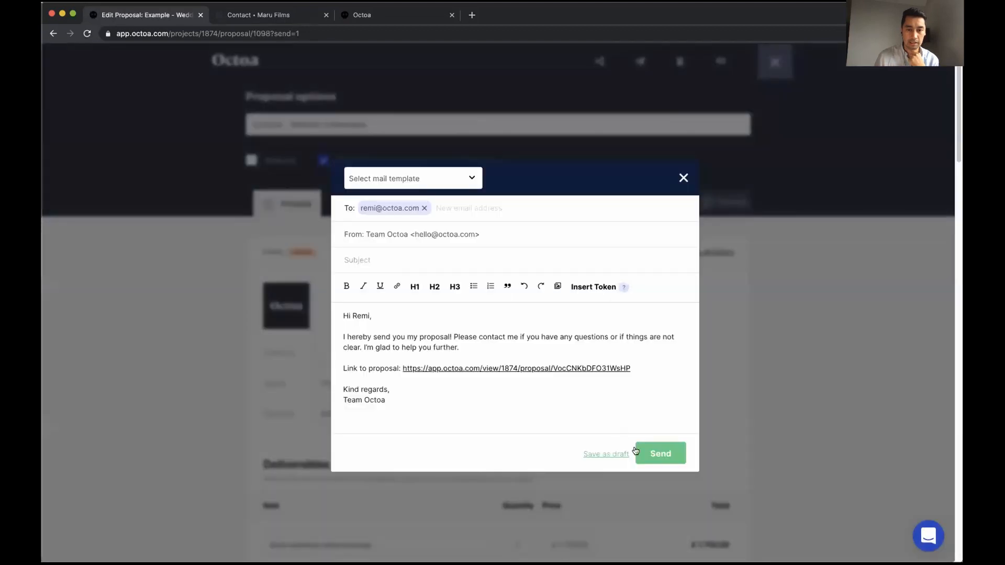
{"action": "left_click", "coordinate": [428, 176]}
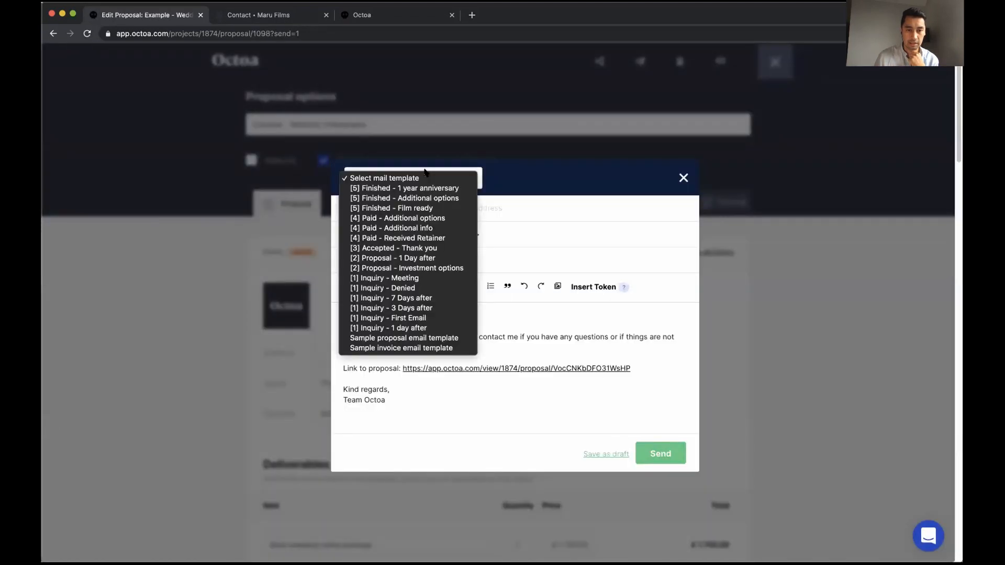
{"action": "left_click", "coordinate": [435, 268]}
{"action": "left_click", "coordinate": [653, 451]}
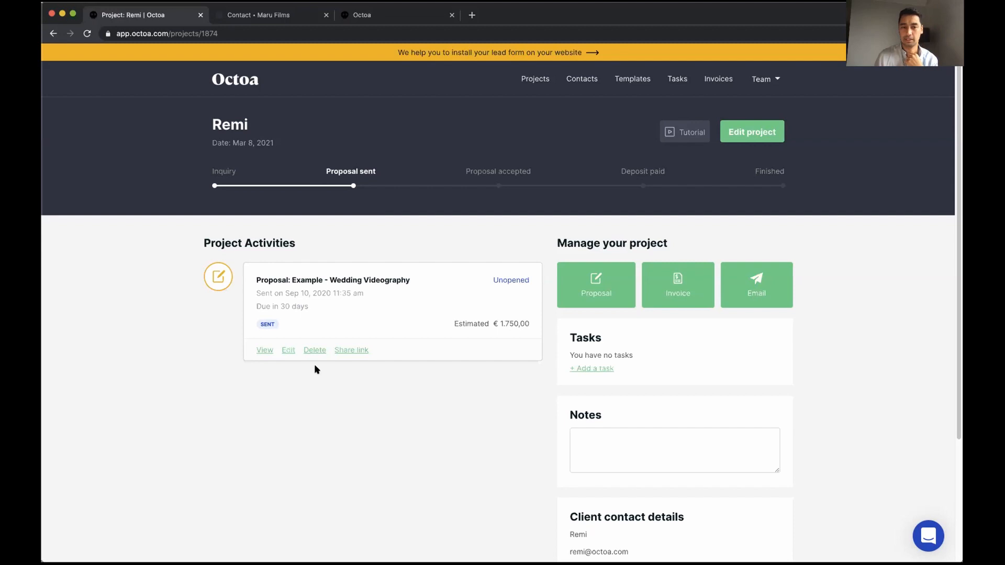
Sort projects by Created and toggle the Inquiry, Proposal sent, Proposal accepted and Deposit paid filters
{"action": "left_click", "coordinate": [535, 79]}
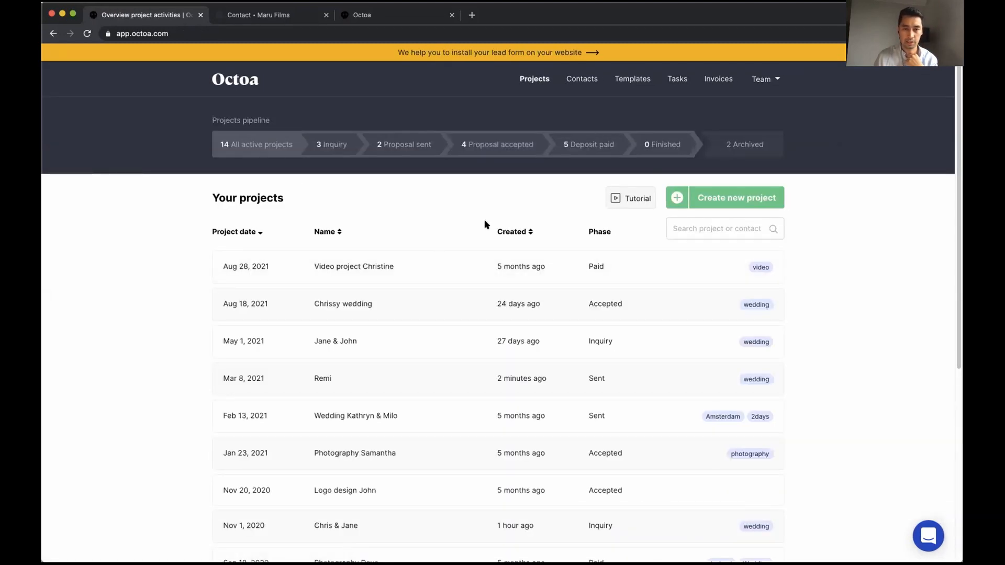
{"action": "left_click", "coordinate": [516, 232]}
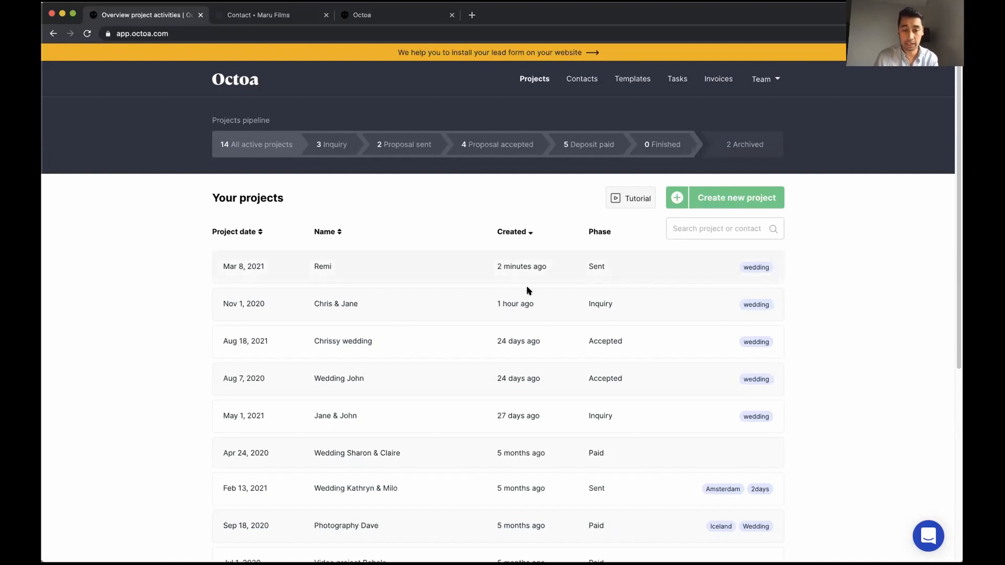
{"action": "left_click", "coordinate": [332, 145]}
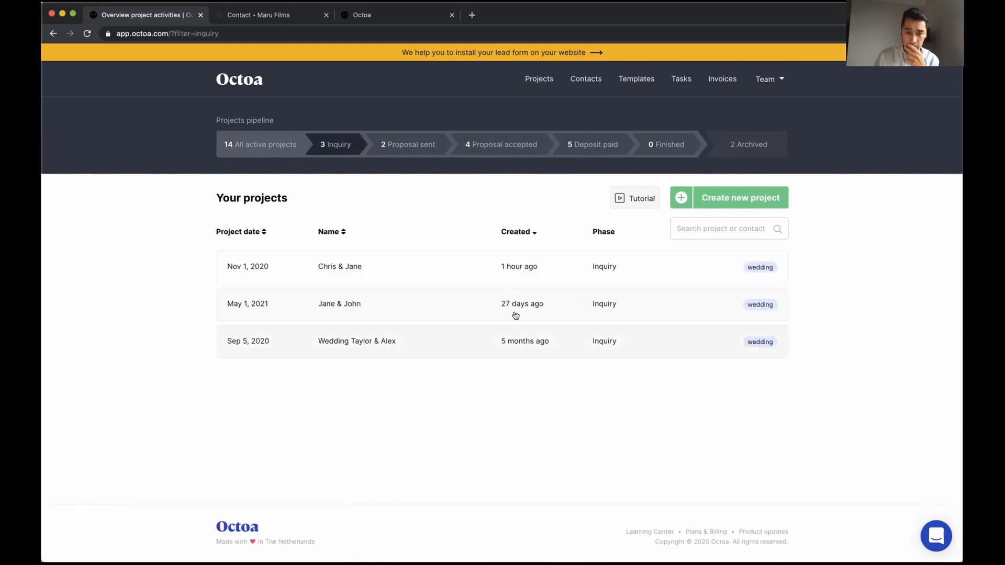
{"action": "left_click", "coordinate": [400, 152]}
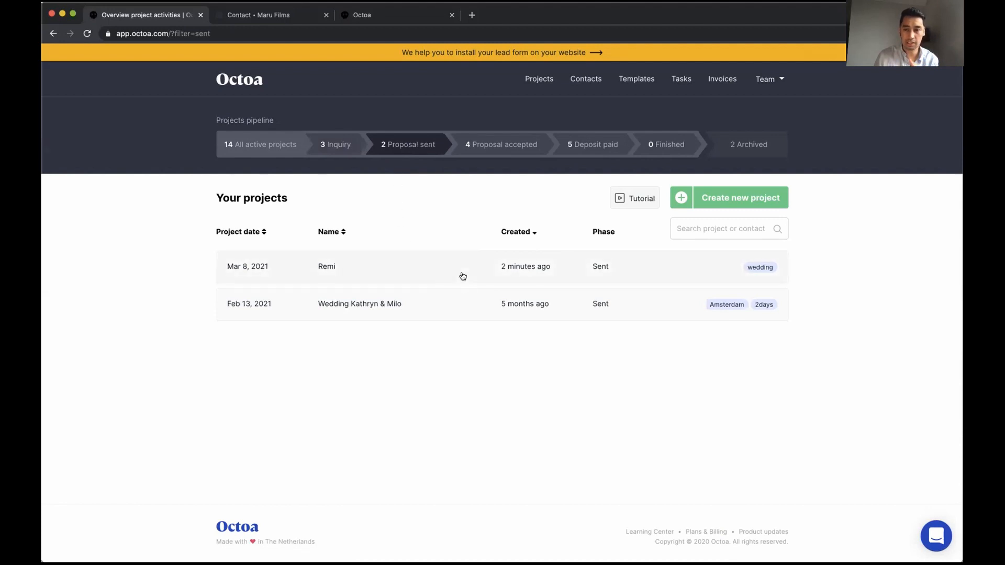
{"action": "left_click", "coordinate": [480, 146]}
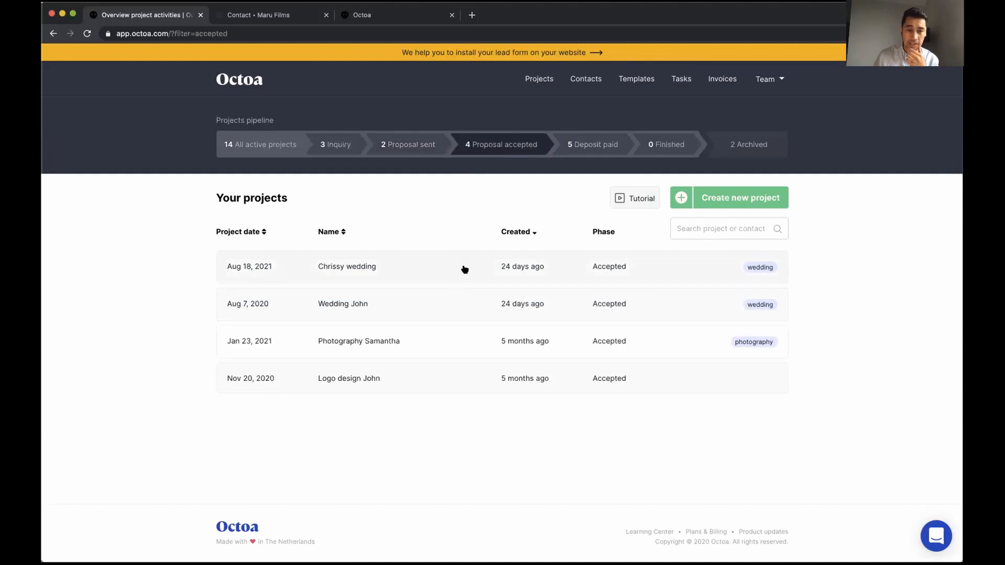
{"action": "left_click", "coordinate": [584, 144]}
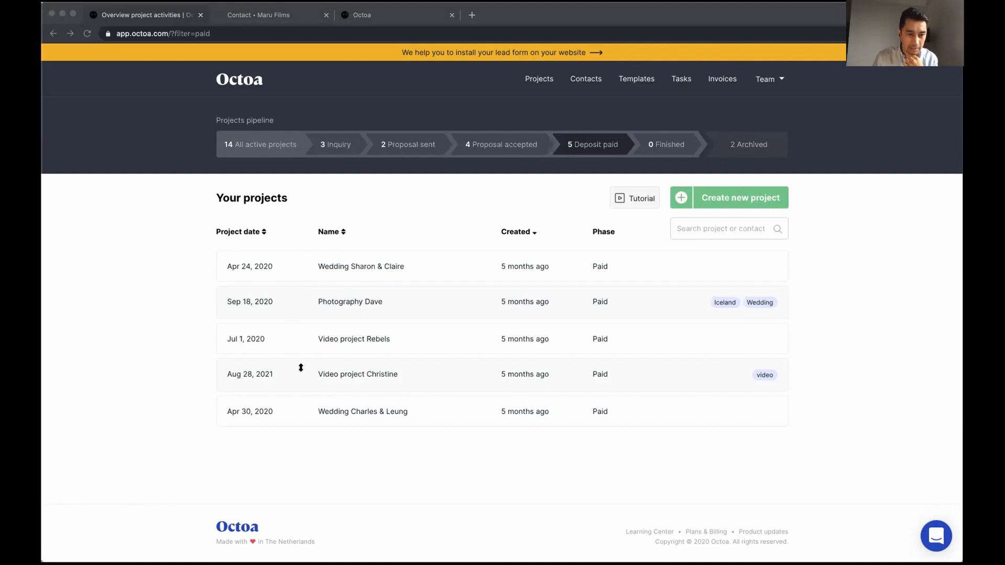
{"action": "left_click", "coordinate": [807, 339]}
Open the Example - Wedding Videography proposal template and set the base package price to 2500
{"action": "left_click", "coordinate": [633, 79]}
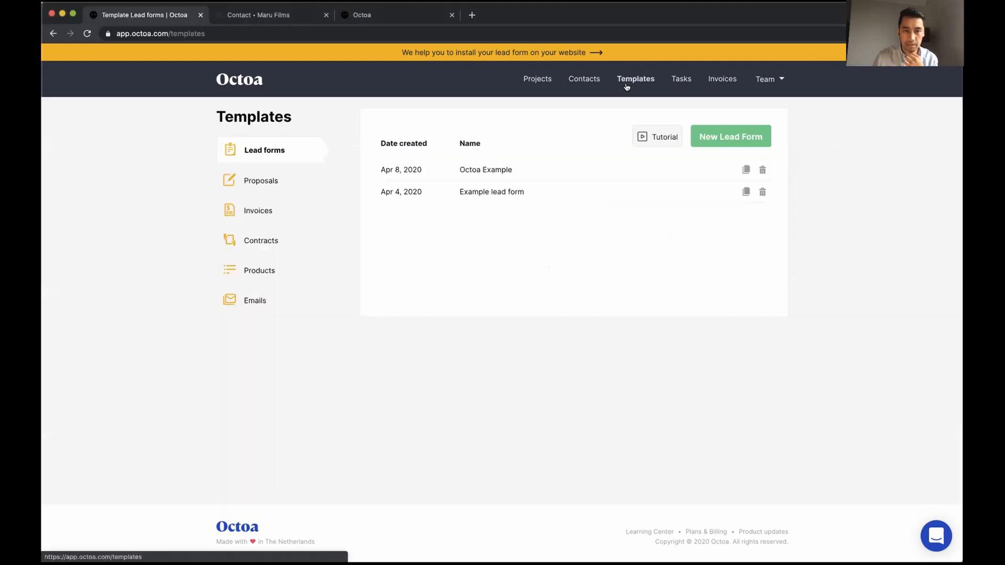
{"action": "left_click", "coordinate": [269, 181]}
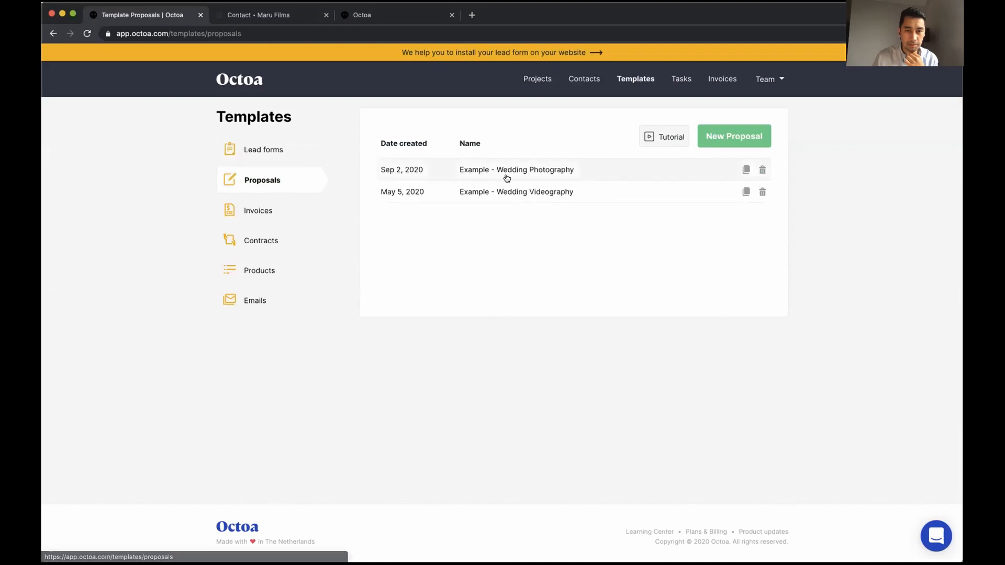
{"action": "left_click", "coordinate": [513, 192]}
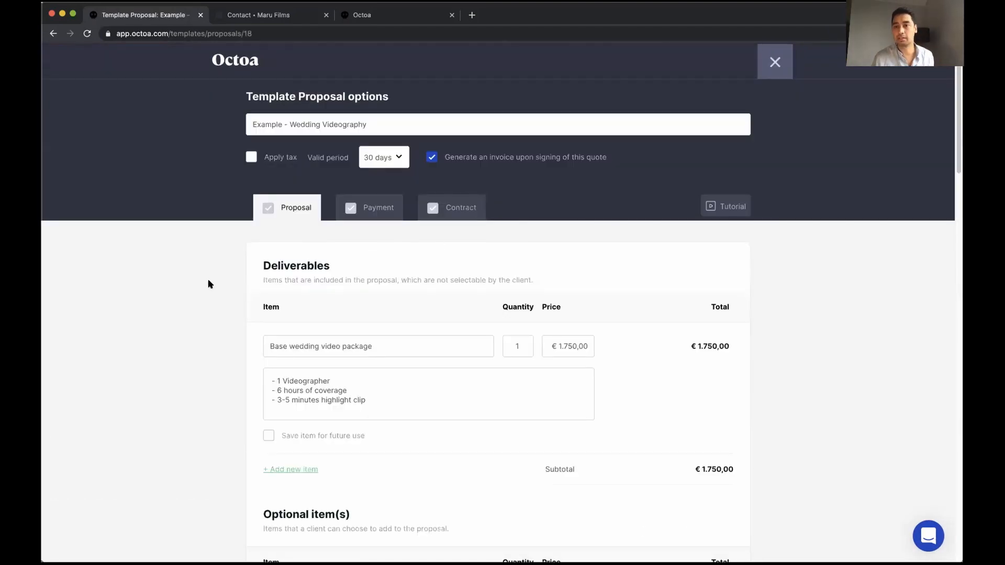
{"action": "scroll", "coordinate": [208, 284], "scroll_direction": "down", "scroll_amount": 1}
{"action": "scroll", "coordinate": [209, 285], "scroll_direction": "down", "scroll_amount": 2}
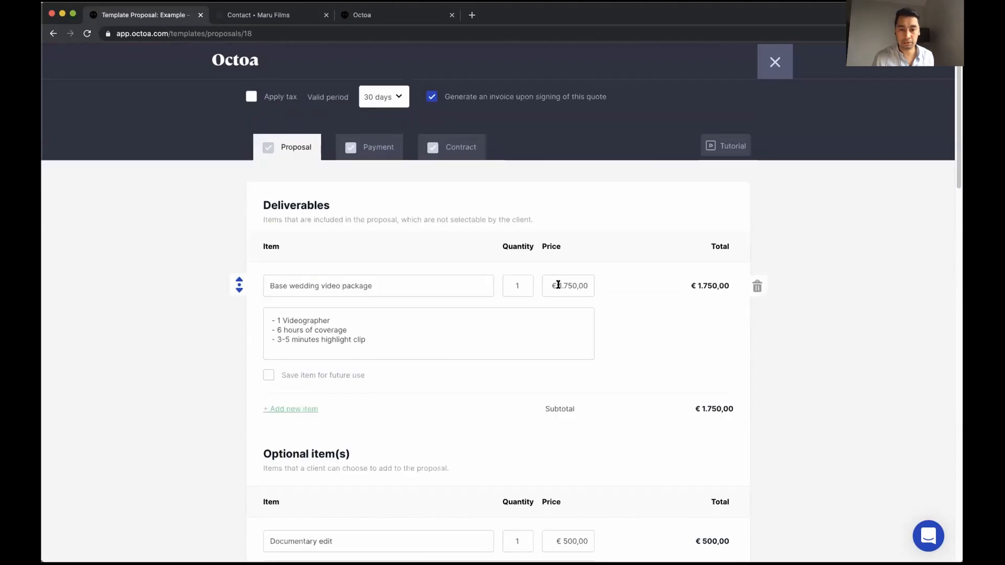
{"action": "left_click", "coordinate": [566, 284]}
{"action": "type", "text": "25"}
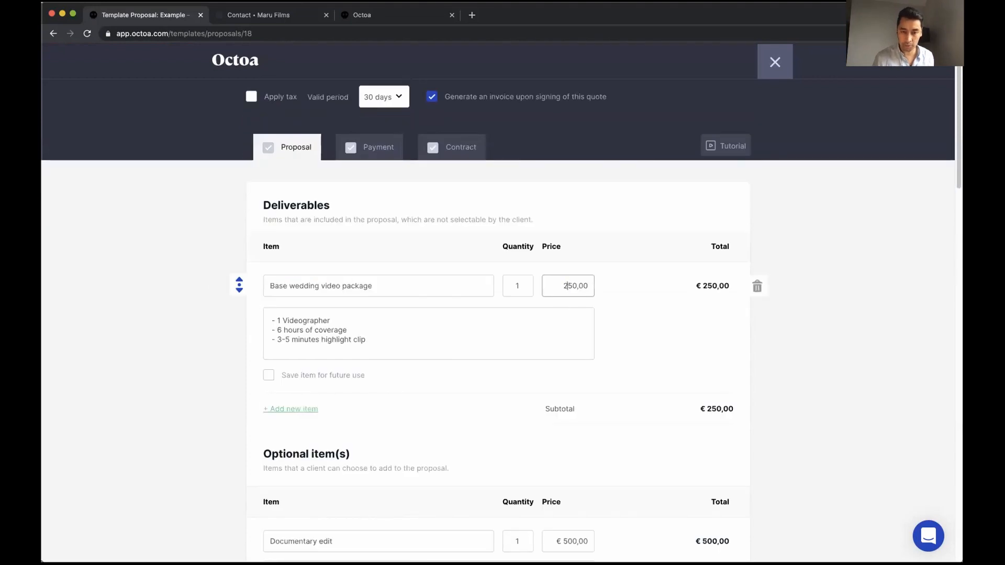
{"action": "key", "text": "Delete"}
{"action": "type", "text": "0"}
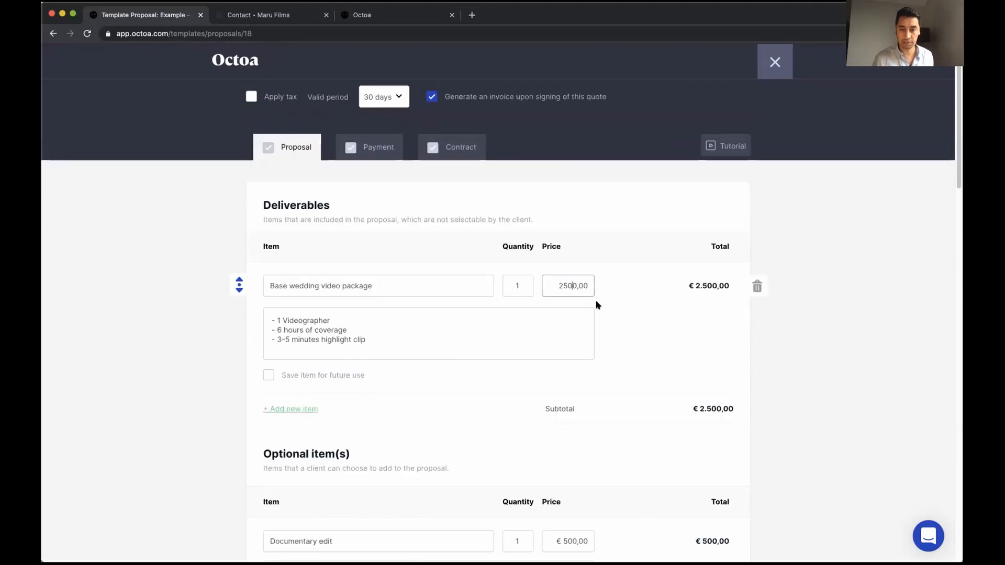
{"action": "left_click", "coordinate": [620, 324]}
Remove the Express teaser and Additional hours items and change coverage to 12 hours
{"action": "scroll", "coordinate": [620, 324], "scroll_direction": "down", "scroll_amount": 1}
{"action": "scroll", "coordinate": [618, 321], "scroll_direction": "down", "scroll_amount": 2}
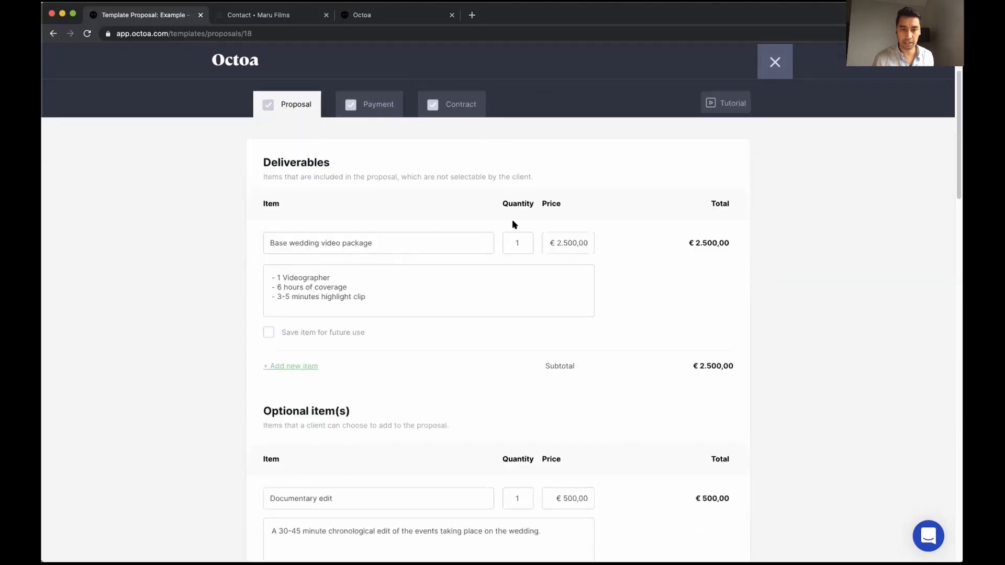
{"action": "scroll", "coordinate": [471, 354], "scroll_direction": "down", "scroll_amount": 10}
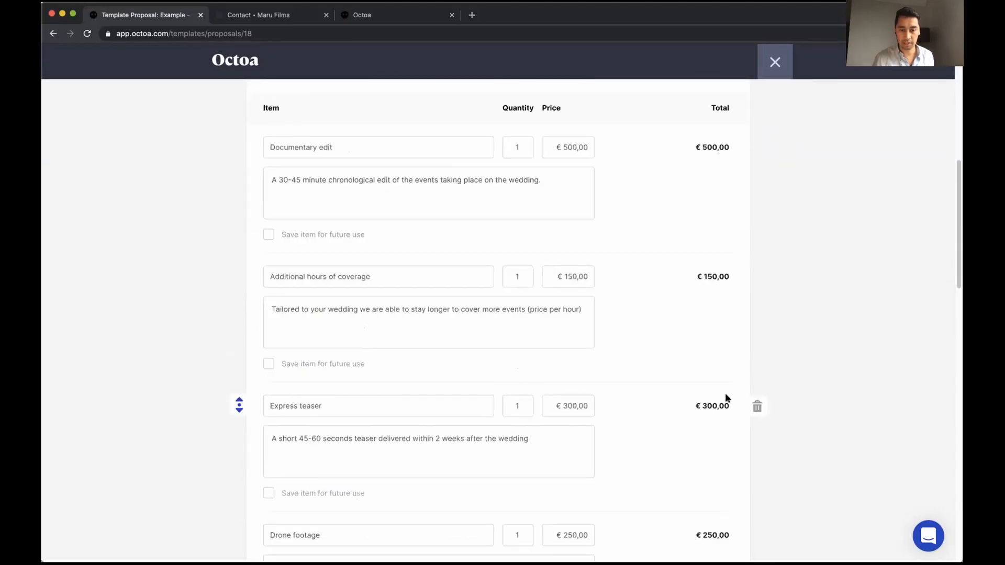
{"action": "left_click", "coordinate": [758, 407]}
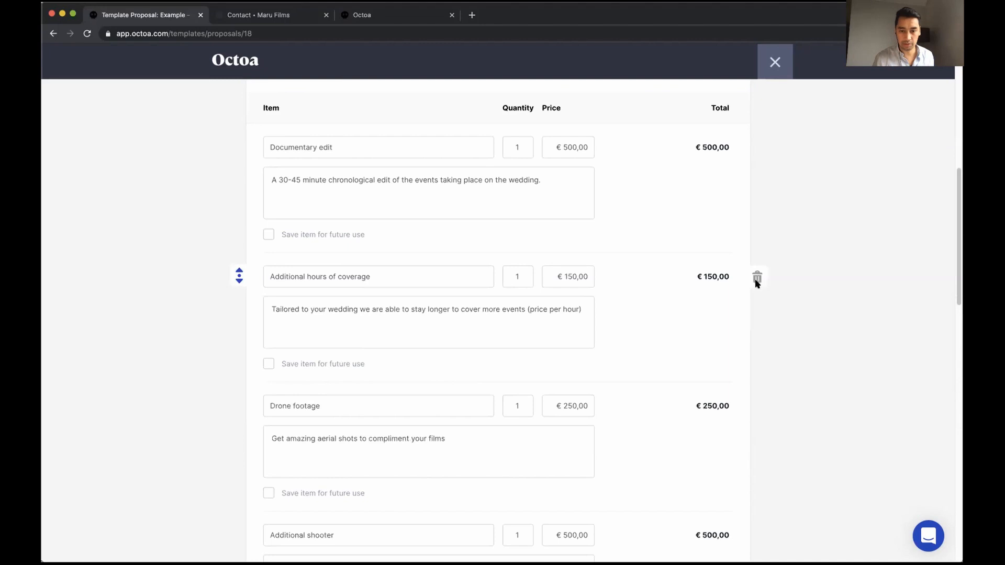
{"action": "left_click", "coordinate": [758, 280]}
{"action": "scroll", "coordinate": [314, 222], "scroll_direction": "up", "scroll_amount": 12}
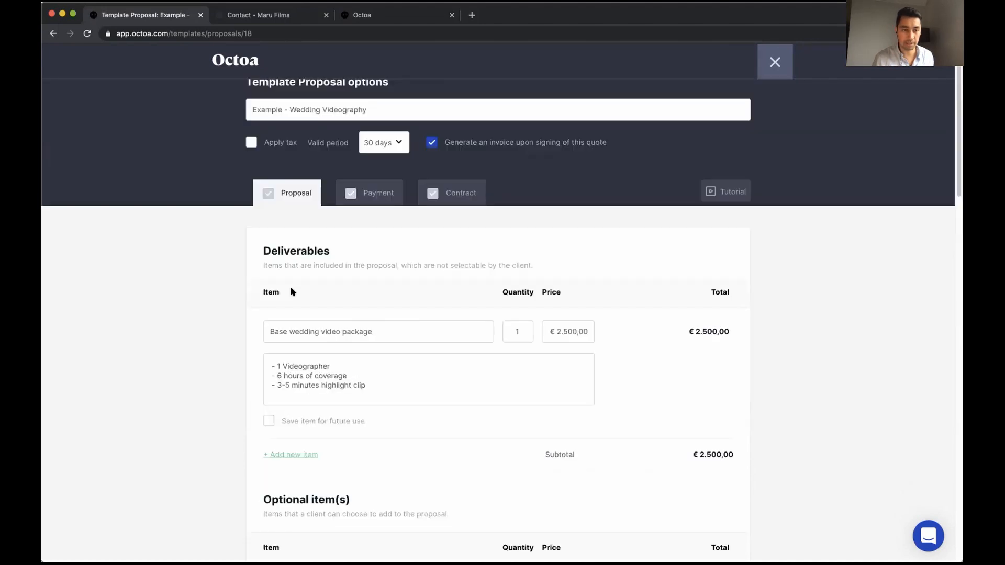
{"action": "double_click", "coordinate": [279, 375]}
{"action": "type", "text": "12"}
Delete the Additional shooter, Same day edit, Full speeches, Full ceremony and RAW footage items
{"action": "scroll", "coordinate": [448, 398], "scroll_direction": "down", "scroll_amount": 3}
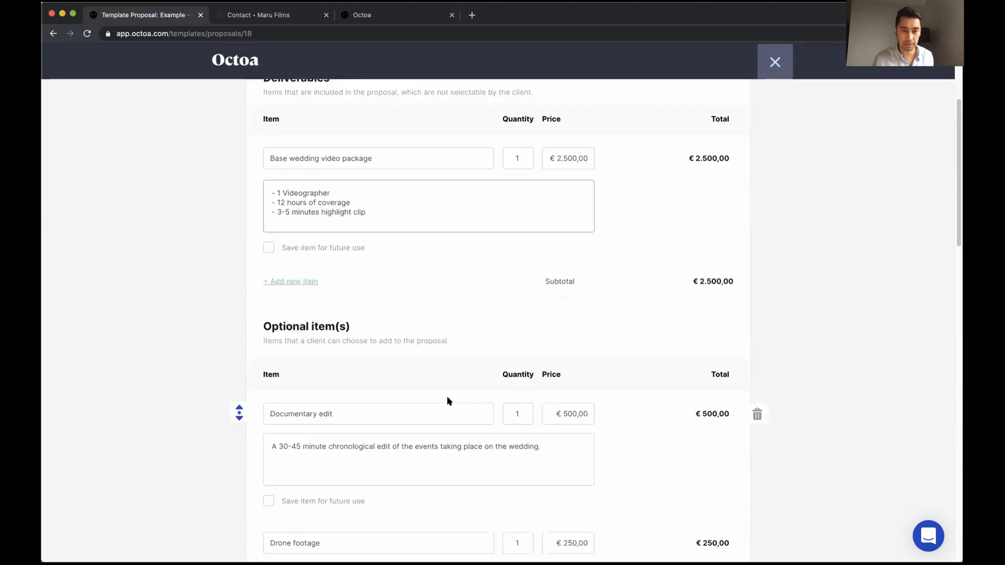
{"action": "scroll", "coordinate": [448, 400], "scroll_direction": "down", "scroll_amount": 5}
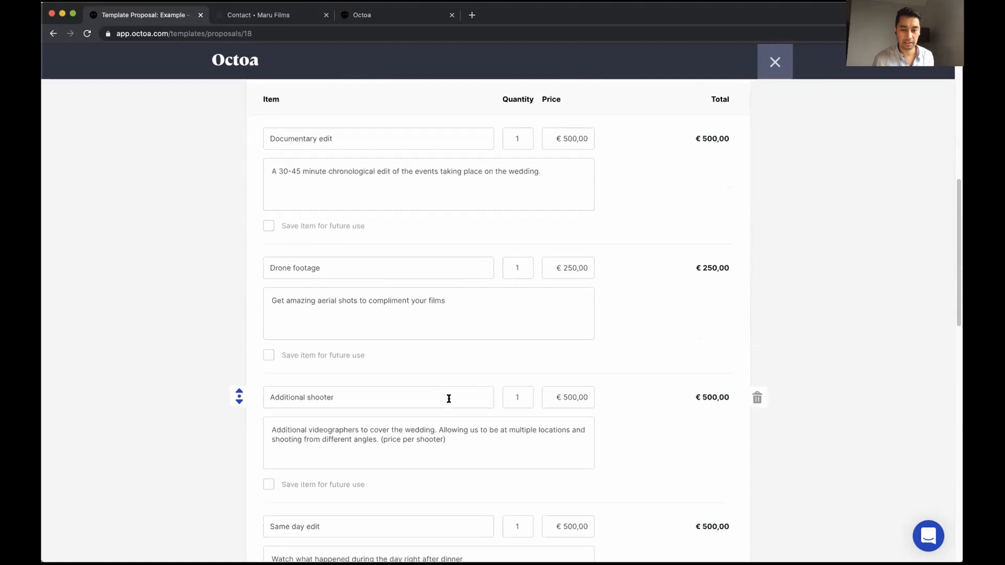
{"action": "scroll", "coordinate": [449, 399], "scroll_direction": "down", "scroll_amount": 1}
{"action": "left_click", "coordinate": [757, 338]}
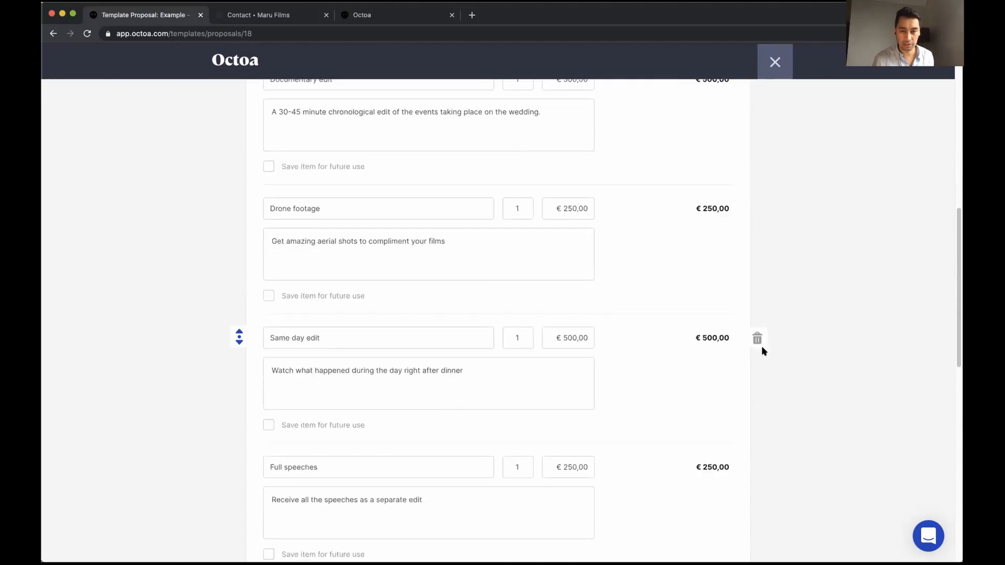
{"action": "left_click", "coordinate": [757, 337]}
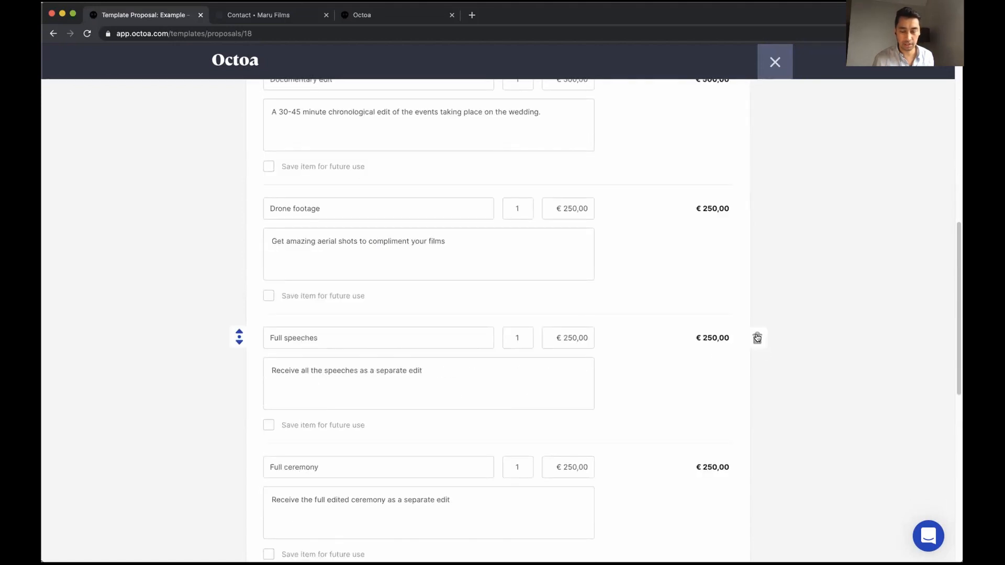
{"action": "left_click", "coordinate": [758, 338]}
{"action": "left_click", "coordinate": [757, 337]}
{"action": "left_click", "coordinate": [757, 338]}
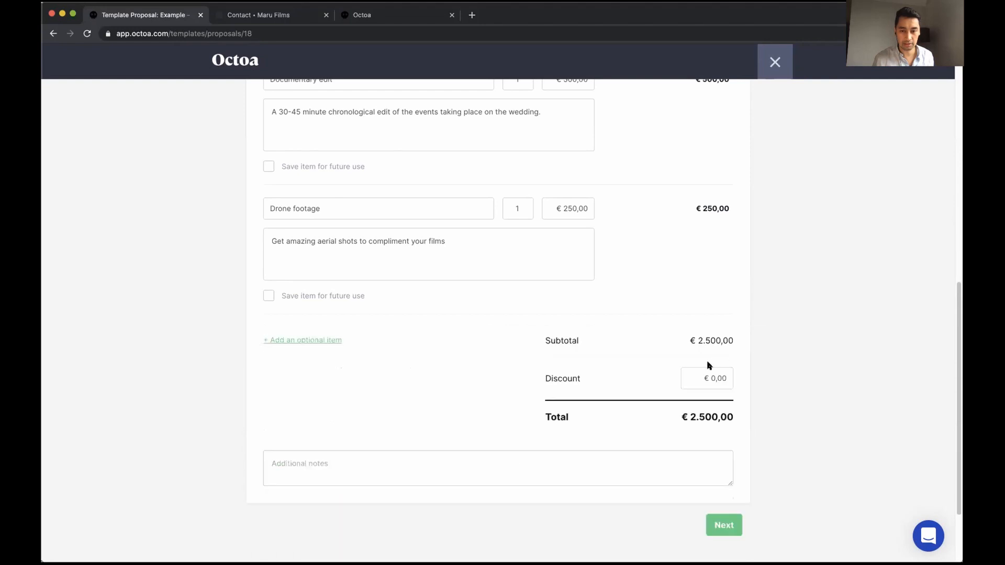
{"action": "left_click", "coordinate": [719, 526]}
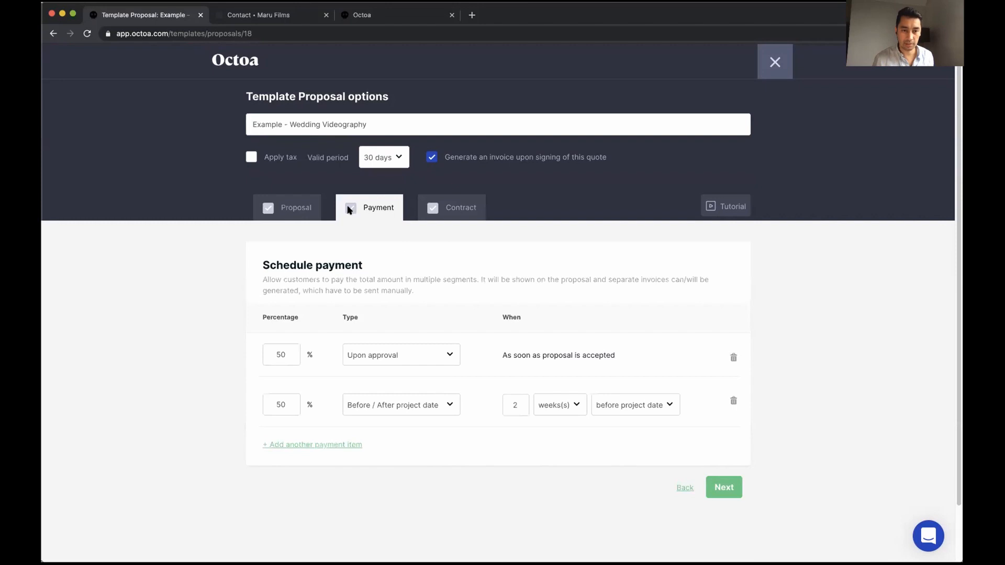
Attach the Terms and conditions contract to the template
{"action": "left_click", "coordinate": [450, 211]}
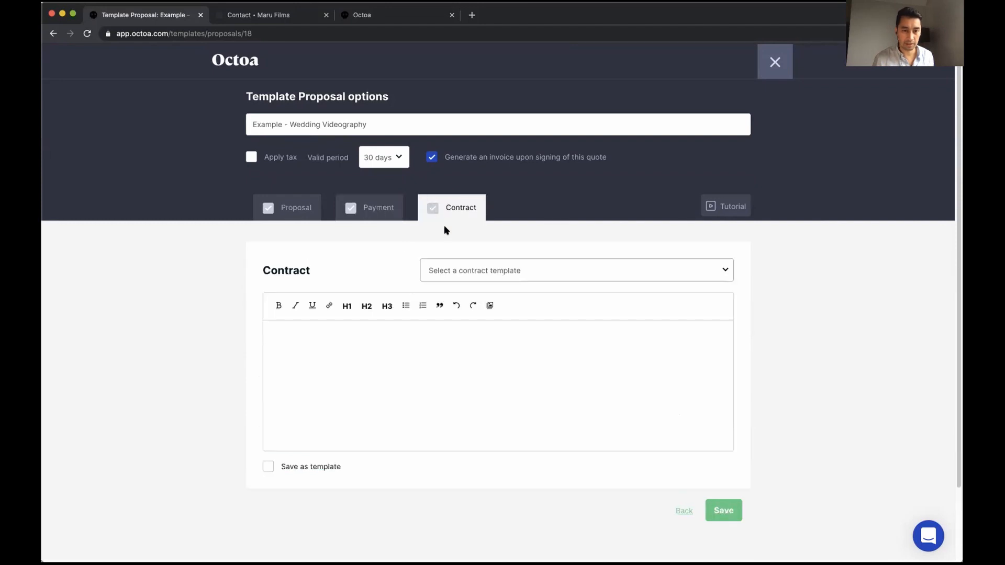
{"action": "left_click", "coordinate": [473, 270]}
{"action": "left_click", "coordinate": [471, 279]}
{"action": "scroll", "coordinate": [407, 373], "scroll_direction": "down", "scroll_amount": 6}
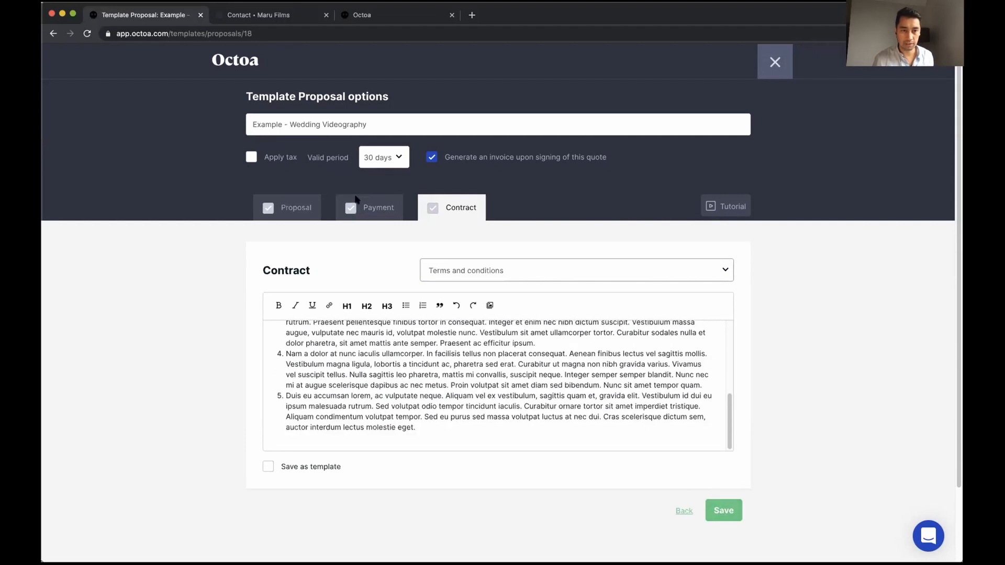
Apply tax as included, disable invoice generation on signing, then save and close the template
{"action": "left_click", "coordinate": [252, 157]}
{"action": "left_click", "coordinate": [338, 159]}
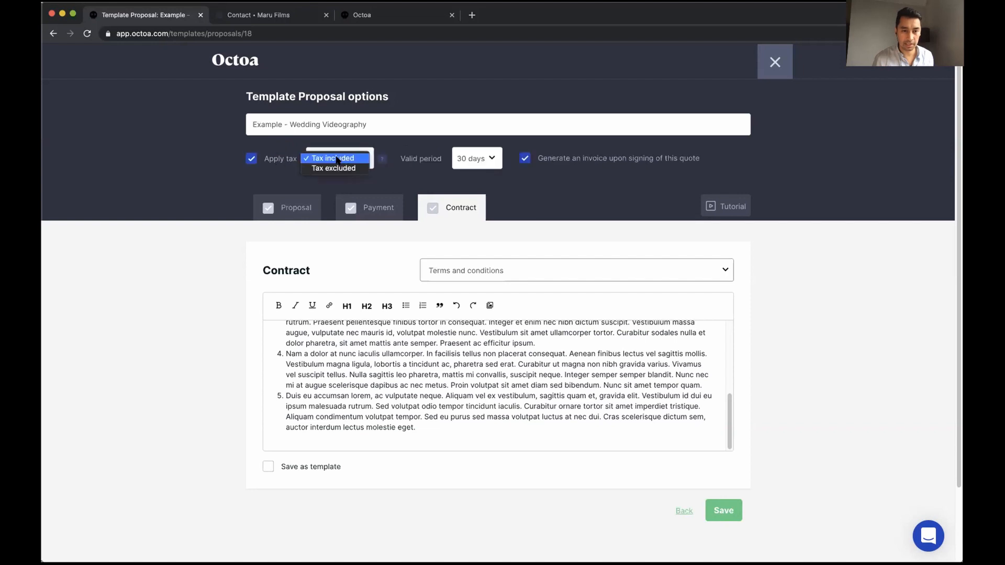
{"action": "left_click", "coordinate": [338, 159]}
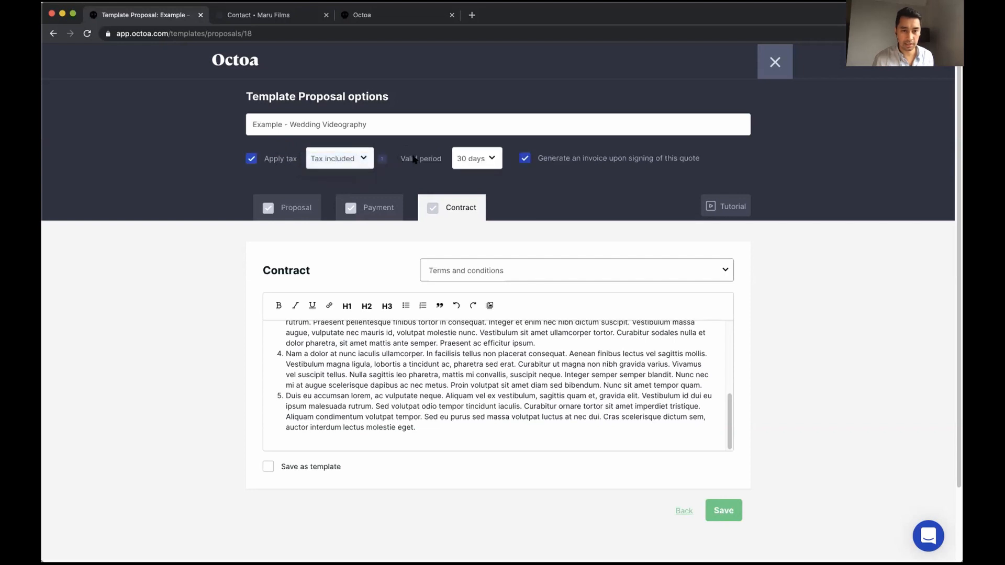
{"action": "left_click", "coordinate": [526, 158]}
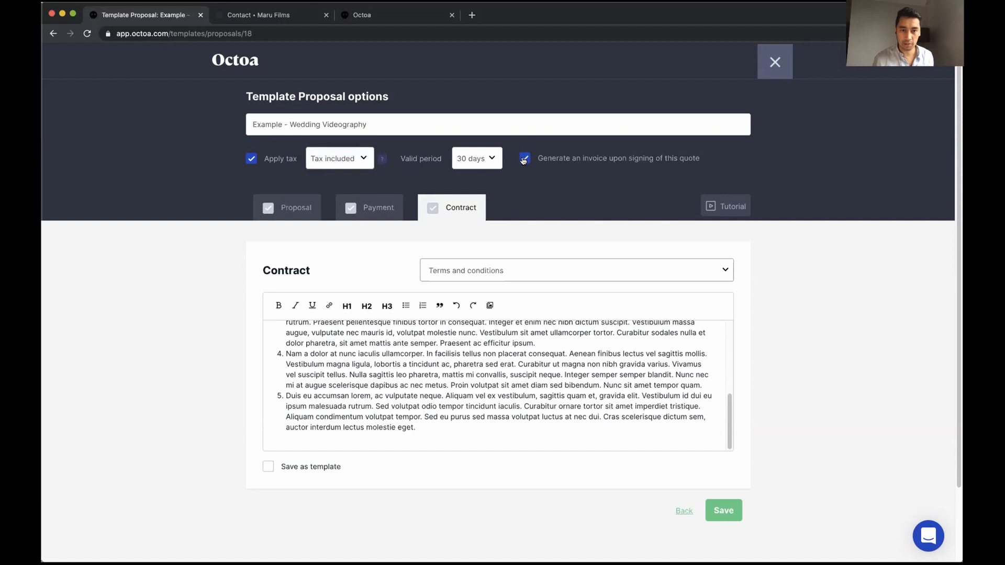
{"action": "left_click", "coordinate": [725, 509]}
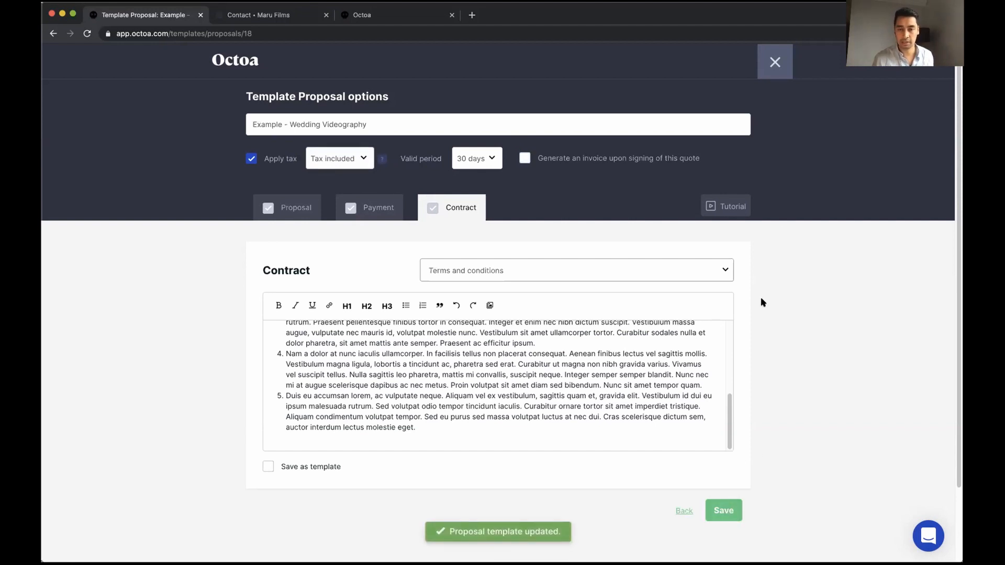
{"action": "left_click", "coordinate": [775, 61]}
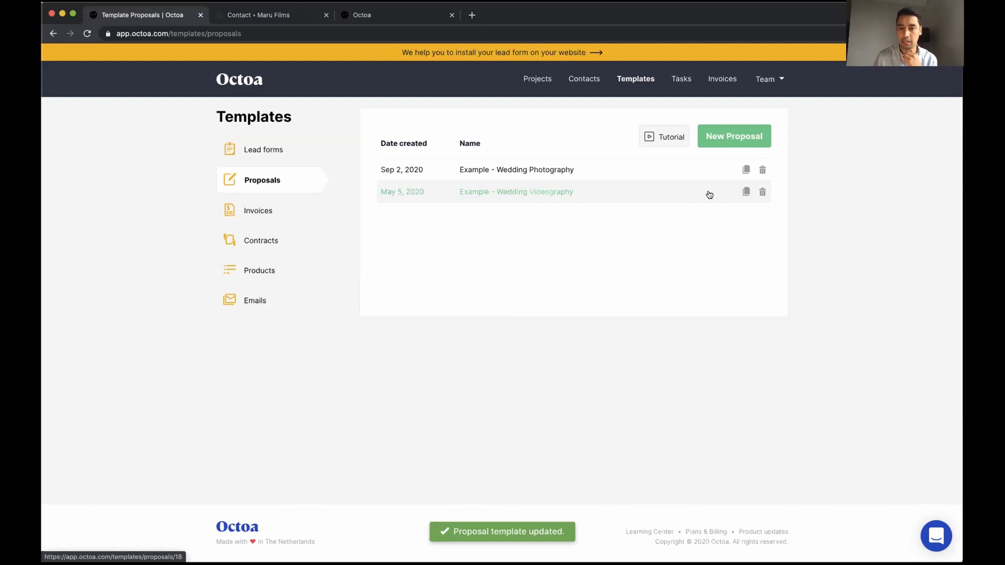
Duplicate the Wedding Videography template and rename the copy to 'Example - Destination weddings'
{"action": "left_click", "coordinate": [745, 192]}
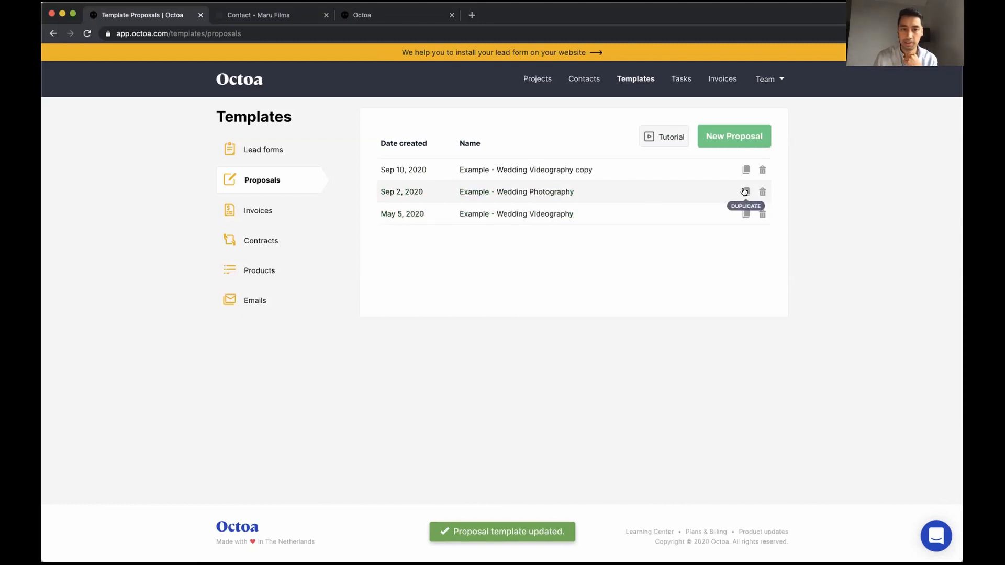
{"action": "left_click", "coordinate": [589, 171]}
{"action": "left_click_drag", "start_coordinate": [412, 125], "coordinate": [292, 125]}
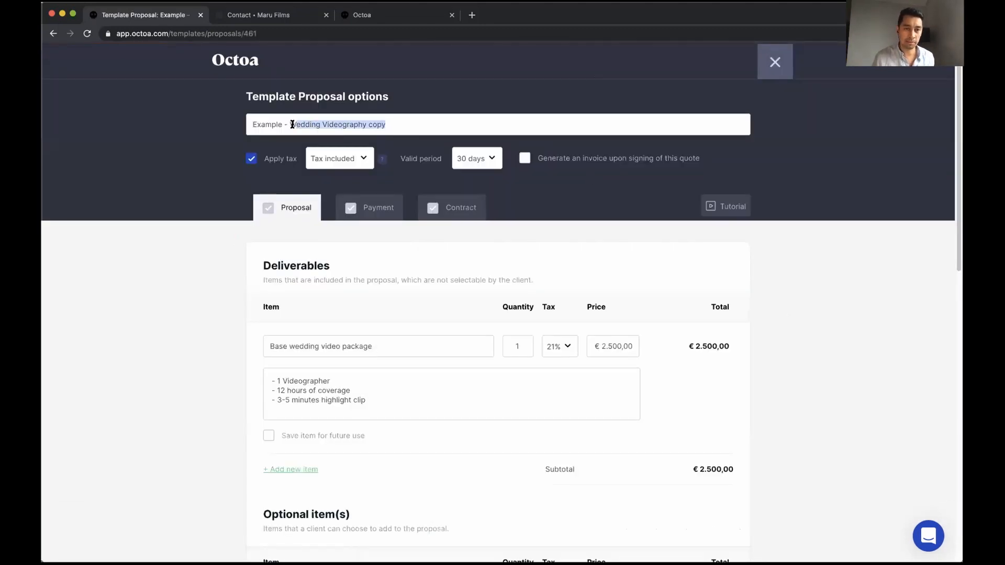
{"action": "type", "text": "Destination weddings"}
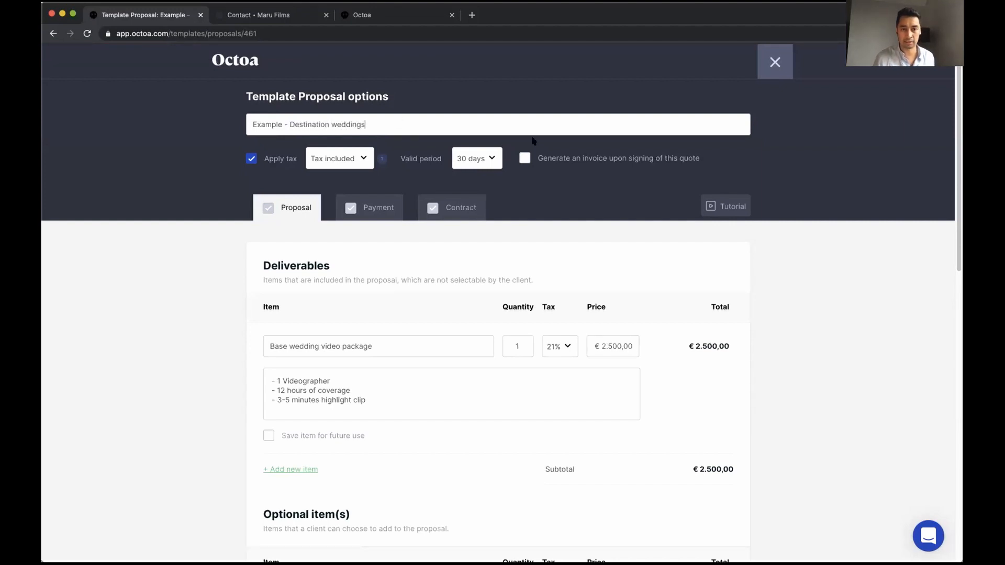
{"action": "scroll", "coordinate": [701, 324], "scroll_direction": "down", "scroll_amount": 10}
{"action": "scroll", "coordinate": [692, 339], "scroll_direction": "up", "scroll_amount": 4}
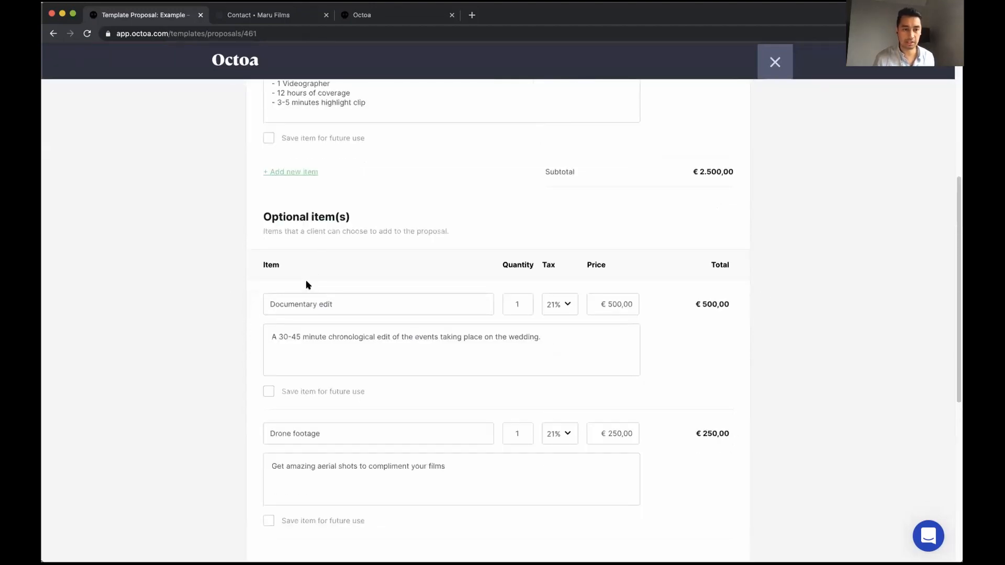
{"action": "scroll", "coordinate": [293, 262], "scroll_direction": "up", "scroll_amount": 4}
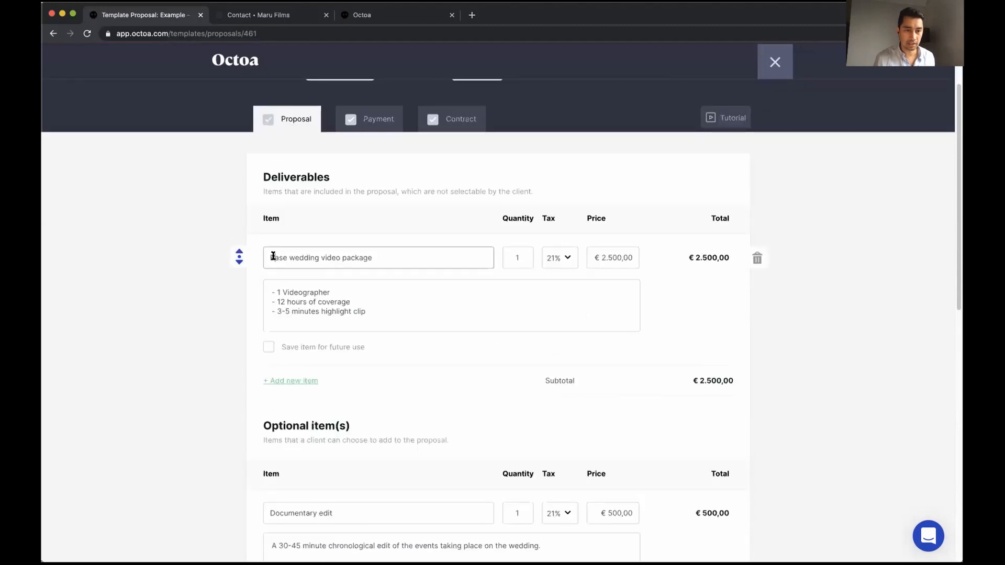
Rename the item to 'Destination wedding video package' and add a 'Travel costs excluded' line
{"action": "double_click", "coordinate": [273, 256]}
{"action": "type", "text": "Destination"}
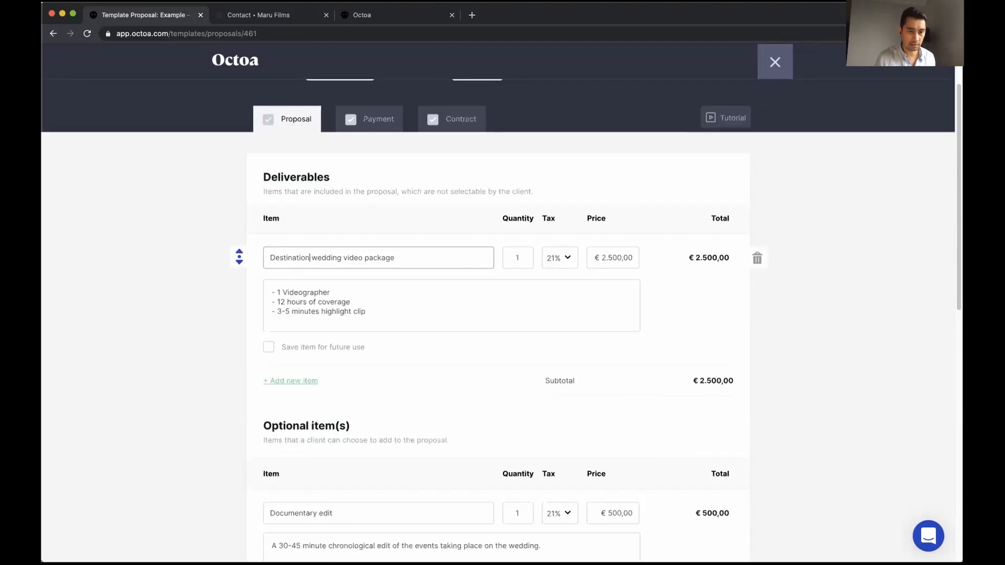
{"action": "left_click", "coordinate": [392, 309]}
{"action": "key", "text": "Return"}
{"action": "type", "text": "- Travel costs excluded"}
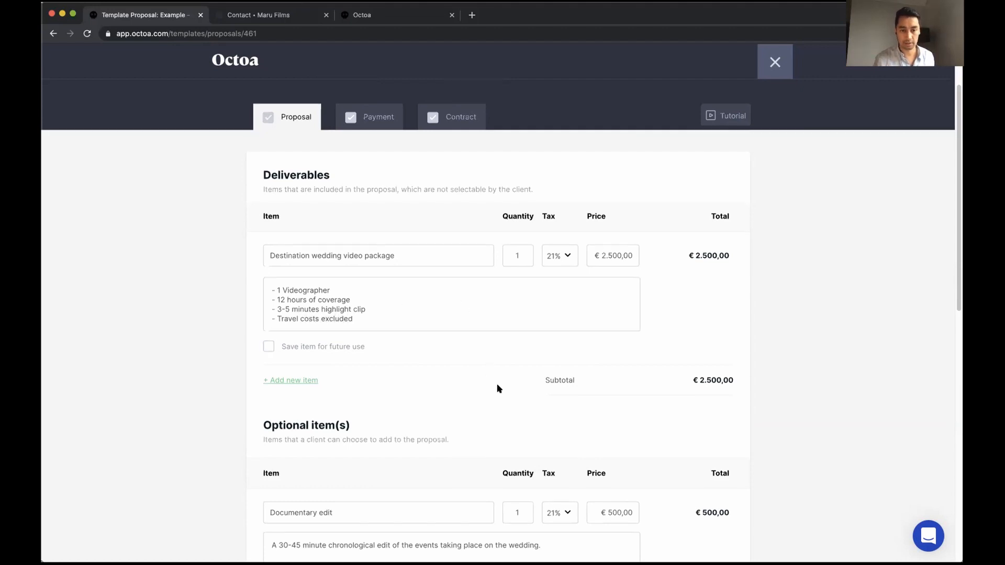
Step through the payment and contract steps and close the template editor
{"action": "scroll", "coordinate": [498, 386], "scroll_direction": "down", "scroll_amount": 10}
{"action": "left_click", "coordinate": [719, 430]}
{"action": "left_click", "coordinate": [720, 426]}
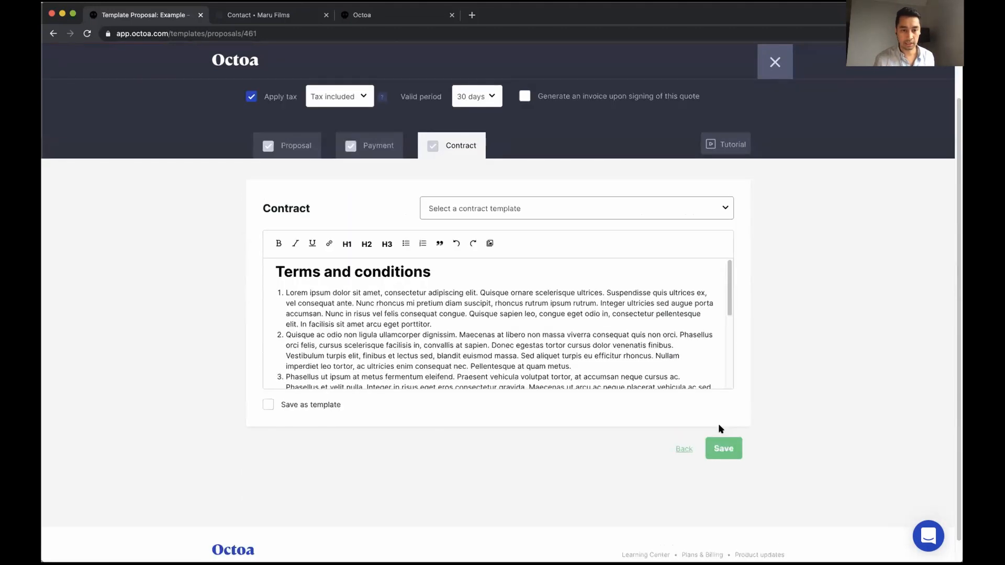
{"action": "scroll", "coordinate": [733, 84], "scroll_direction": "up", "scroll_amount": 3}
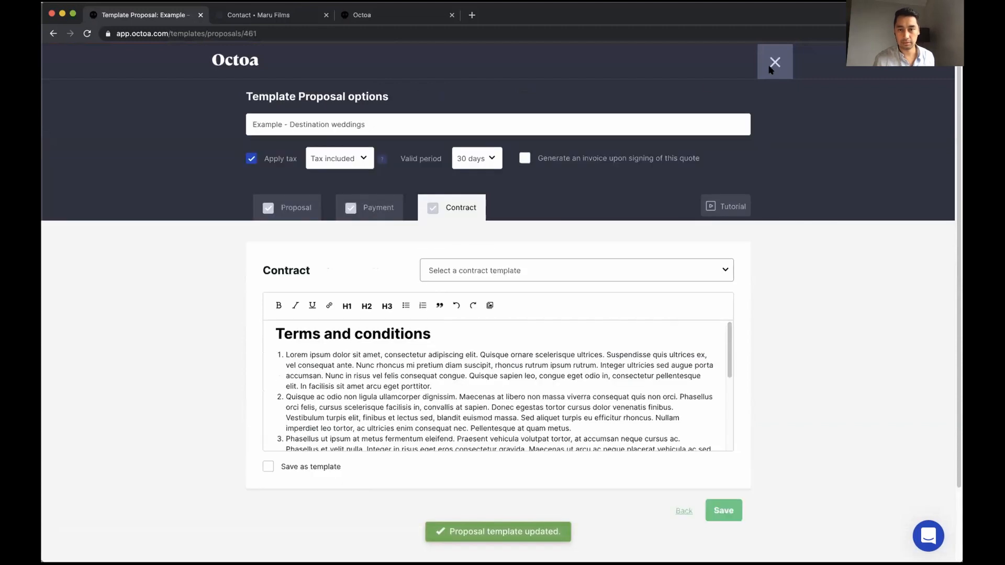
{"action": "left_click", "coordinate": [775, 64]}
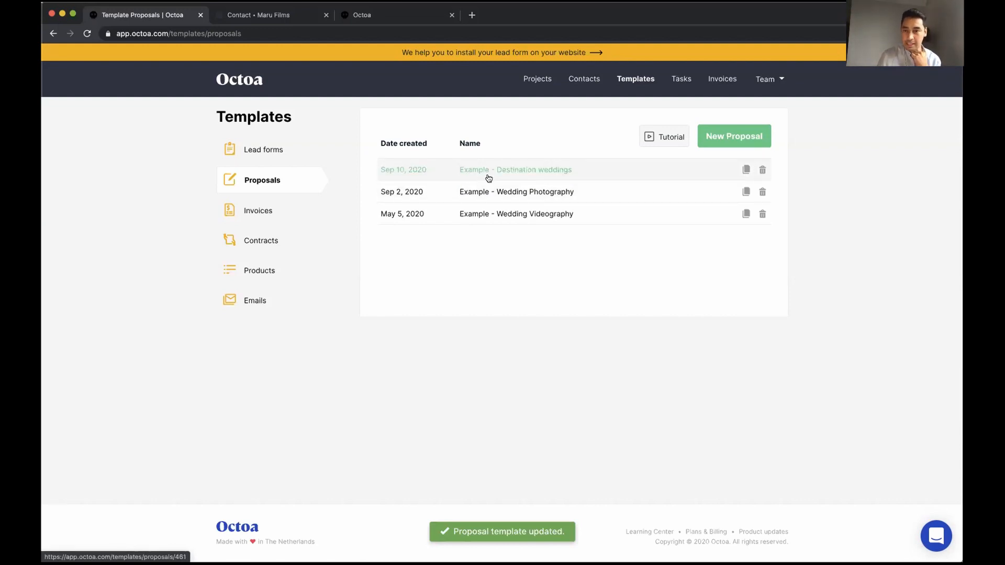
Browse invoice templates and open a new invoice template, closing it without saving
{"action": "left_click", "coordinate": [265, 209]}
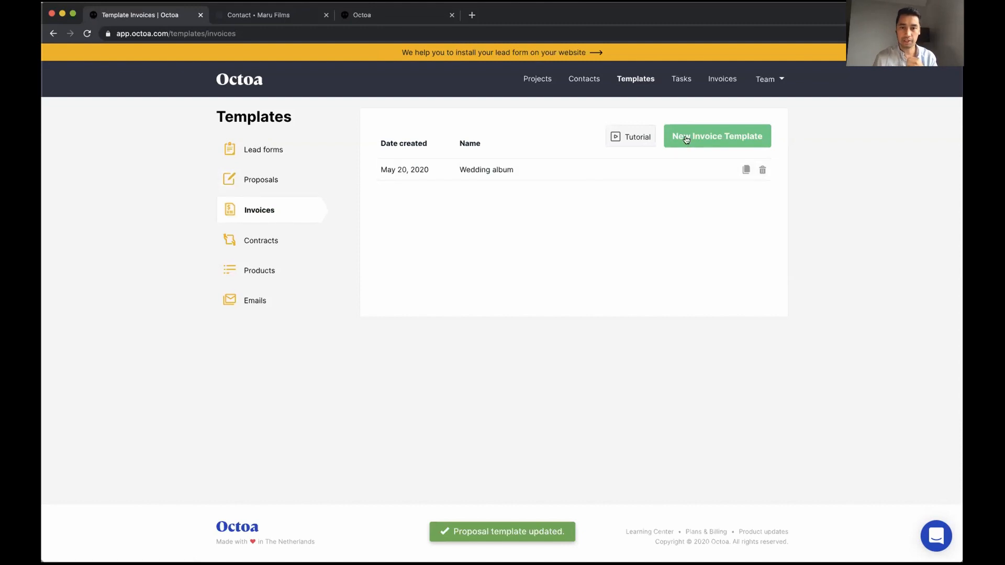
{"action": "left_click", "coordinate": [707, 137]}
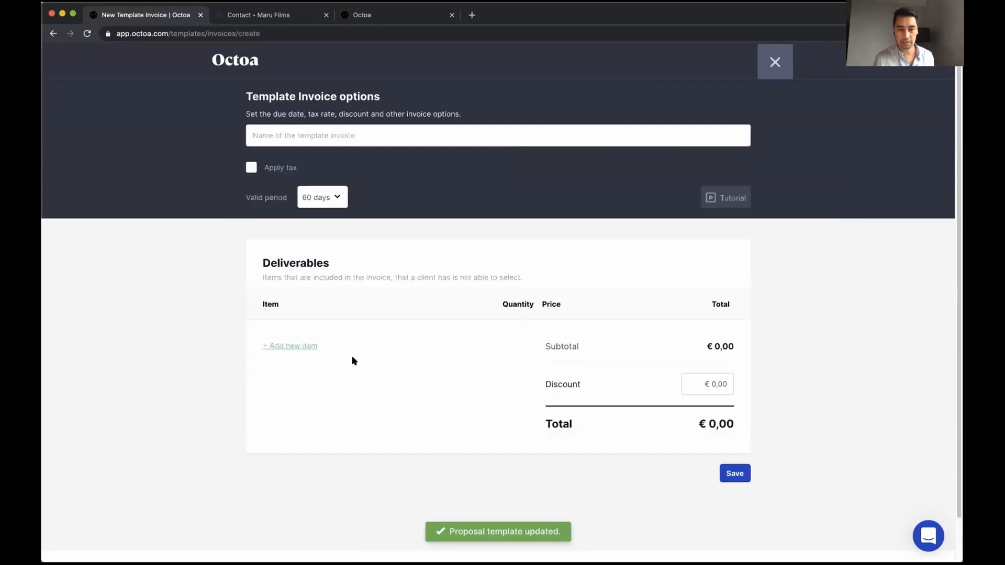
{"action": "left_click", "coordinate": [774, 69]}
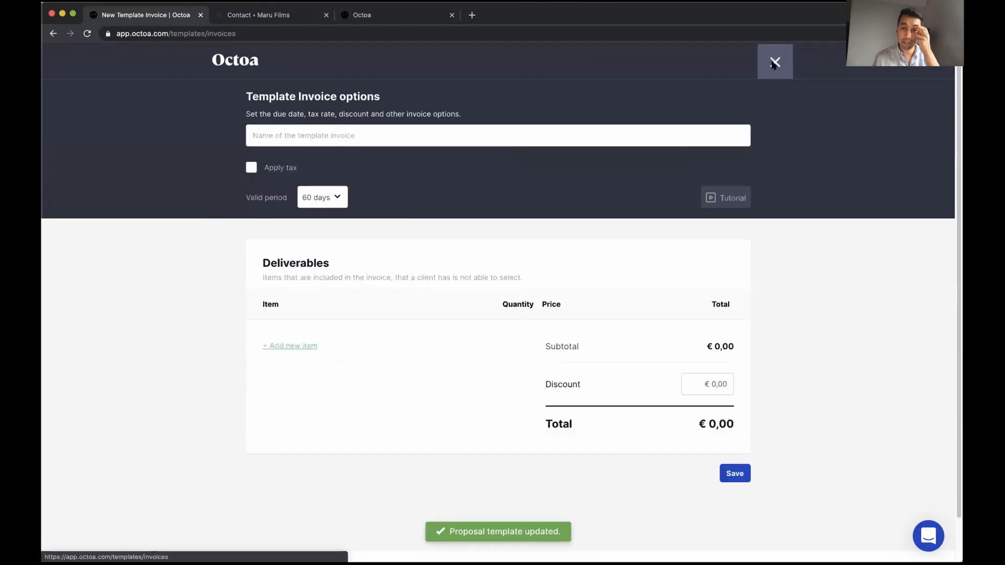
View the contract and product templates, then return to the projects overview
{"action": "left_click", "coordinate": [265, 241]}
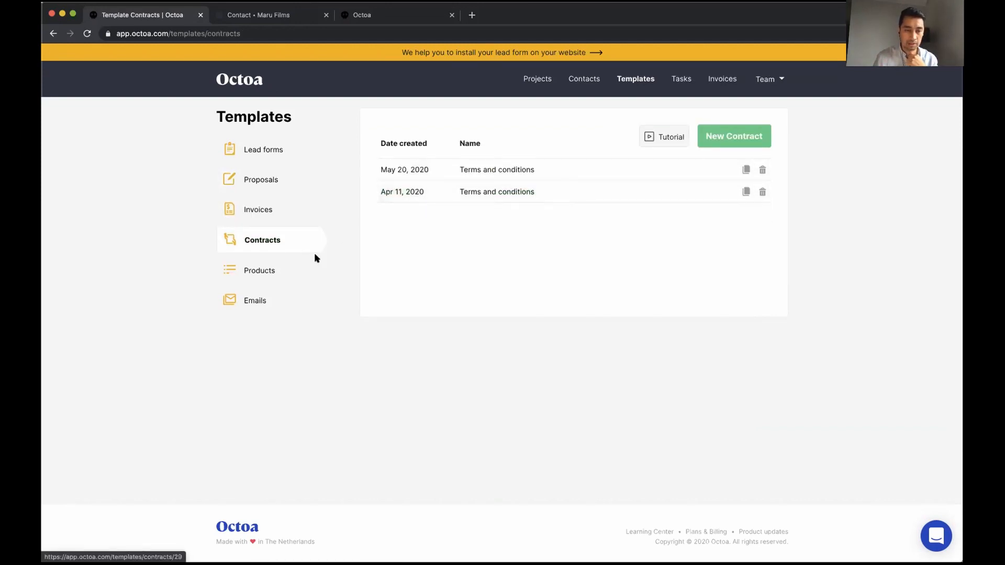
{"action": "left_click", "coordinate": [261, 271]}
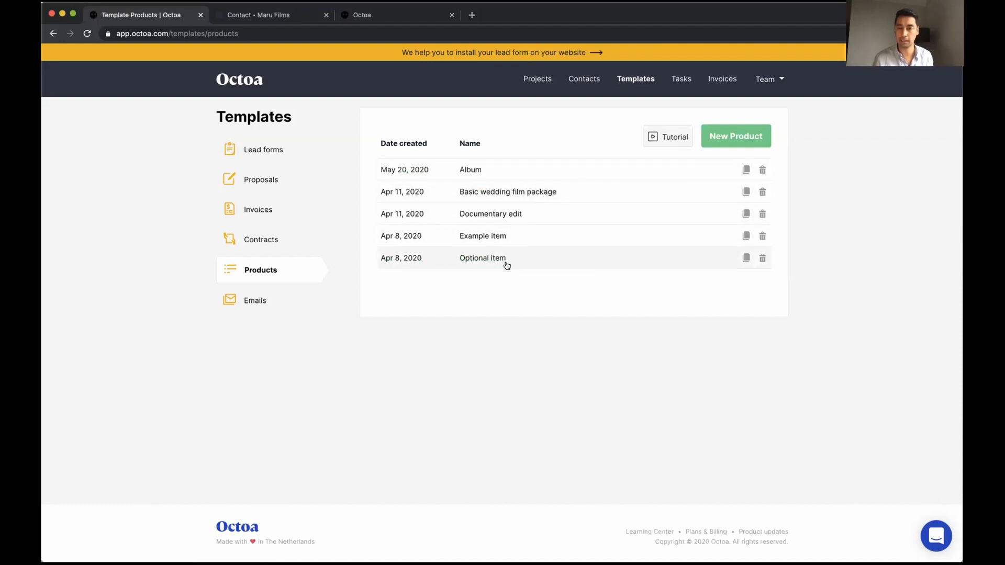
{"action": "left_click", "coordinate": [534, 82]}
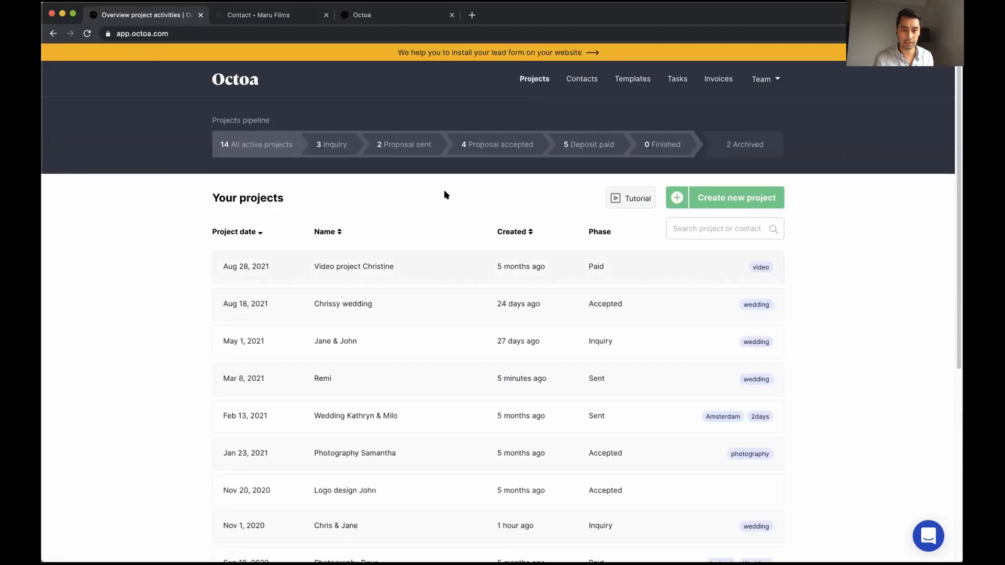
Open the Nov 1, 2020 wedding inquiry and start a blank proposal with the €600 Album item
{"action": "left_click", "coordinate": [340, 146]}
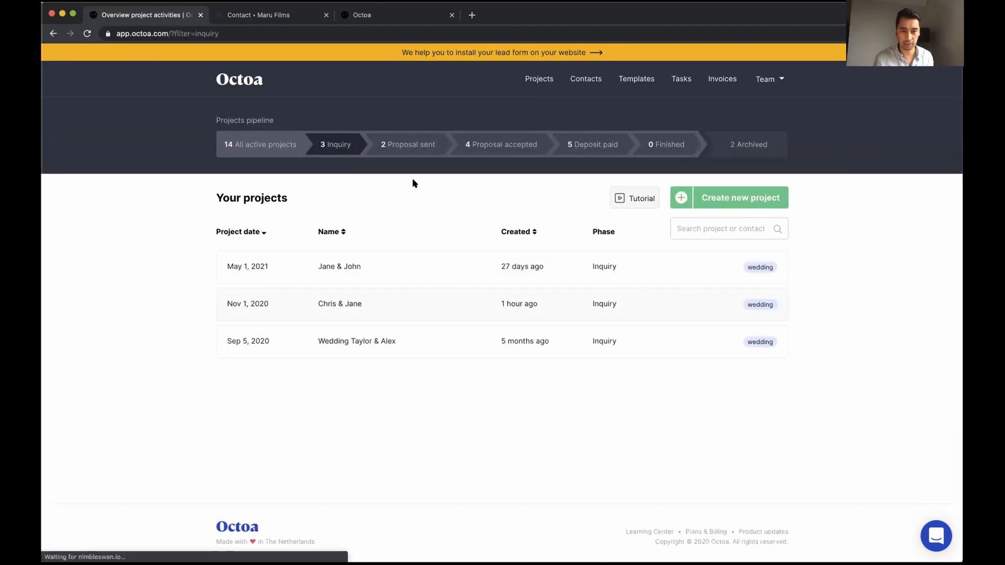
{"action": "left_click", "coordinate": [465, 309]}
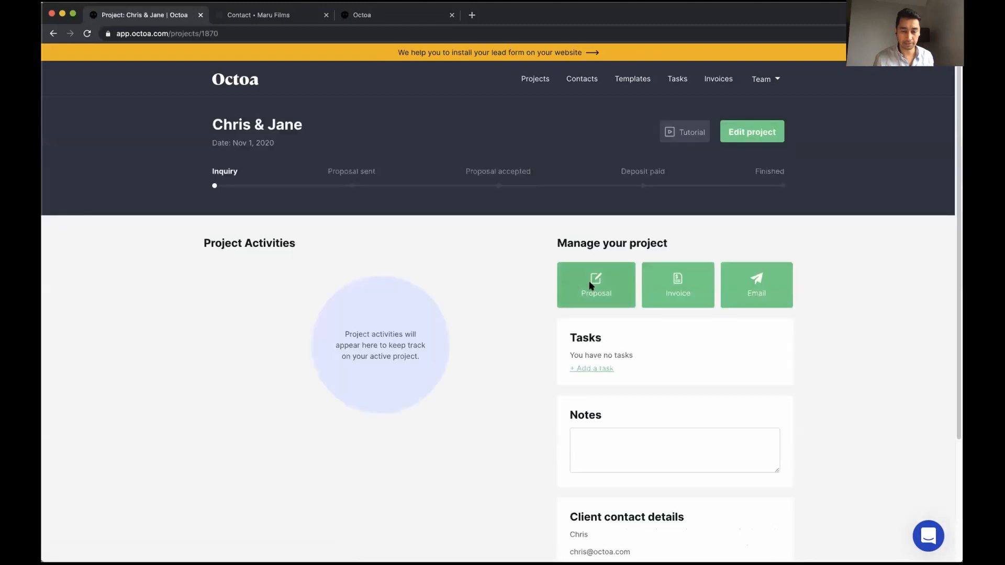
{"action": "left_click", "coordinate": [593, 284]}
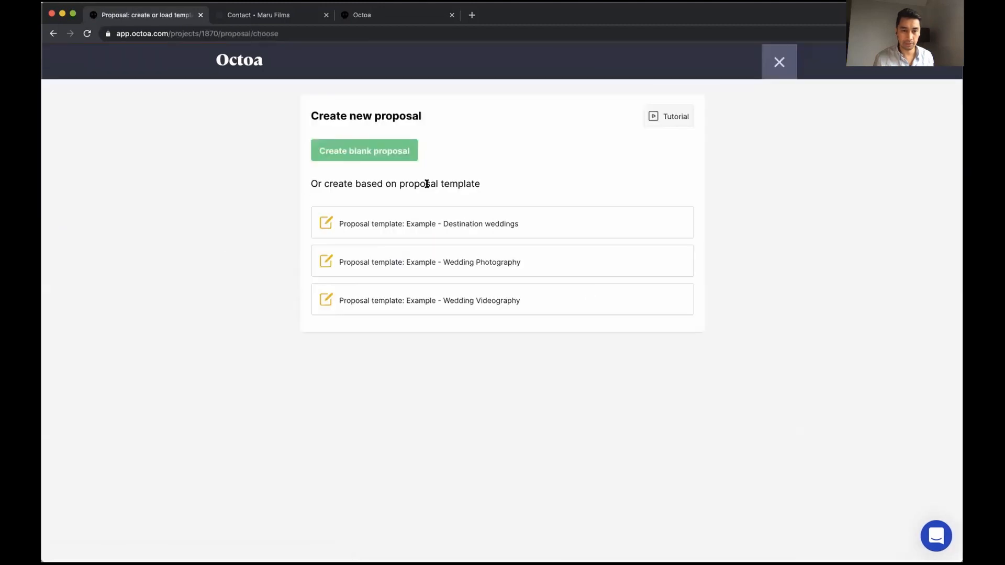
{"action": "left_click", "coordinate": [384, 150]}
{"action": "scroll", "coordinate": [384, 314], "scroll_direction": "down", "scroll_amount": 4}
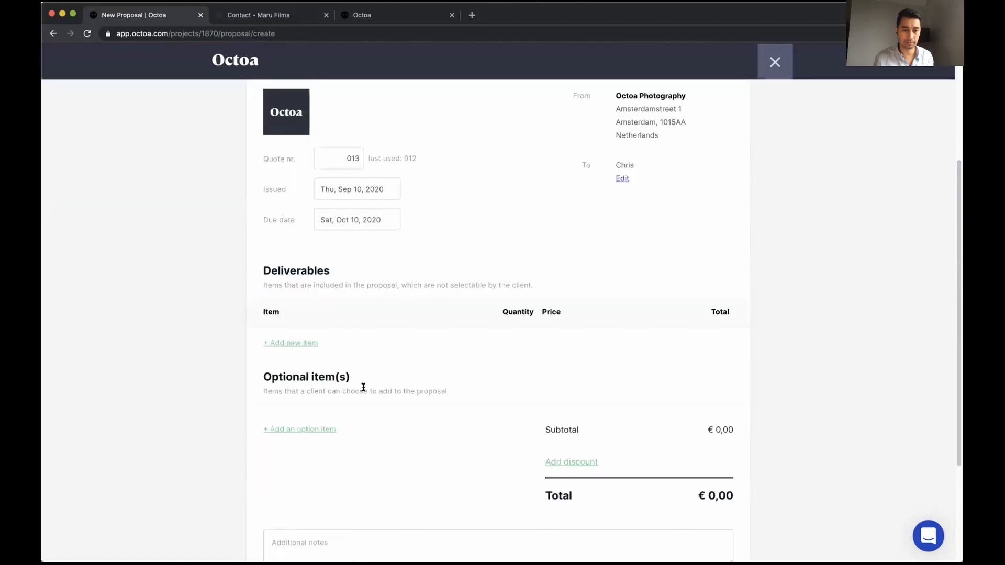
{"action": "left_click", "coordinate": [300, 344]}
{"action": "left_click", "coordinate": [302, 347]}
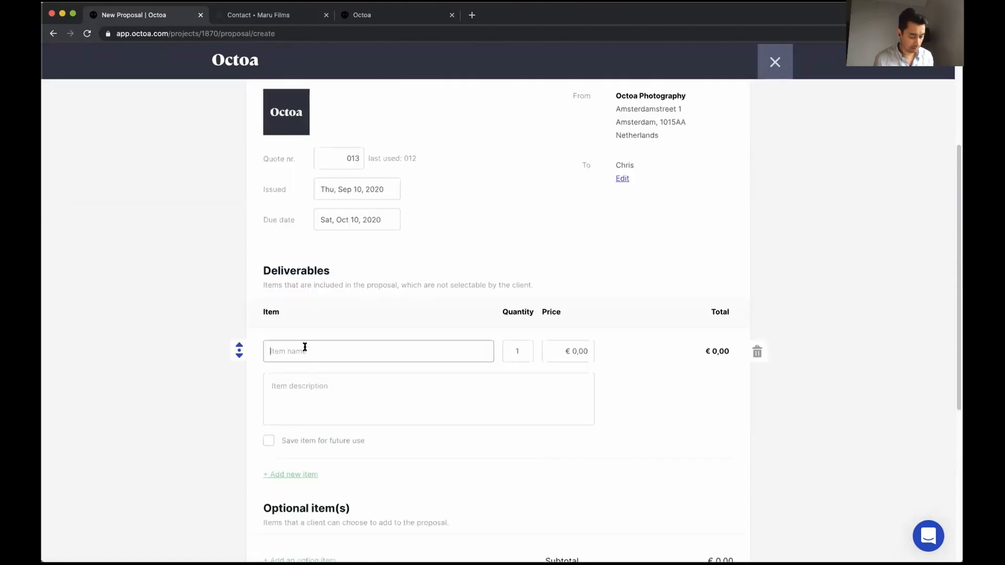
{"action": "type", "text": "Al"}
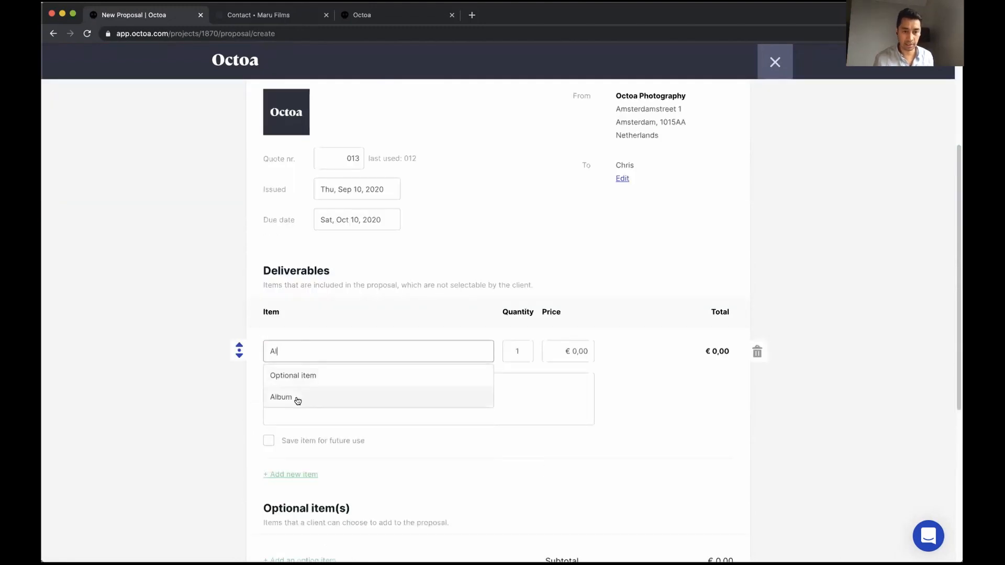
{"action": "left_click", "coordinate": [296, 399]}
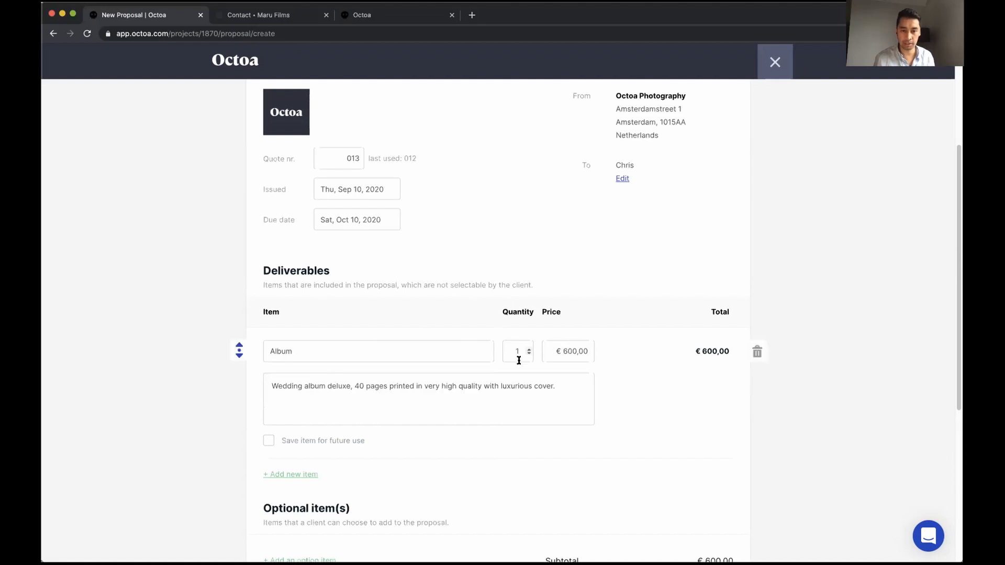
Insert the Terms and conditions contract and save the proposal to edit later
{"action": "scroll", "coordinate": [585, 394], "scroll_direction": "down", "scroll_amount": 1}
{"action": "scroll", "coordinate": [586, 393], "scroll_direction": "down", "scroll_amount": 5}
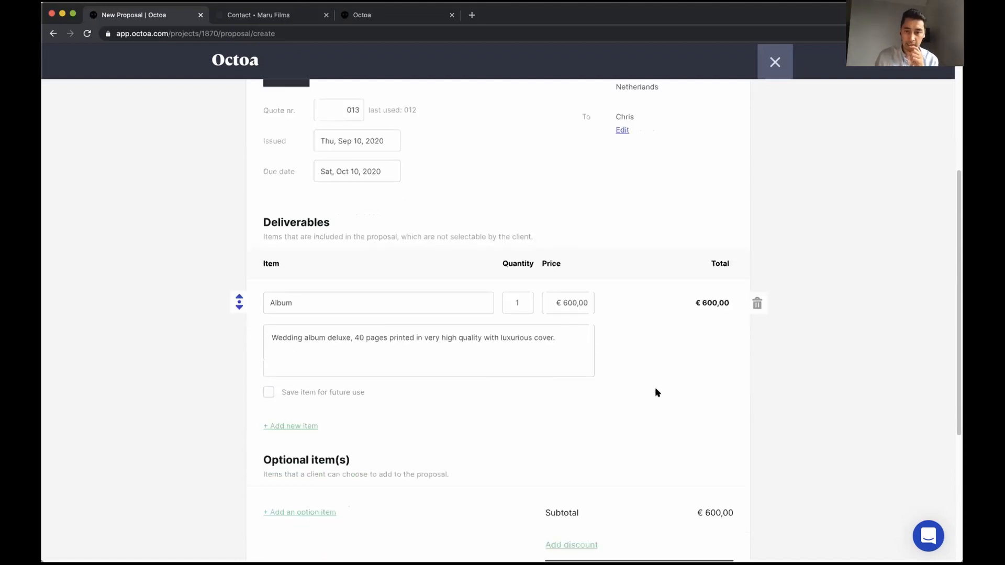
{"action": "left_click", "coordinate": [732, 478]}
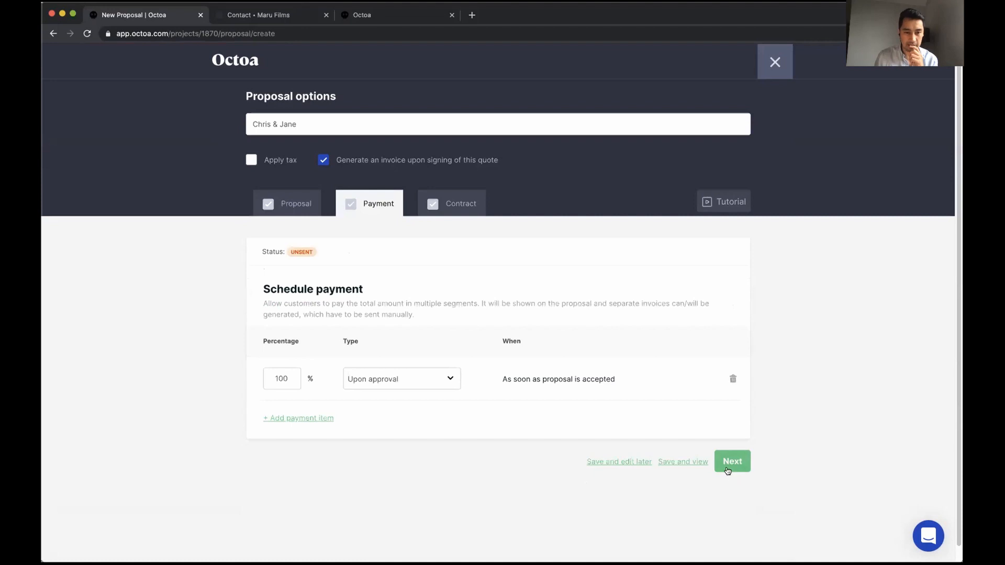
{"action": "left_click", "coordinate": [733, 469]}
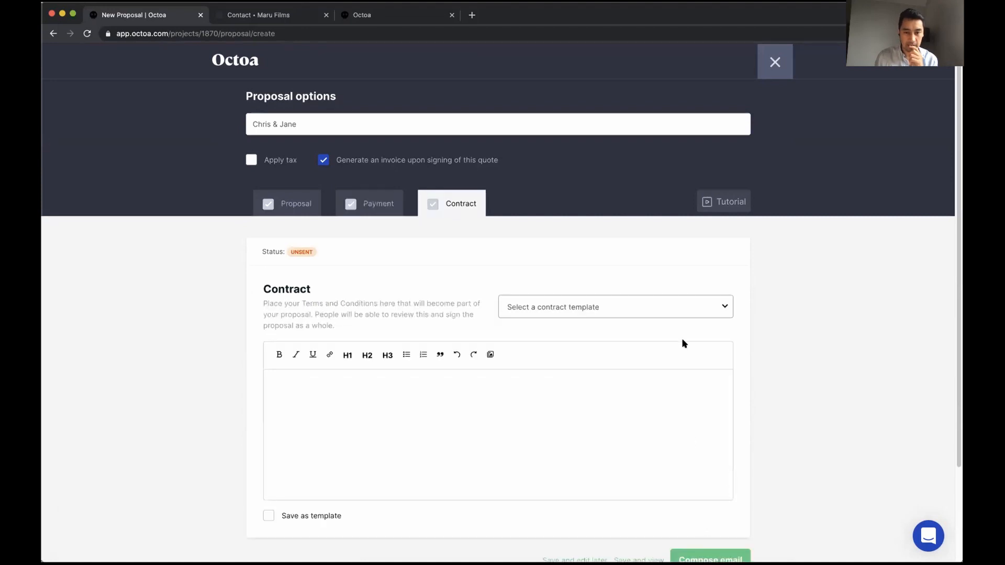
{"action": "left_click", "coordinate": [645, 310]}
{"action": "left_click", "coordinate": [612, 317]}
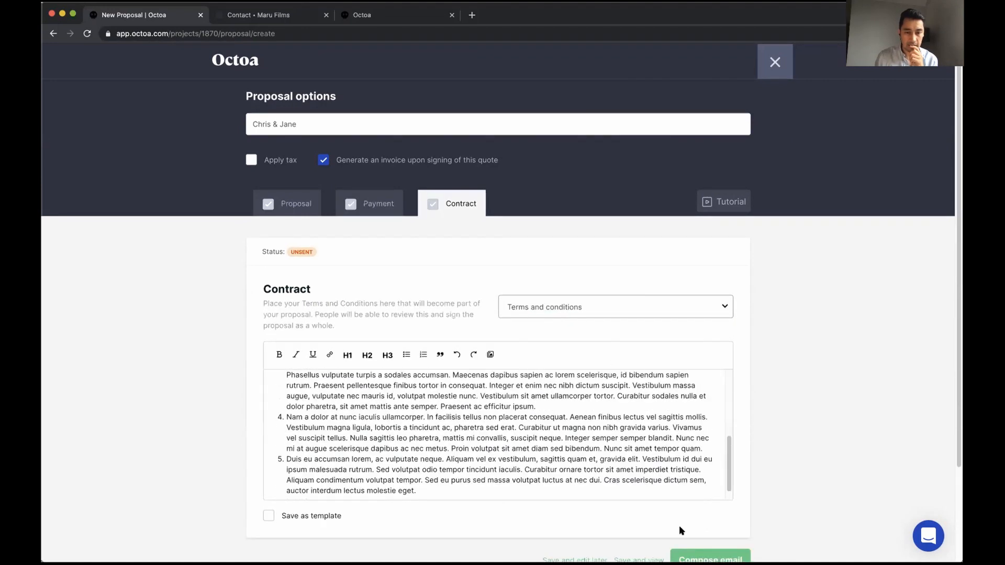
{"action": "scroll", "coordinate": [791, 525], "scroll_direction": "down", "scroll_amount": 2}
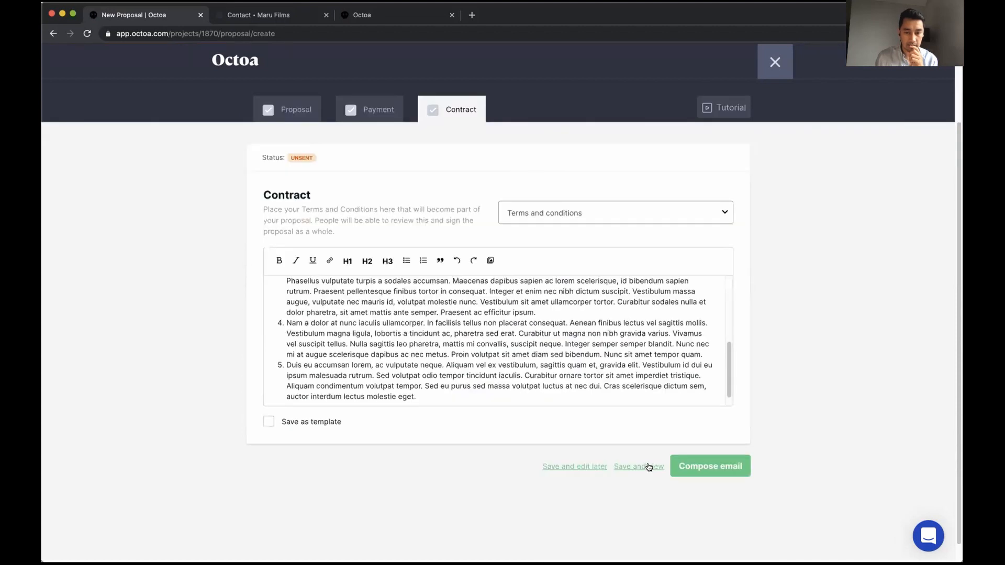
{"action": "left_click", "coordinate": [571, 466]}
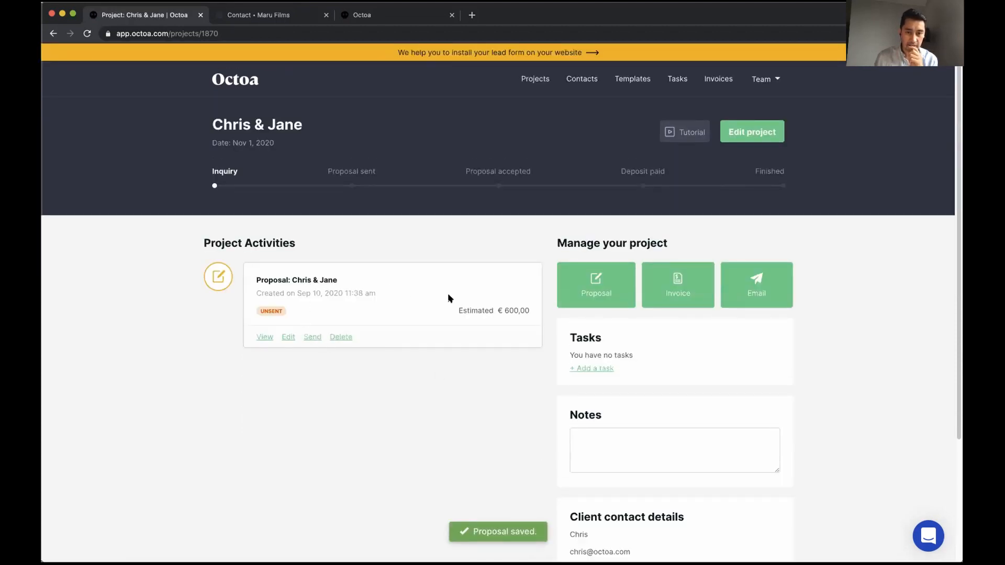
Preview the saved Album proposal and close the preview
{"action": "left_click", "coordinate": [264, 337]}
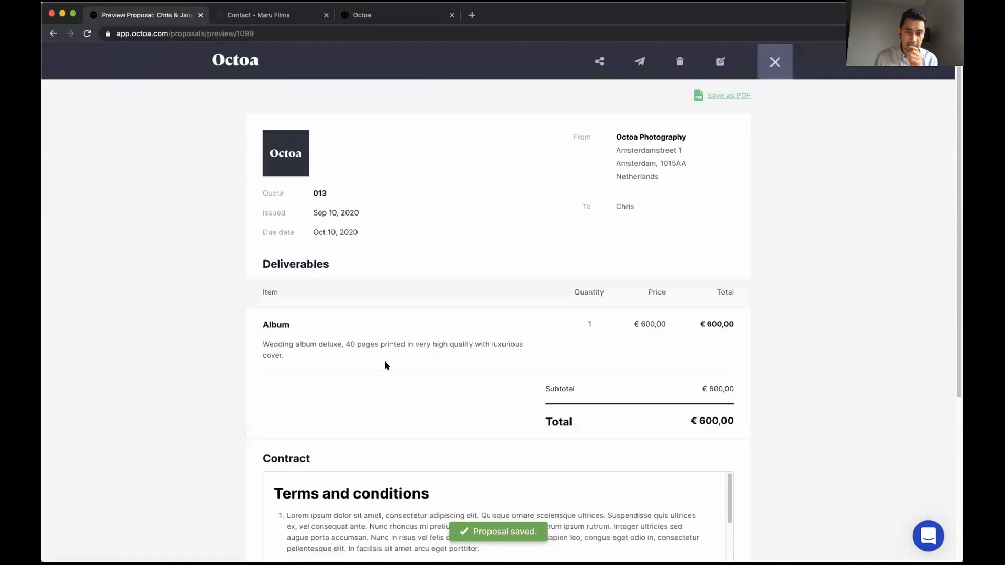
{"action": "scroll", "coordinate": [385, 365], "scroll_direction": "down", "scroll_amount": 1}
{"action": "scroll", "coordinate": [263, 364], "scroll_direction": "down", "scroll_amount": 5}
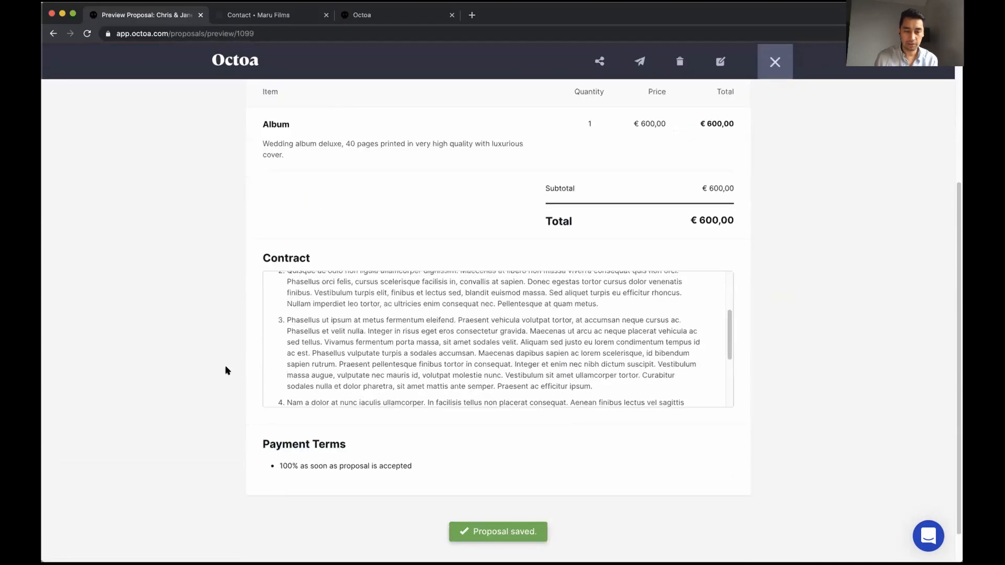
{"action": "scroll", "coordinate": [226, 370], "scroll_direction": "up", "scroll_amount": 3}
{"action": "scroll", "coordinate": [226, 371], "scroll_direction": "up", "scroll_amount": 2}
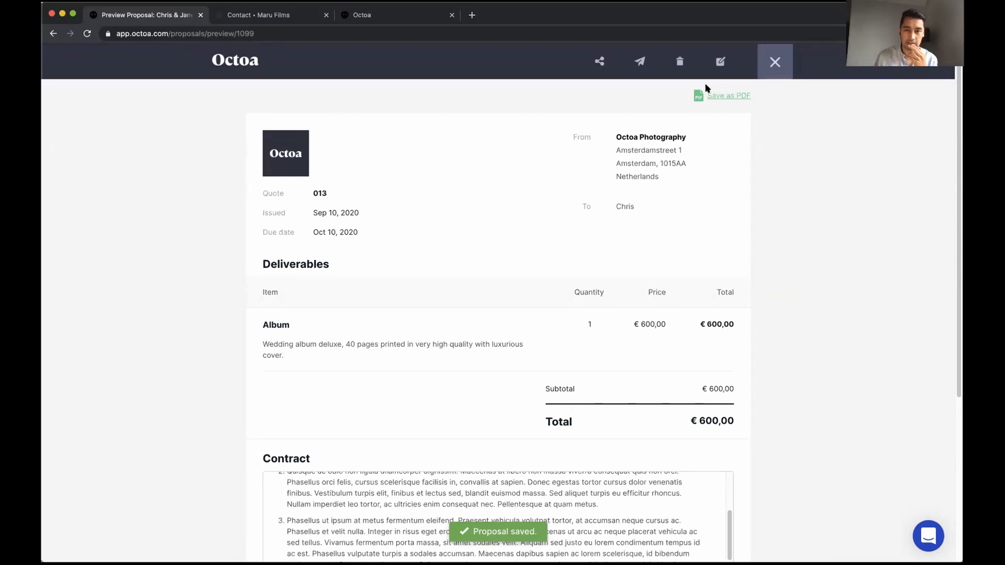
{"action": "left_click", "coordinate": [768, 62]}
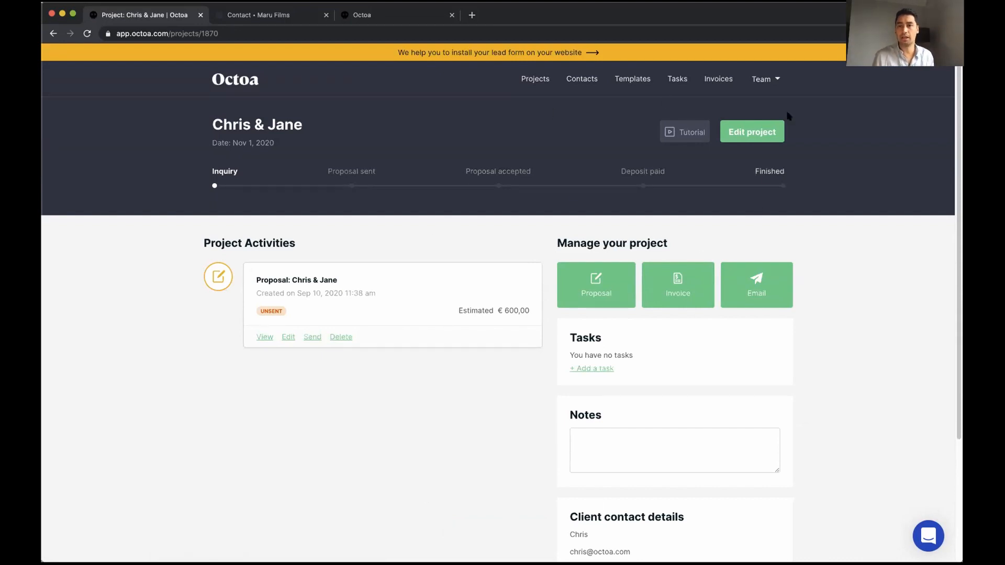
Navigate through account settings to the company tax settings
{"action": "left_click", "coordinate": [776, 79]}
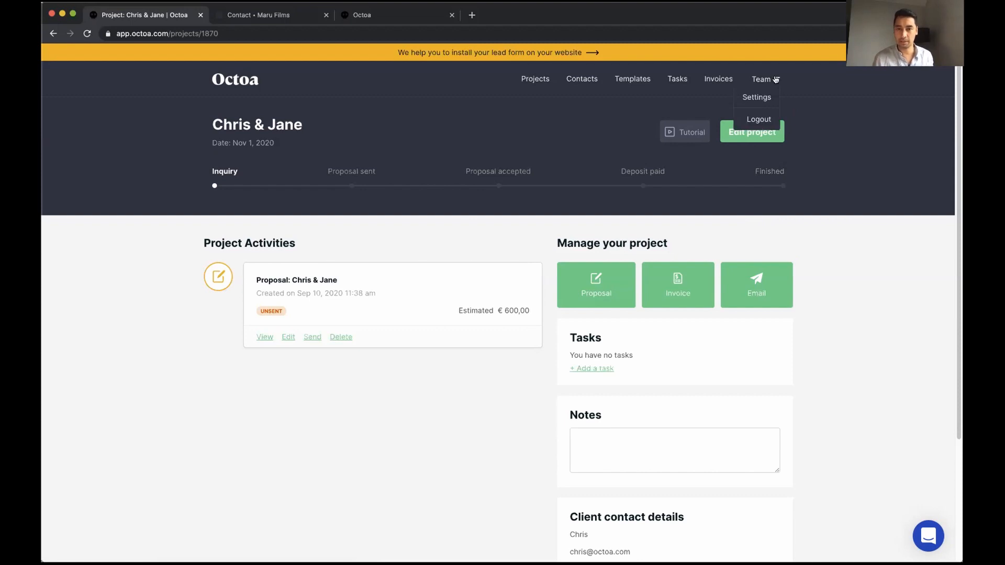
{"action": "left_click", "coordinate": [757, 98]}
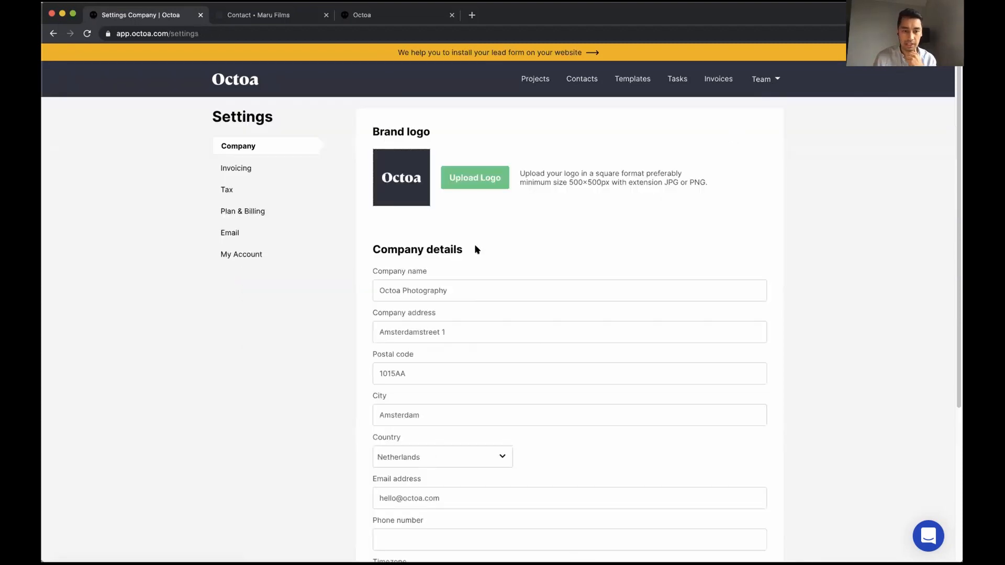
{"action": "left_click", "coordinate": [245, 172]}
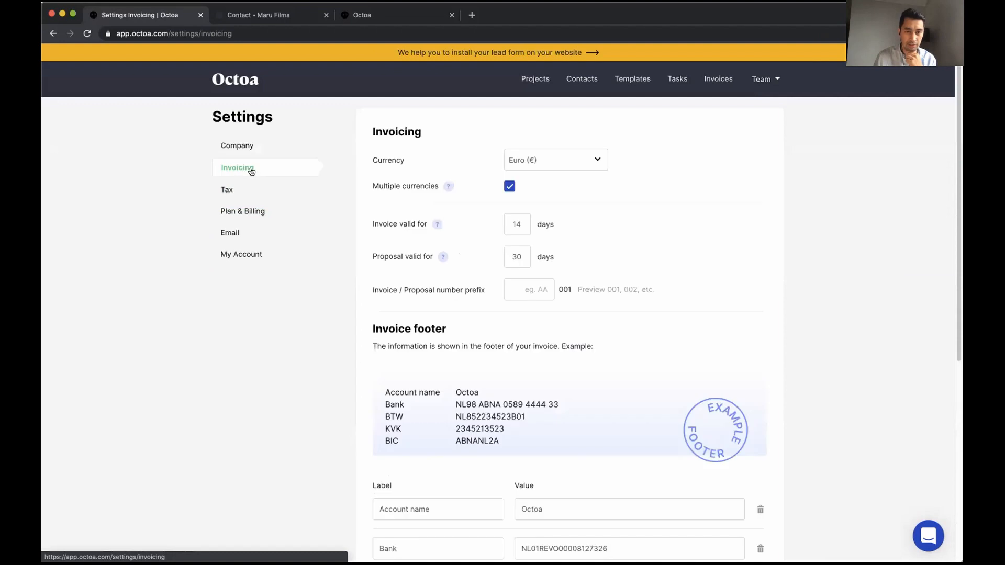
{"action": "left_click_drag", "start_coordinate": [371, 187], "coordinate": [407, 183]}
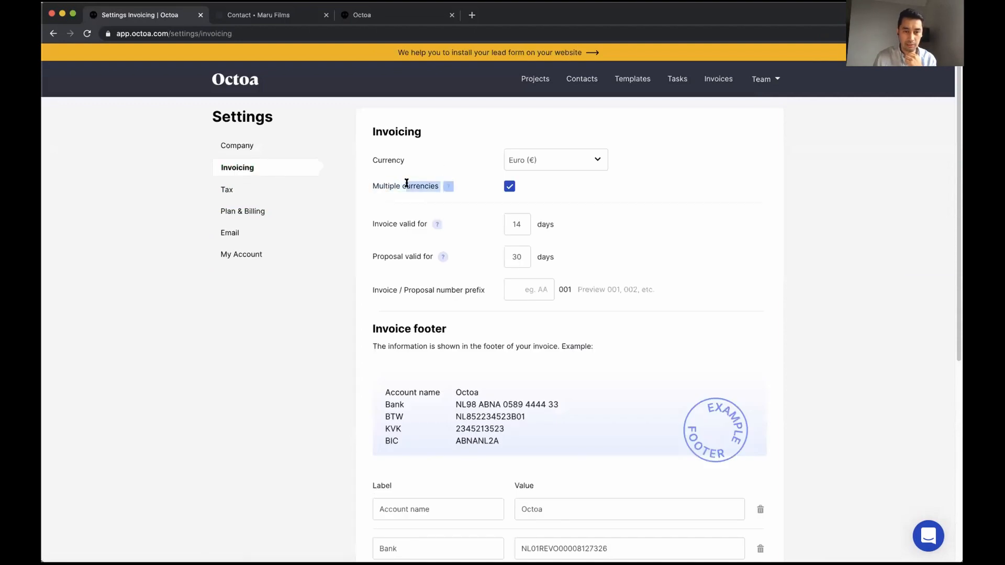
{"action": "left_click", "coordinate": [371, 183]}
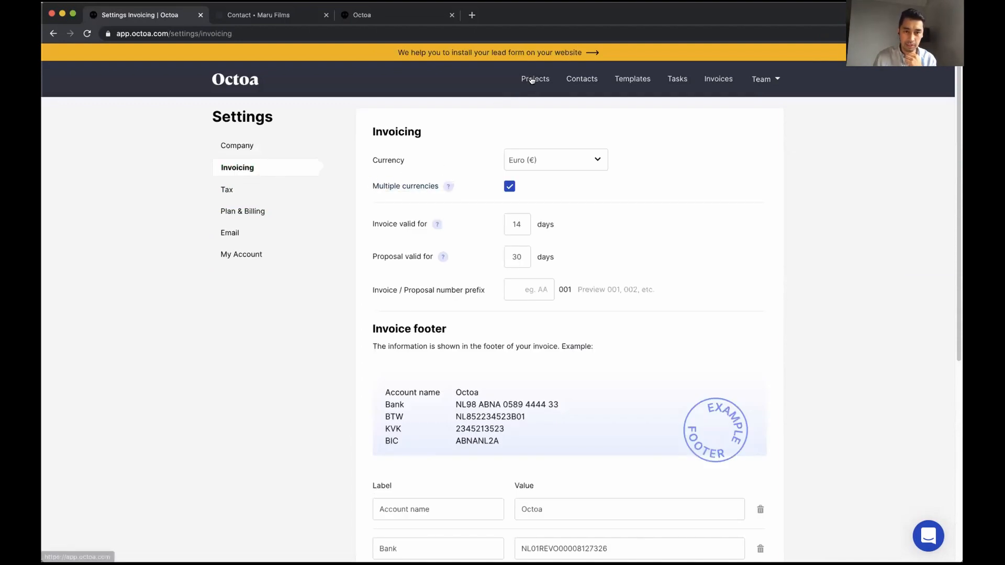
{"action": "left_click", "coordinate": [247, 192]}
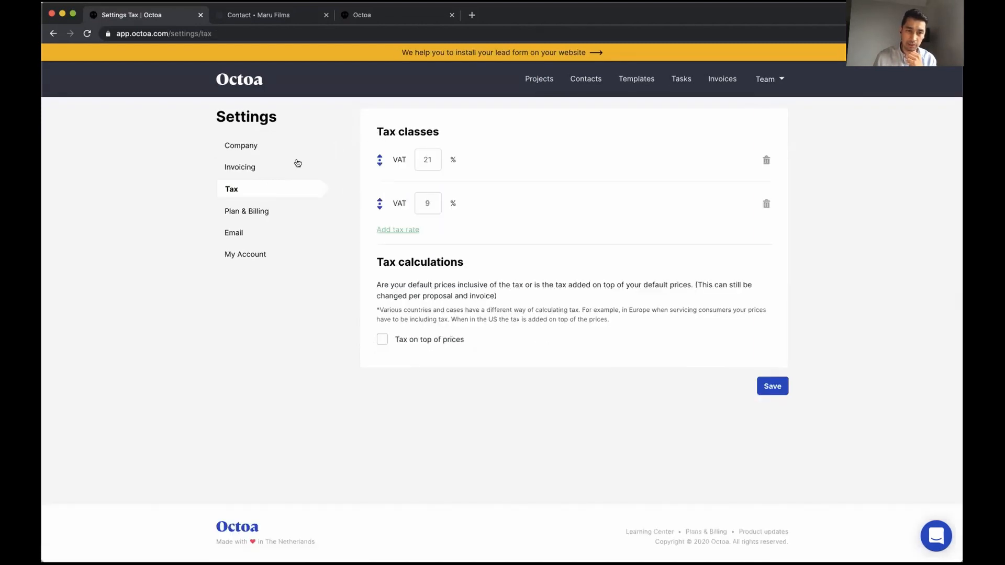
{"action": "left_click", "coordinate": [259, 166]}
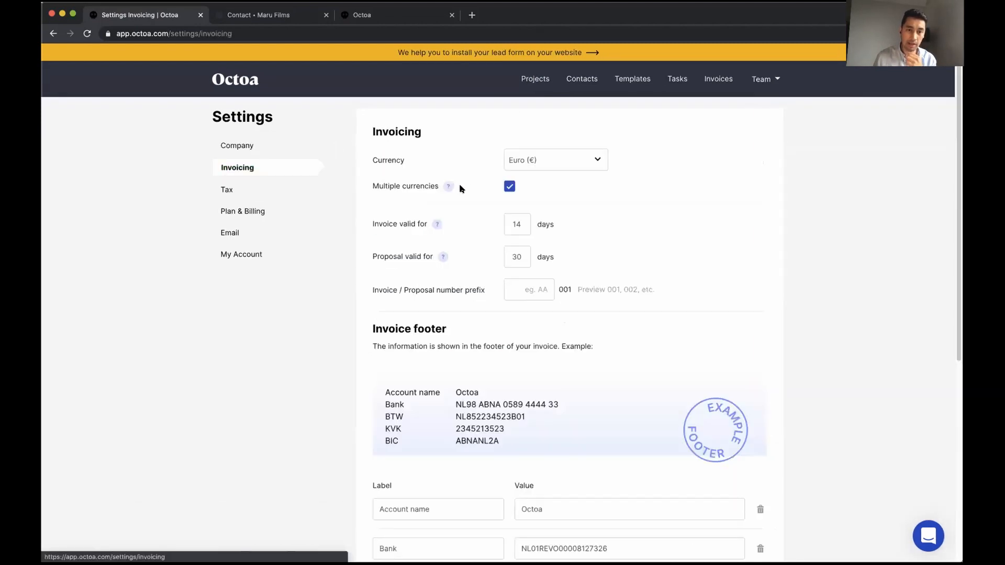
{"action": "left_click", "coordinate": [240, 190]}
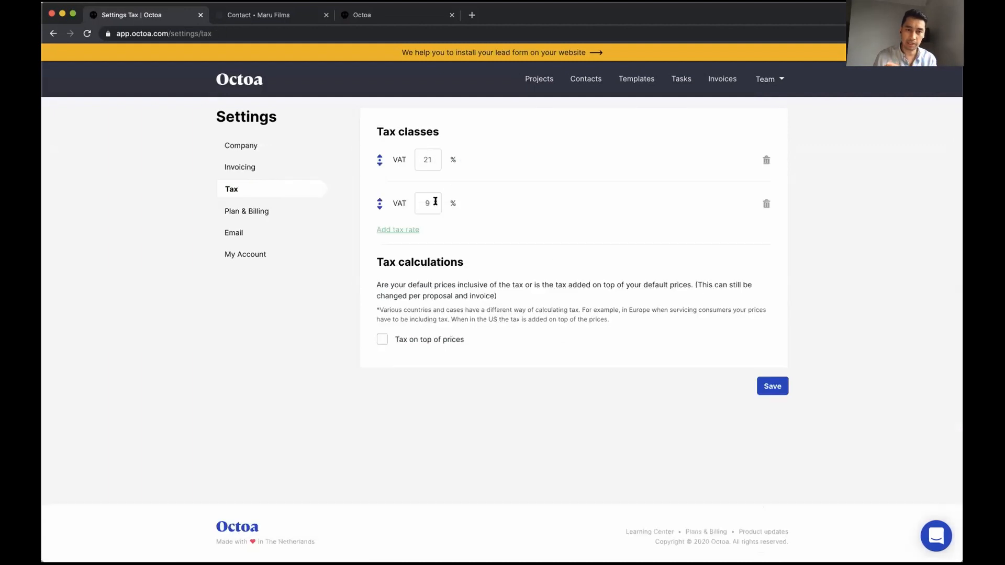
Add a third VAT rate of 0%, save the tax classes, and return to Projects
{"action": "left_click", "coordinate": [394, 230]}
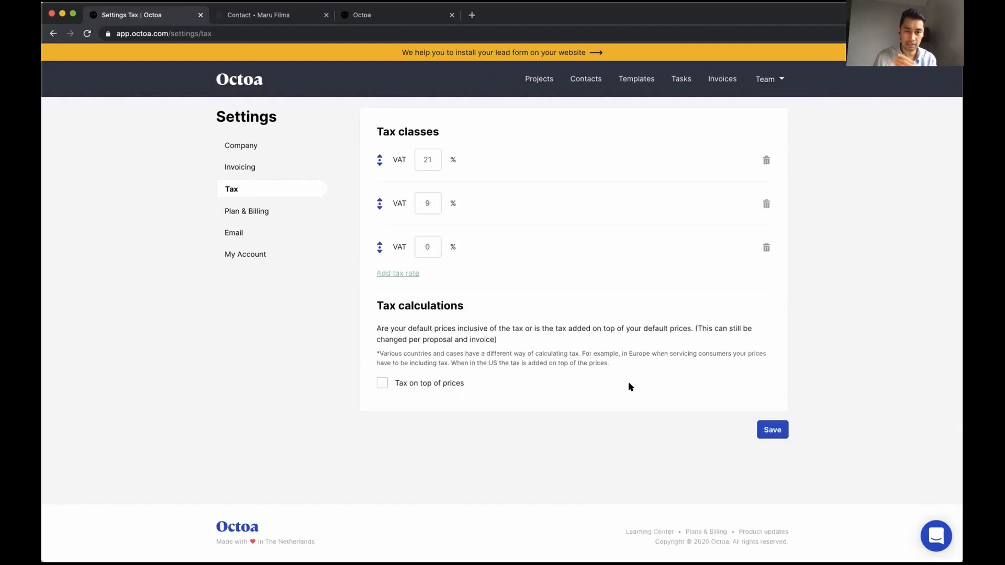
{"action": "left_click", "coordinate": [769, 430]}
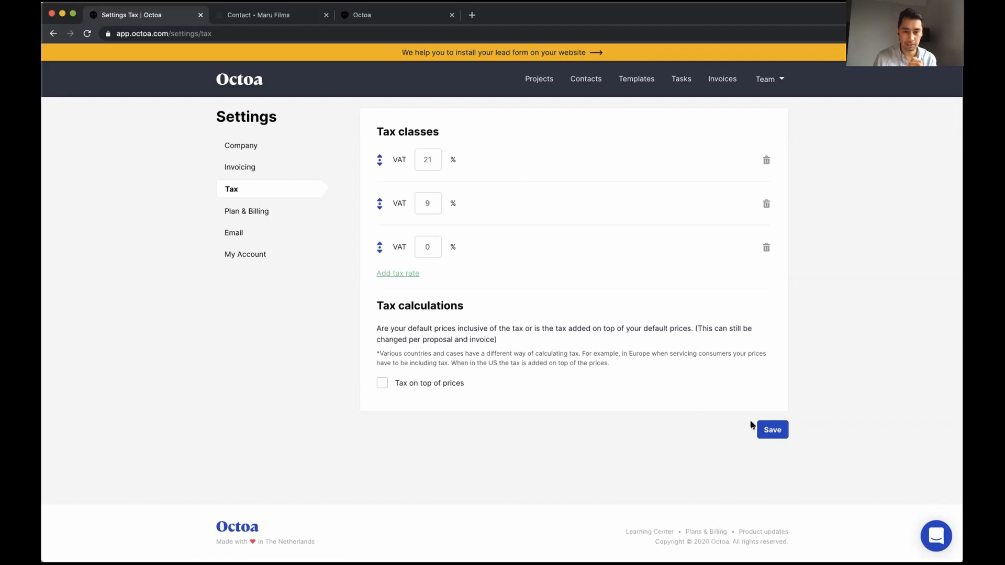
{"action": "left_click", "coordinate": [770, 431]}
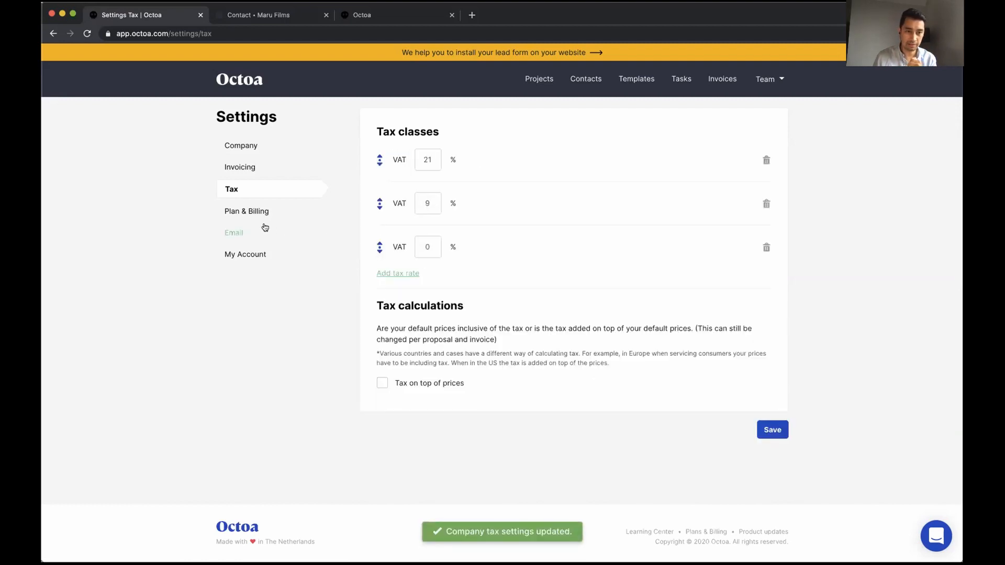
{"action": "left_click", "coordinate": [529, 79]}
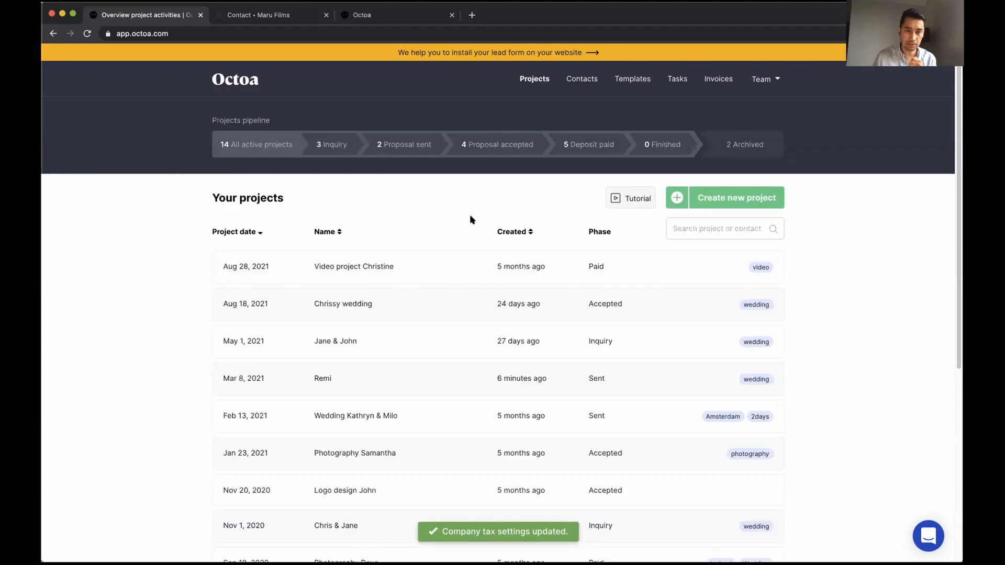
Filter to Inquiry, open Chris & Jane, and change its currency to United States Dollar ($)
{"action": "left_click", "coordinate": [323, 147]}
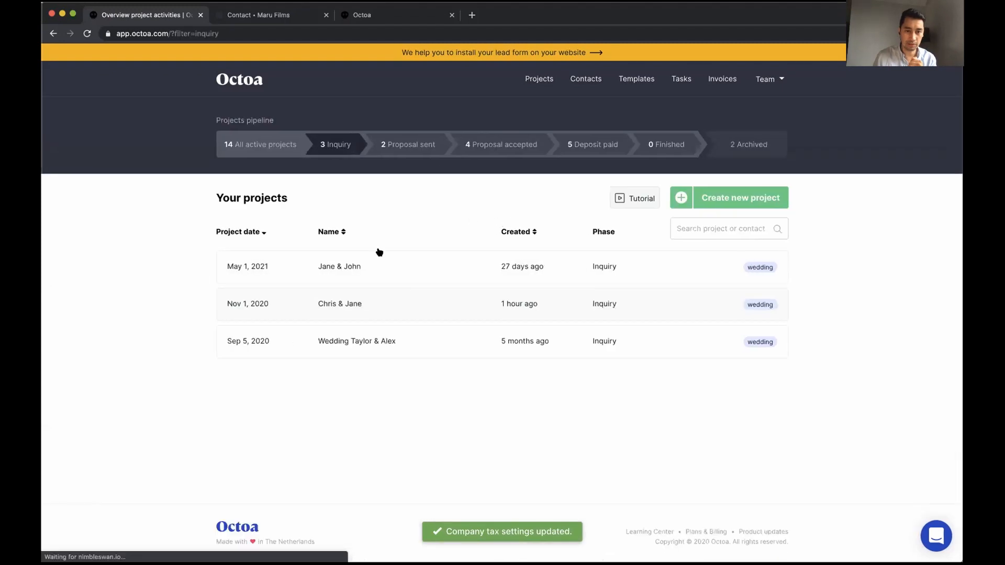
{"action": "left_click", "coordinate": [378, 304]}
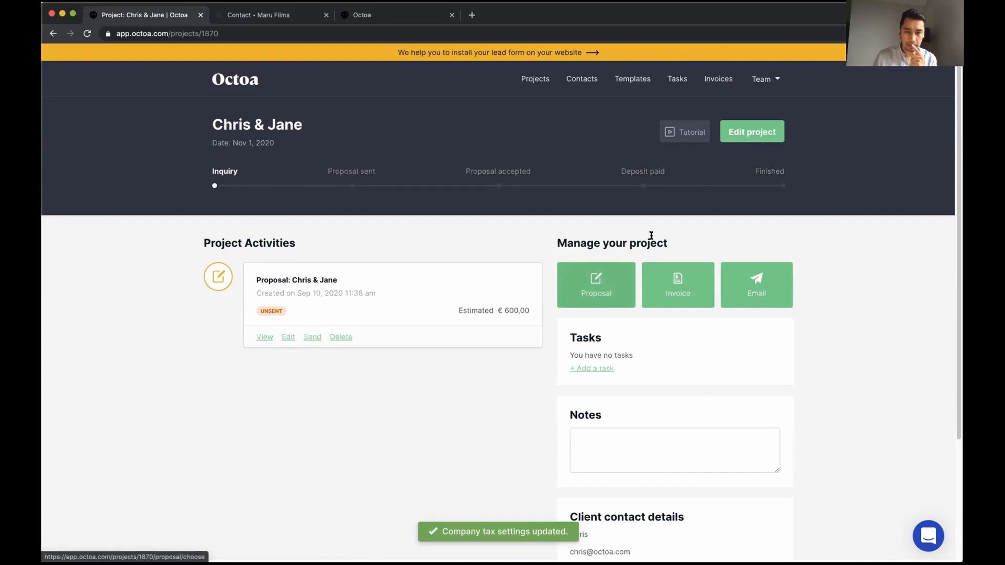
{"action": "left_click", "coordinate": [753, 136]}
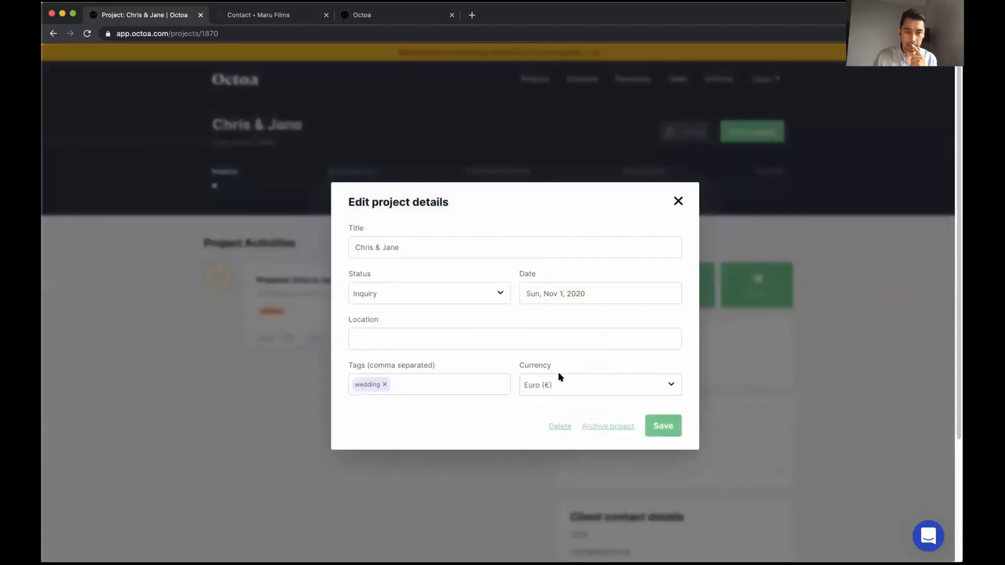
{"action": "left_click", "coordinate": [576, 384]}
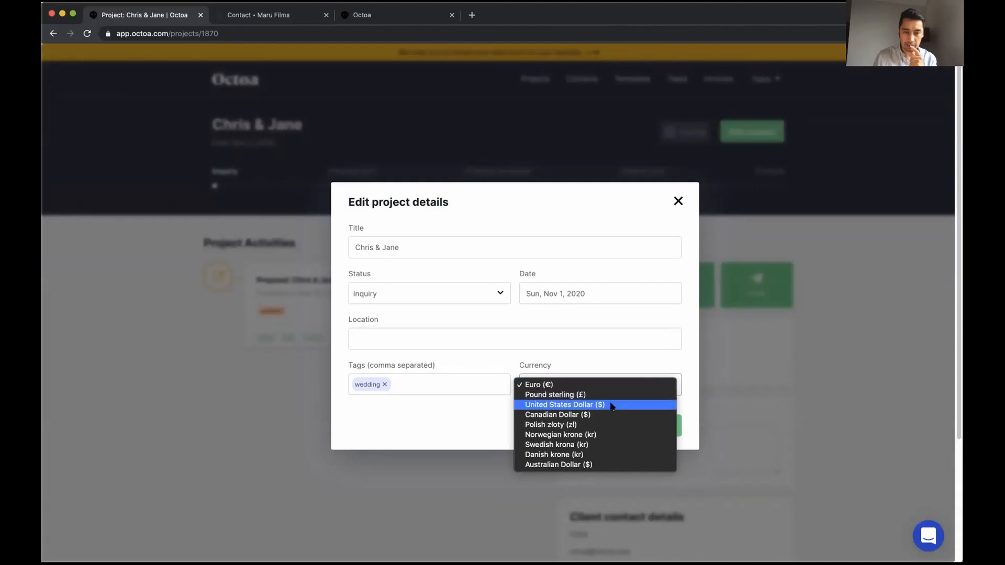
{"action": "left_click", "coordinate": [612, 406]}
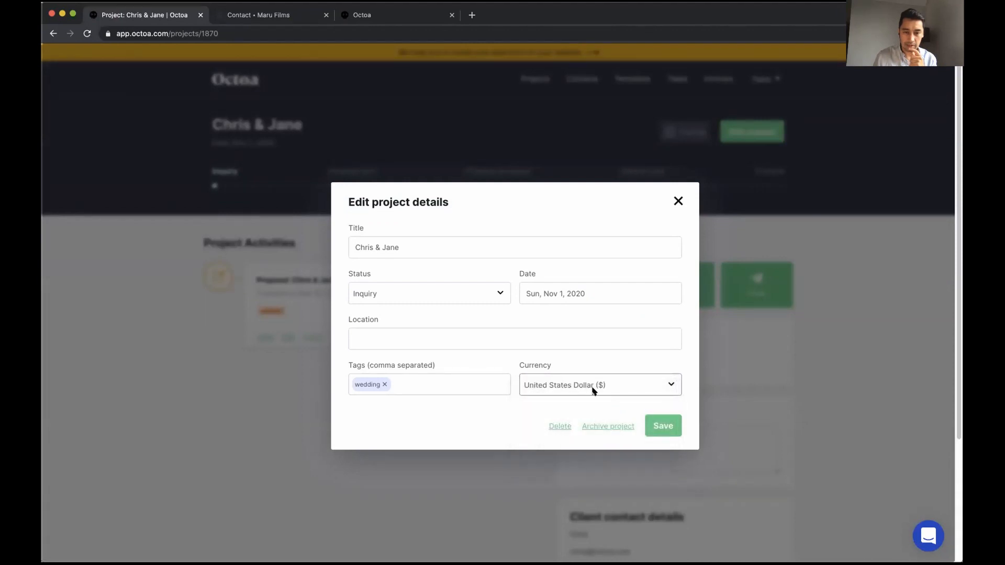
{"action": "left_click", "coordinate": [646, 425]}
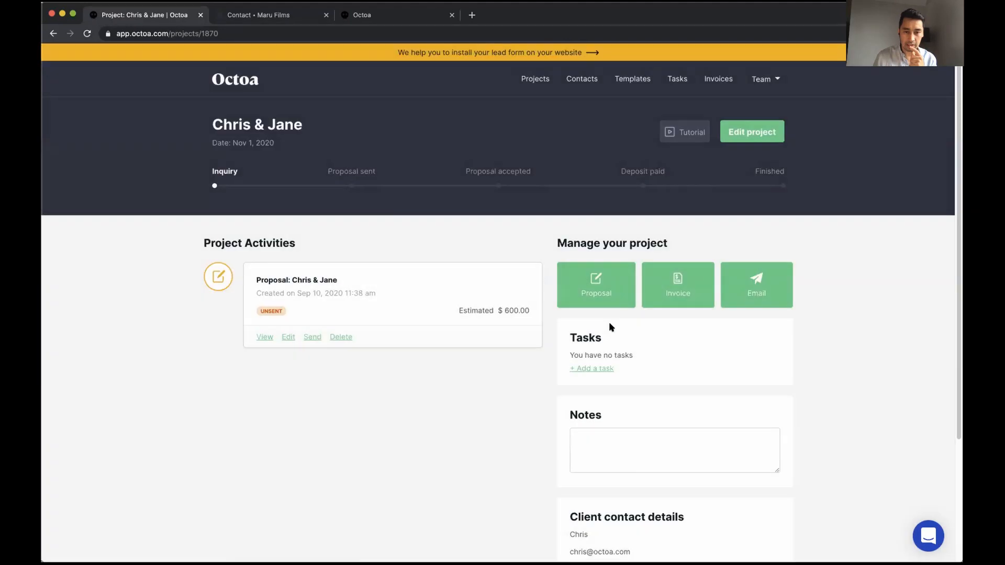
{"action": "left_click", "coordinate": [596, 287]}
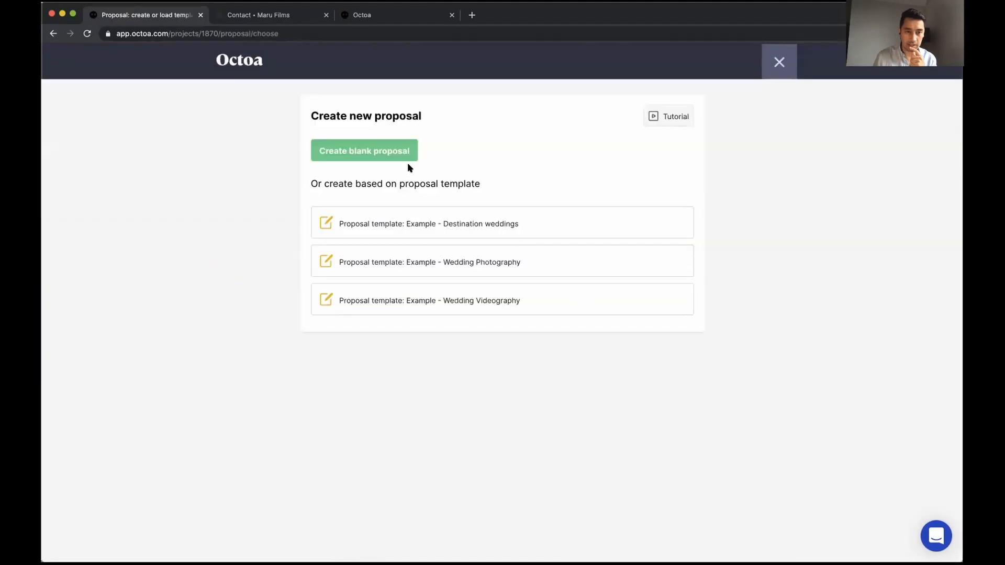
Start a blank proposal with the $600 Album item and turn on Apply tax
{"action": "left_click", "coordinate": [390, 152]}
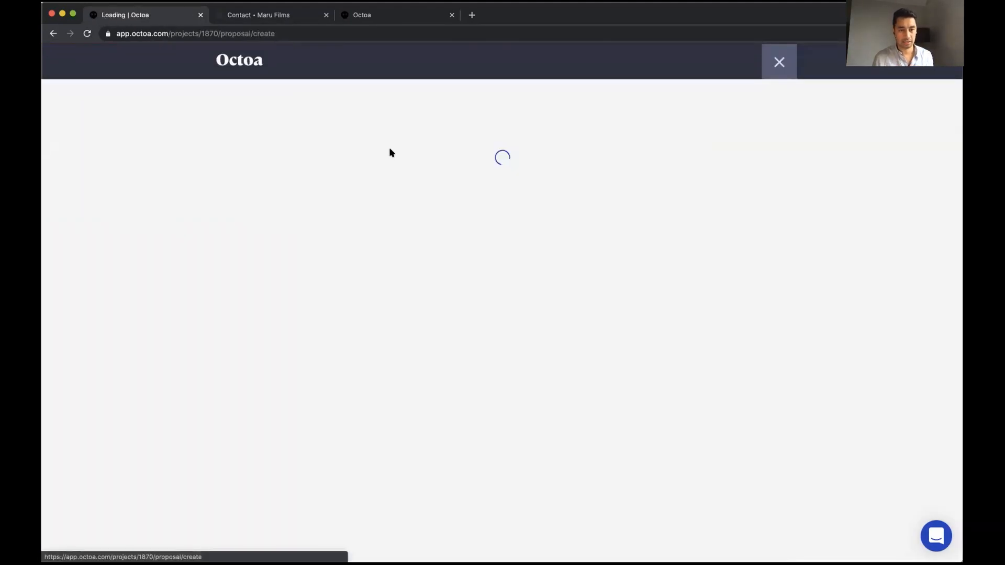
{"action": "scroll", "coordinate": [451, 303], "scroll_direction": "down", "scroll_amount": 4}
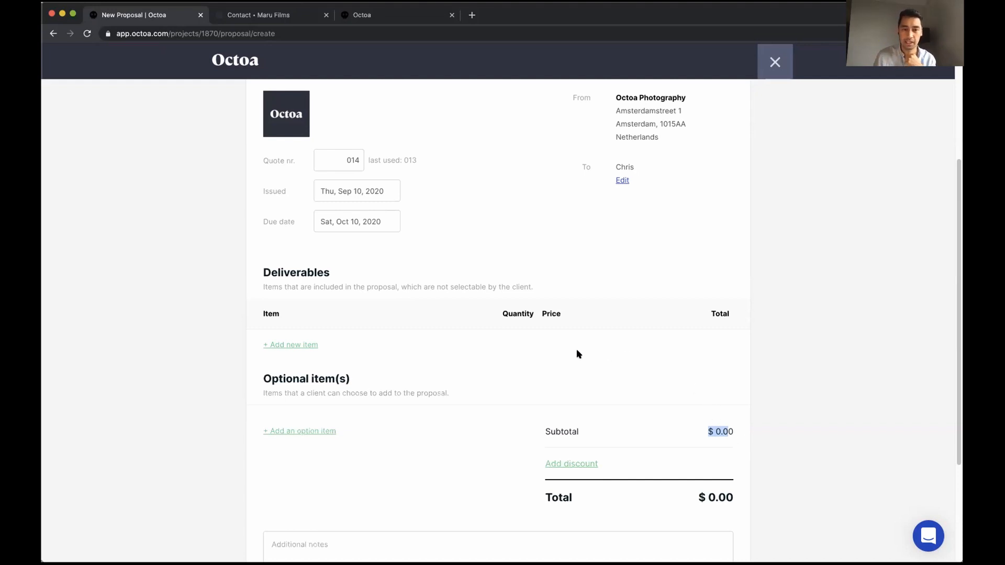
{"action": "left_click", "coordinate": [274, 345]}
{"action": "type", "text": "Album"}
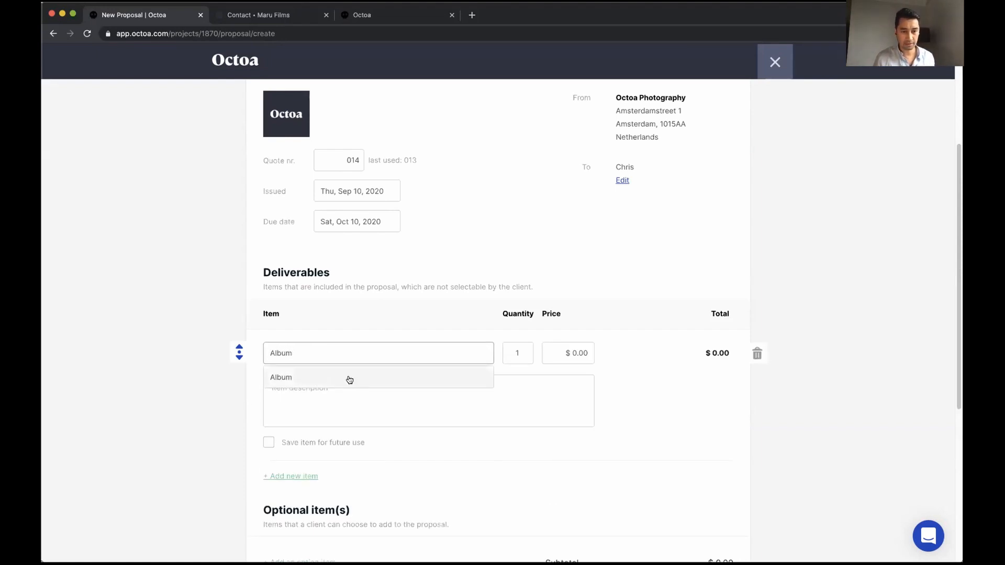
{"action": "left_click", "coordinate": [350, 380]}
{"action": "scroll", "coordinate": [343, 276], "scroll_direction": "up", "scroll_amount": 4}
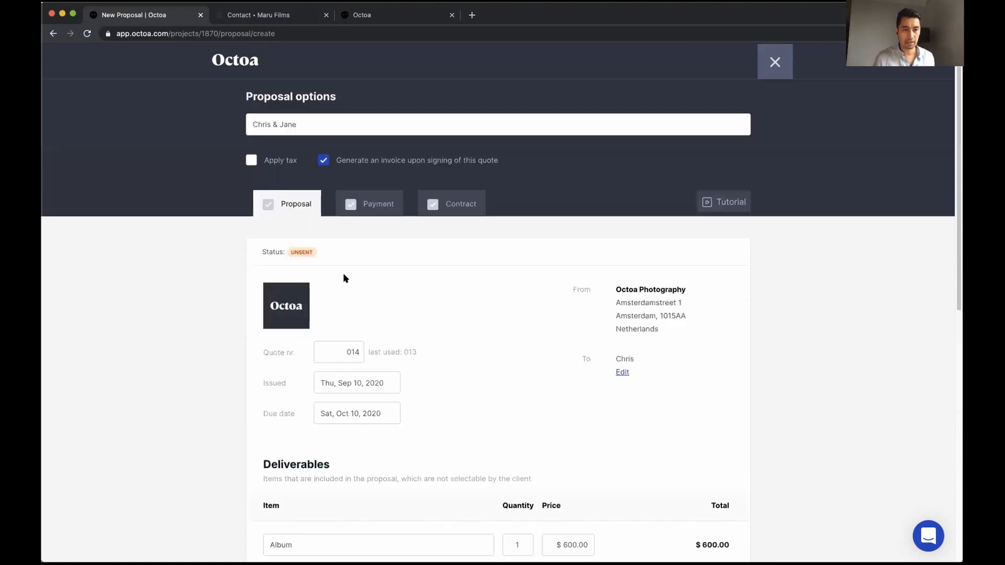
{"action": "left_click", "coordinate": [276, 166]}
Add the $3,000.00 Basic wedding film package and check the $4,284.00 total
{"action": "scroll", "coordinate": [225, 324], "scroll_direction": "down", "scroll_amount": 3}
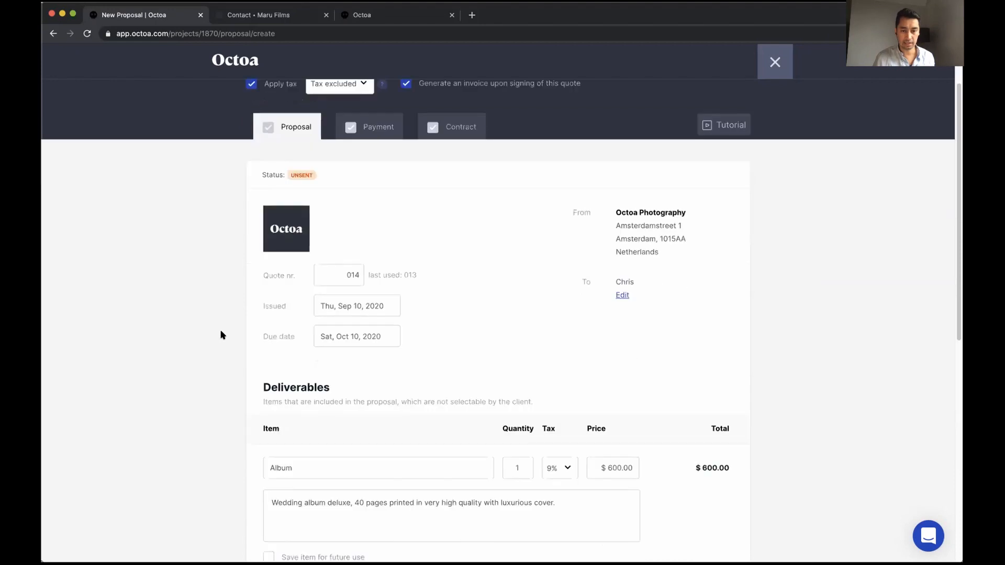
{"action": "scroll", "coordinate": [467, 463], "scroll_direction": "down", "scroll_amount": 2}
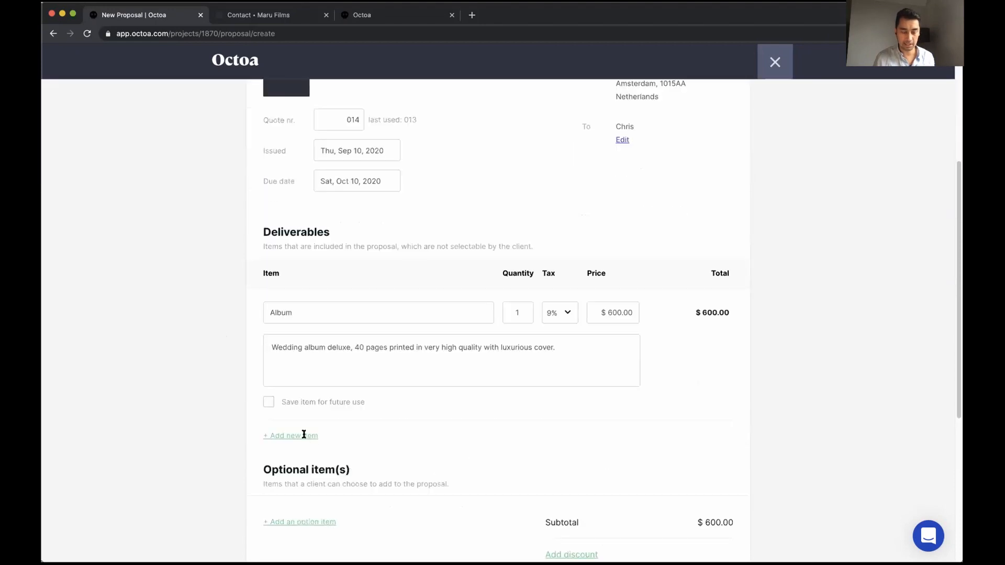
{"action": "left_click", "coordinate": [303, 434]}
{"action": "left_click", "coordinate": [315, 441]}
{"action": "type", "text": "bas"}
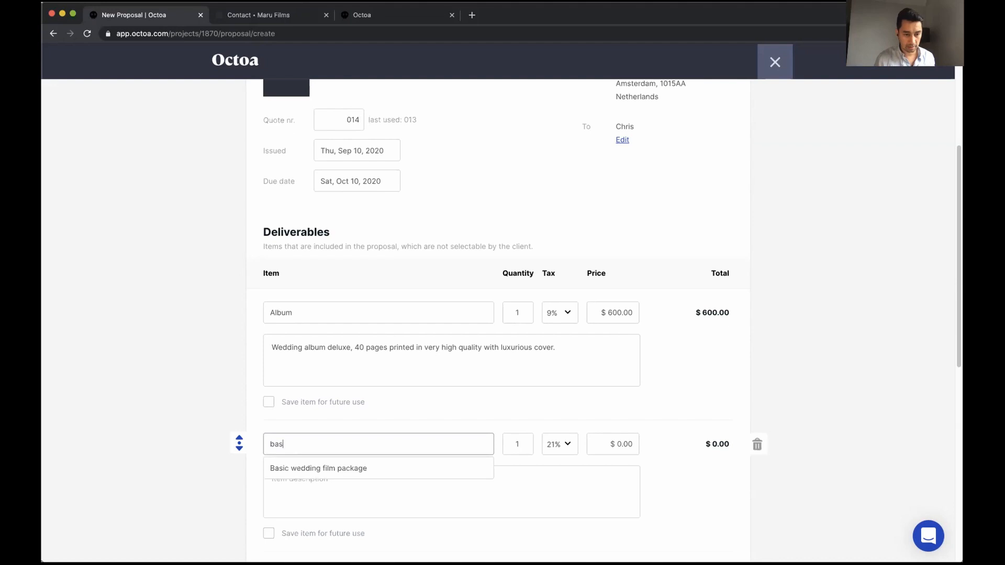
{"action": "left_click", "coordinate": [303, 467]}
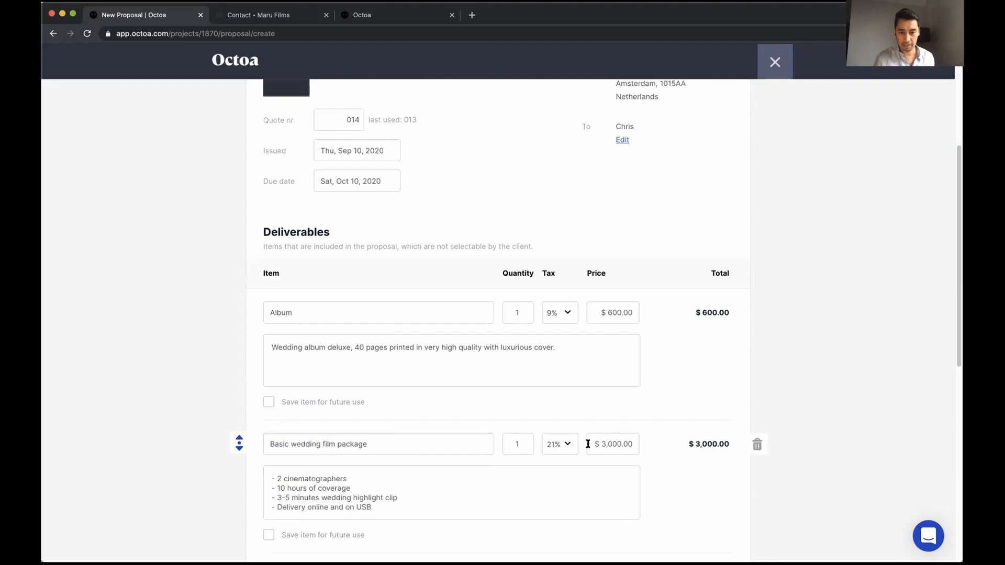
{"action": "scroll", "coordinate": [673, 467], "scroll_direction": "down", "scroll_amount": 1}
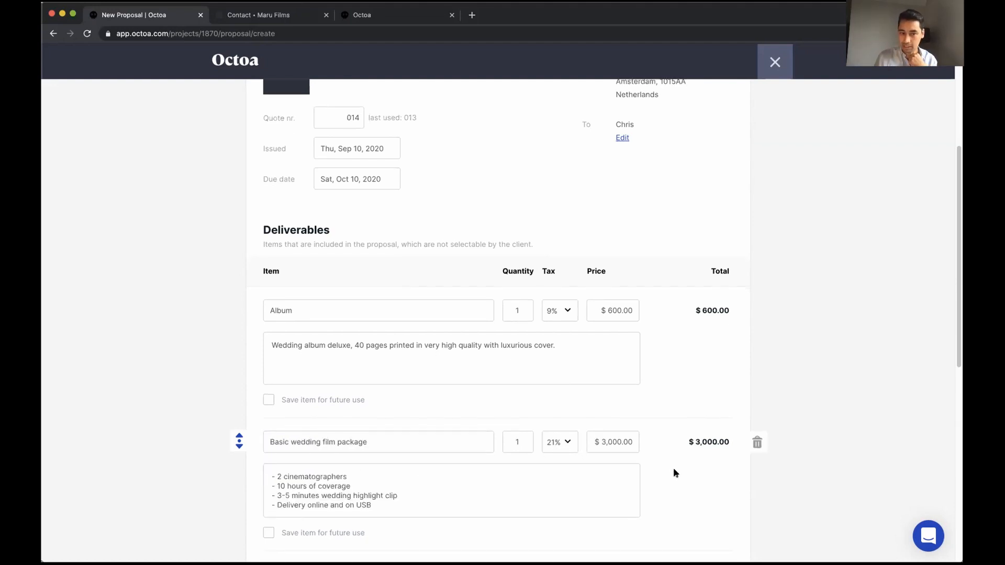
{"action": "scroll", "coordinate": [667, 481], "scroll_direction": "down", "scroll_amount": 5}
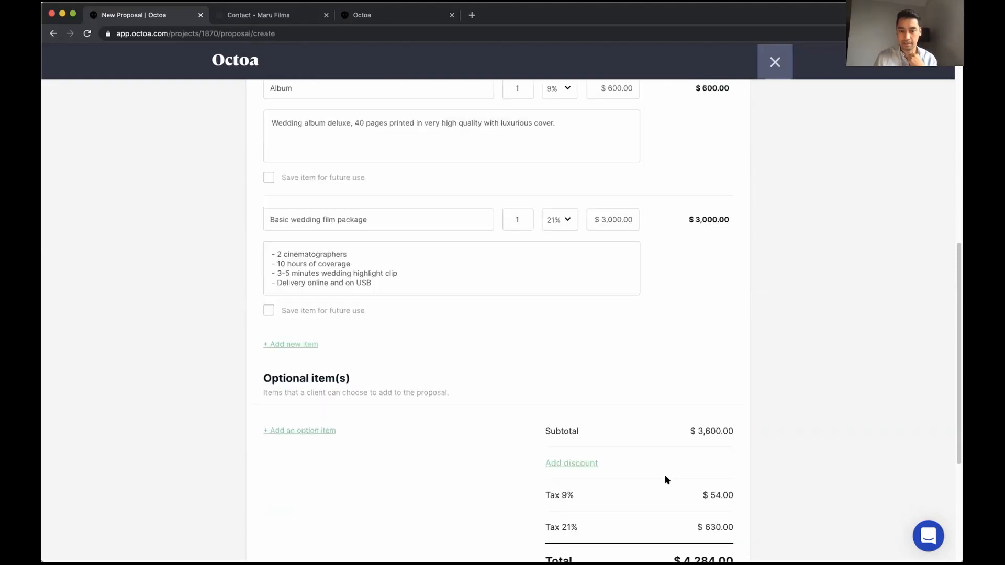
{"action": "scroll", "coordinate": [667, 480], "scroll_direction": "down", "scroll_amount": 1}
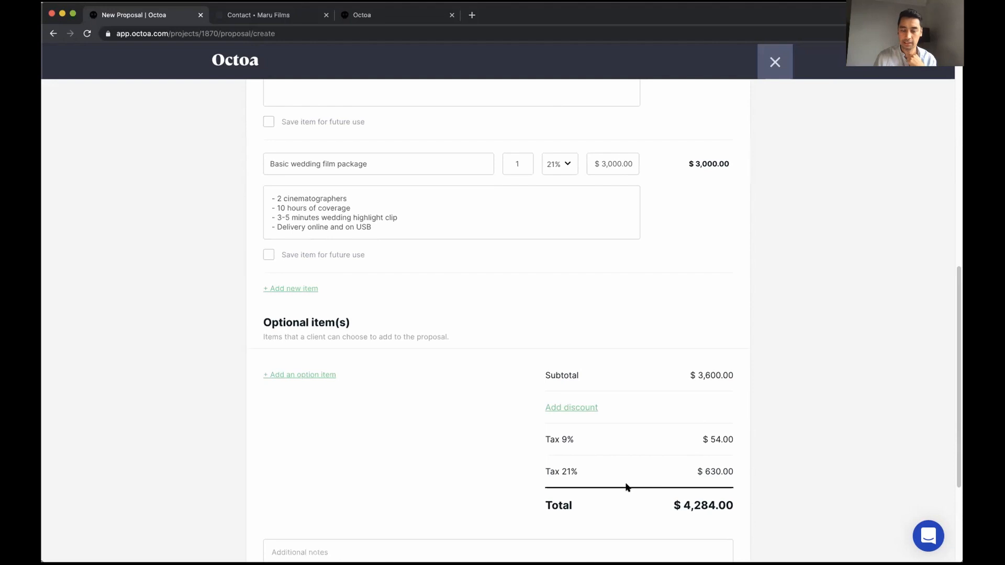
{"action": "scroll", "coordinate": [627, 487], "scroll_direction": "down", "scroll_amount": 4}
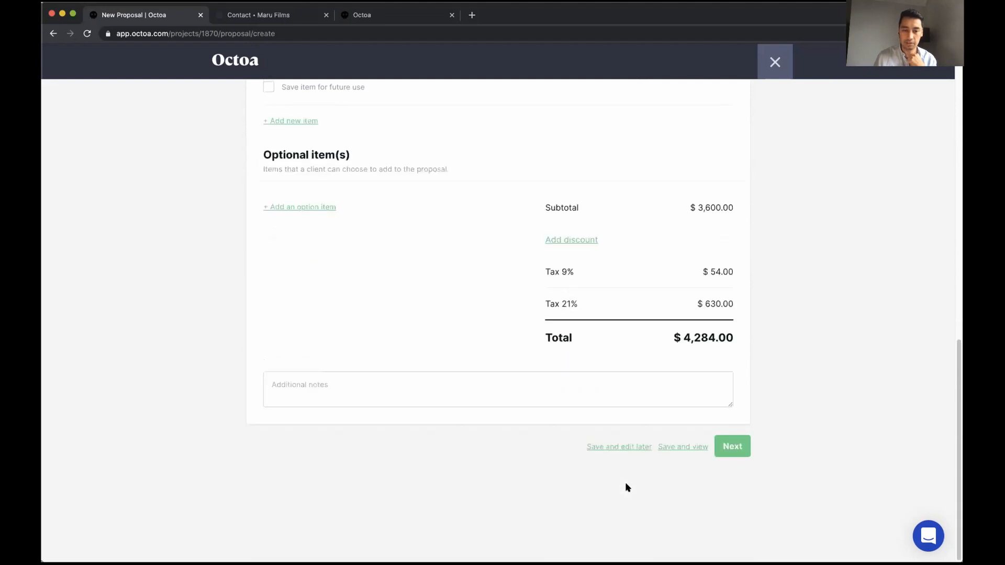
Close the proposal editor and confirm Yes to discard the unsaved proposal draft
{"action": "scroll", "coordinate": [606, 495], "scroll_direction": "up", "scroll_amount": 9}
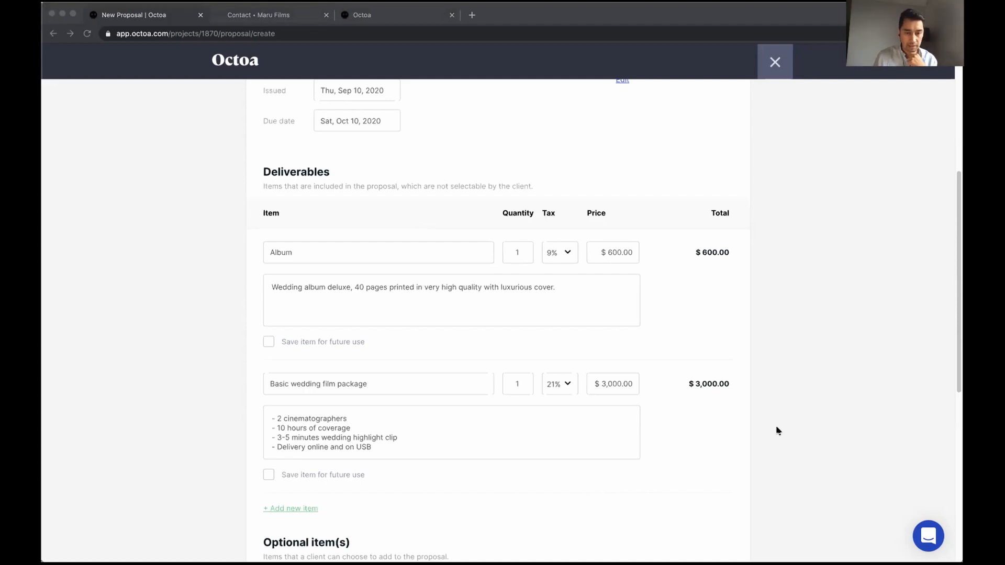
{"action": "left_click", "coordinate": [790, 422]}
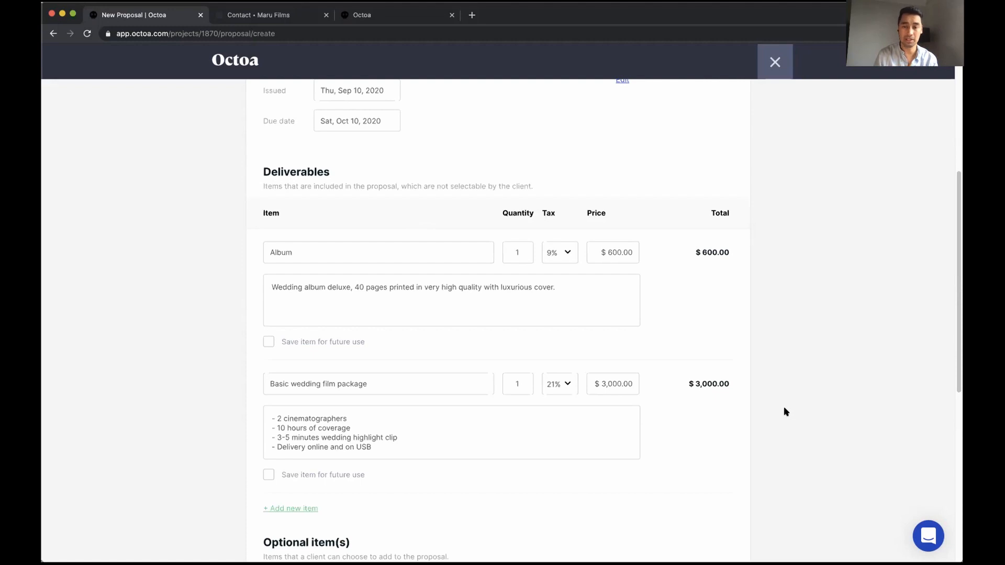
{"action": "scroll", "coordinate": [778, 401], "scroll_direction": "up", "scroll_amount": 6}
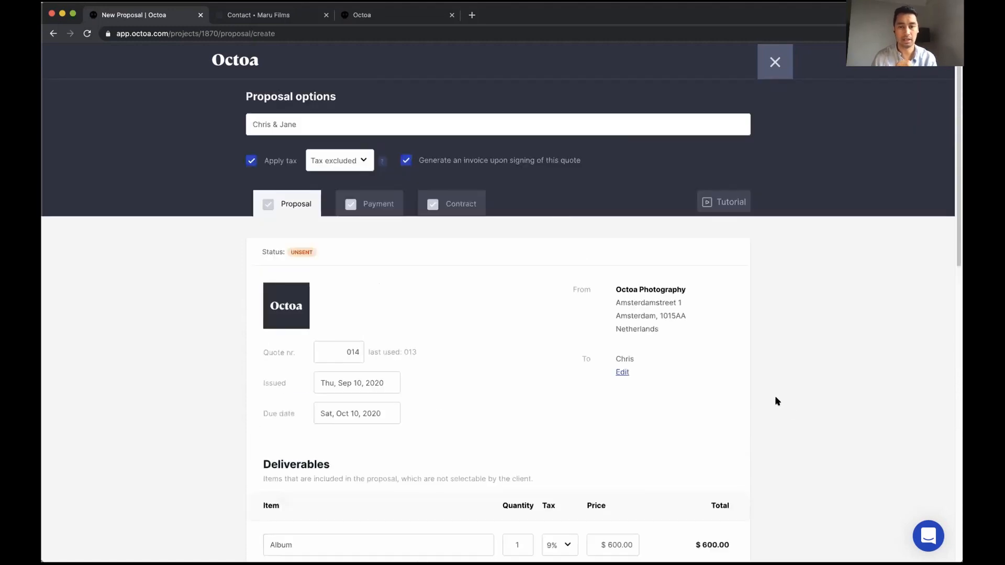
{"action": "left_click", "coordinate": [777, 62]}
{"action": "left_click", "coordinate": [521, 356]}
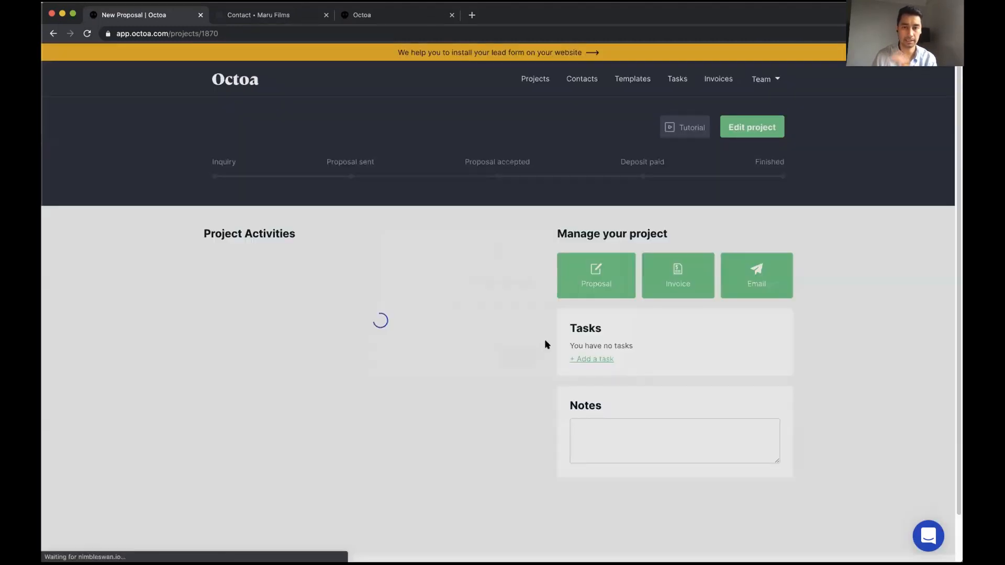